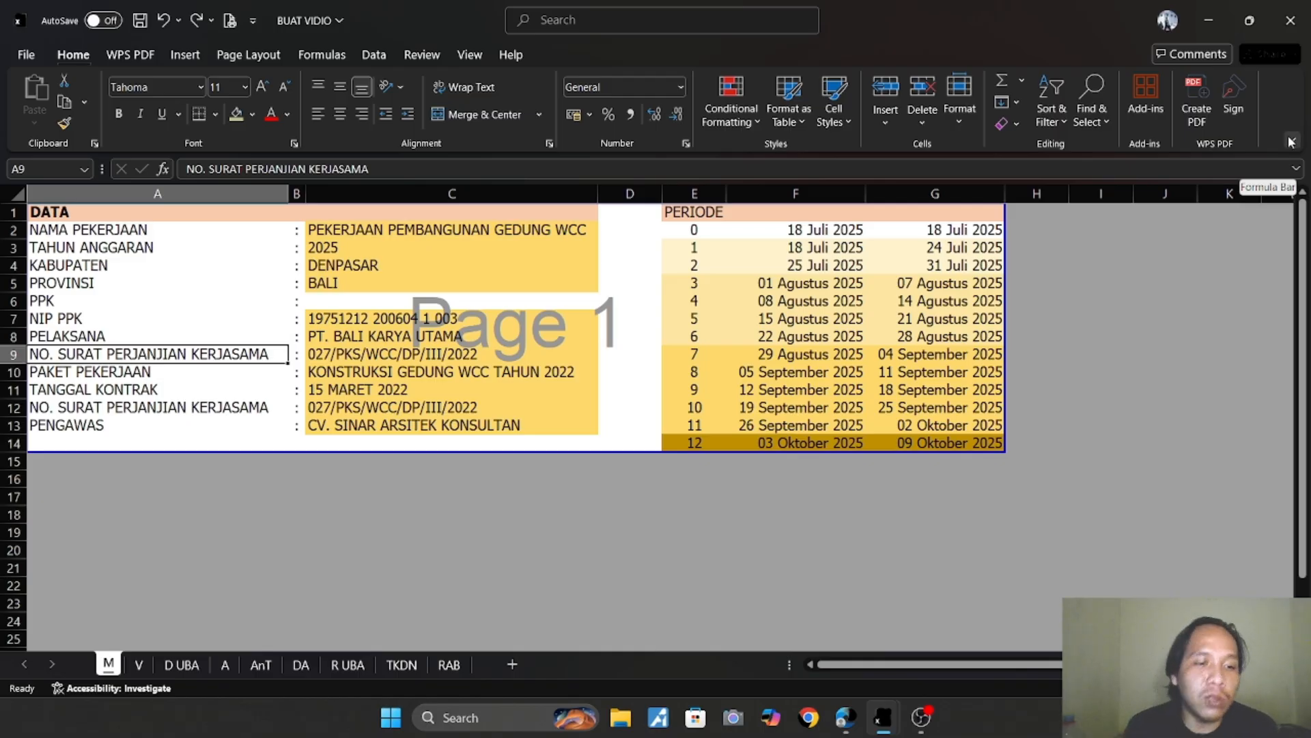
Review the preparation work items on the V sheet, from Gudang Bahan to Sumur Bor + Pompa + Pipa.
click(140, 664)
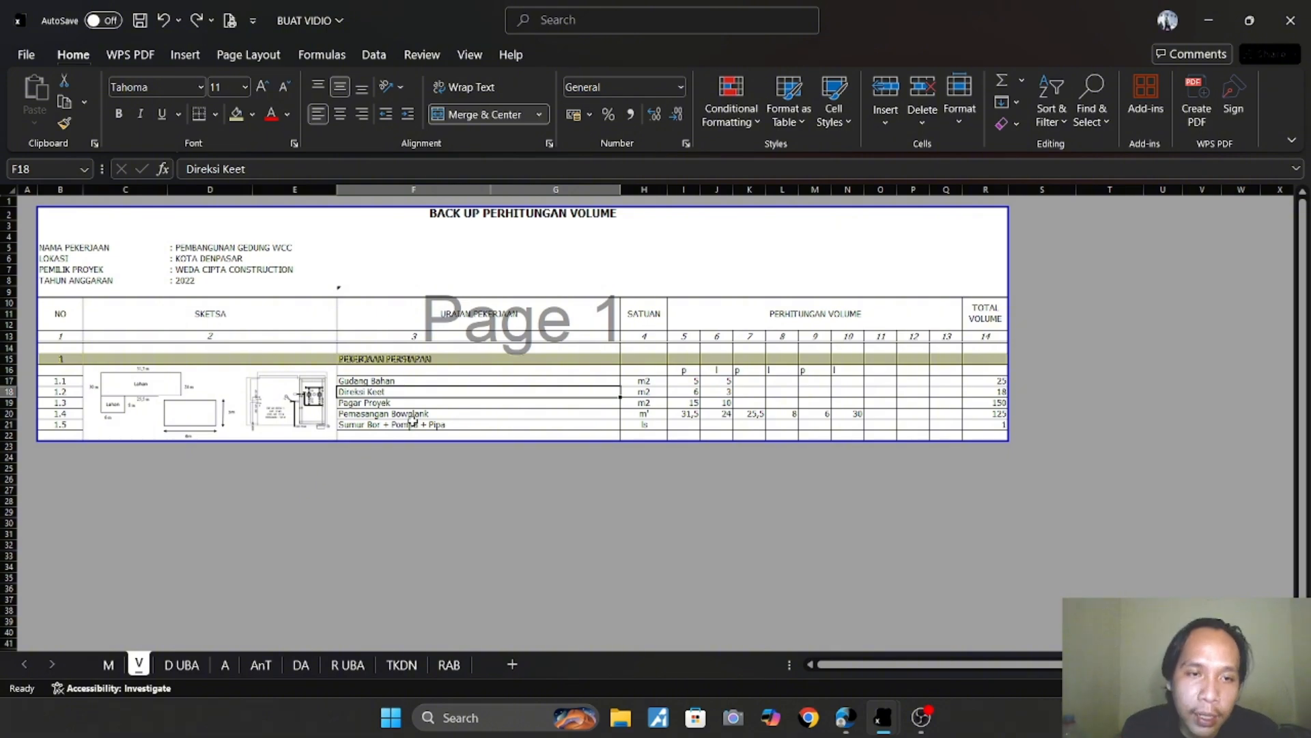
click(401, 382)
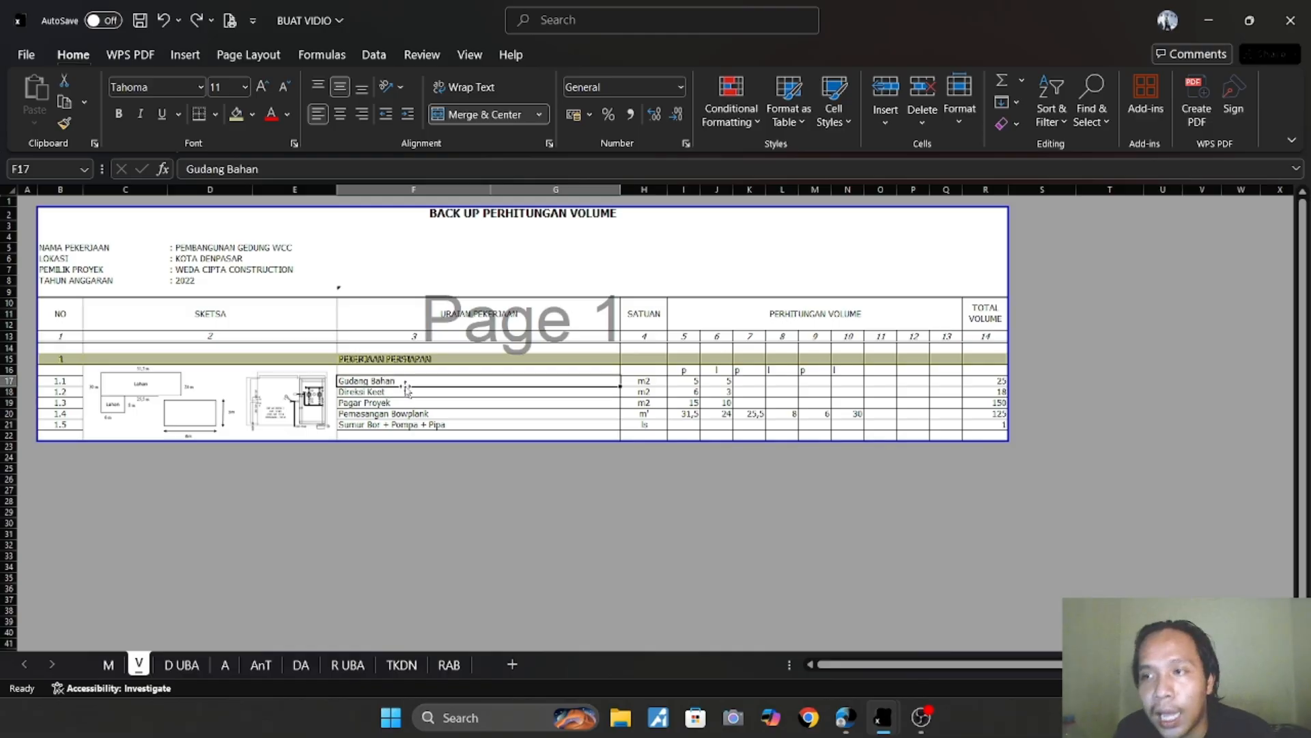
click(390, 404)
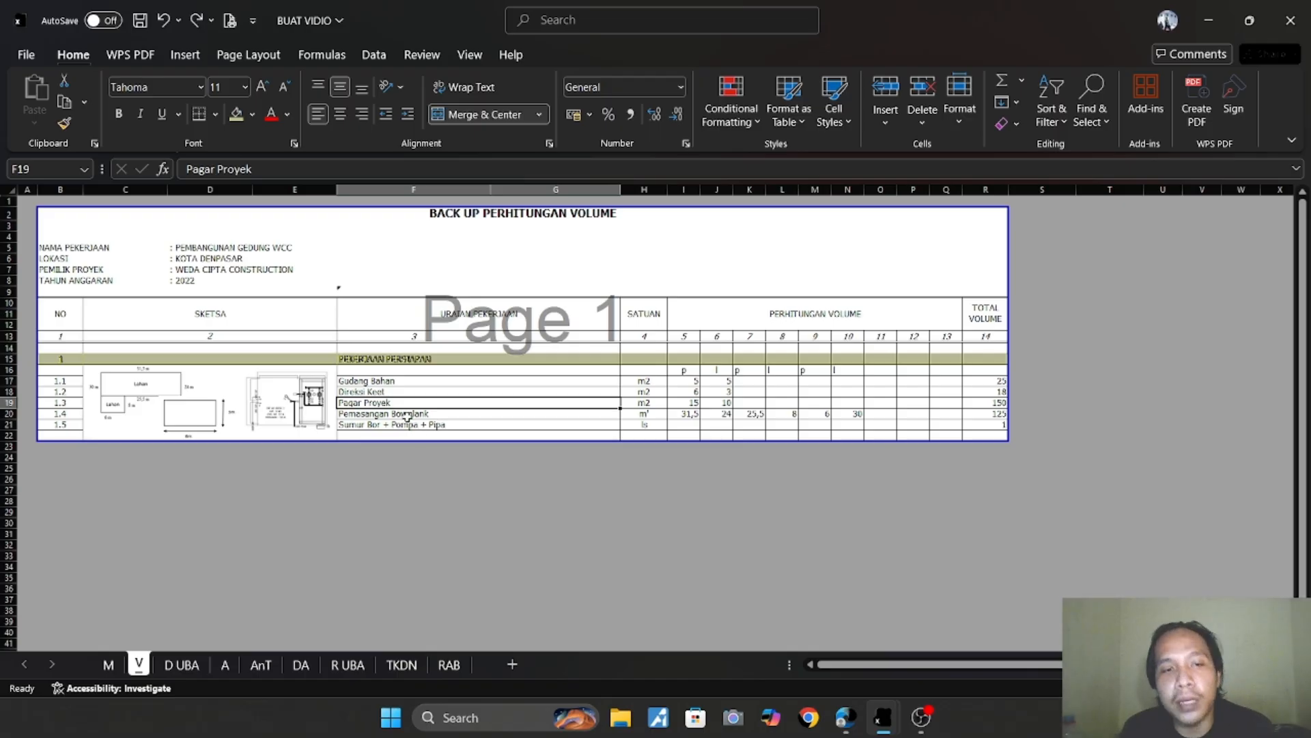
click(407, 415)
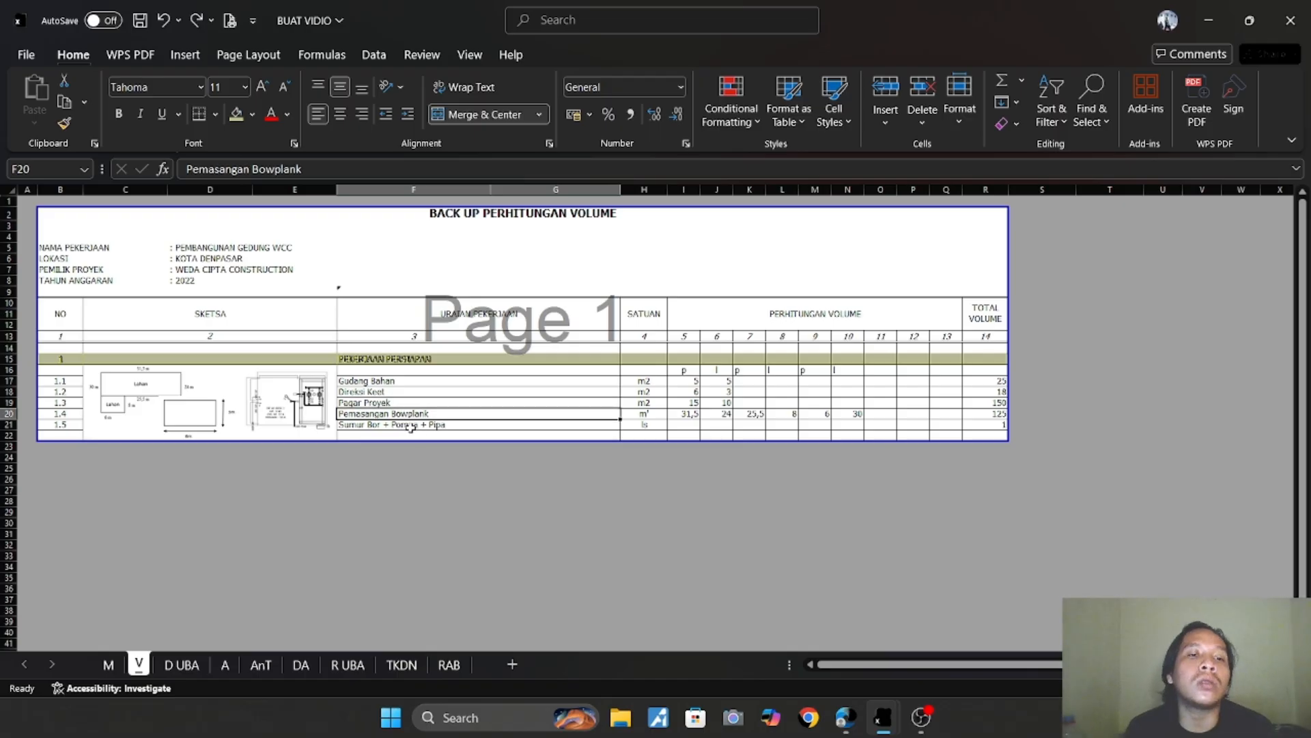
click(412, 425)
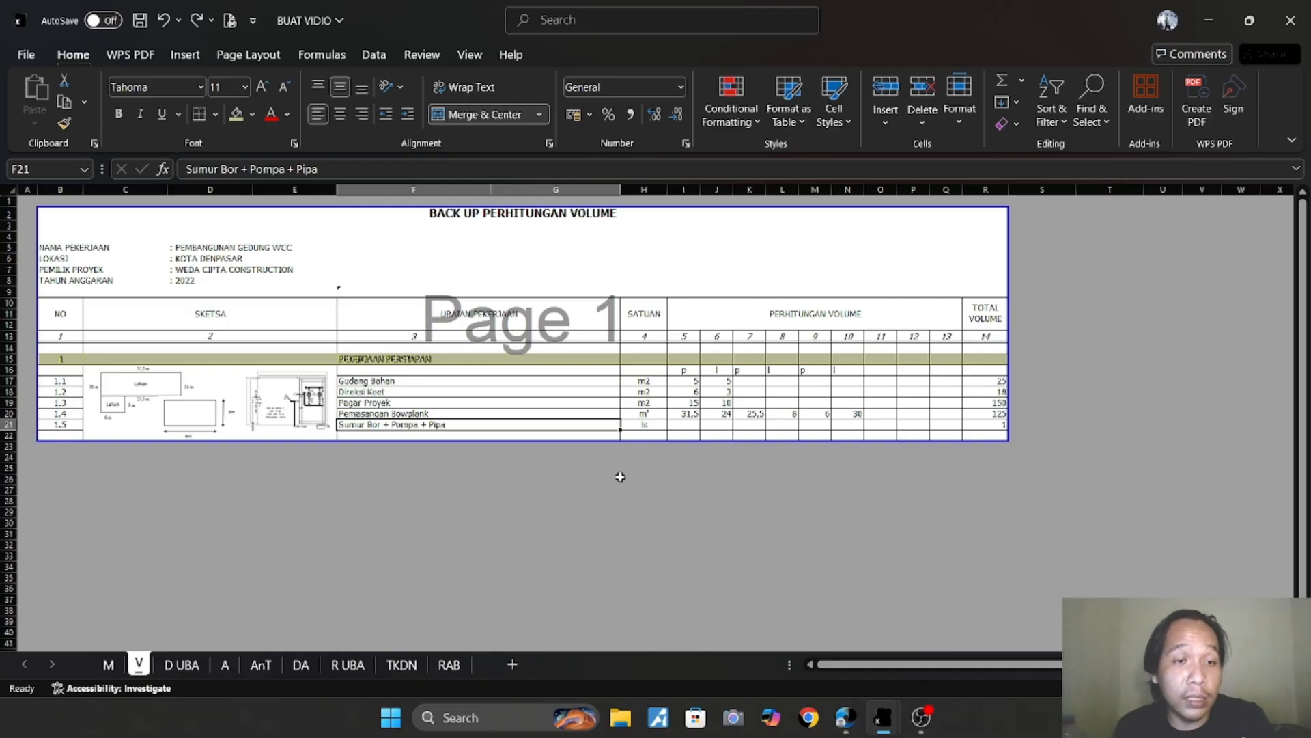
Switch to the Estimasi Biaya final BOS workbook and examine its volume back-up from PEKERJAAN PERSIAPAN through the PEKERJAAN BETON section 3.3.
key(alt+Tab)
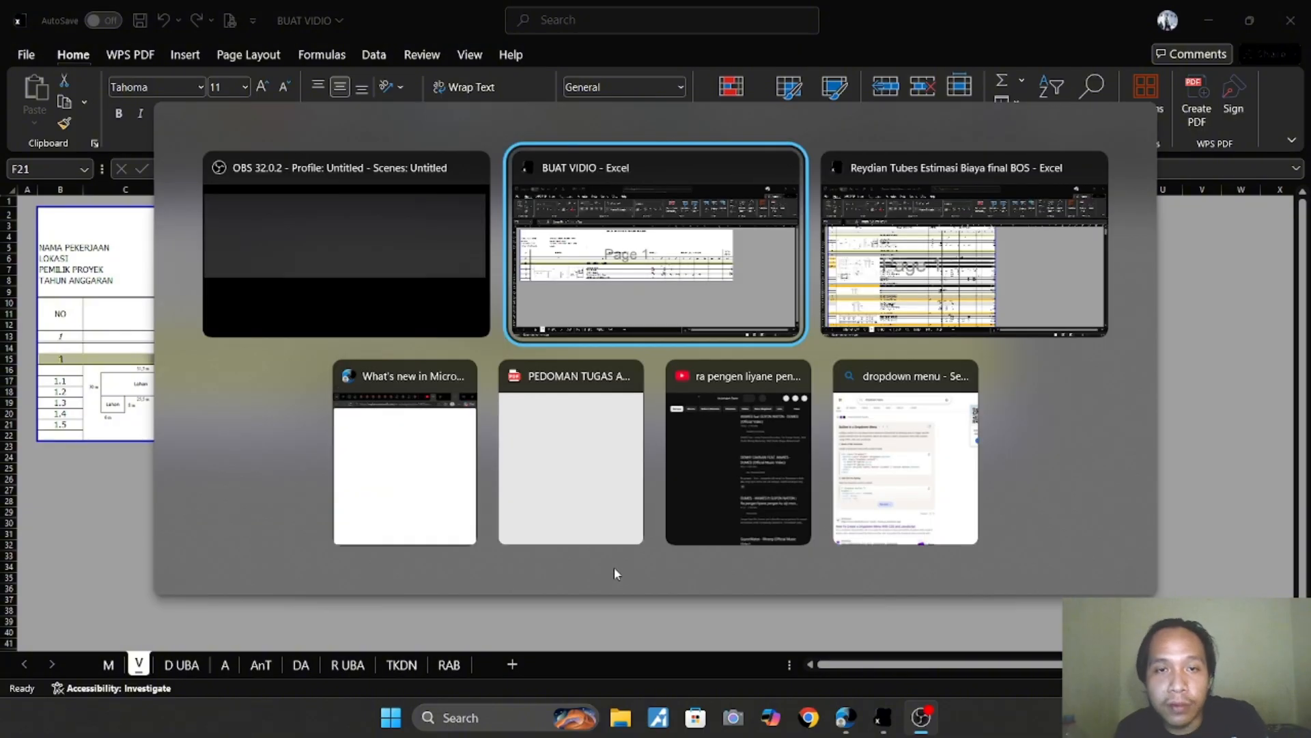
key(alt+Tab)
scroll(362, 517, up, 2)
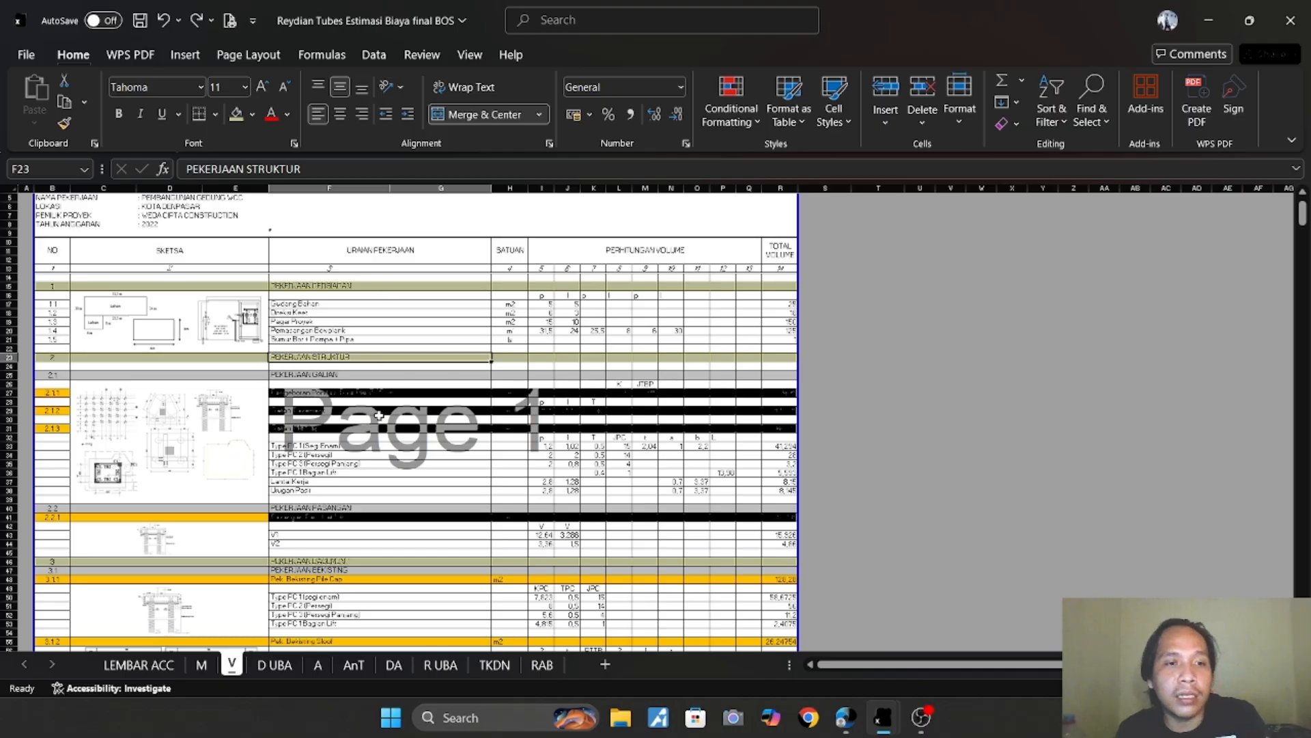
scroll(381, 379, down, 3)
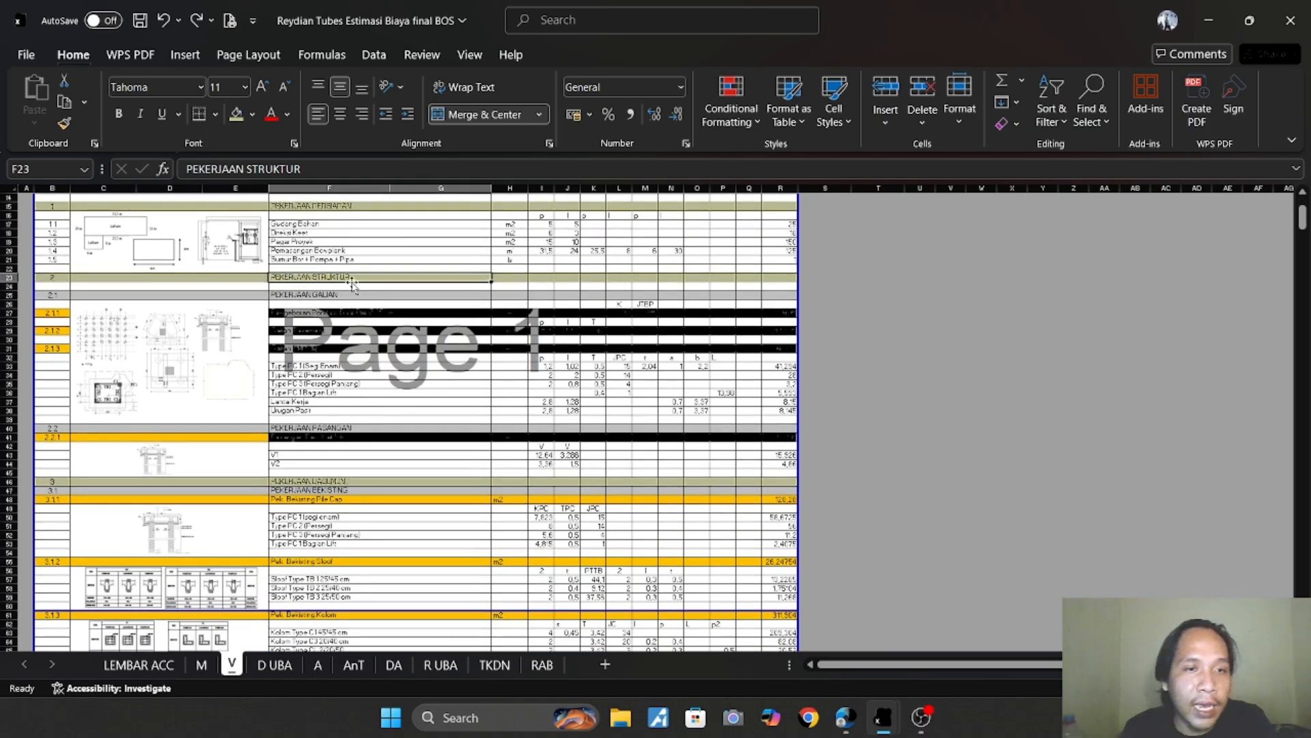
scroll(338, 321, down, 3)
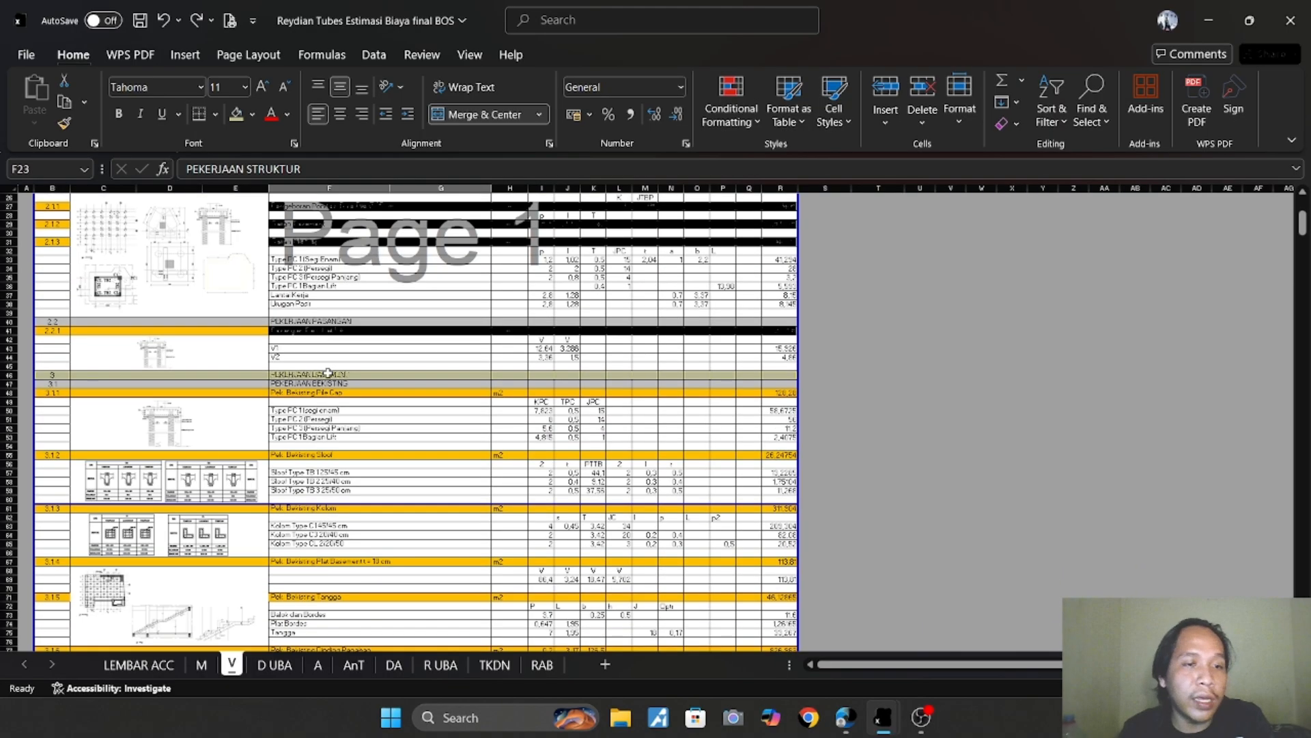
scroll(367, 374, down, 2)
scroll(367, 374, down, 20)
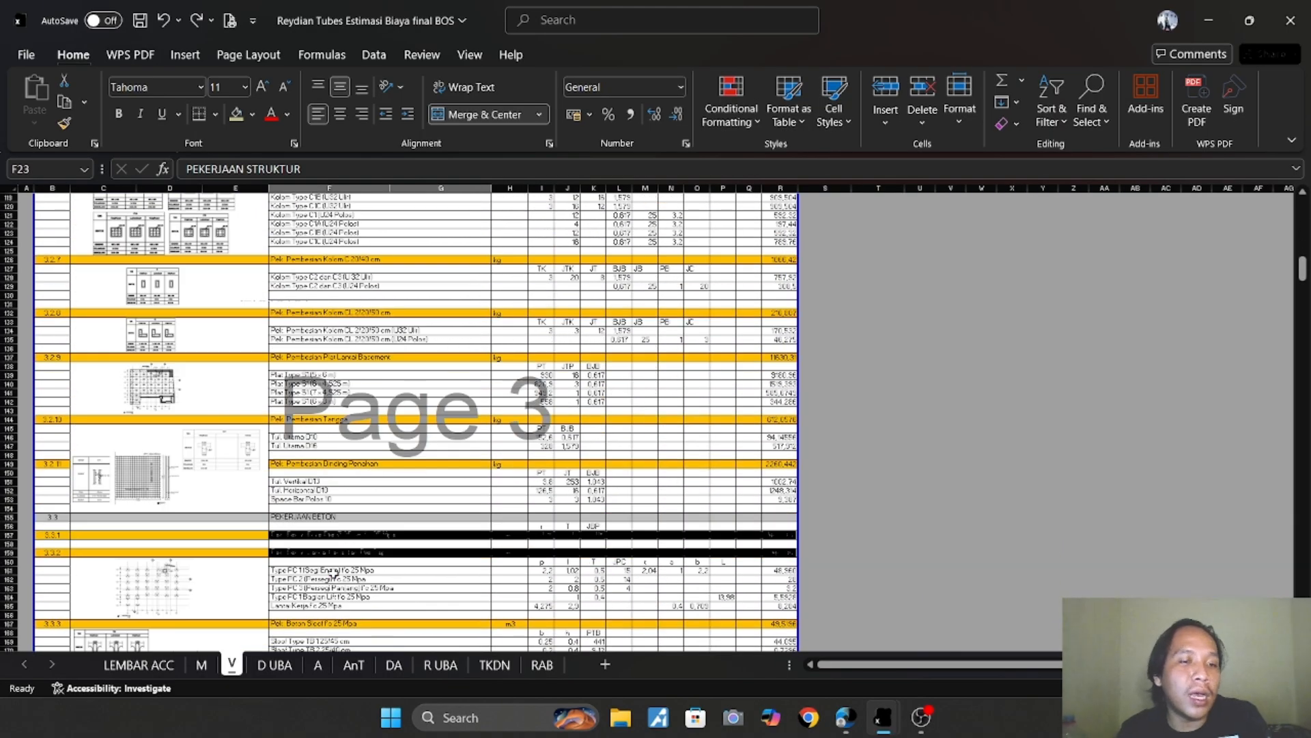
scroll(336, 571, down, 14)
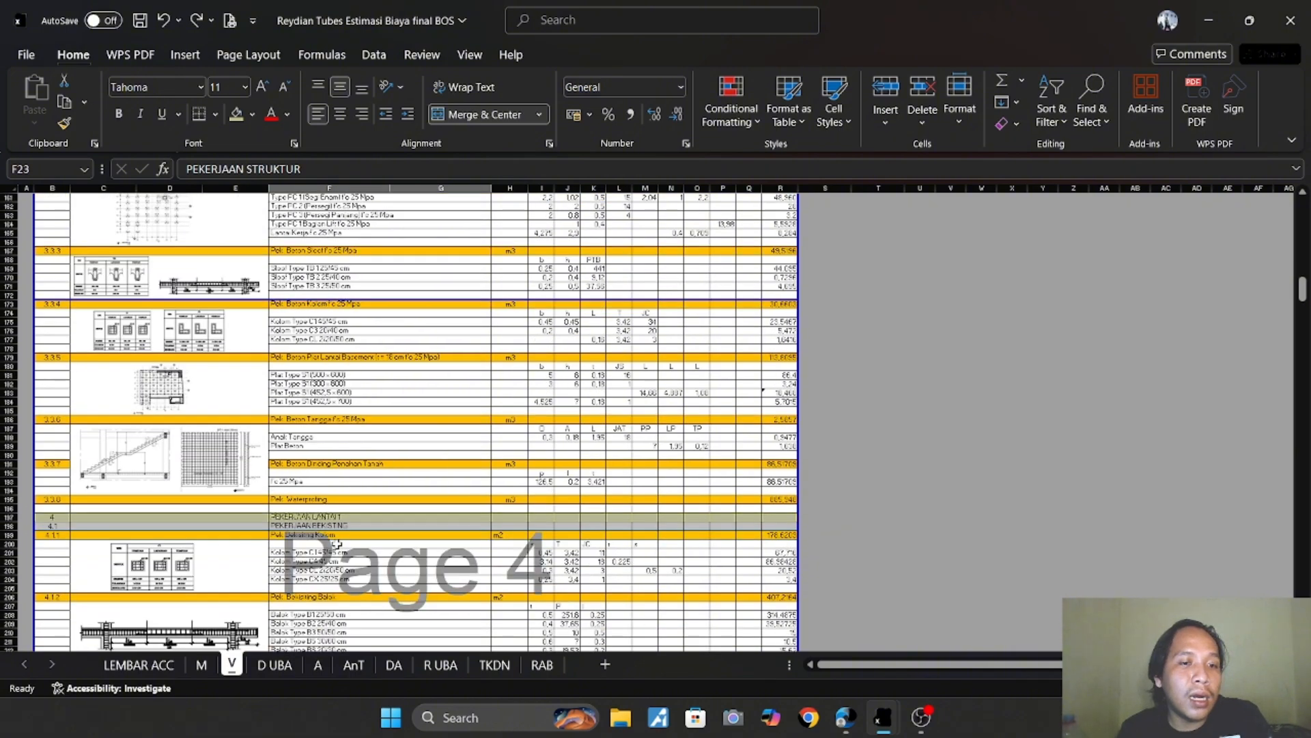
scroll(339, 523, up, 5)
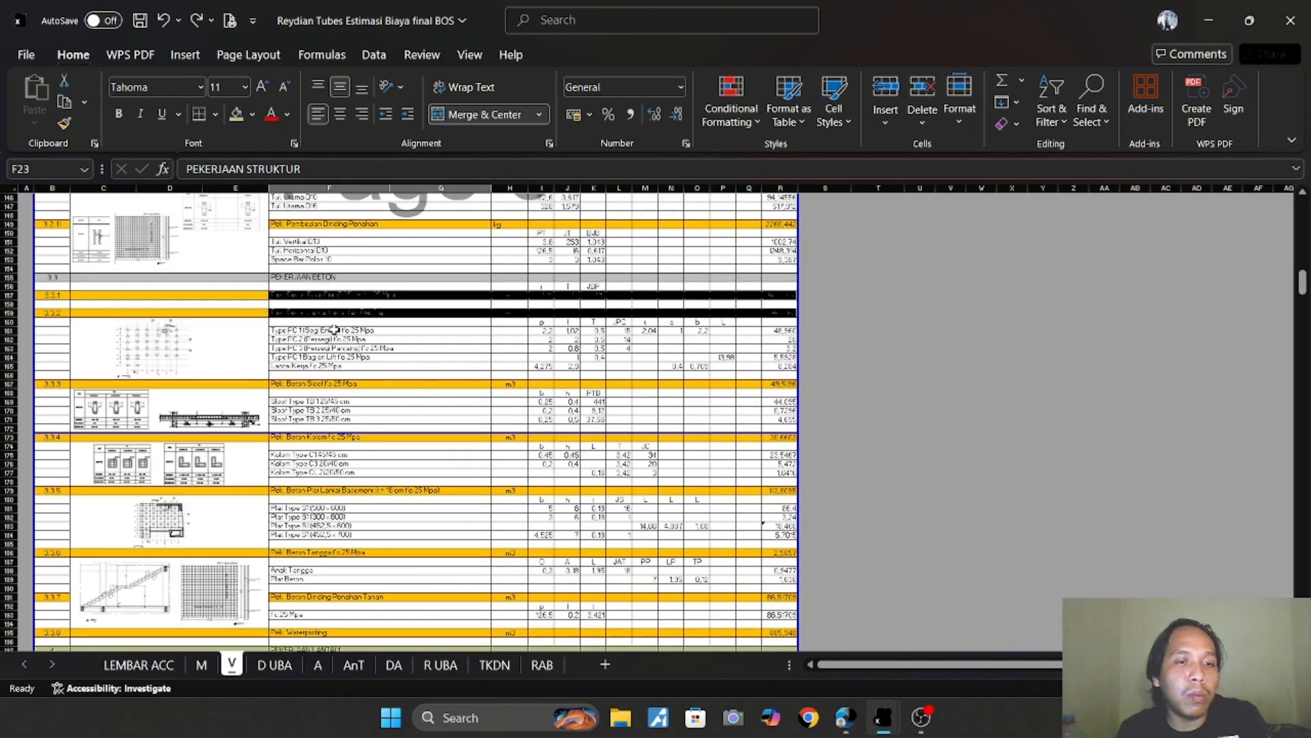
click(333, 278)
scroll(353, 541, down, 5)
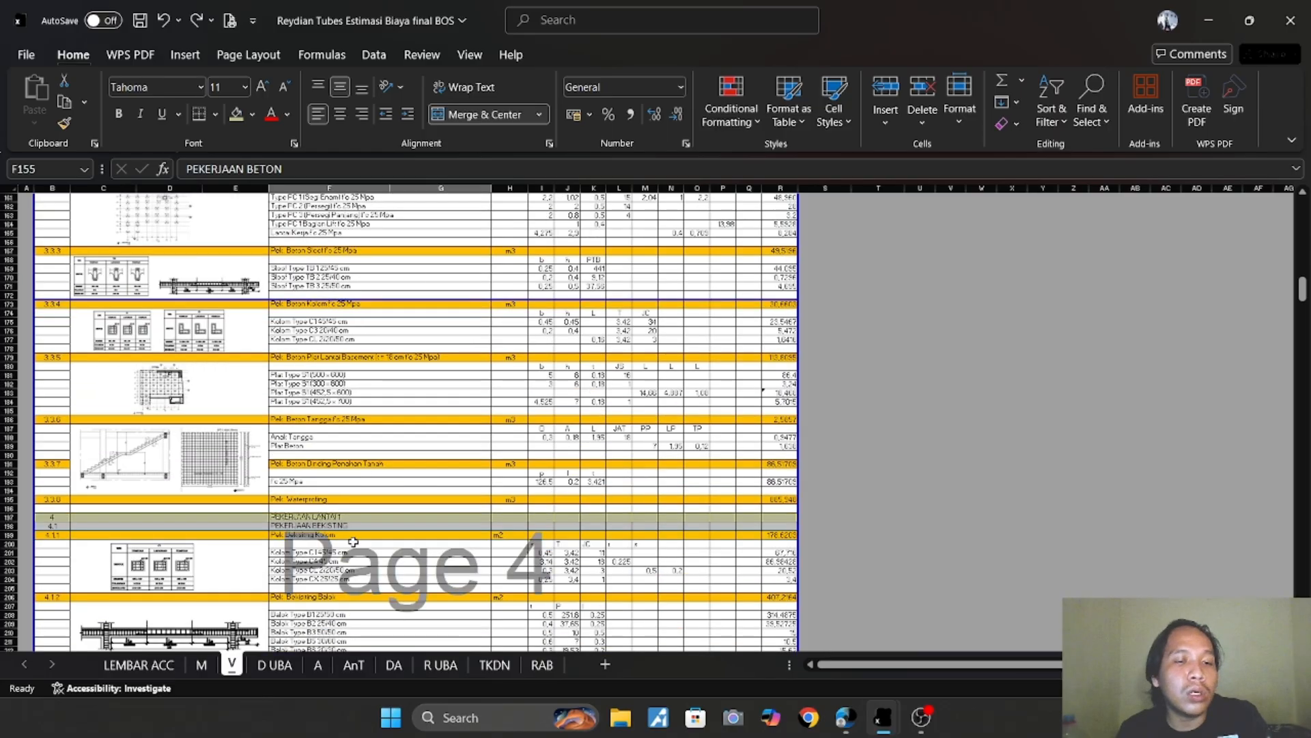
Examine the first-floor reinforcement and concrete volume calculations in section 4 of the V sheet.
scroll(353, 542, down, 20)
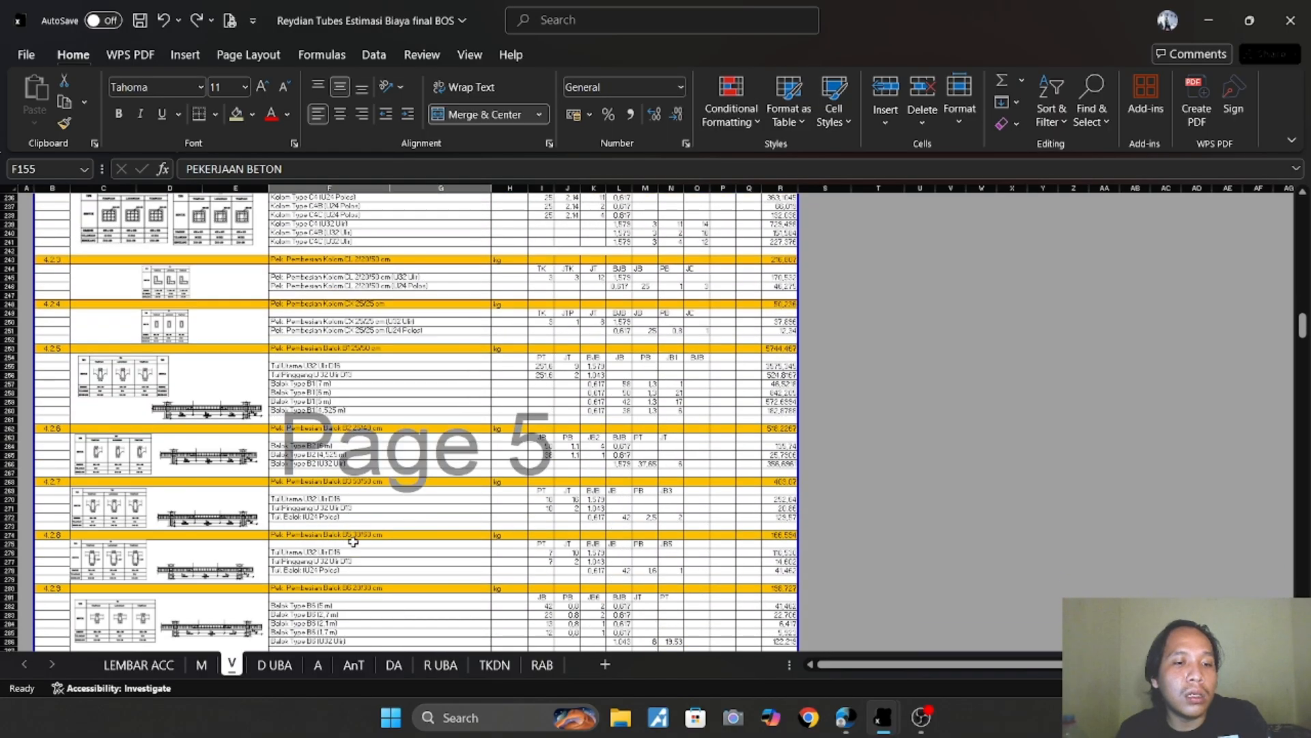
scroll(353, 542, down, 15)
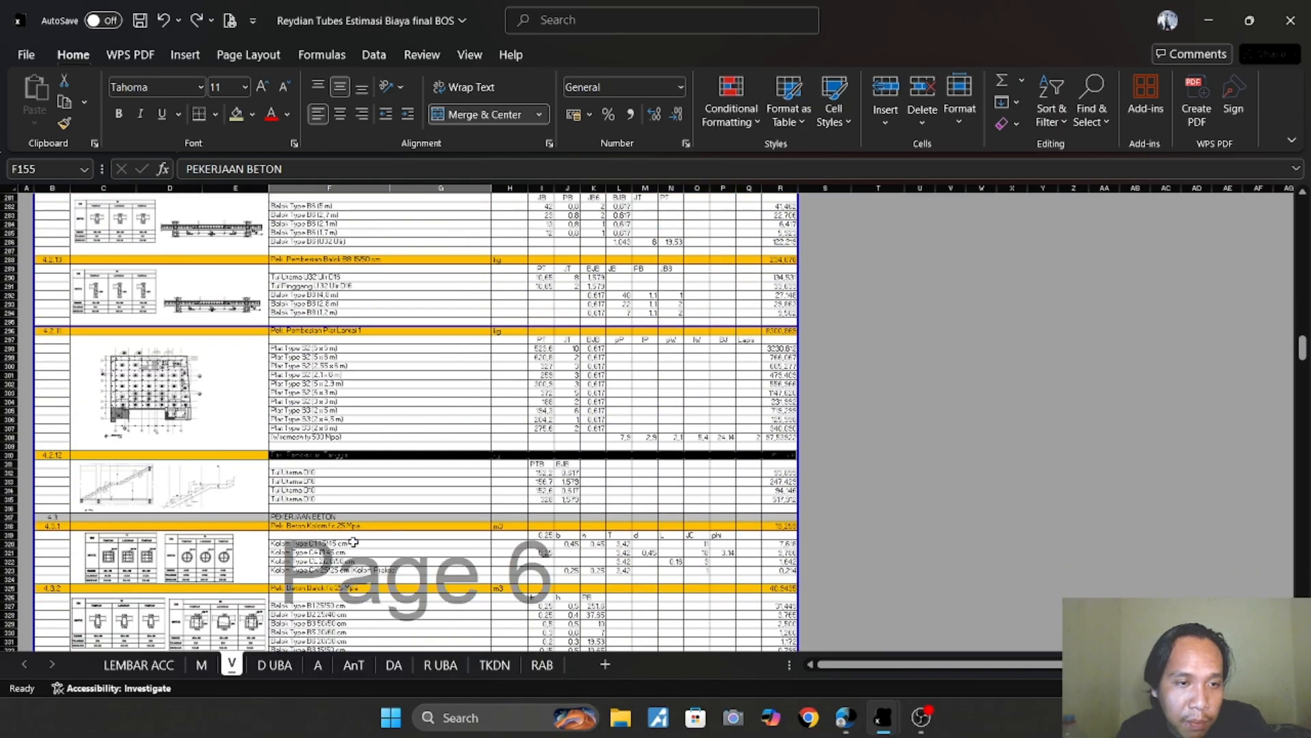
scroll(353, 542, down, 5)
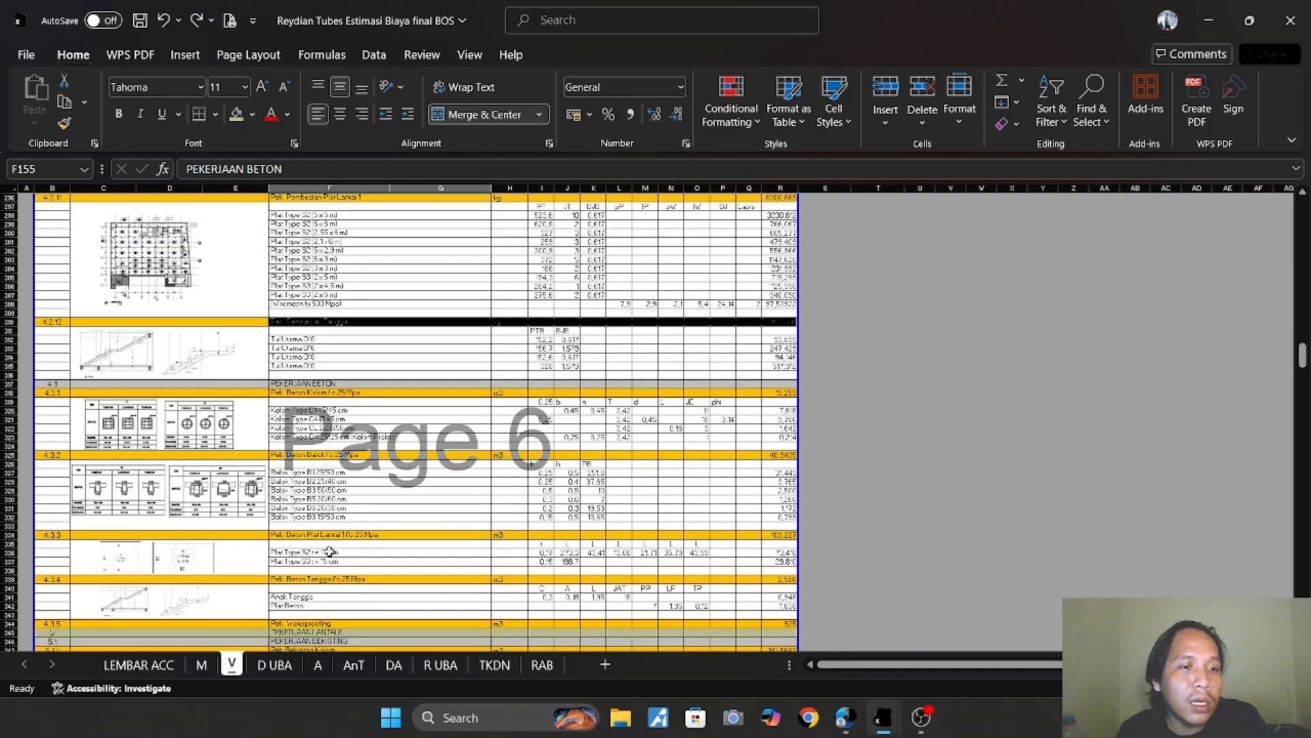
scroll(320, 317, up, 6)
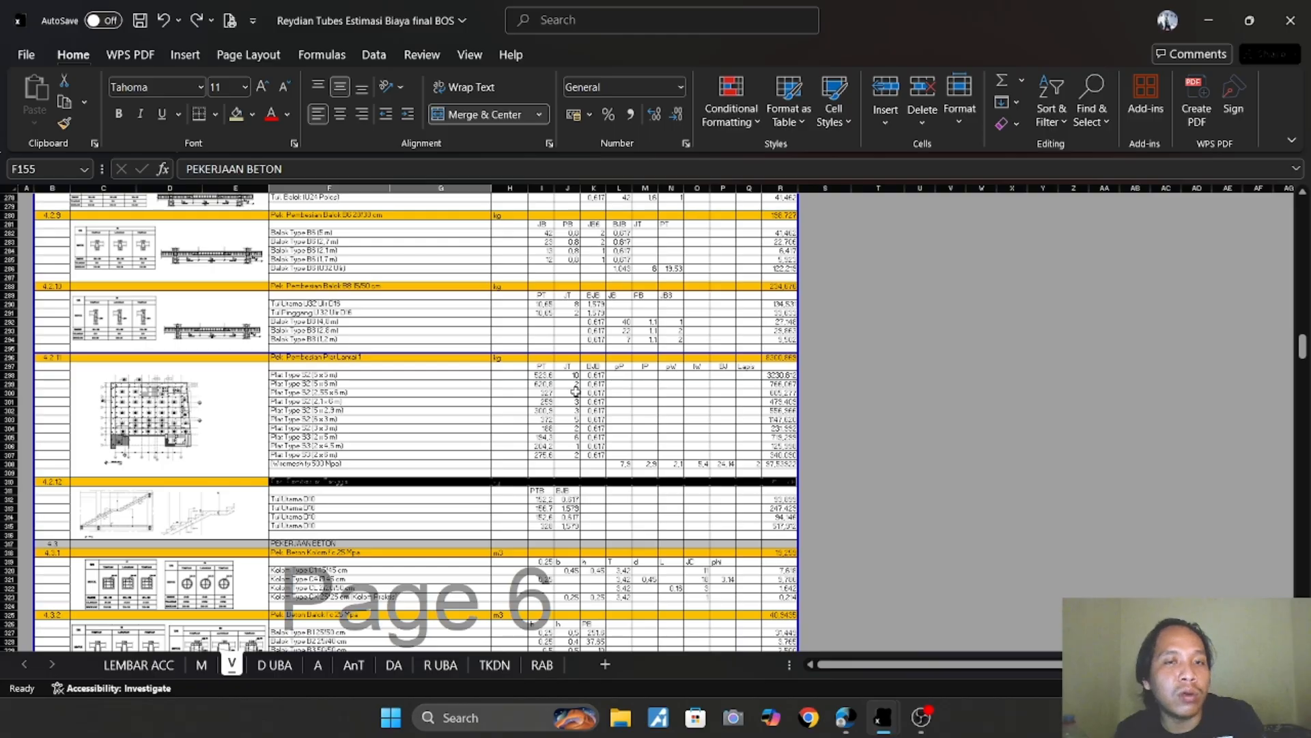
scroll(588, 388, up, 9)
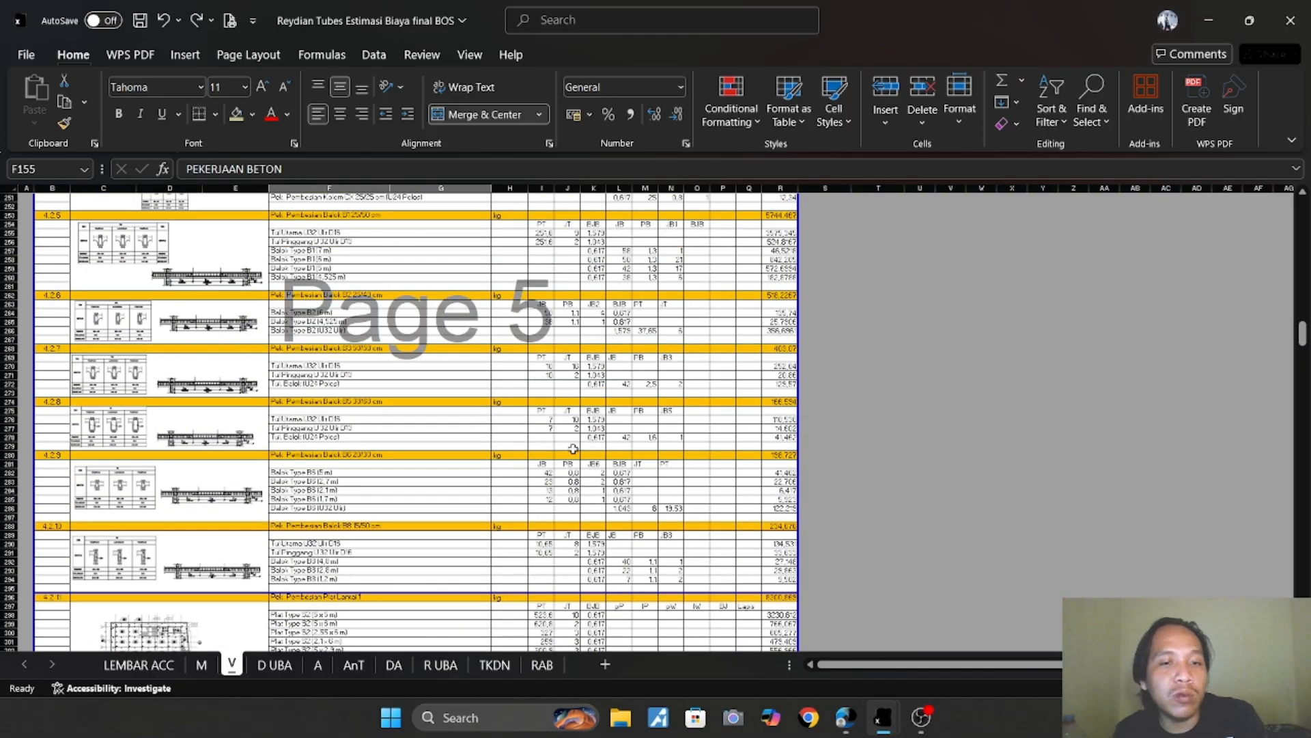
scroll(578, 482, up, 3)
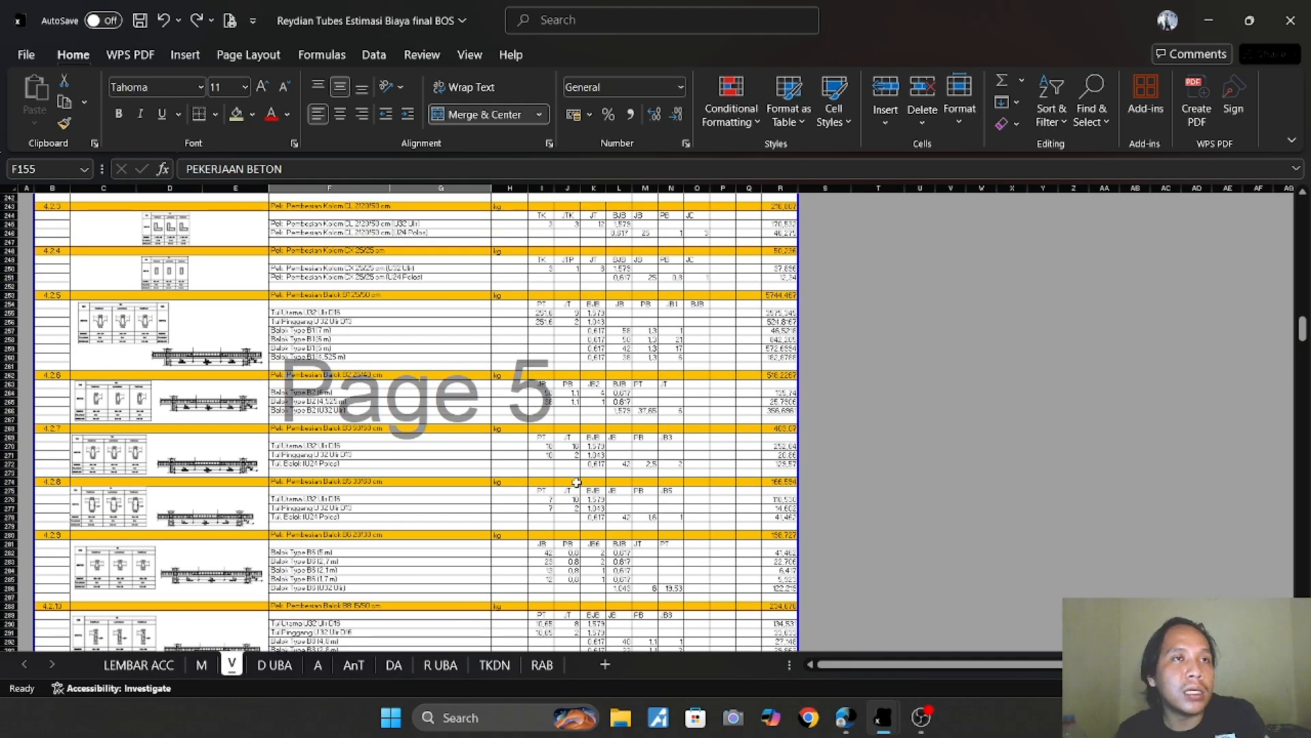
scroll(577, 482, up, 2)
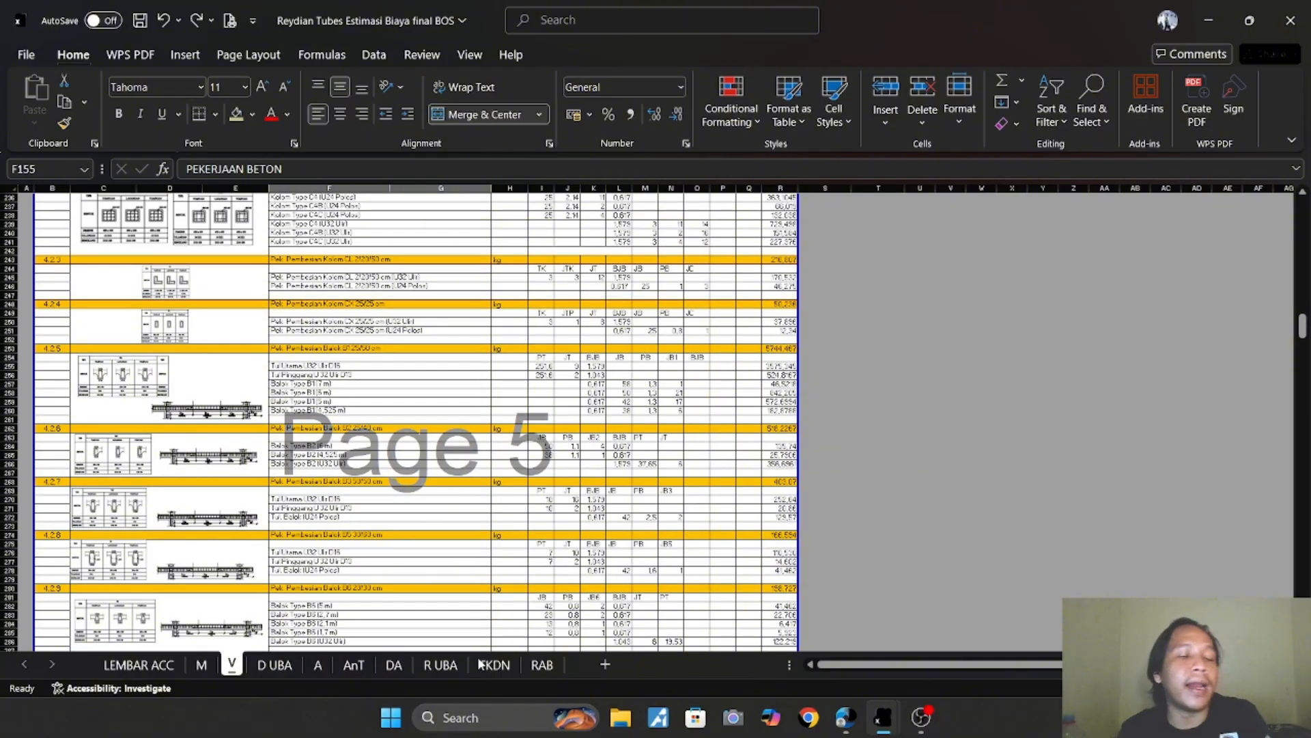
Return to the BUAT VIDIO workbook and examine the unit price analyses A1 through A5 on the A sheet.
key(alt+Tab)
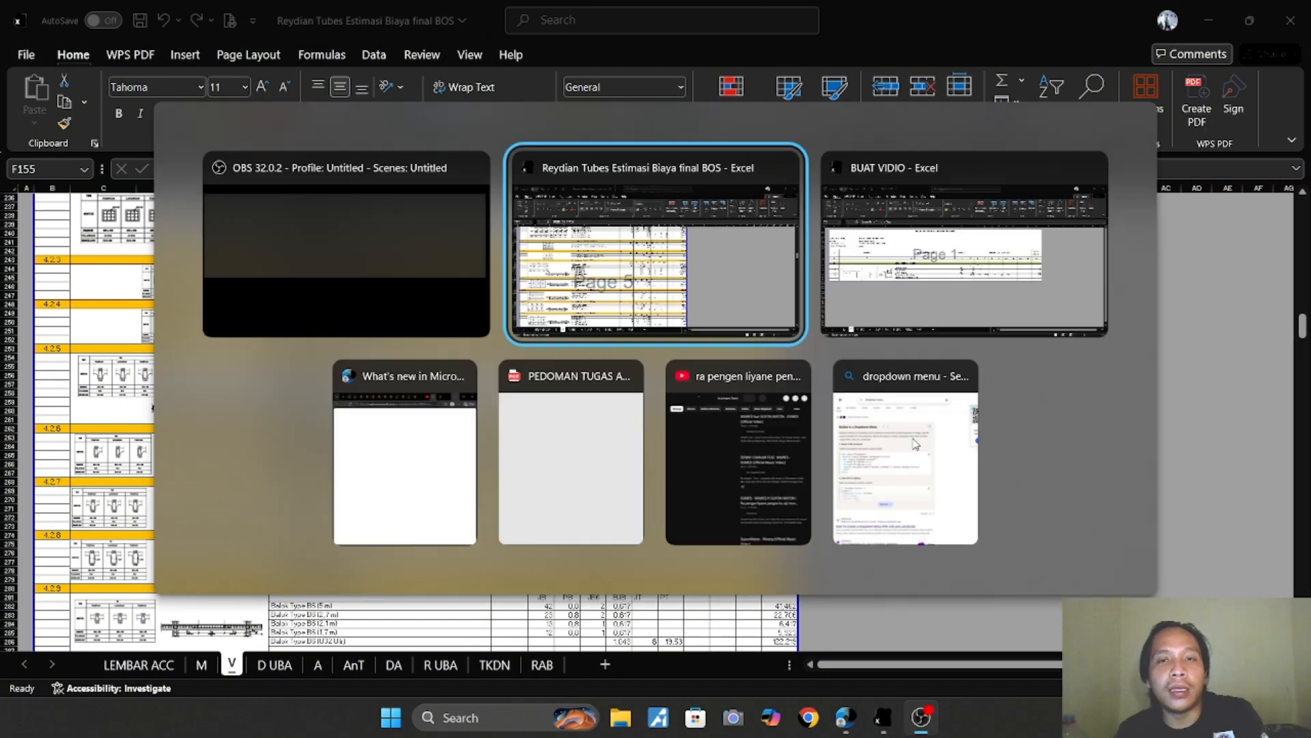
key(alt+Tab)
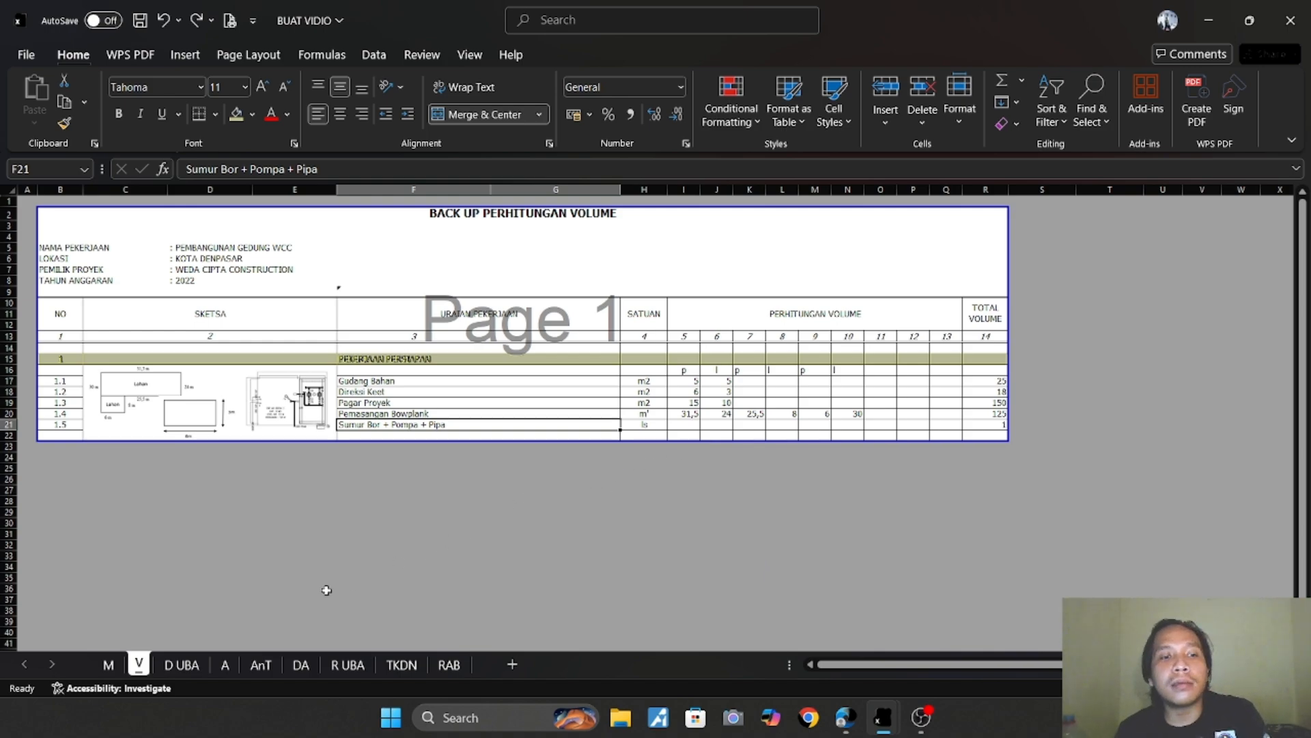
click(228, 664)
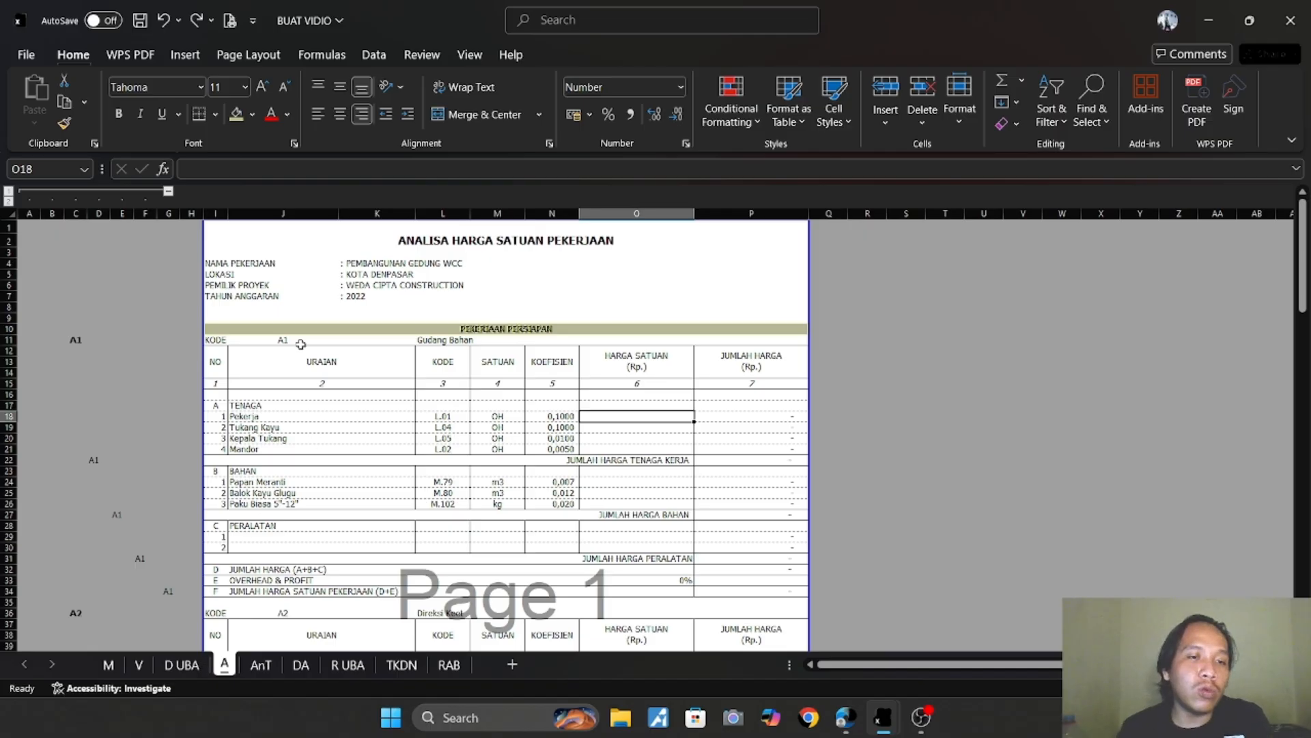
click(276, 341)
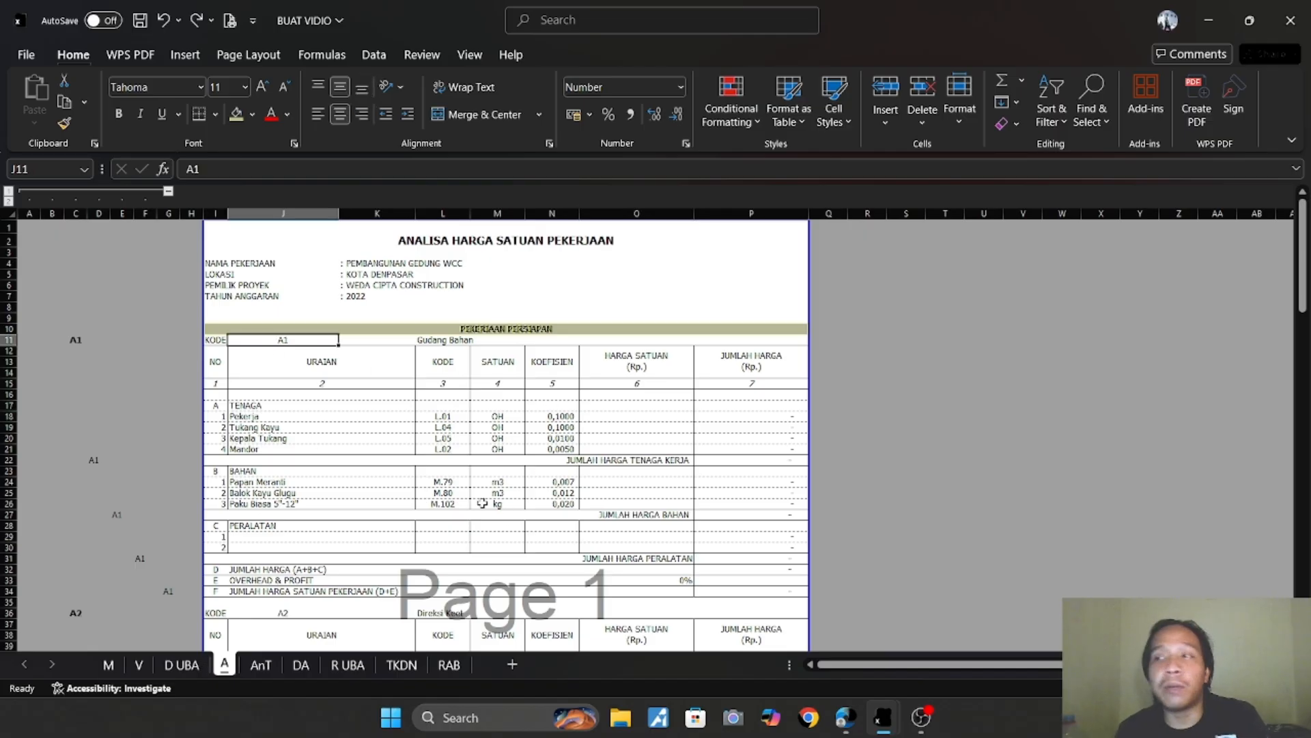
scroll(485, 504, down, 5)
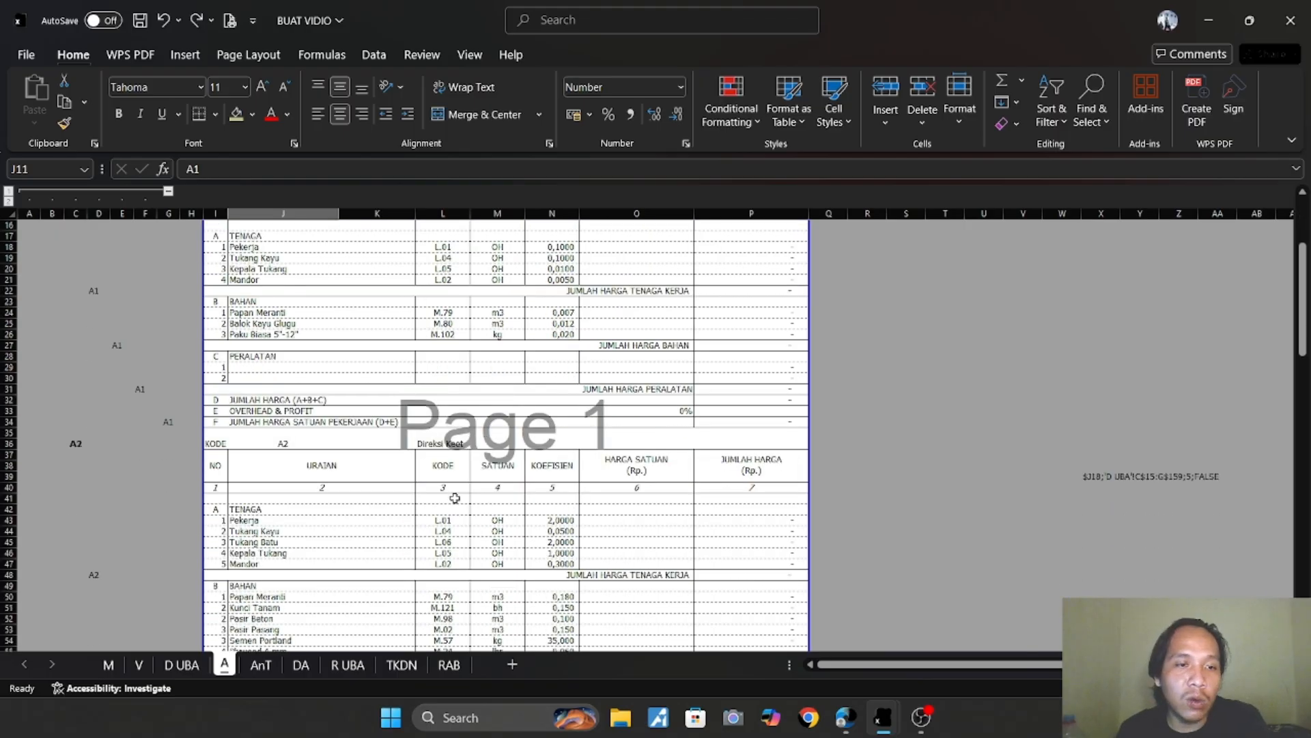
scroll(492, 444, down, 5)
scroll(450, 456, down, 7)
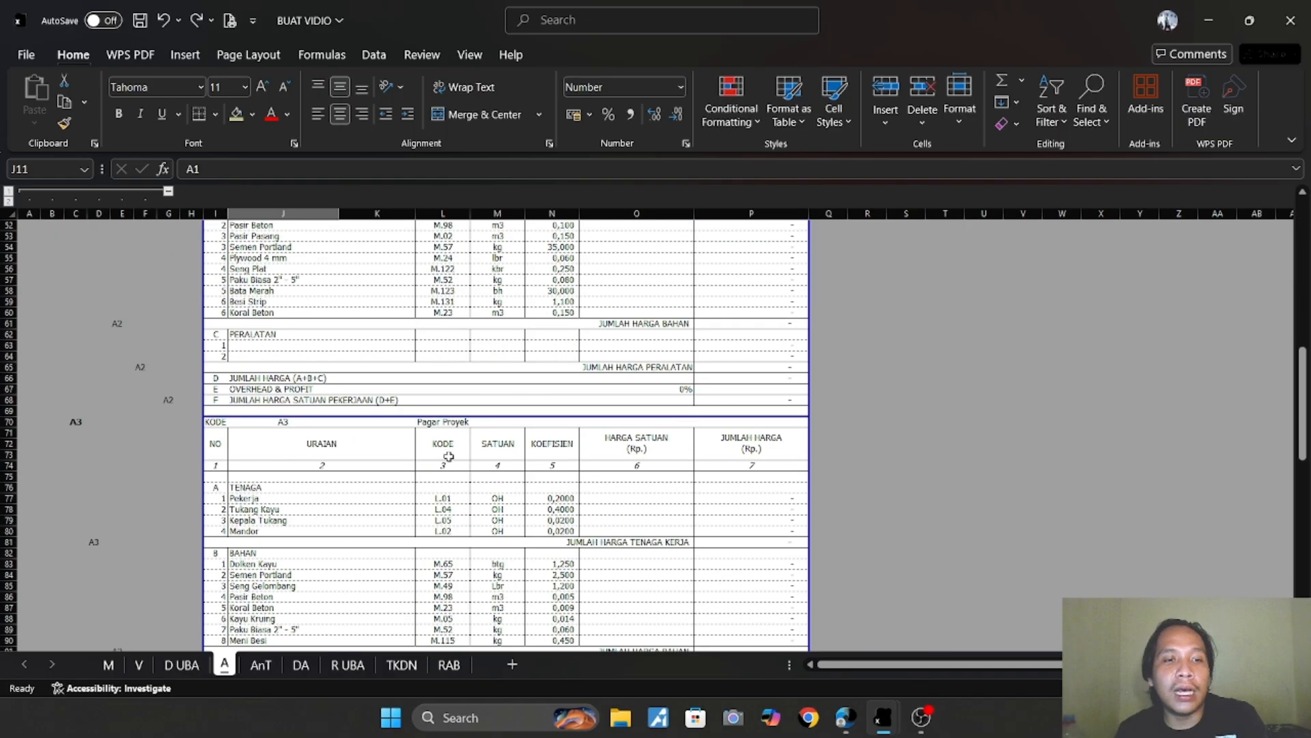
scroll(448, 456, down, 9)
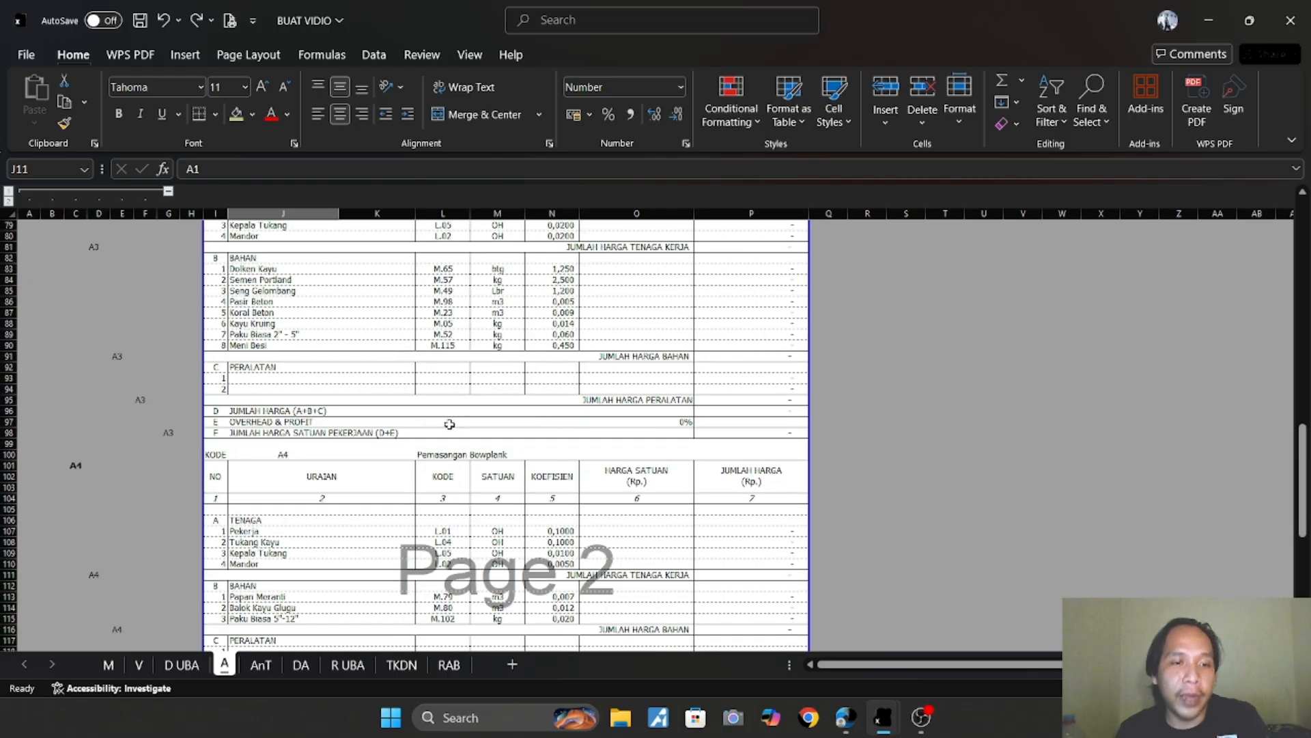
scroll(470, 472, down, 7)
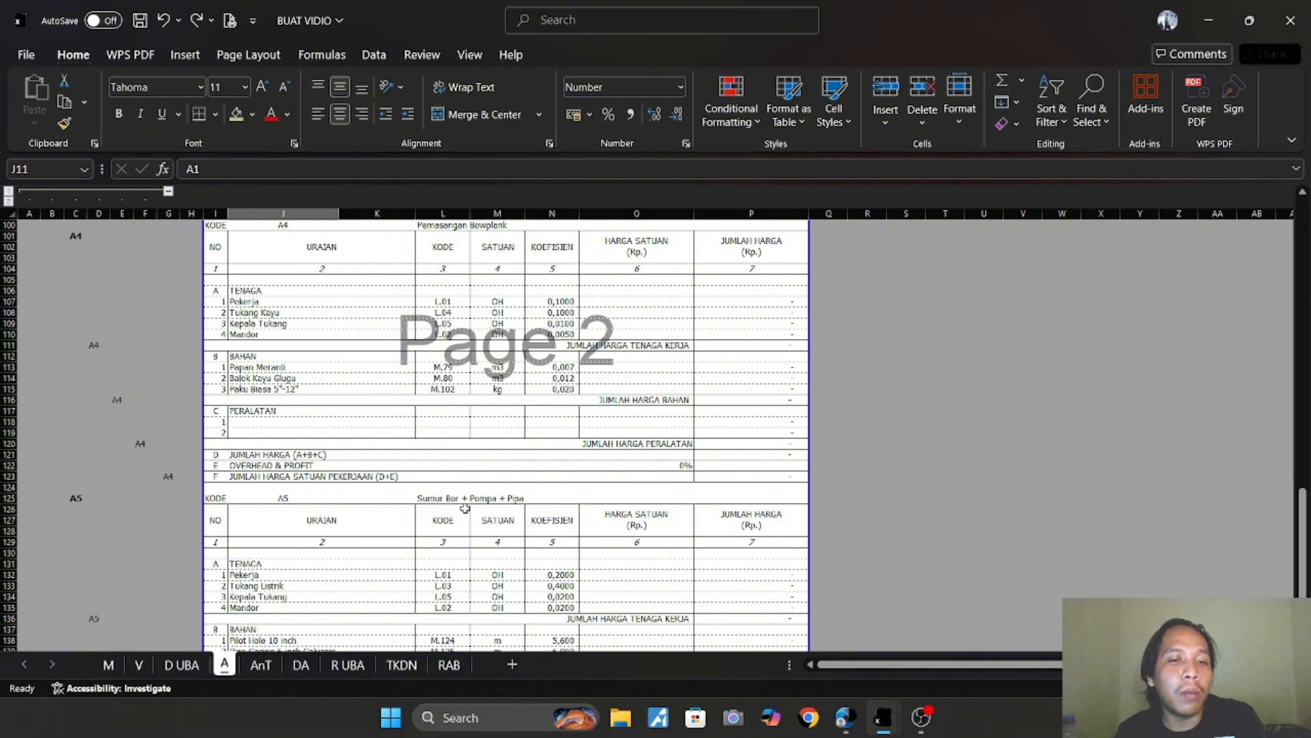
scroll(491, 508, down, 3)
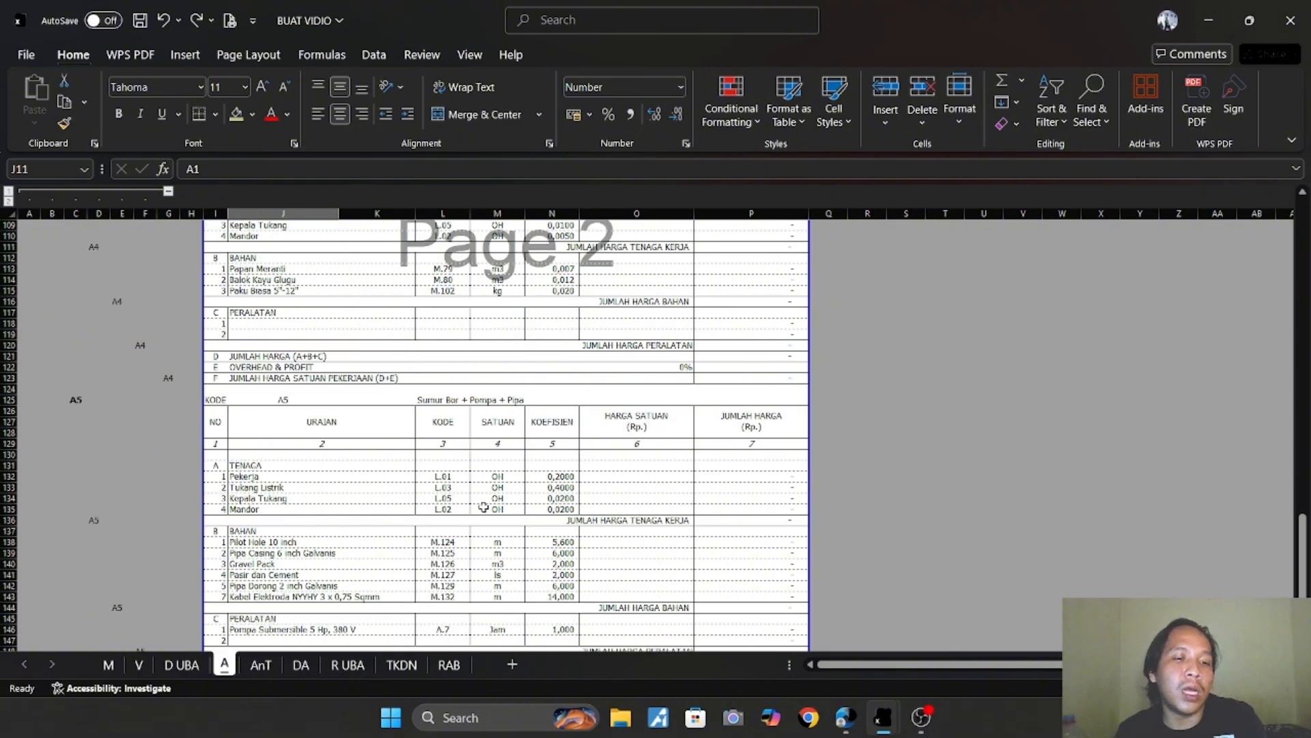
scroll(484, 507, down, 6)
Switch to the Estimasi Biaya final BOS workbook and examine the unit price analyses on its A sheet, down to the PLUMBING items.
key(alt+Tab)
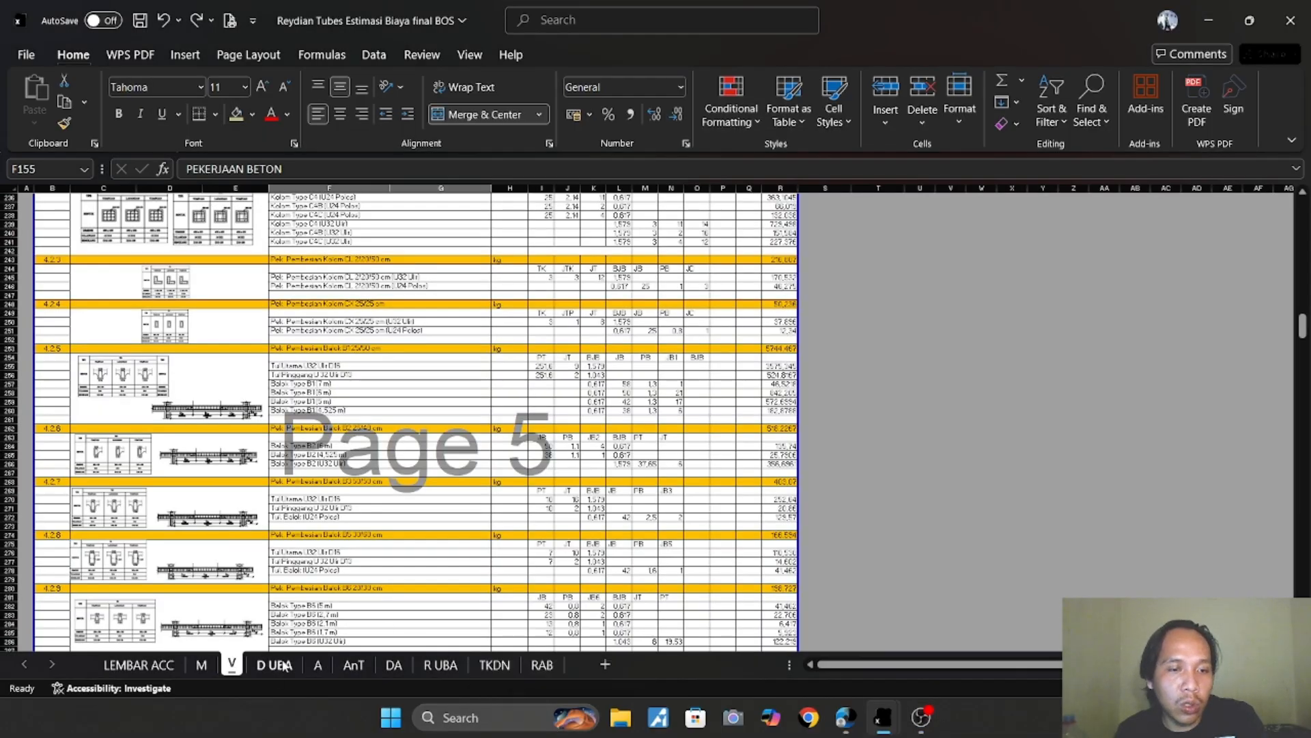
click(318, 665)
middle_click(391, 465)
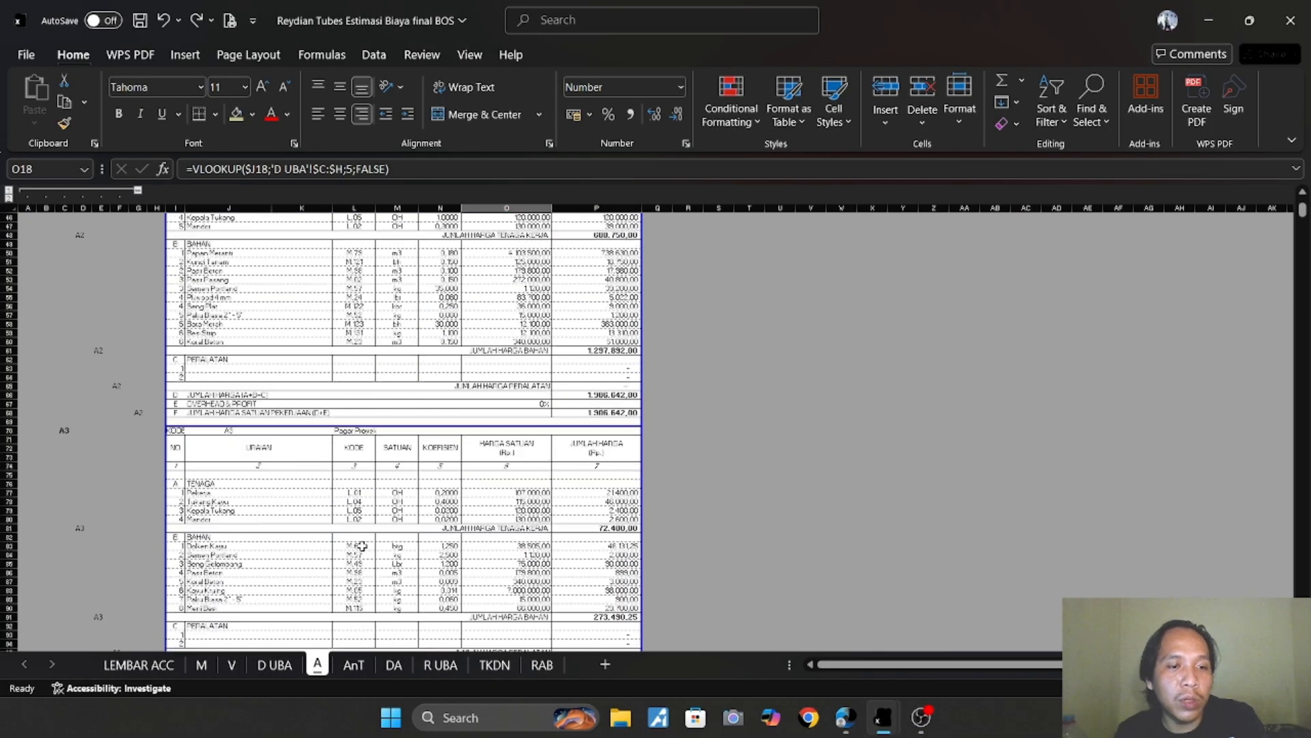
middle_click(388, 648)
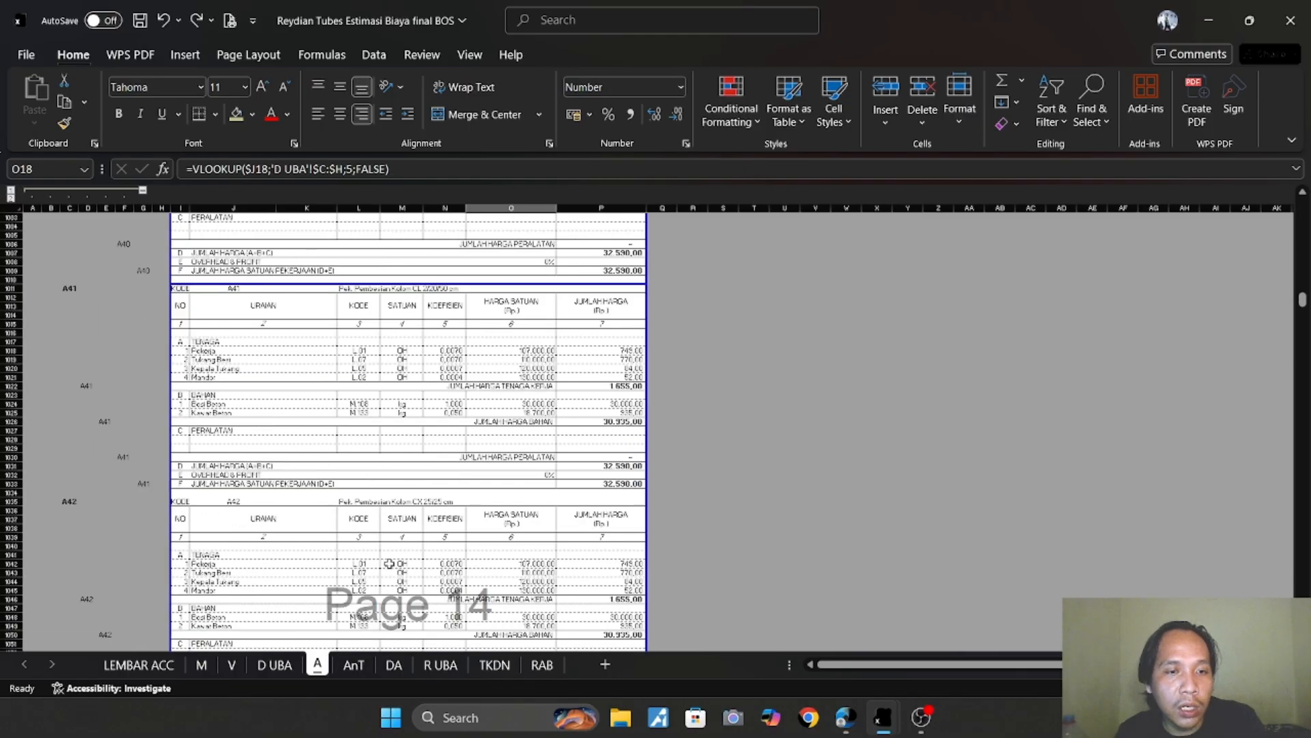
scroll(260, 523, down, 7)
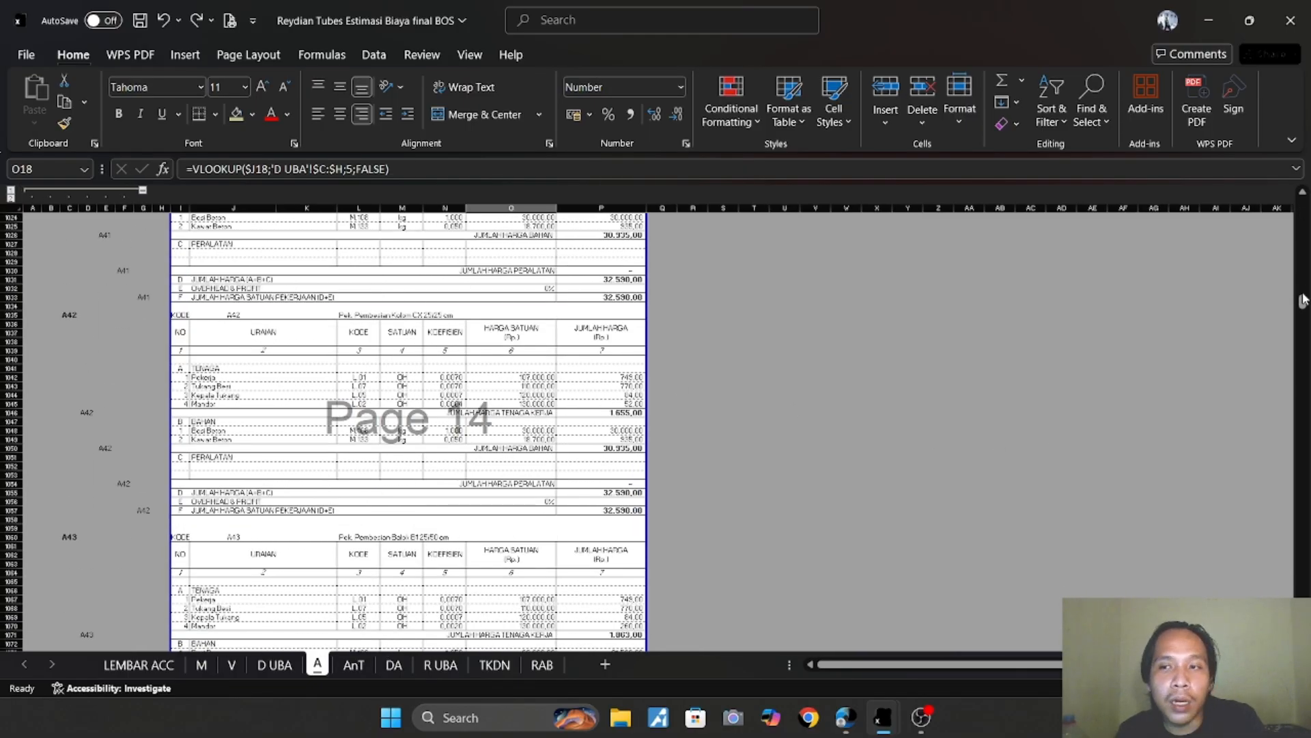
drag(1302, 300, 1279, 605)
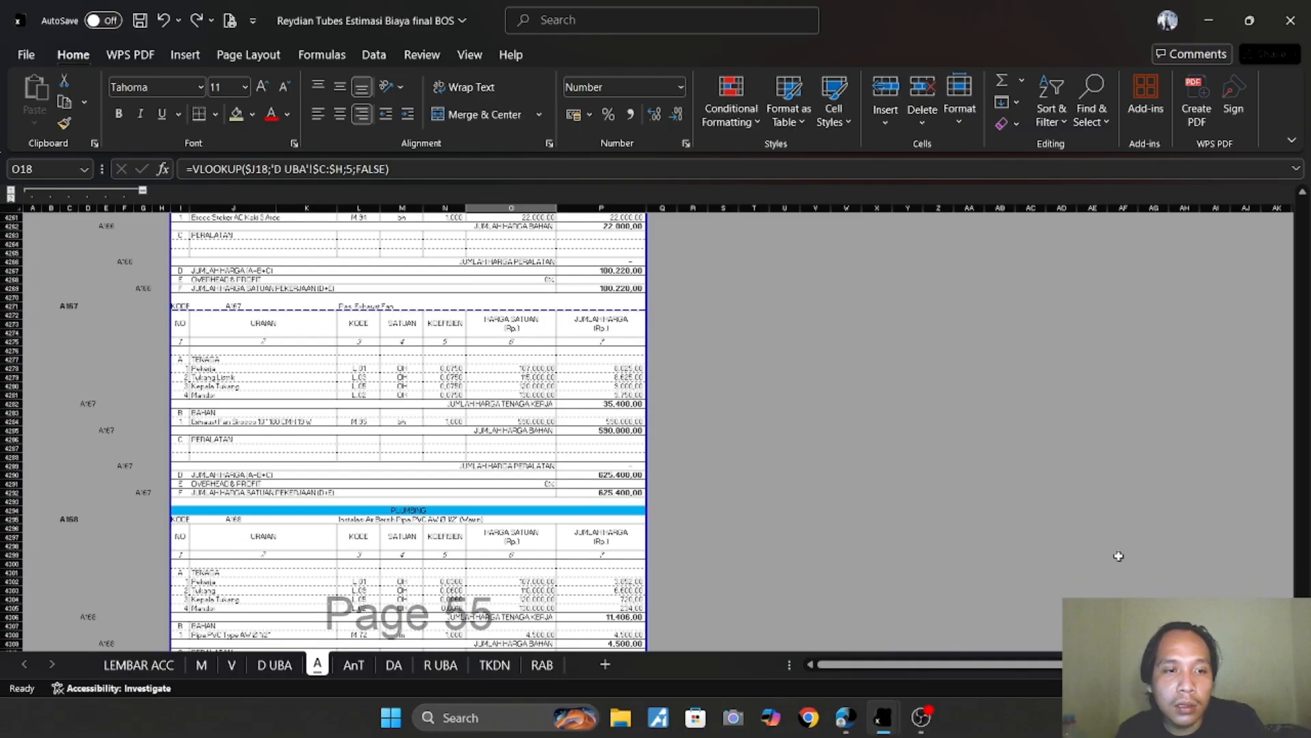
scroll(246, 540, down, 12)
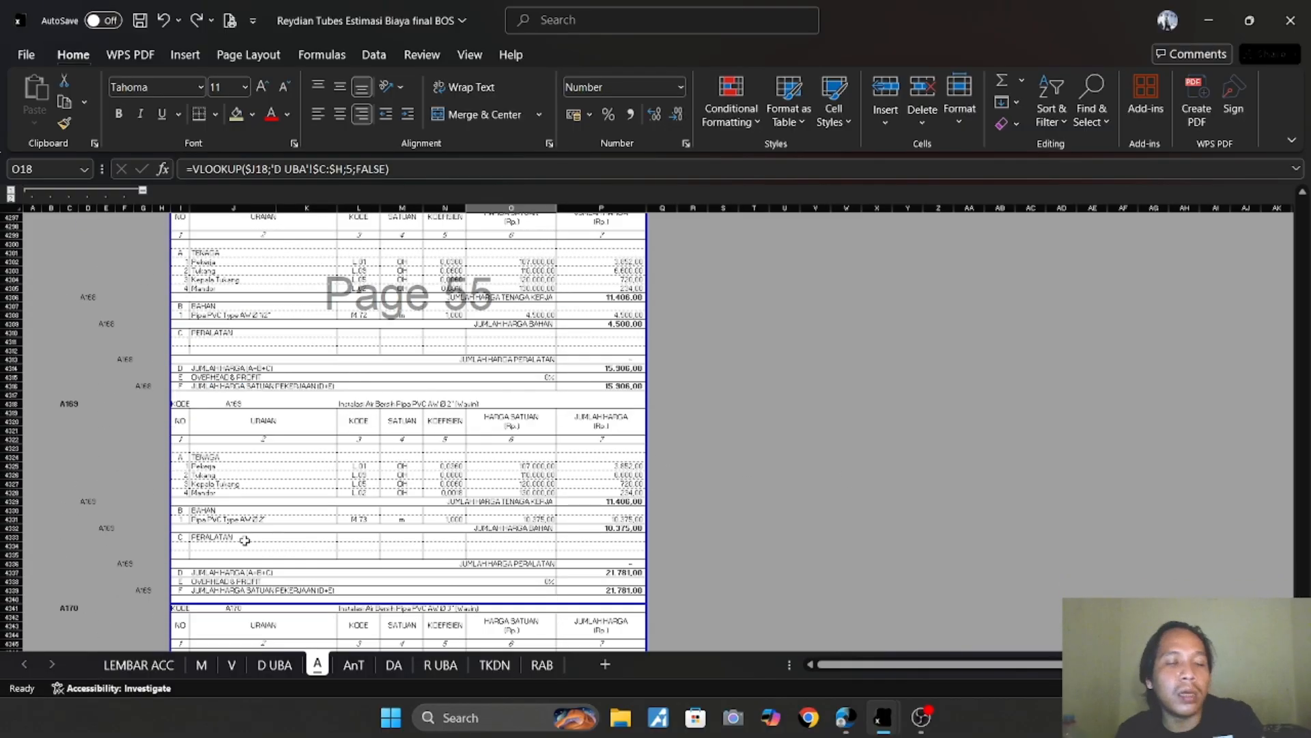
Return to the BUAT VIDIO workbook and examine the PEKERJAAN PERSIAPAN volume formulas for Gudang Bahan and Pagar Proyek on the V sheet.
key(alt+Tab)
key(Tab)
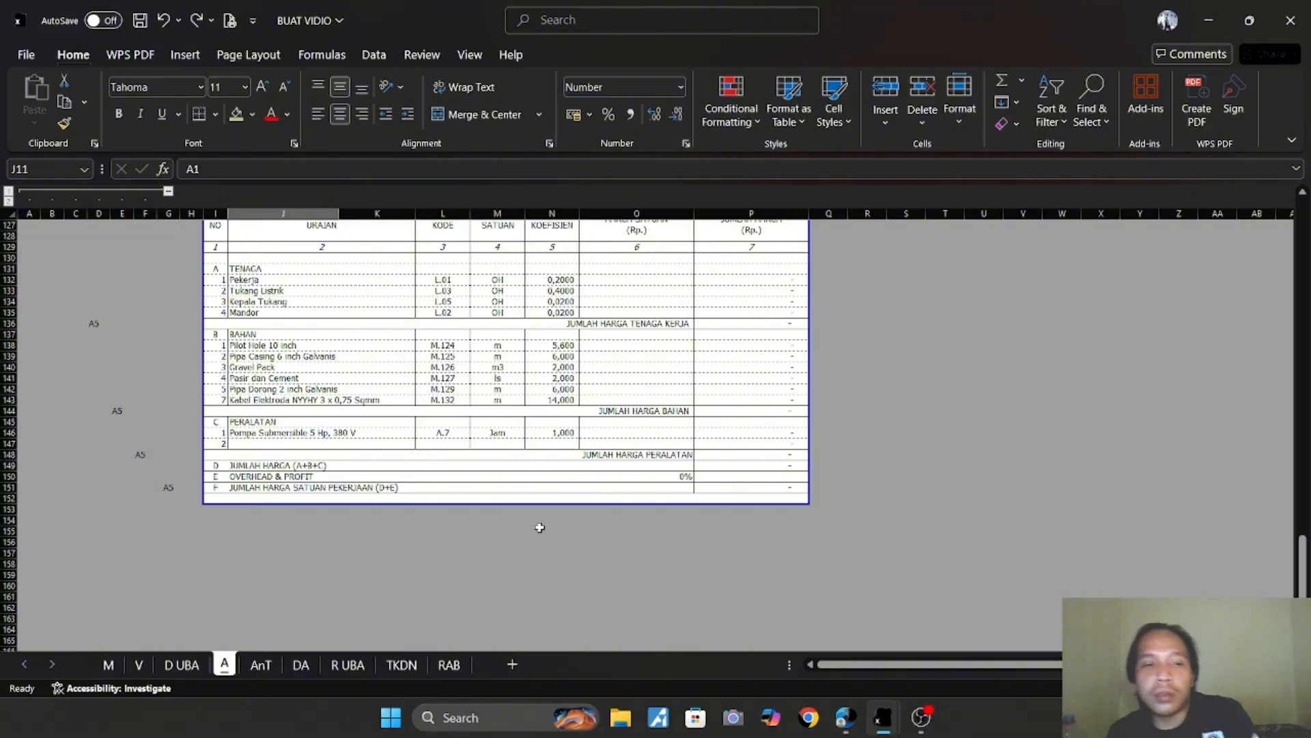
click(146, 665)
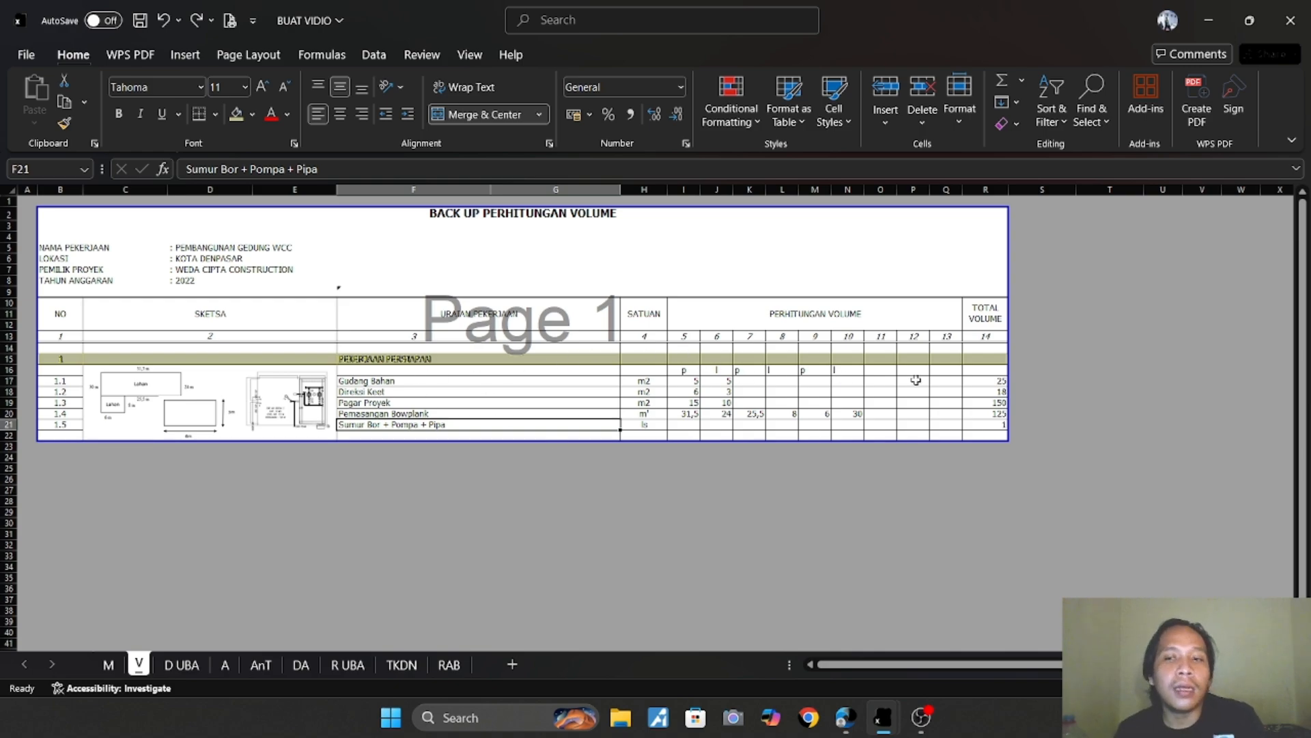
click(990, 380)
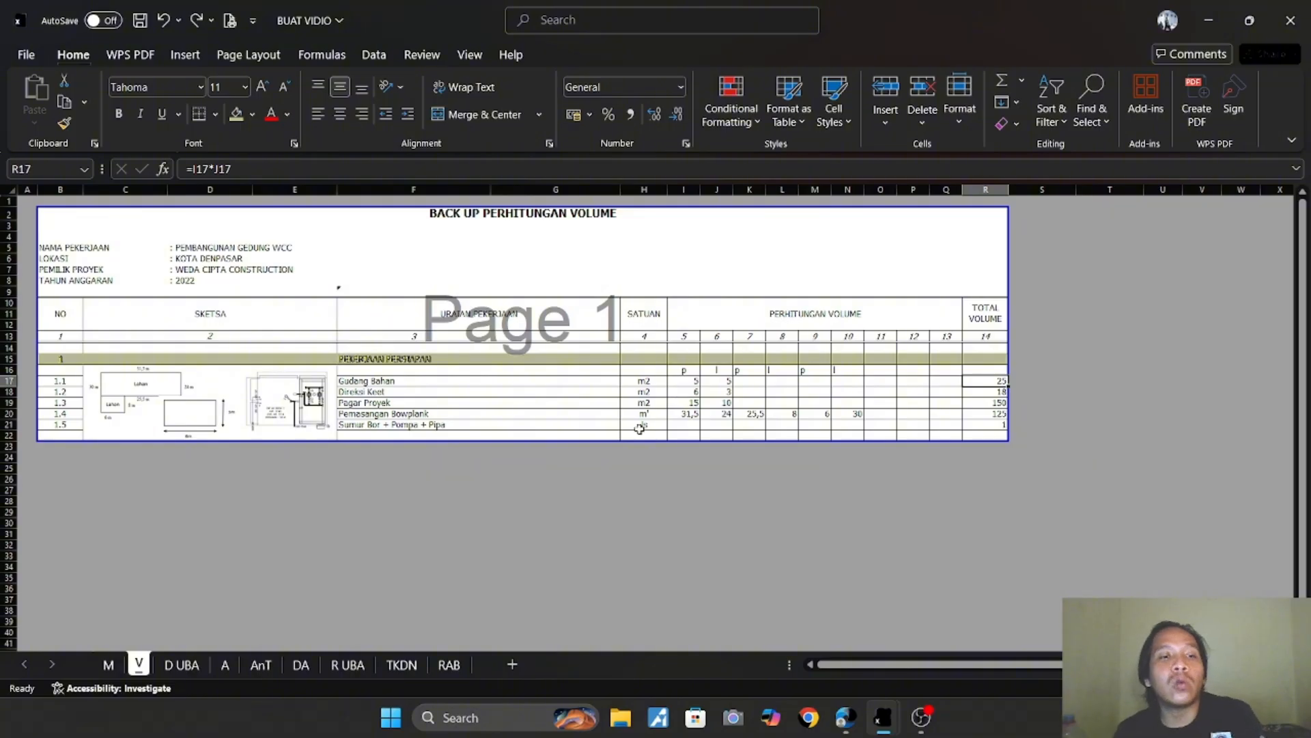
click(351, 403)
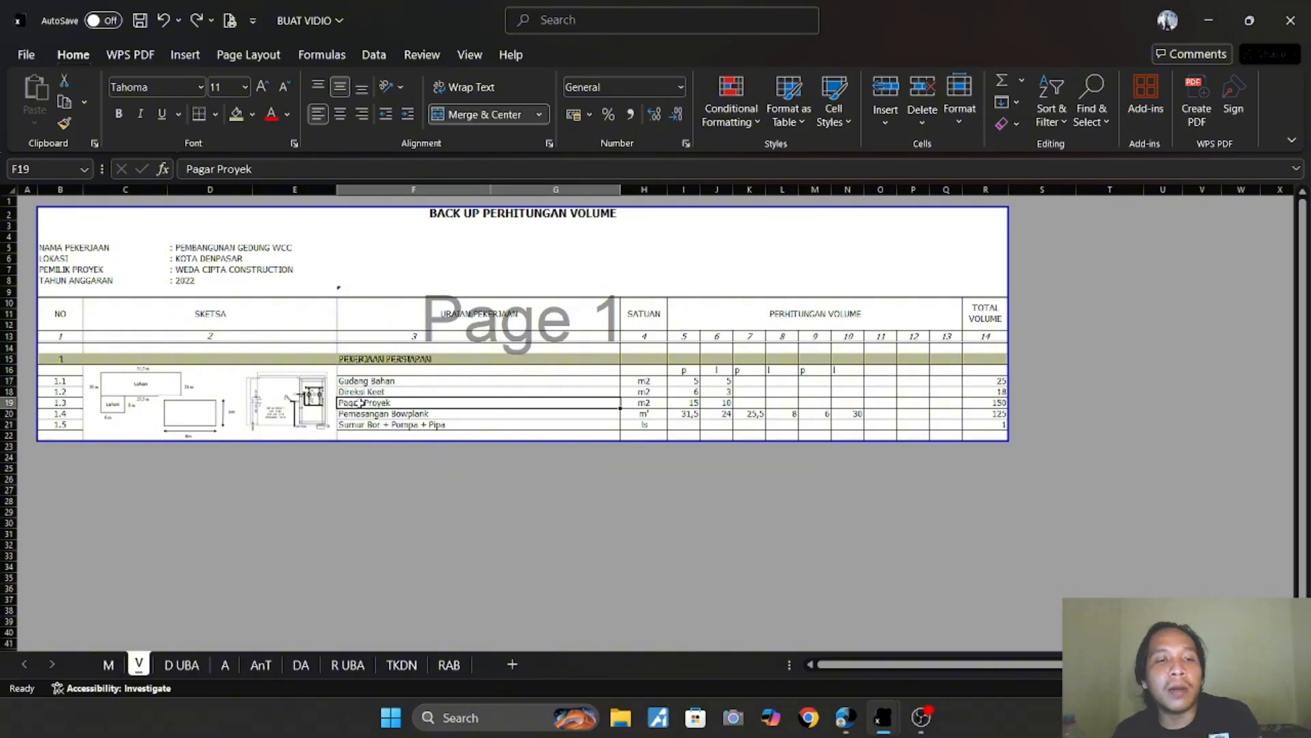
click(990, 404)
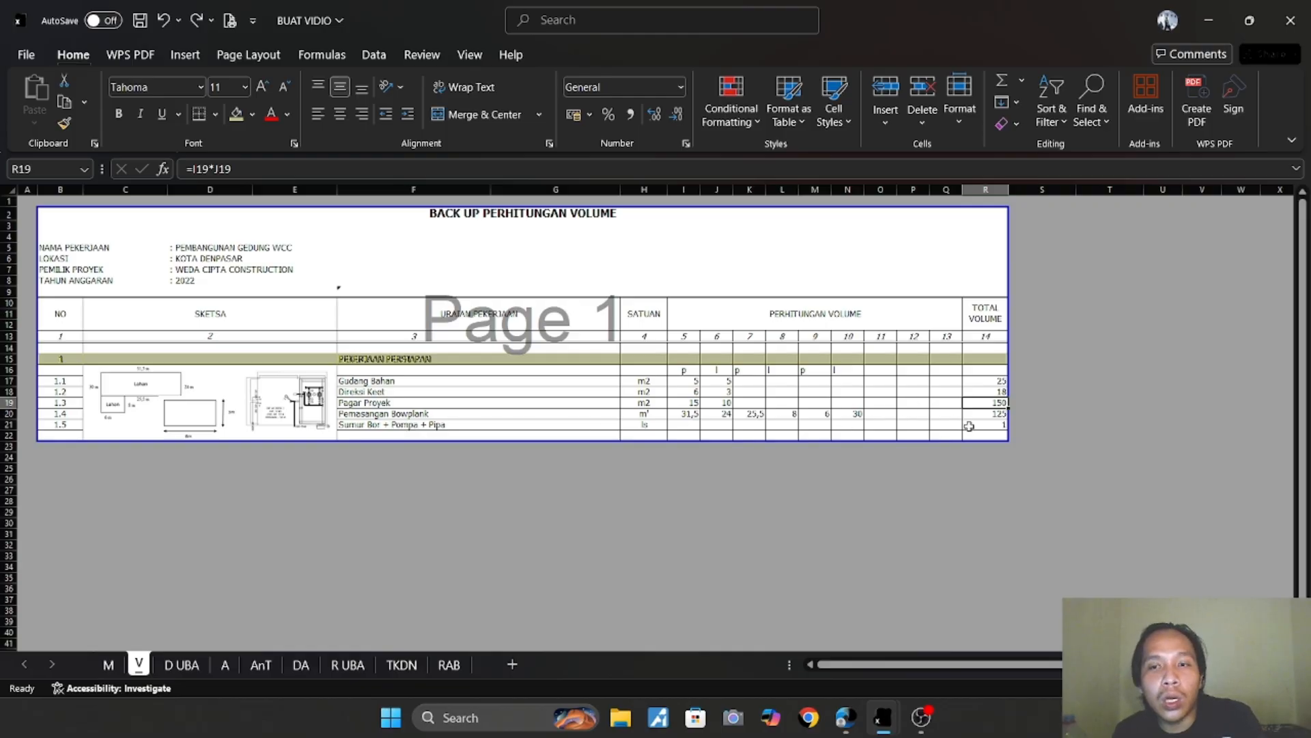
click(403, 425)
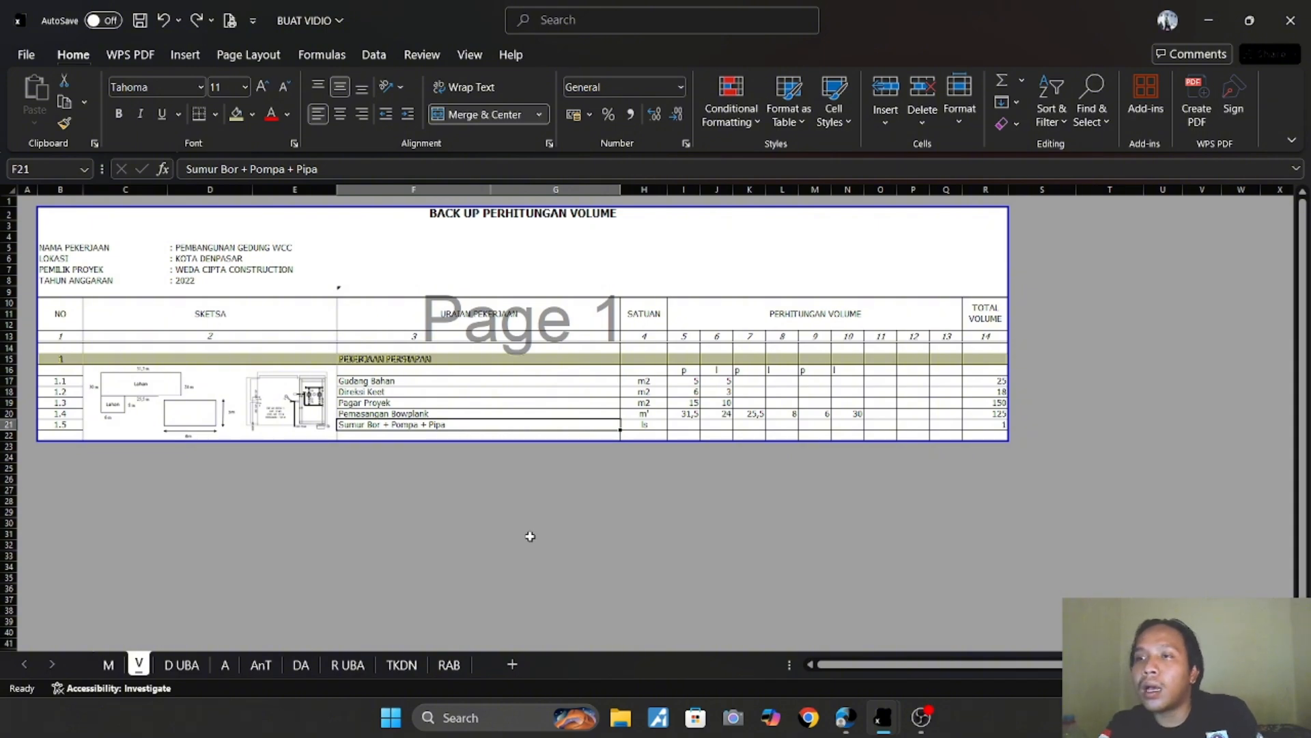
Examine the wage, material and equipment price list on the D UBA sheet, from A. UPAH through C. ALAT.
click(181, 665)
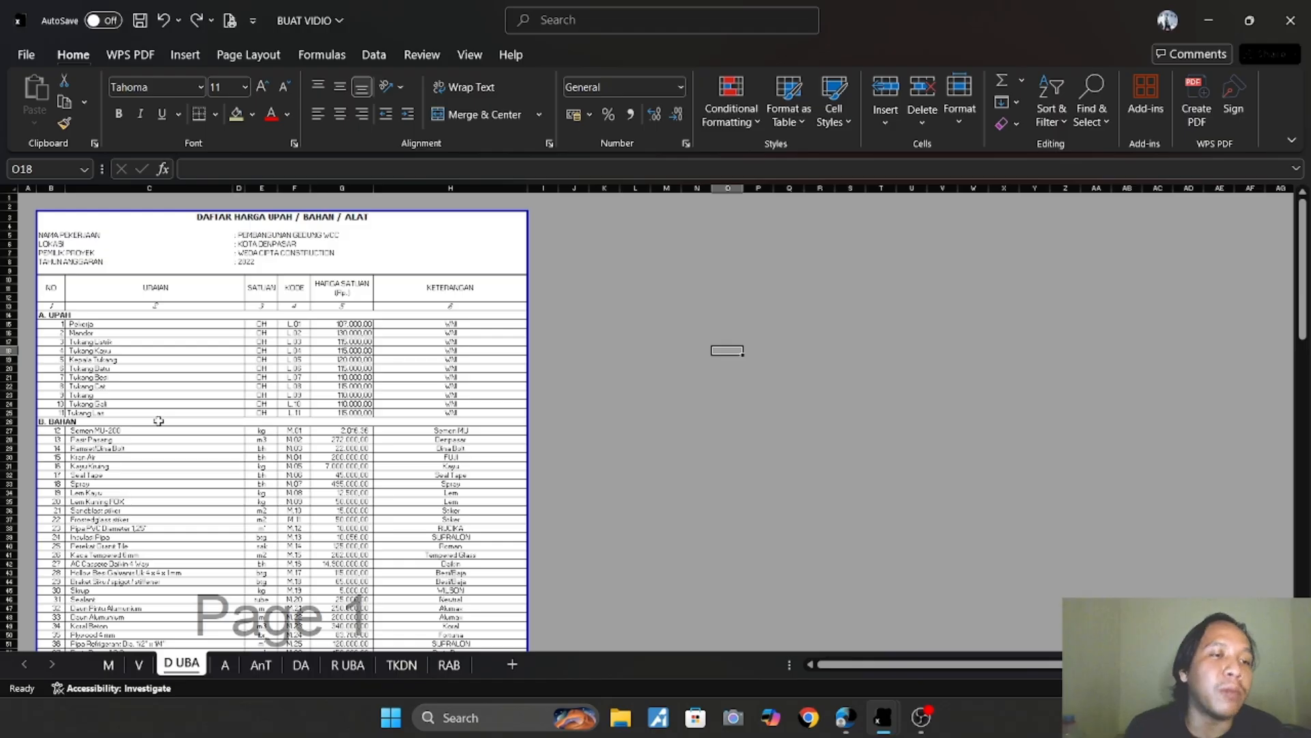
scroll(171, 414, down, 3)
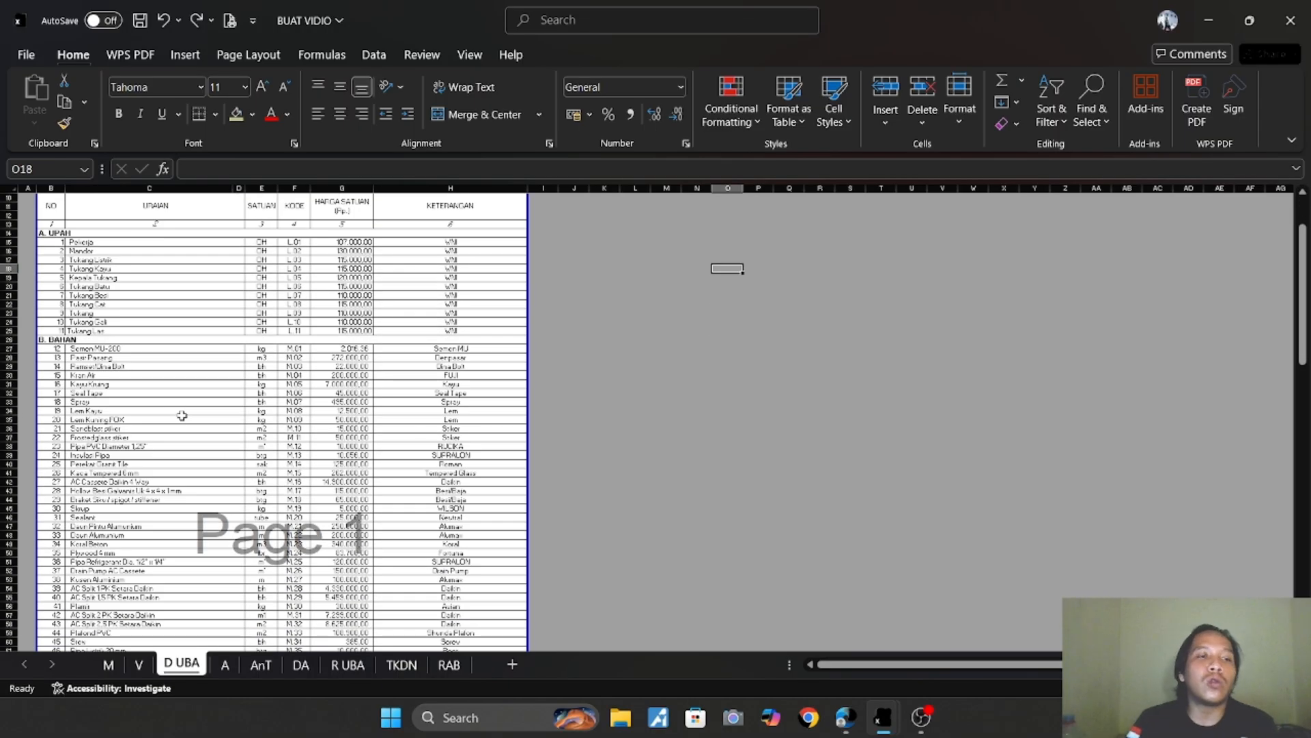
click(93, 349)
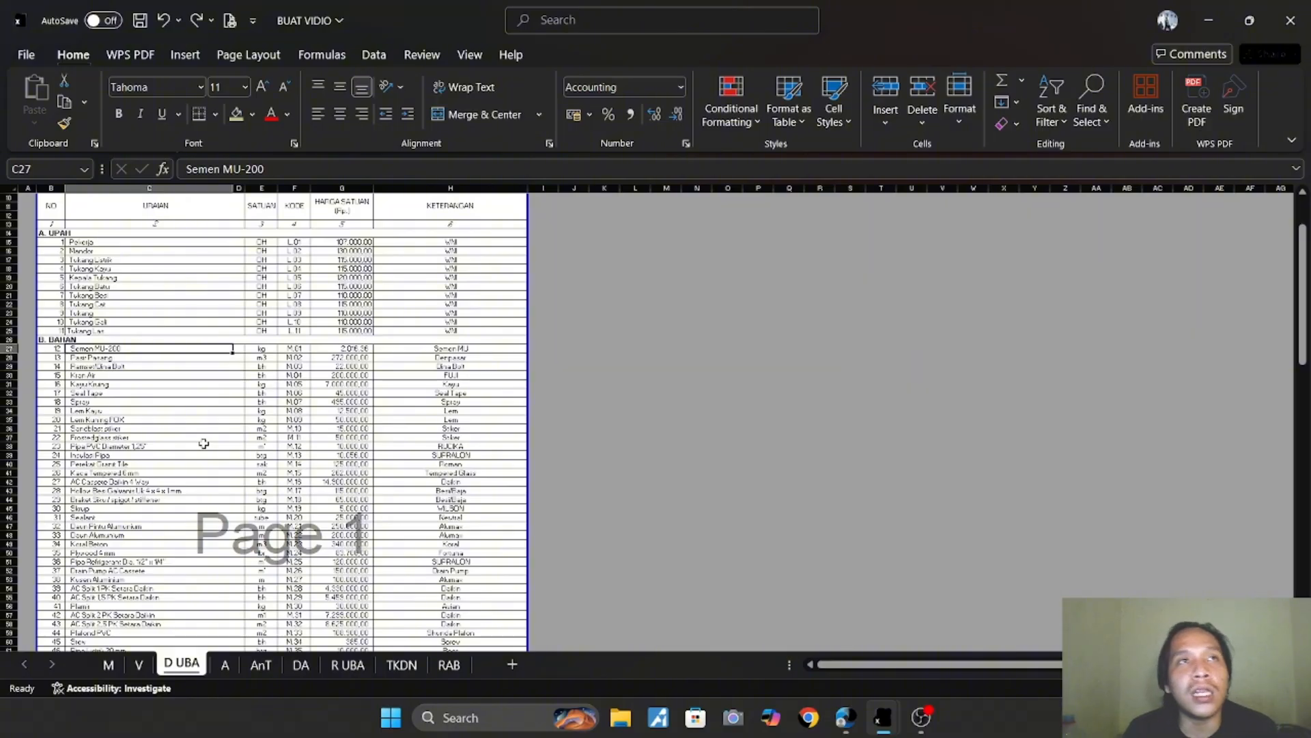
scroll(203, 443, down, 3)
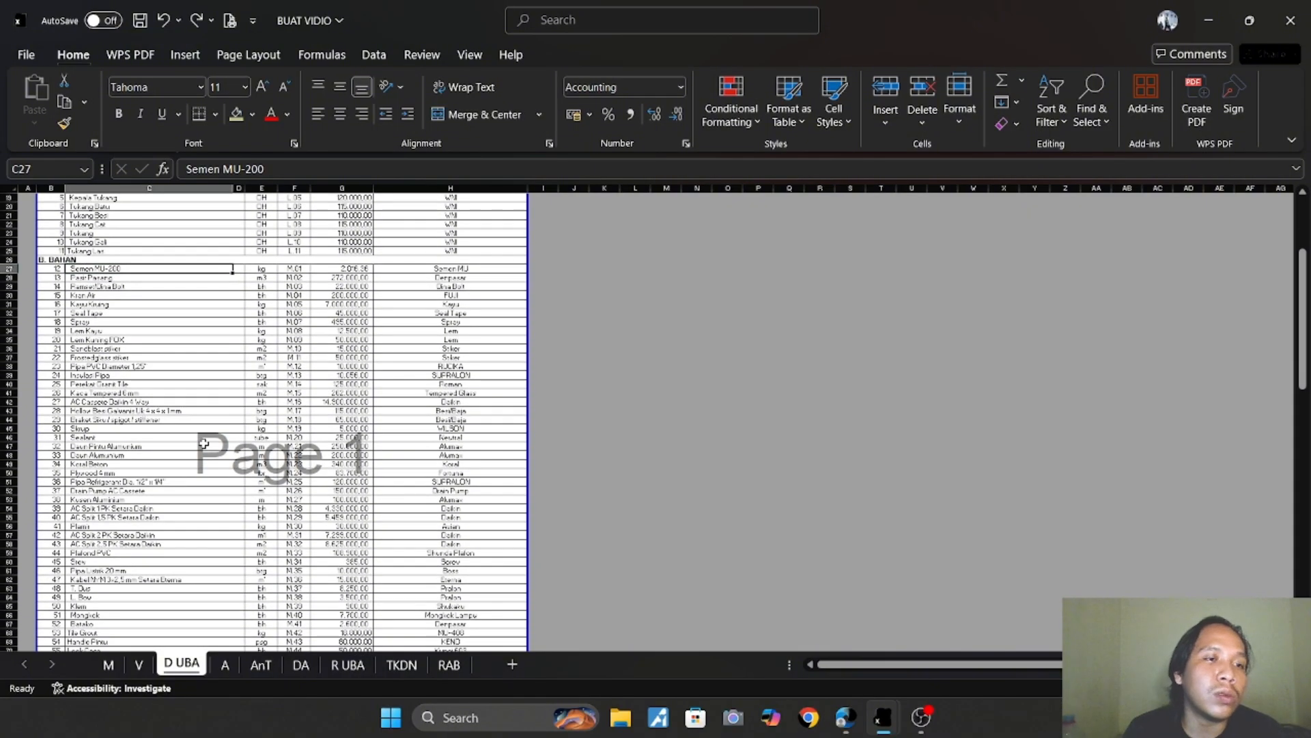
scroll(203, 444, down, 20)
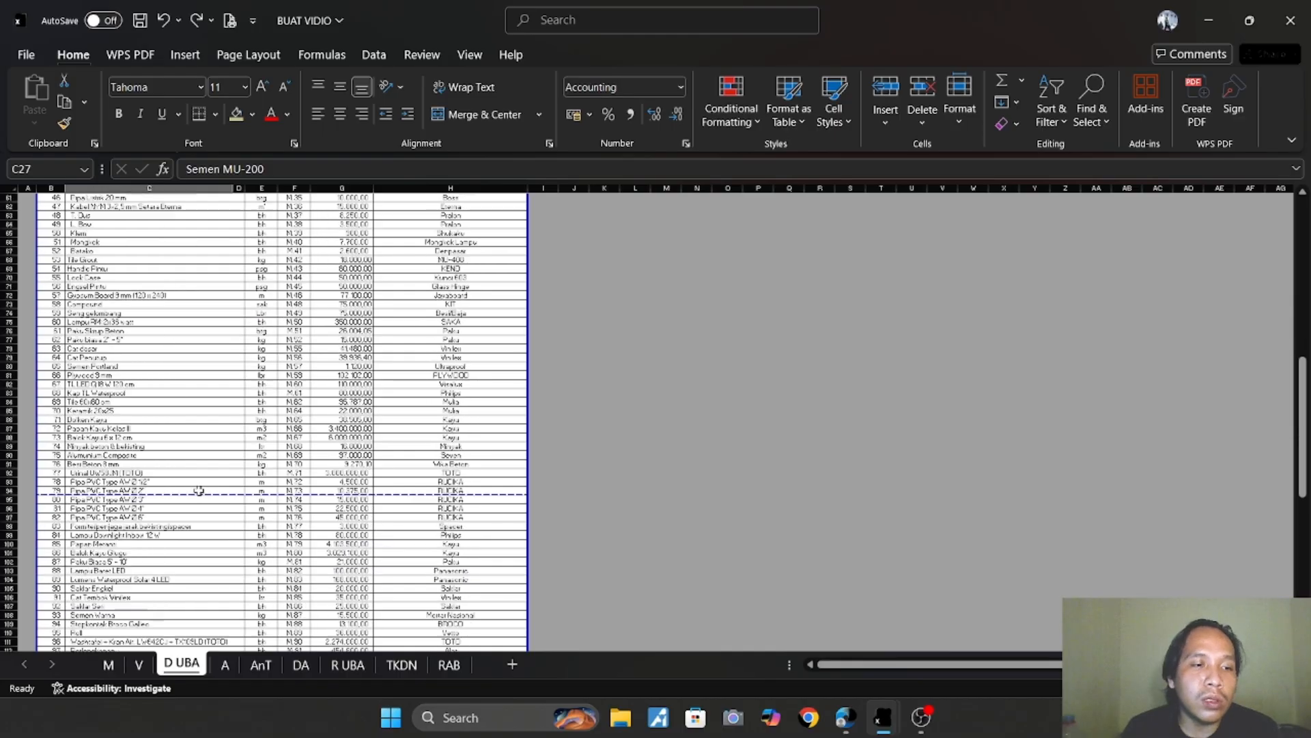
scroll(199, 490, down, 12)
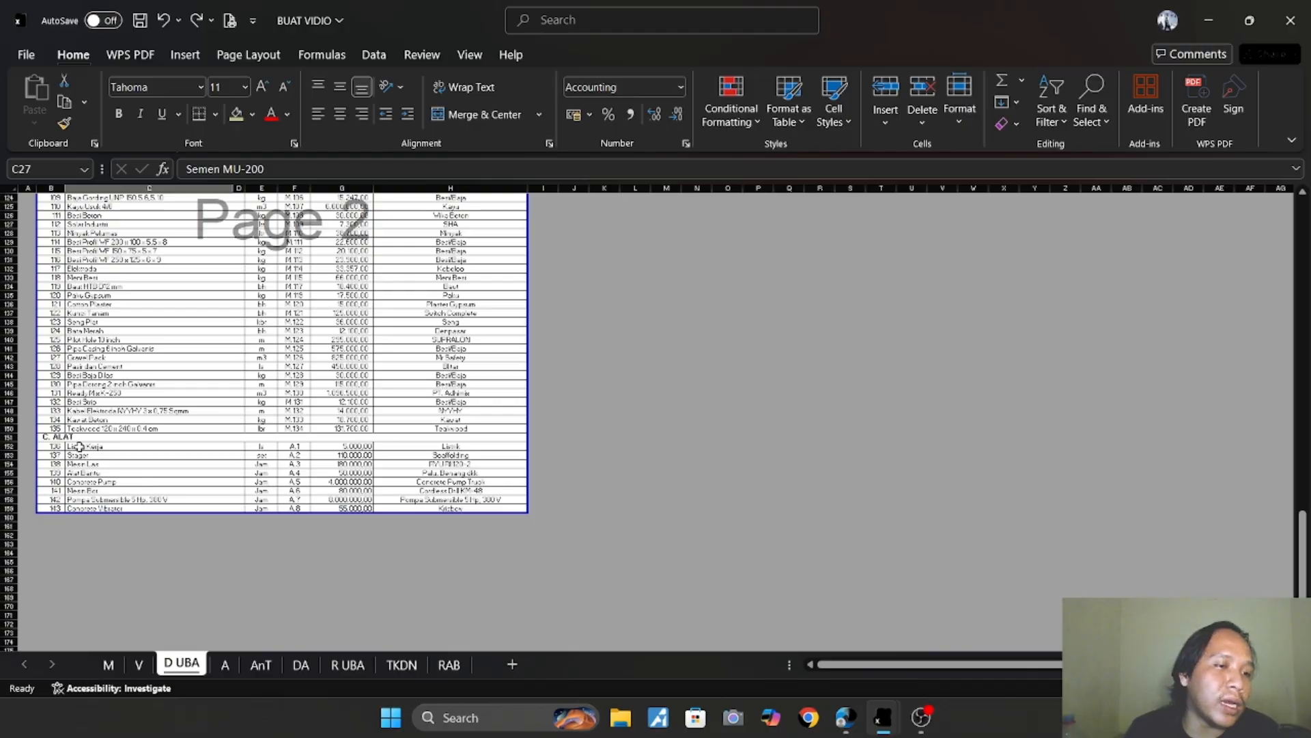
scroll(199, 606, up, 20)
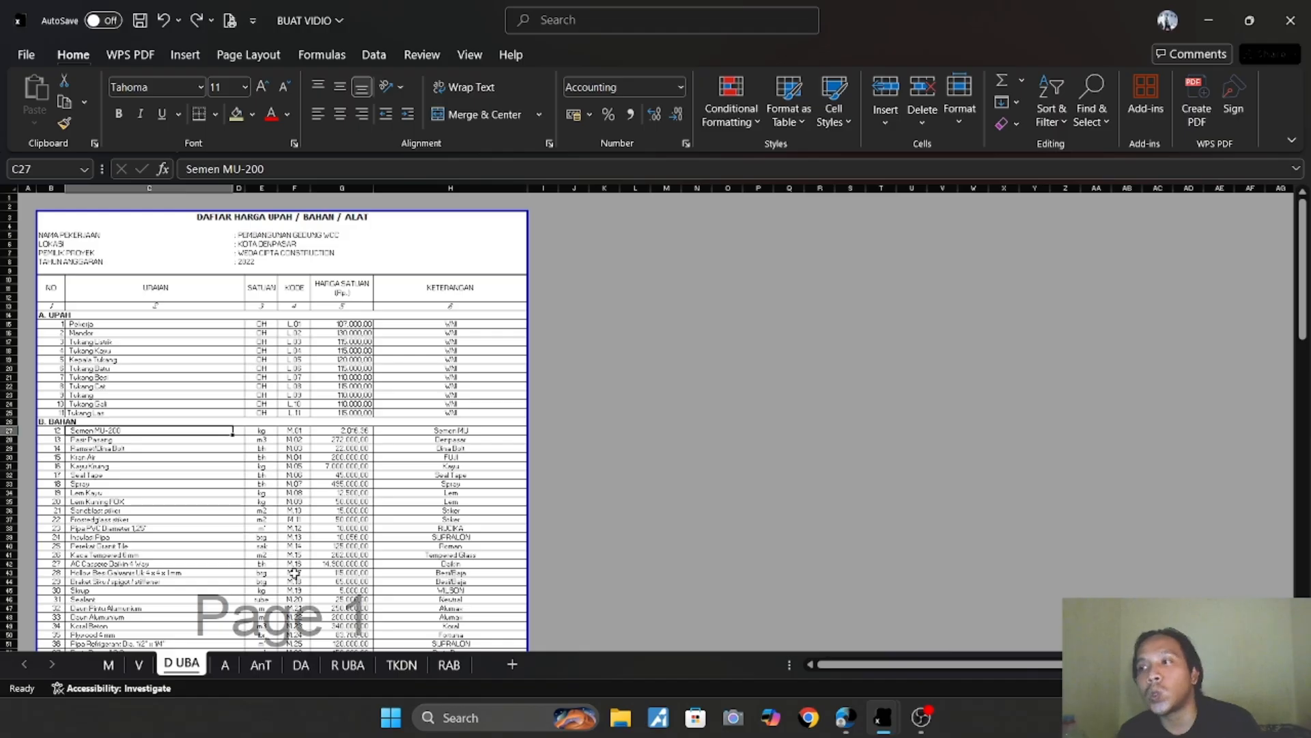
Compare the A1 Gudang Bahan analysis on the A sheet with the D UBA price list.
click(225, 664)
scroll(454, 519, up, 20)
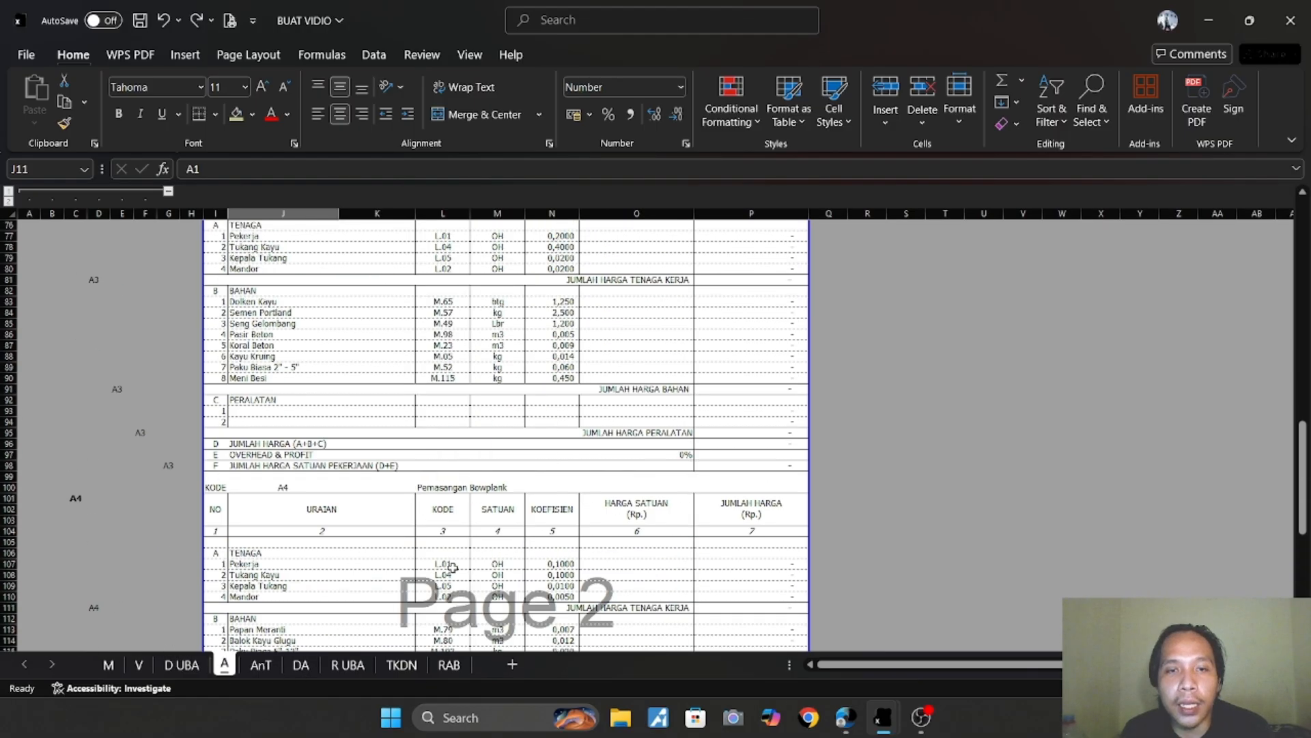
scroll(453, 567, up, 19)
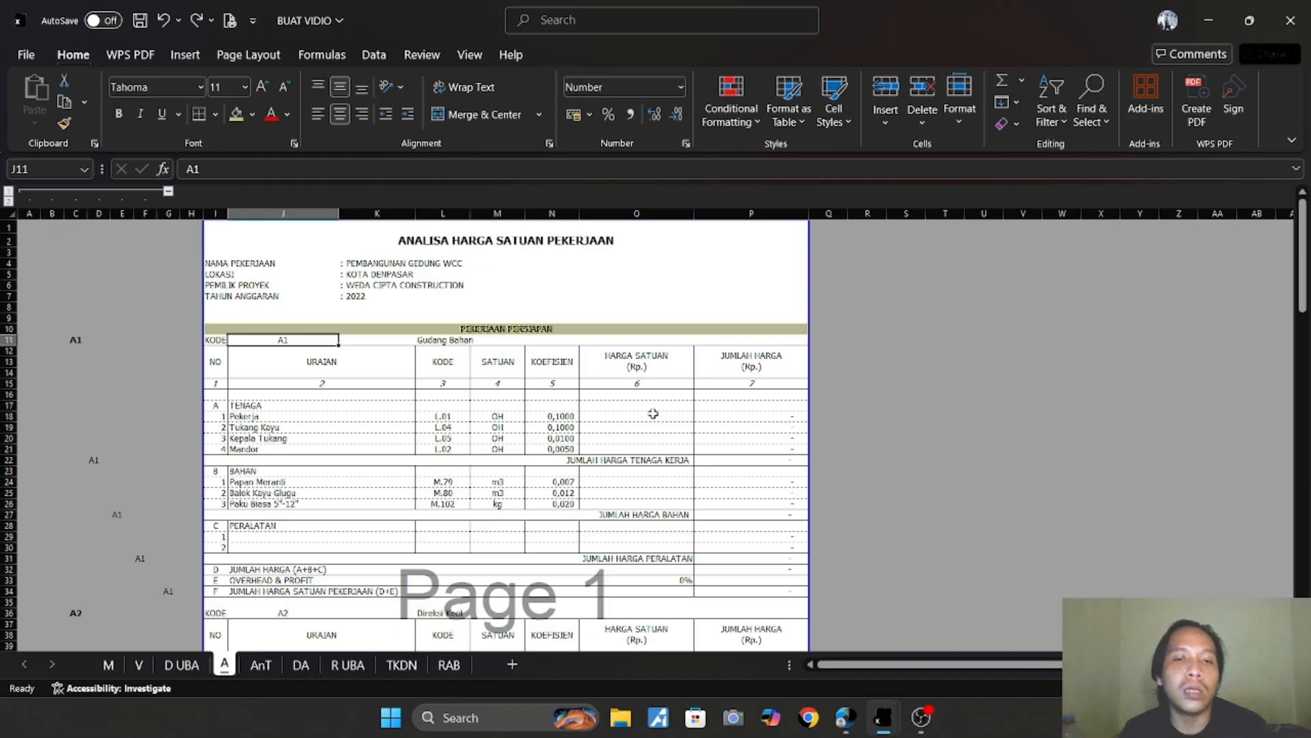
click(183, 666)
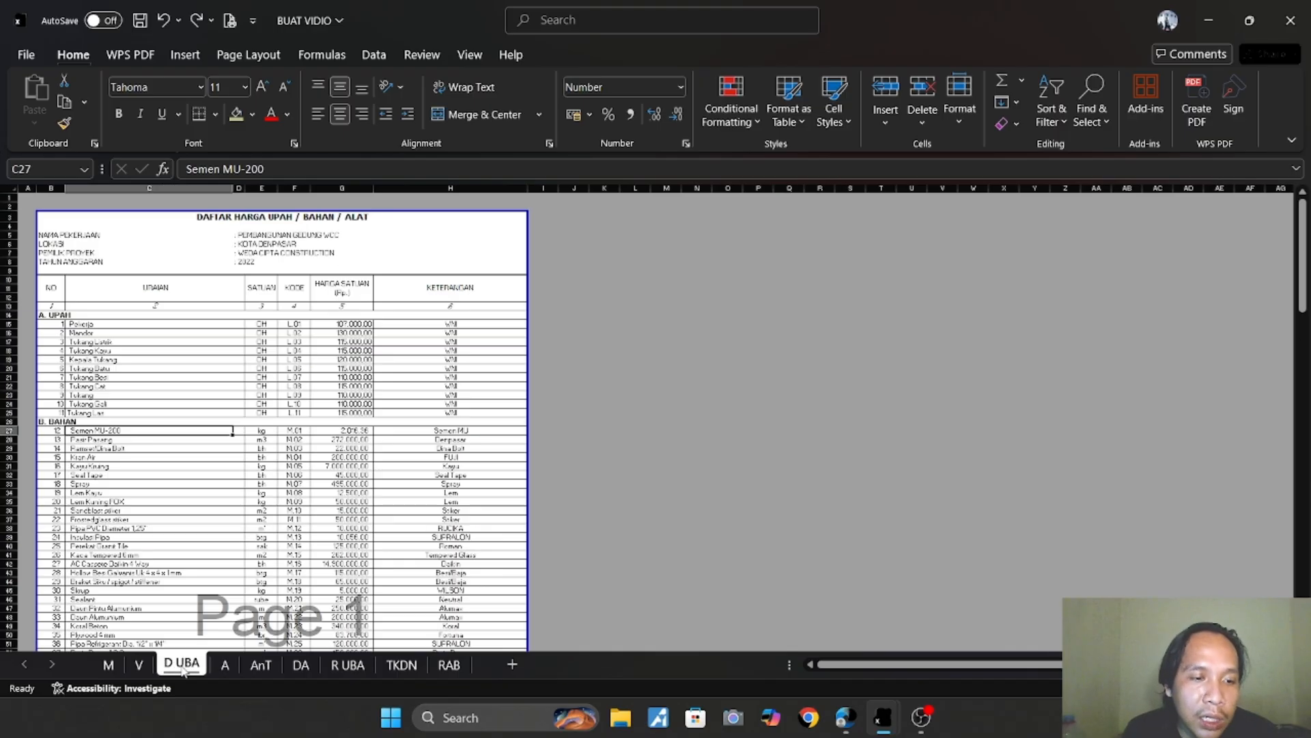
click(225, 666)
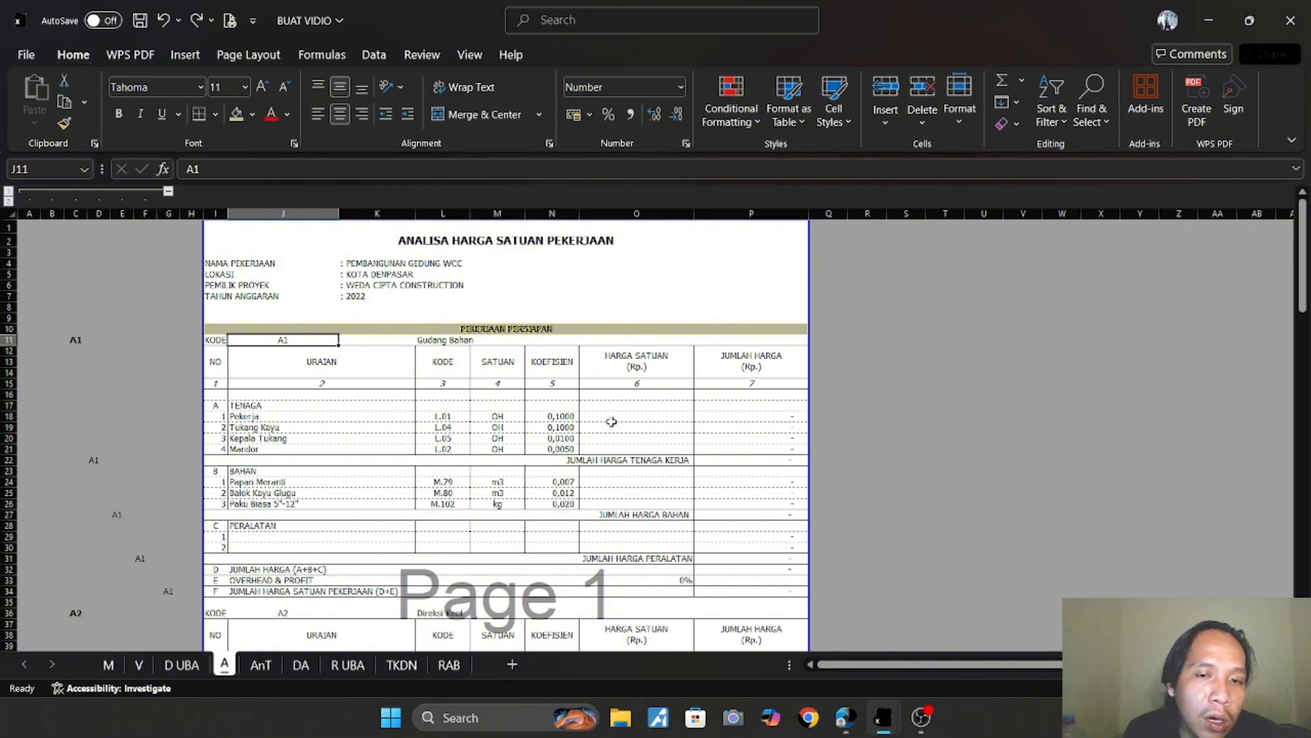
Begin a VLOOKUP formula in the Pekerja unit price cell O18 of analysis A1, with J18 as the lookup value.
click(640, 416)
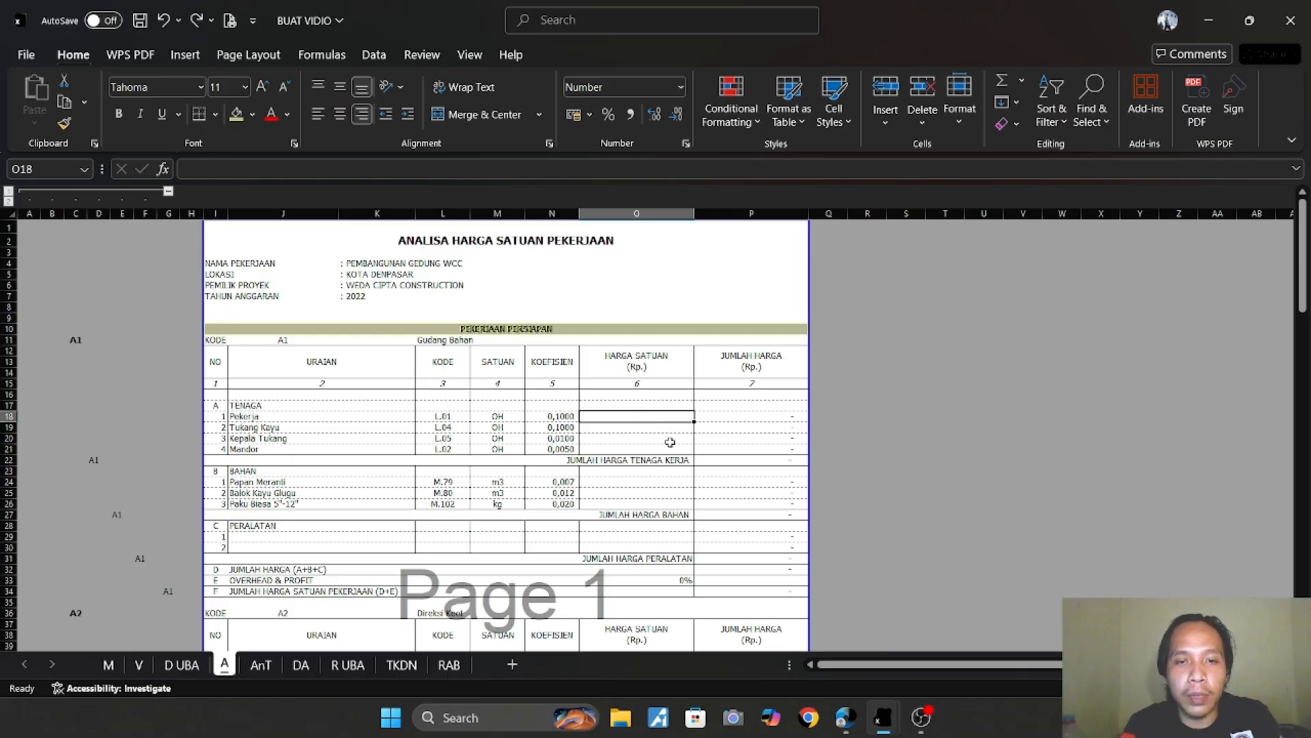
text(=vlo)
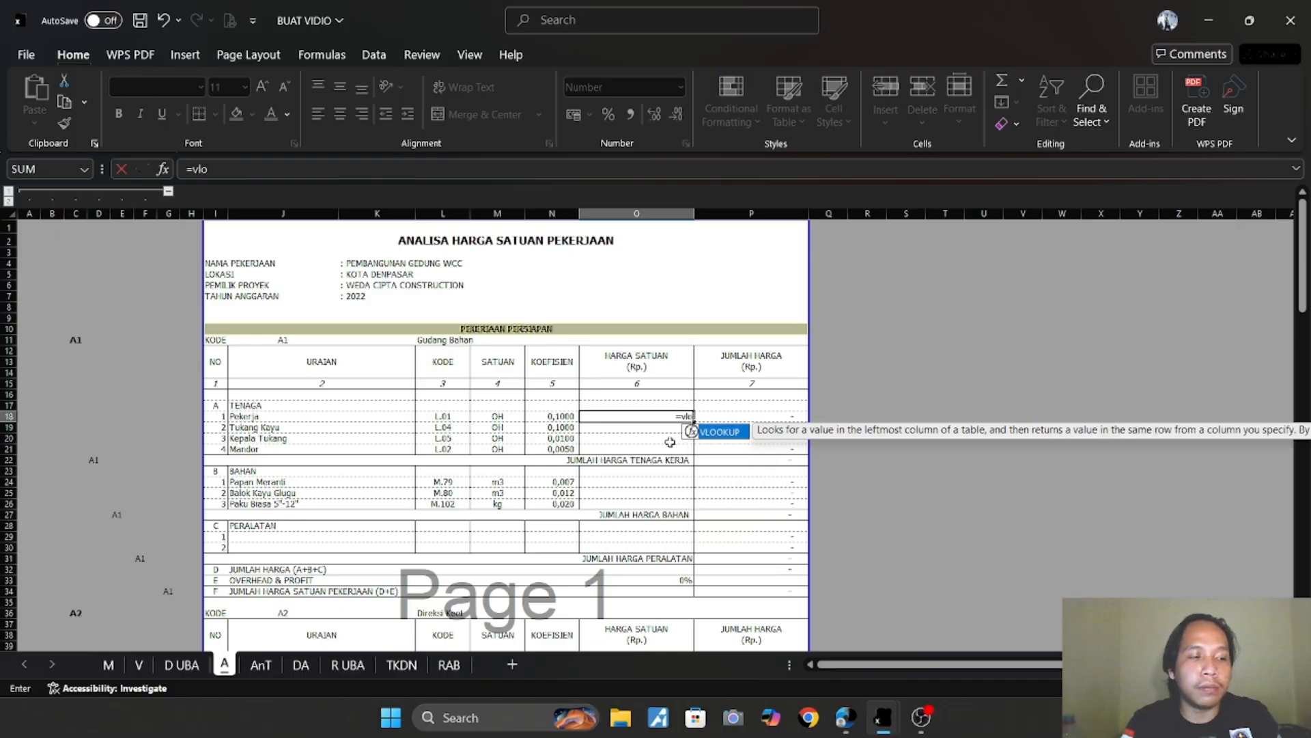
double_click(732, 431)
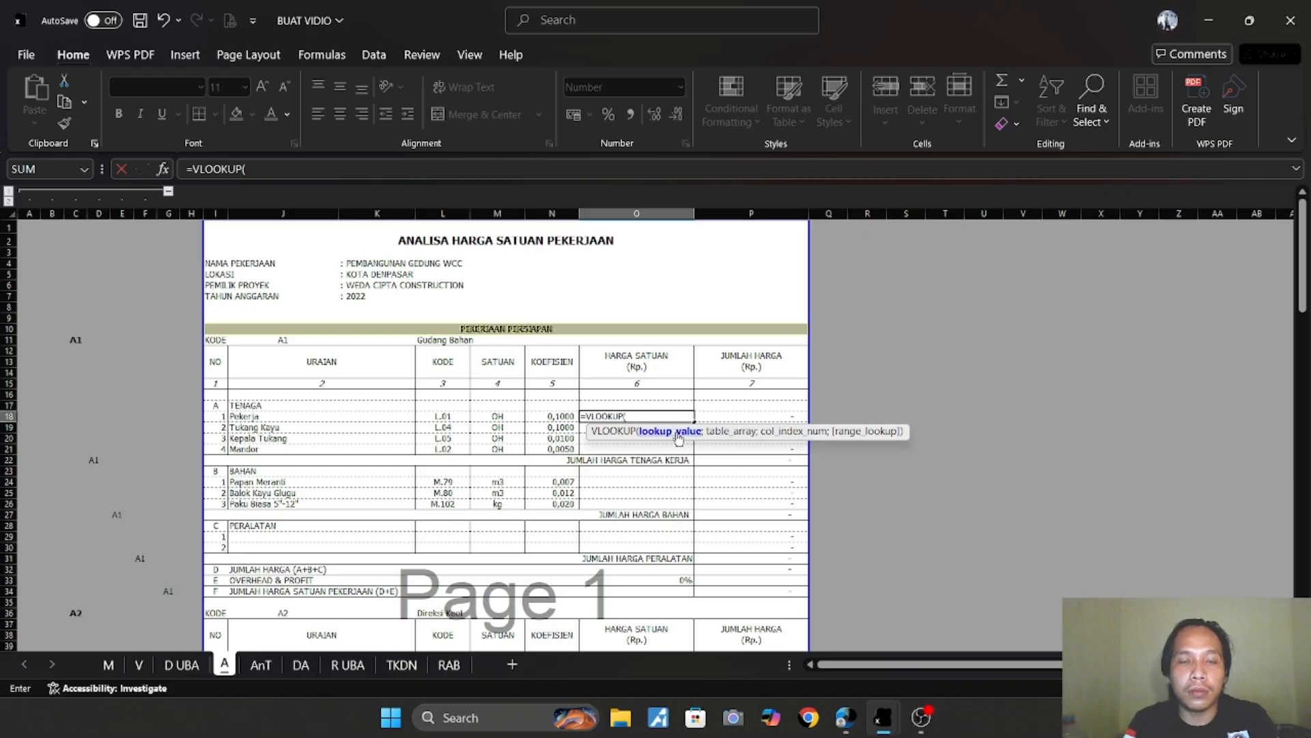
click(250, 415)
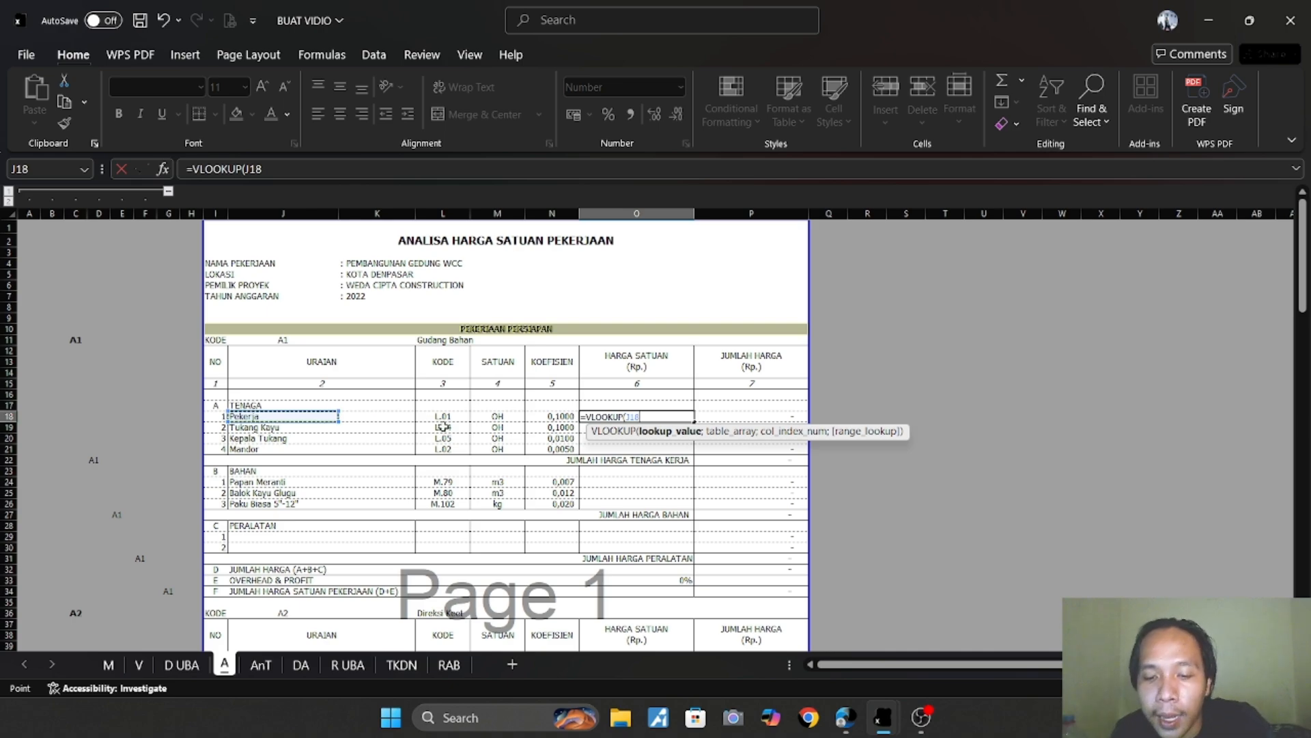
text(;)
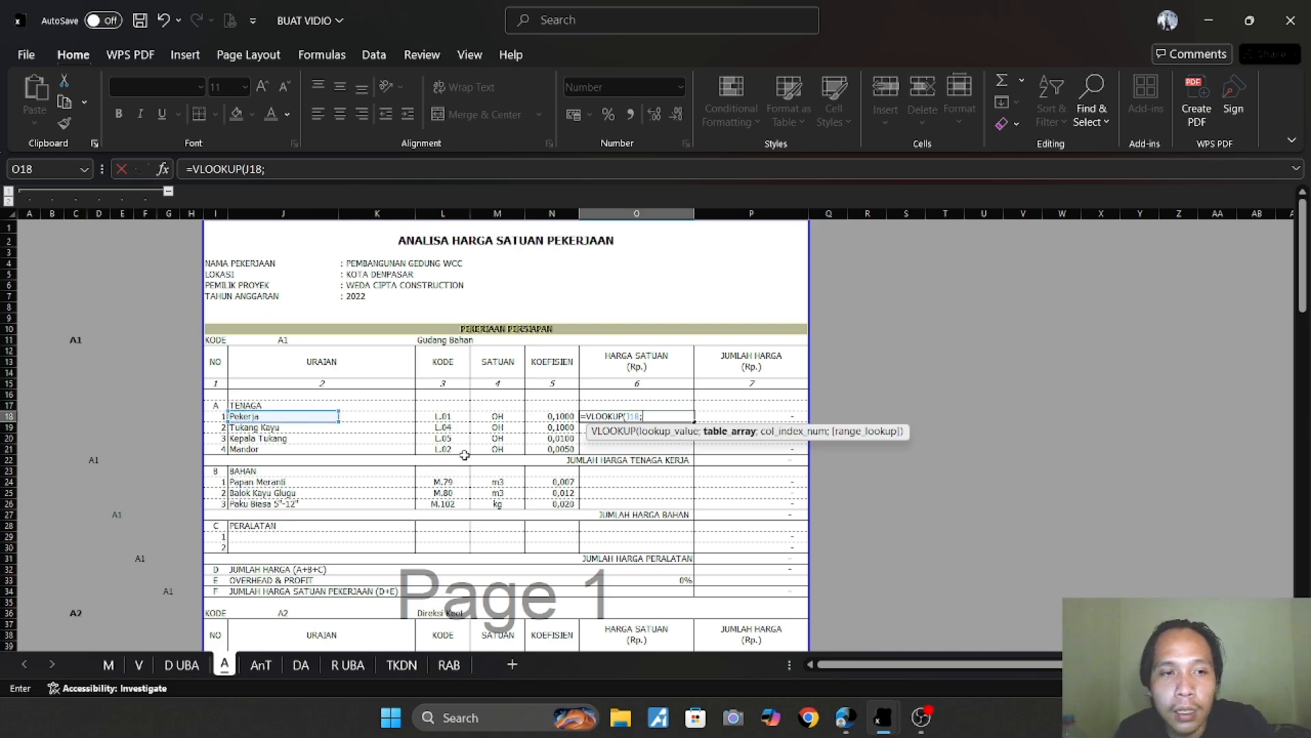
Complete the VLOOKUP arguments with the D UBA range C15:G15, column index 5 and FALSE for an exact match.
click(187, 671)
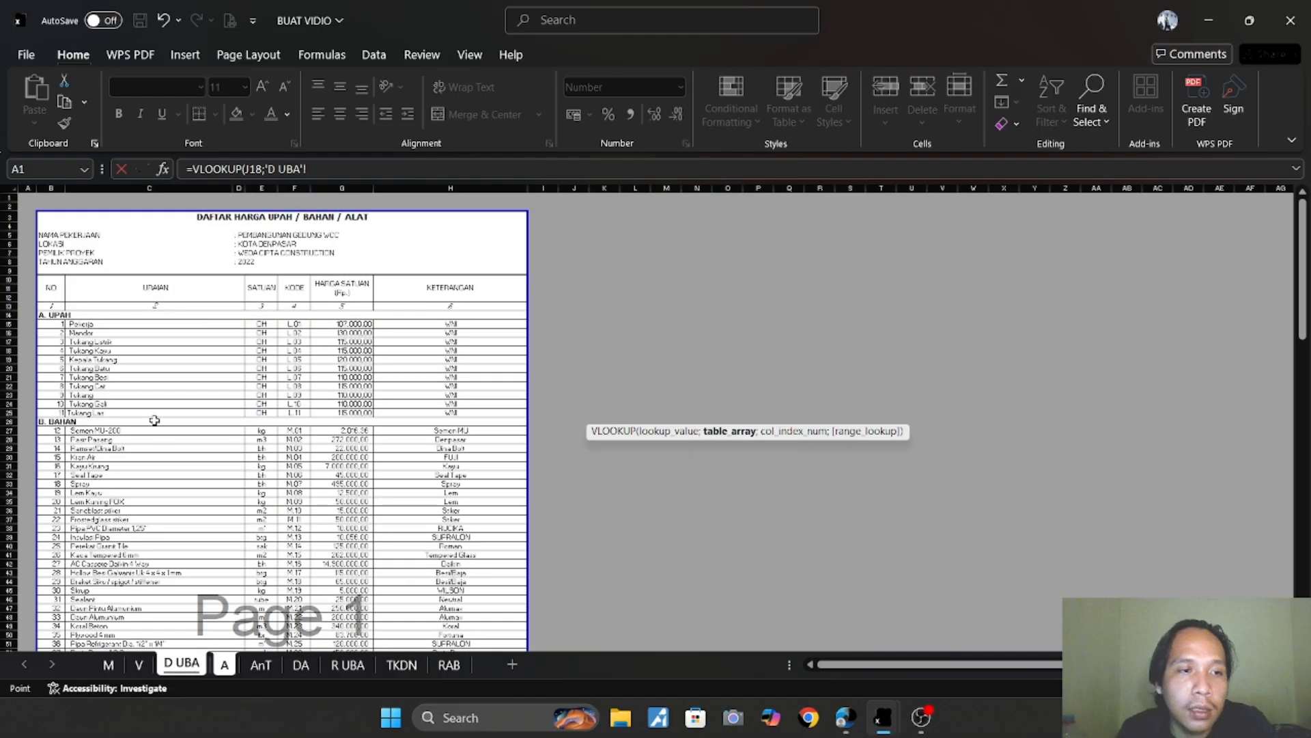
click(83, 322)
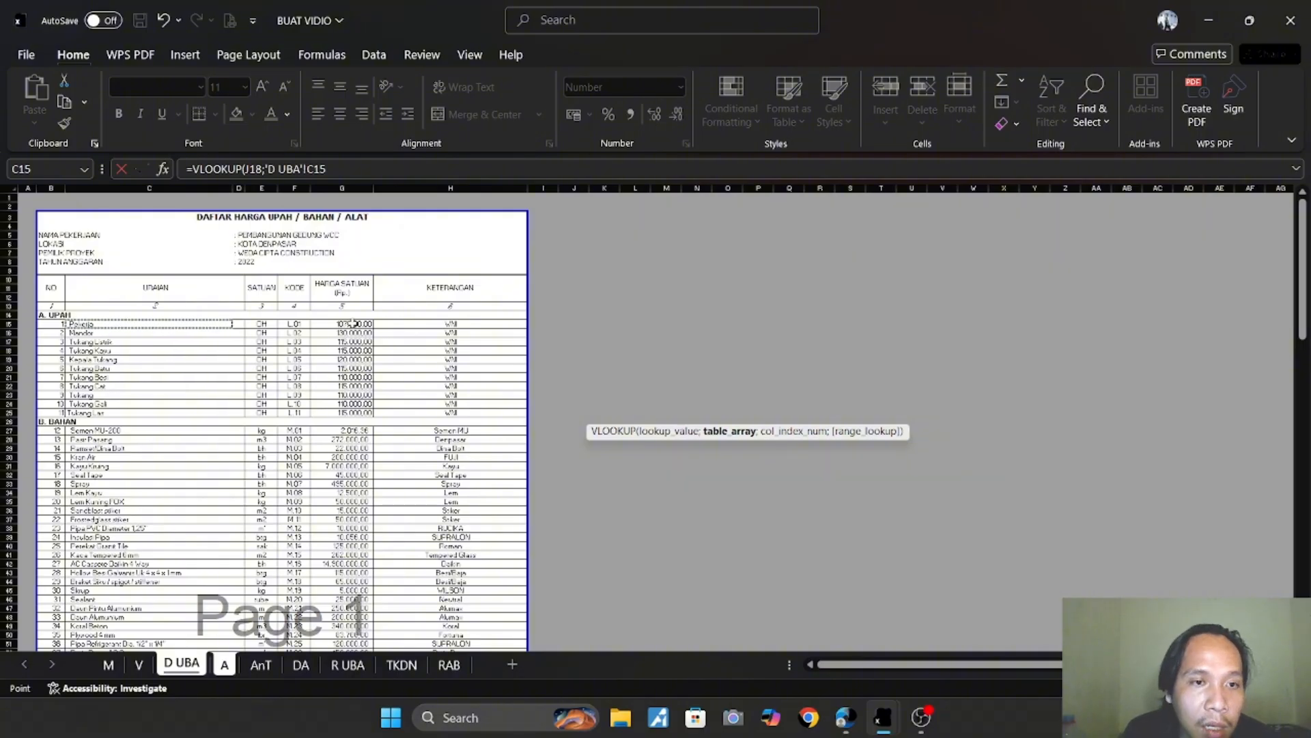
drag(110, 322, 389, 364)
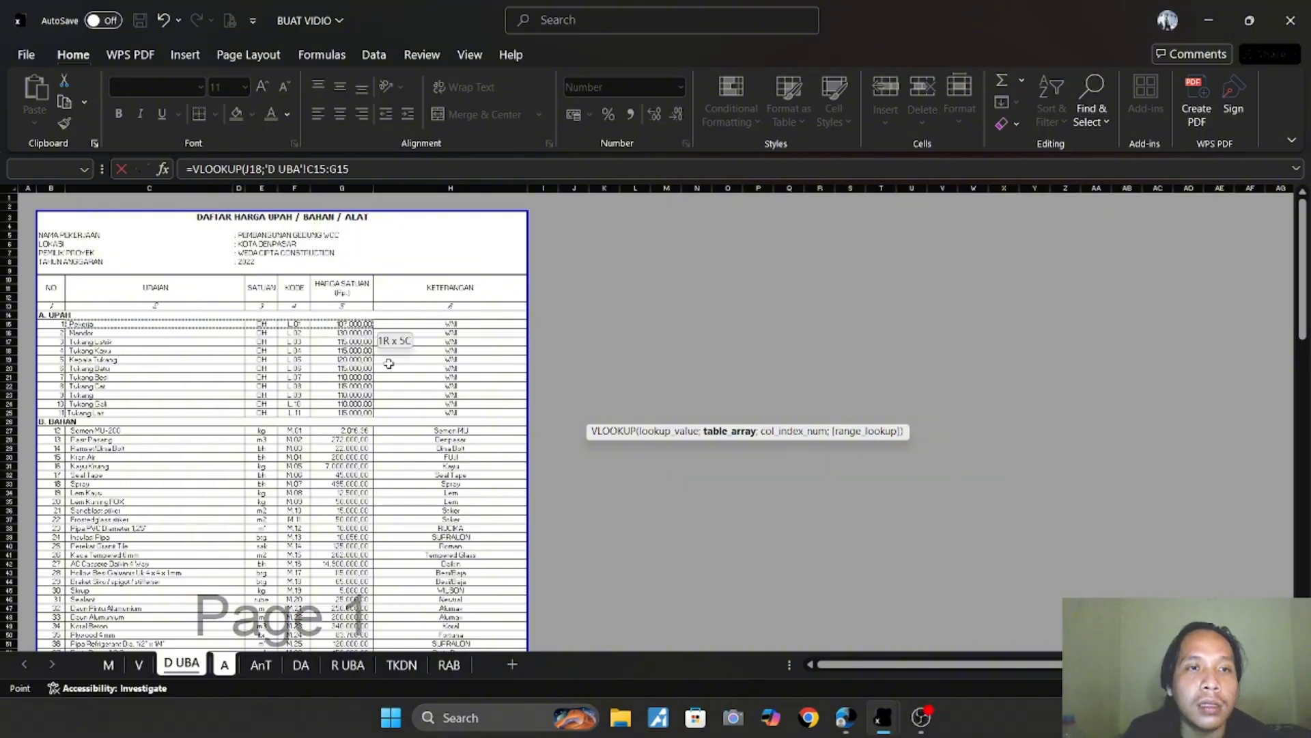
click(351, 168)
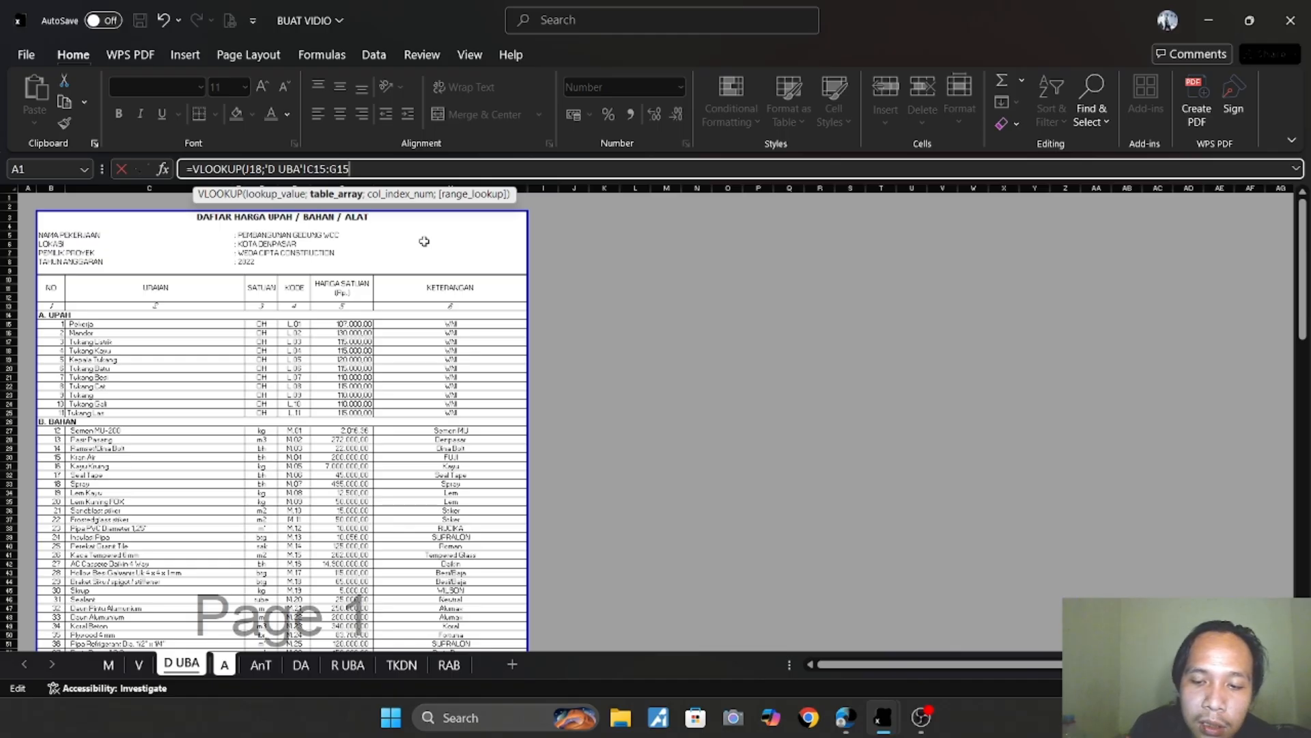
text(;5)
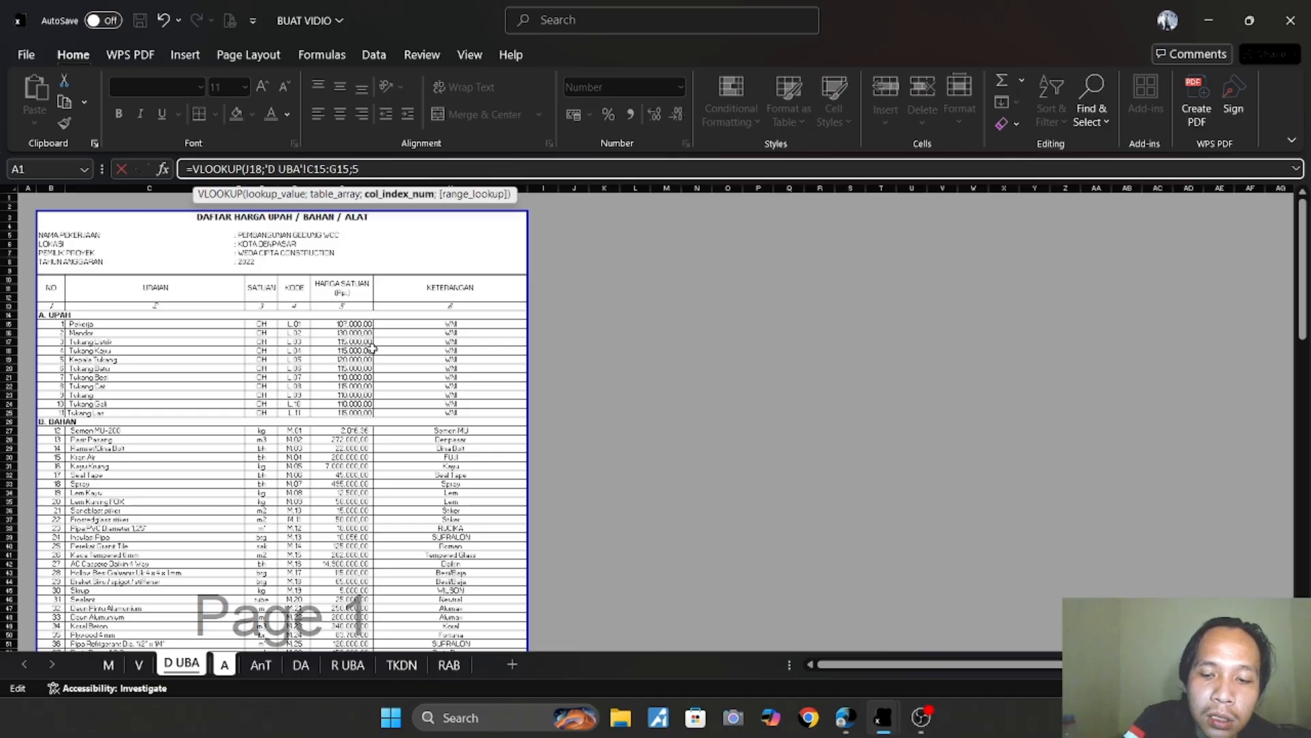
text(;)
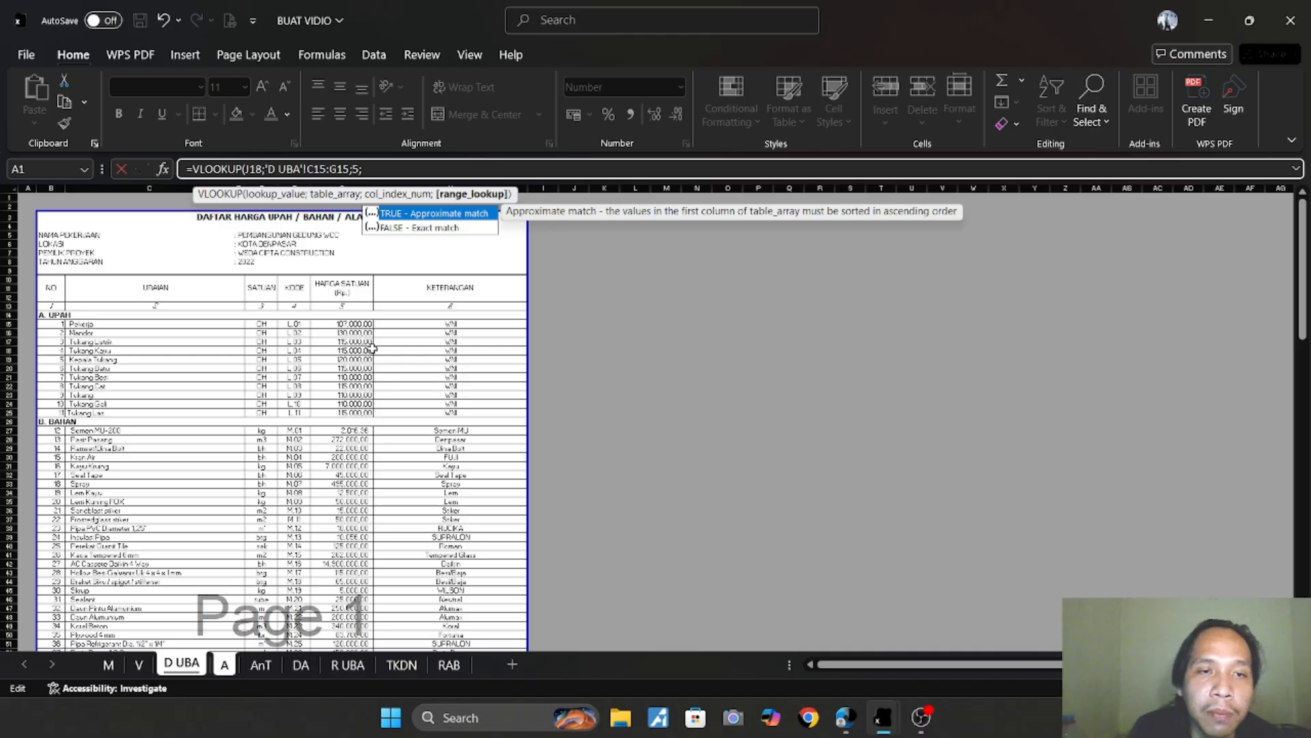
double_click(439, 228)
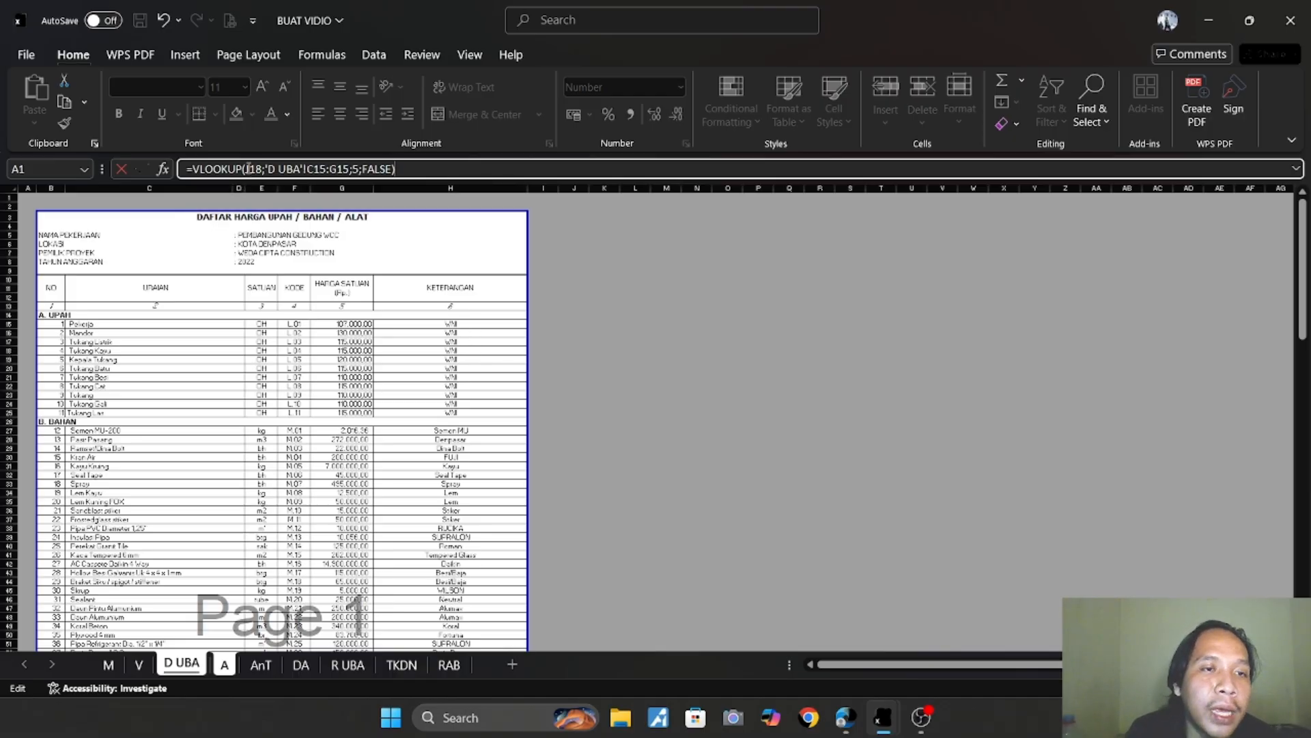
Anchor the columns of the VLOOKUP references in O18, making the lookup value $J18 and the D UBA range $C15:$G15.
click(247, 169)
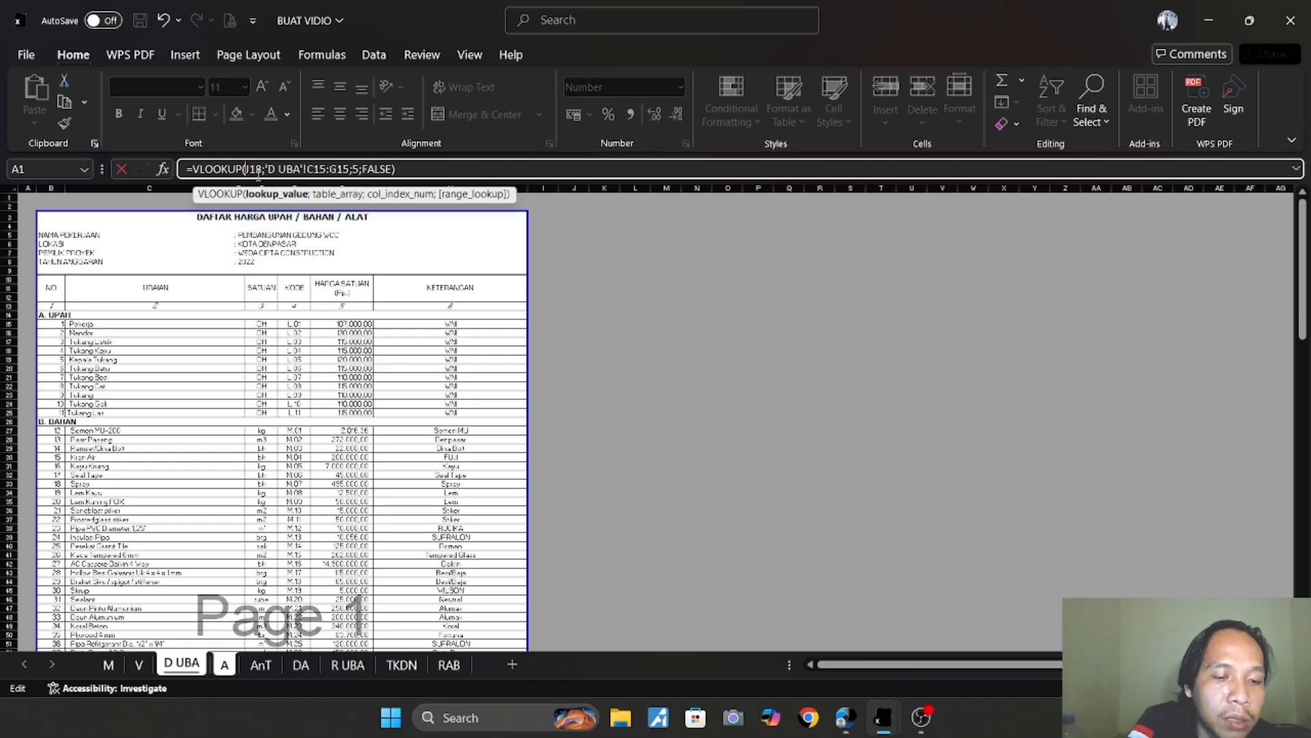
text($)
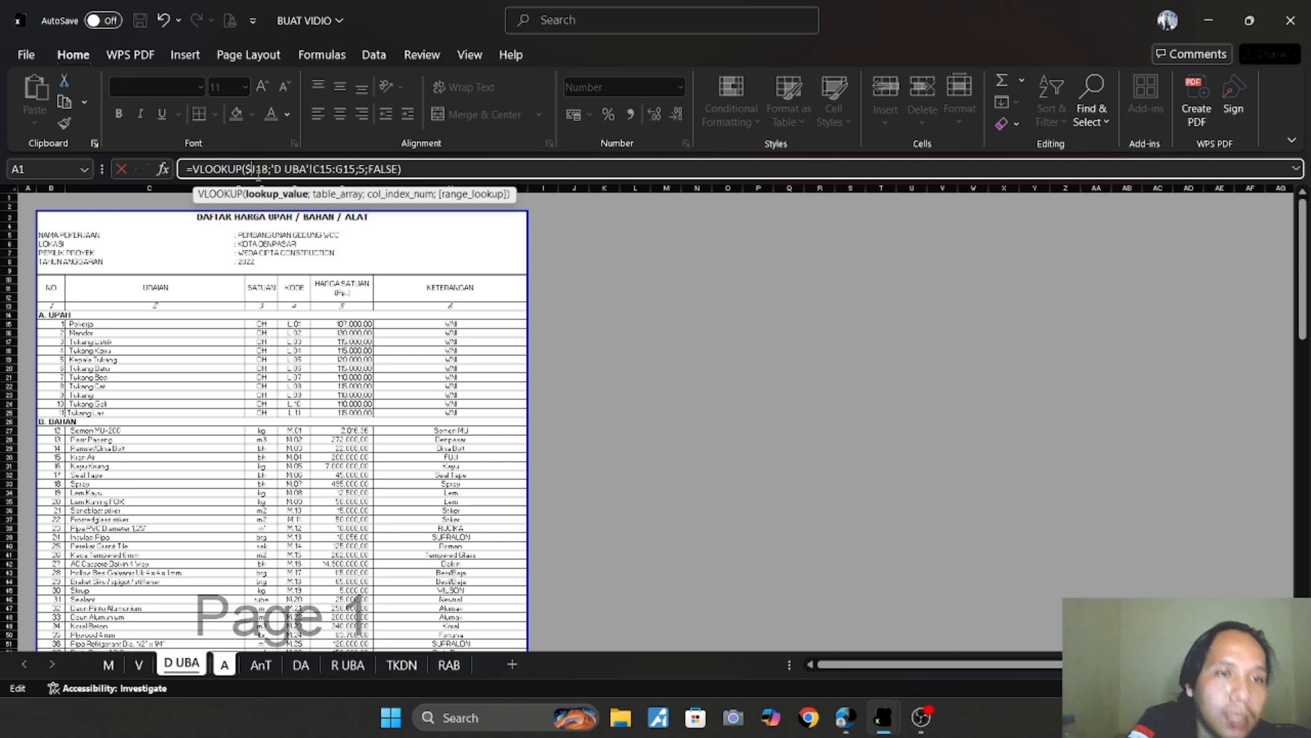
click(313, 169)
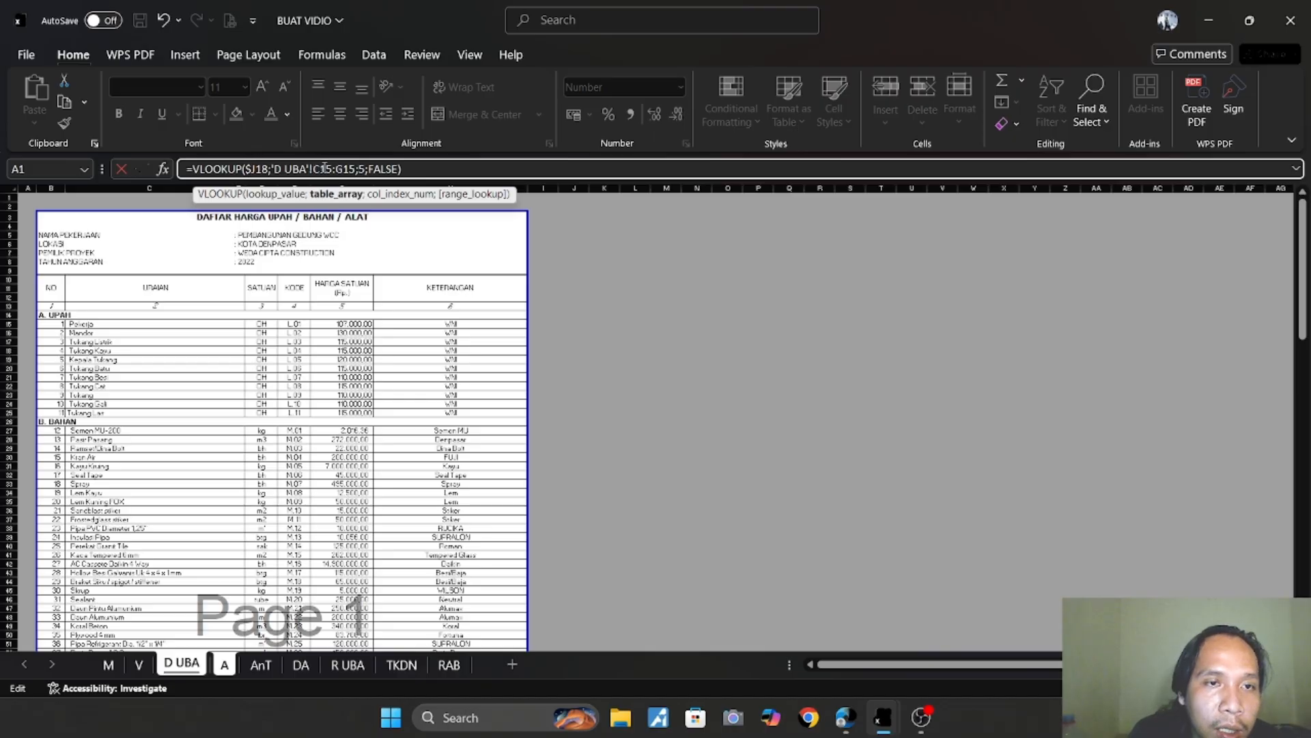
text($)
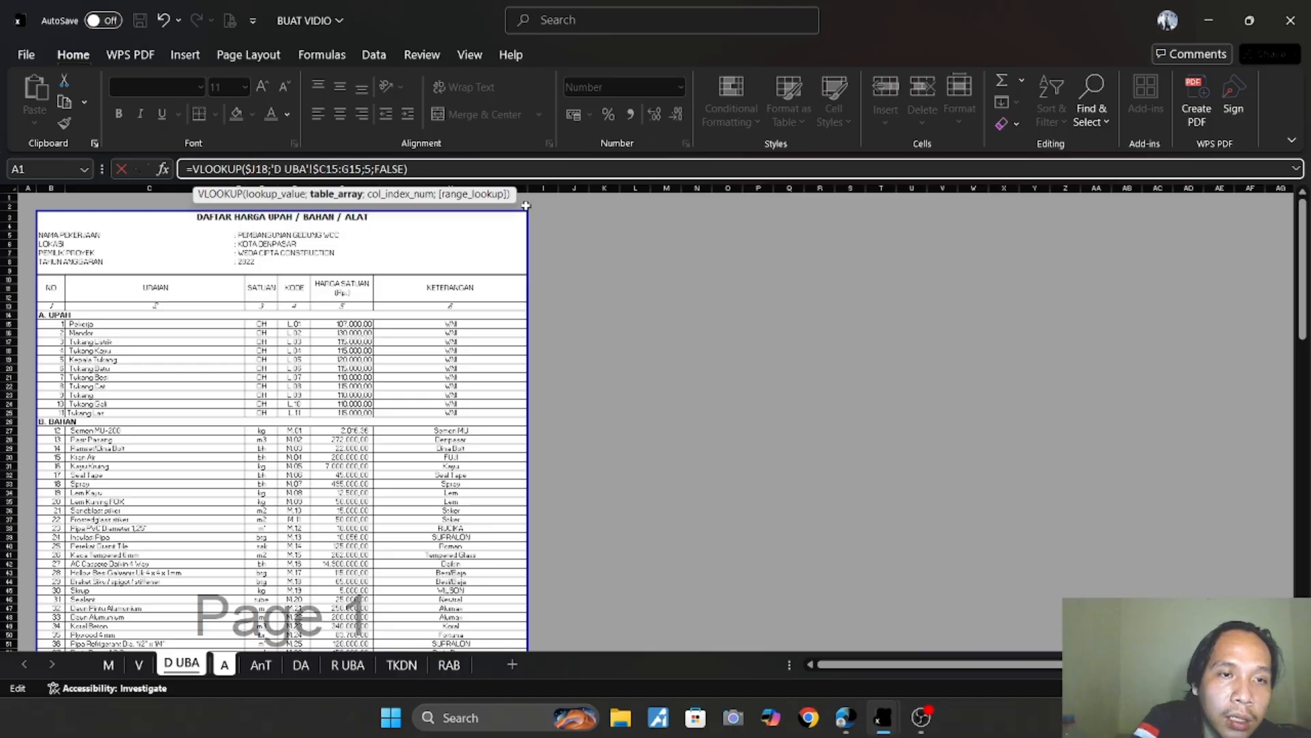
click(342, 169)
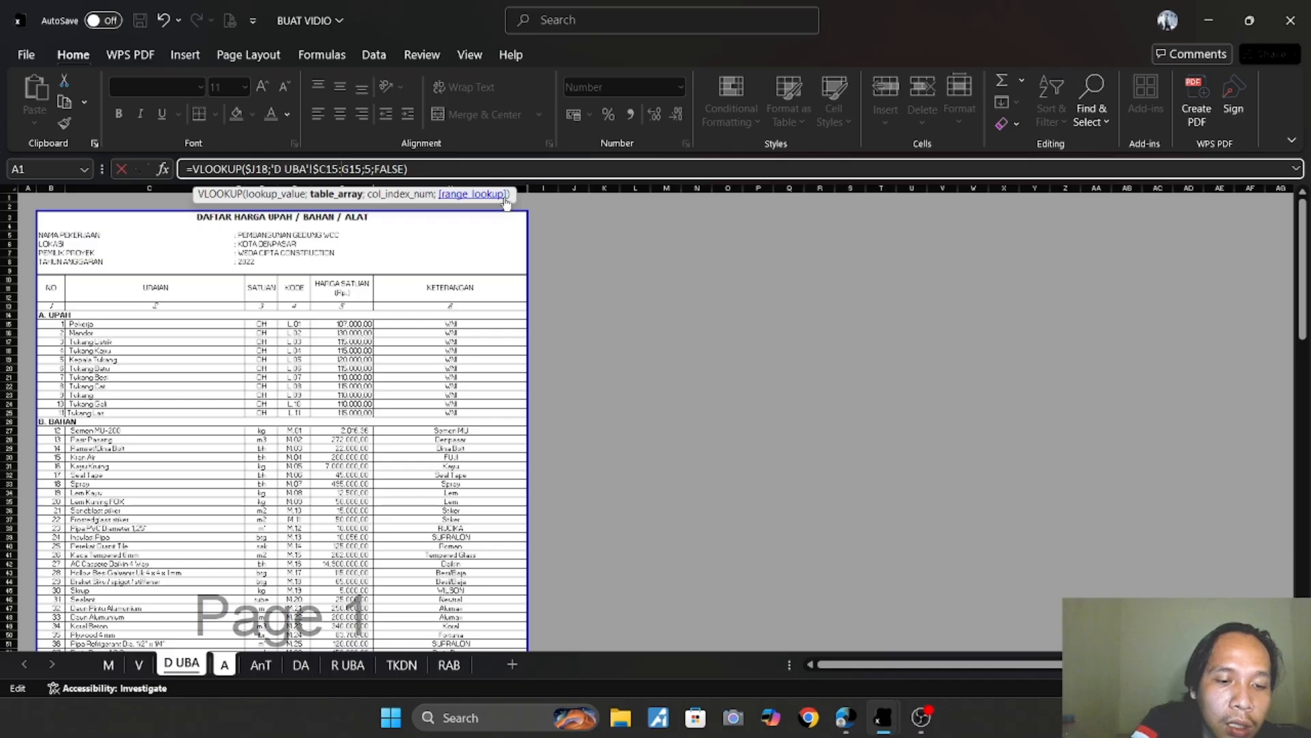
text($)
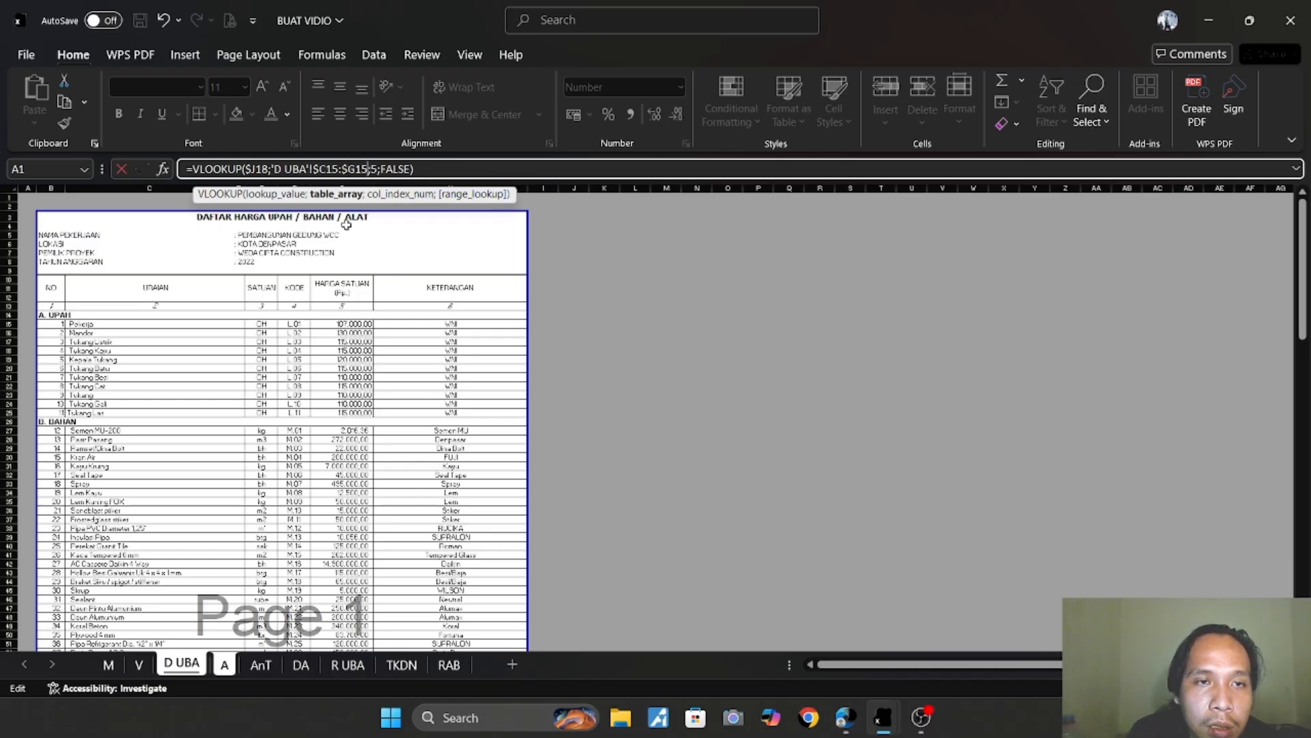
Extend the D UBA lookup range to the last price list row as $C15:$G159 and commit the Pekerja formula.
scroll(346, 225, down, 20)
scroll(351, 507, down, 5)
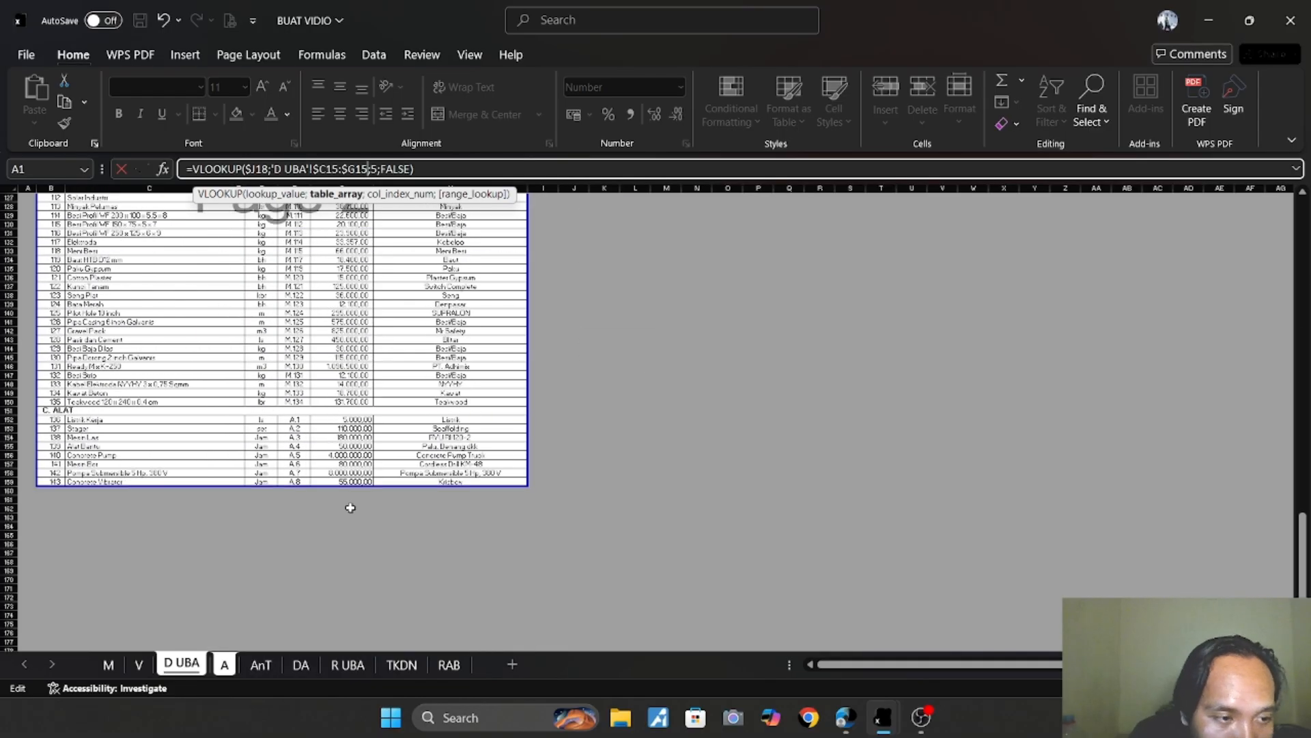
scroll(350, 507, up, 20)
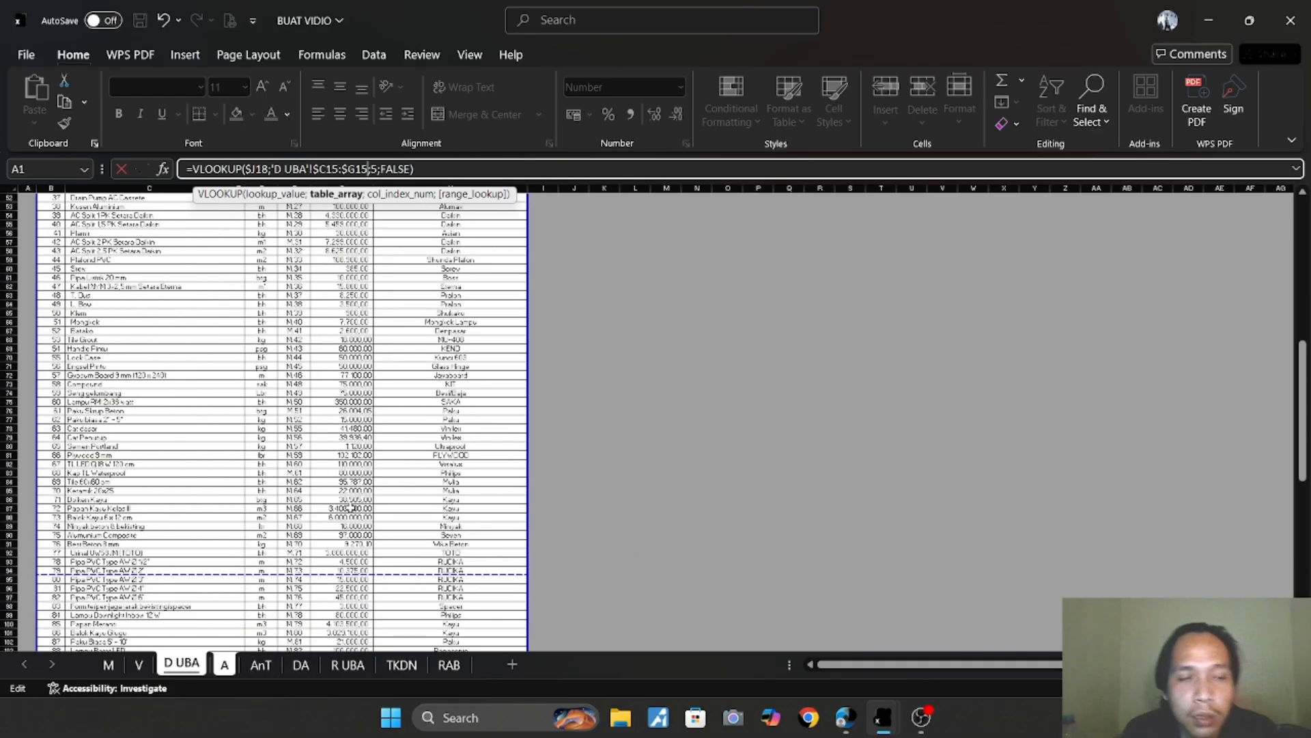
text(9)
scroll(350, 507, up, 10)
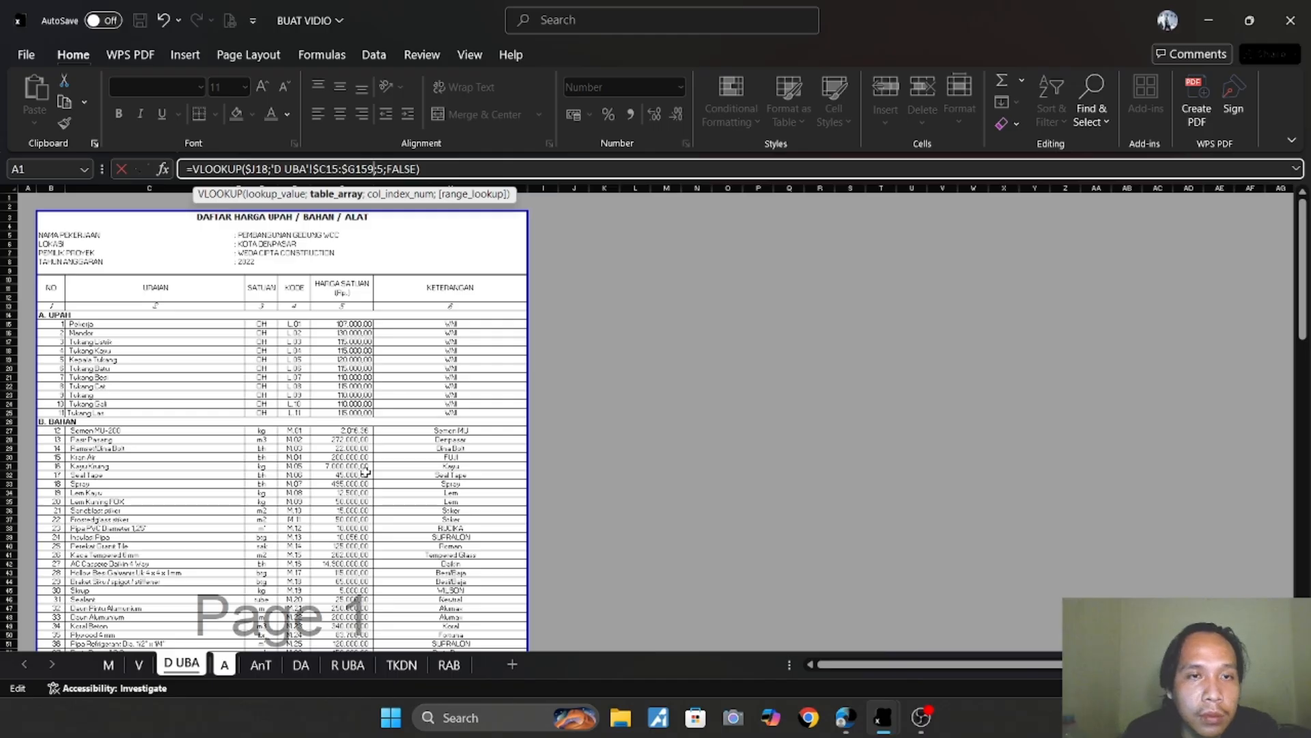
scroll(398, 429, down, 5)
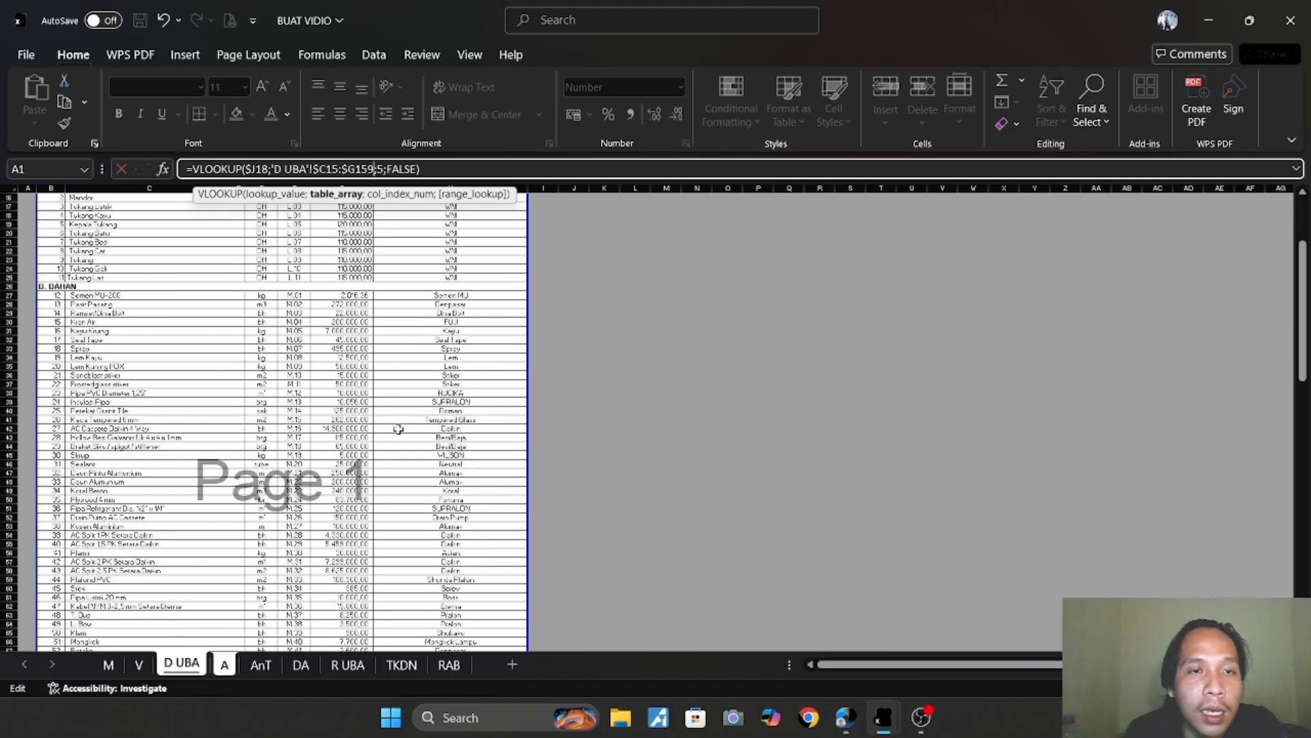
key(Escape)
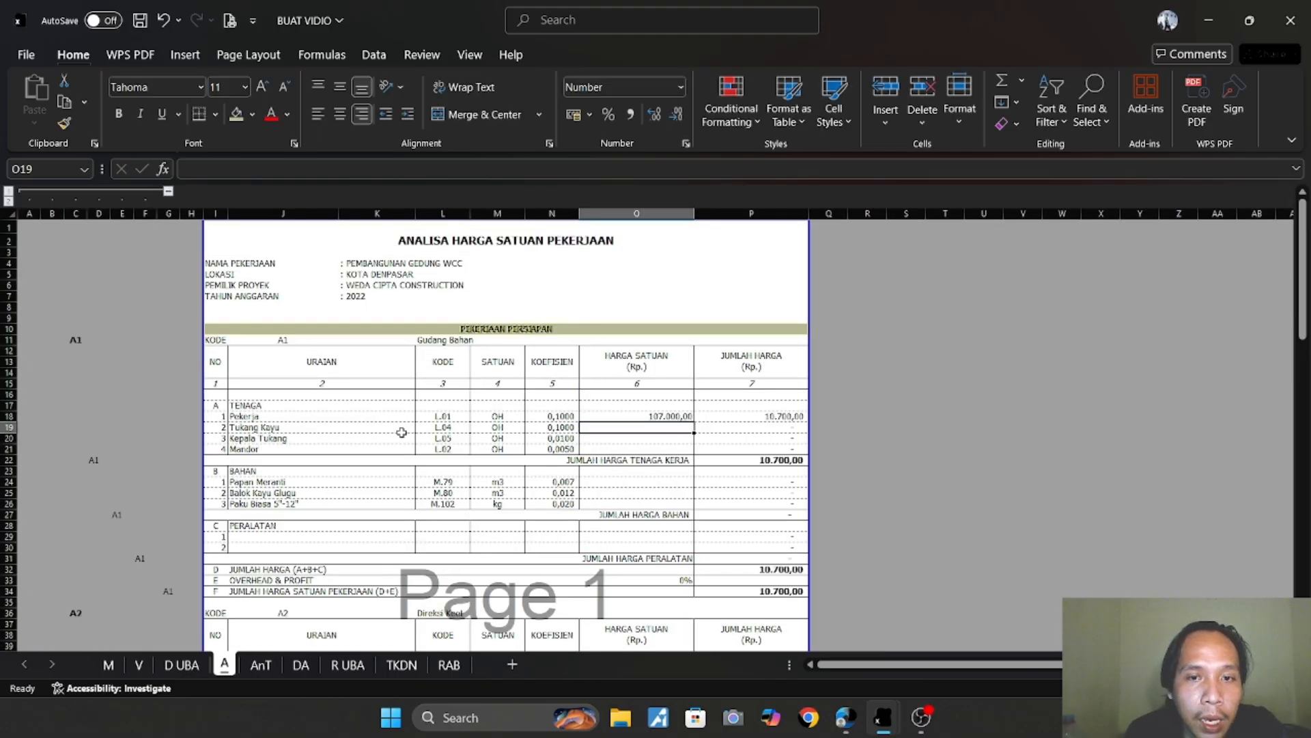
Compare the Pekerja unit price in O18 with its source price in G15 on the D UBA sheet.
click(679, 416)
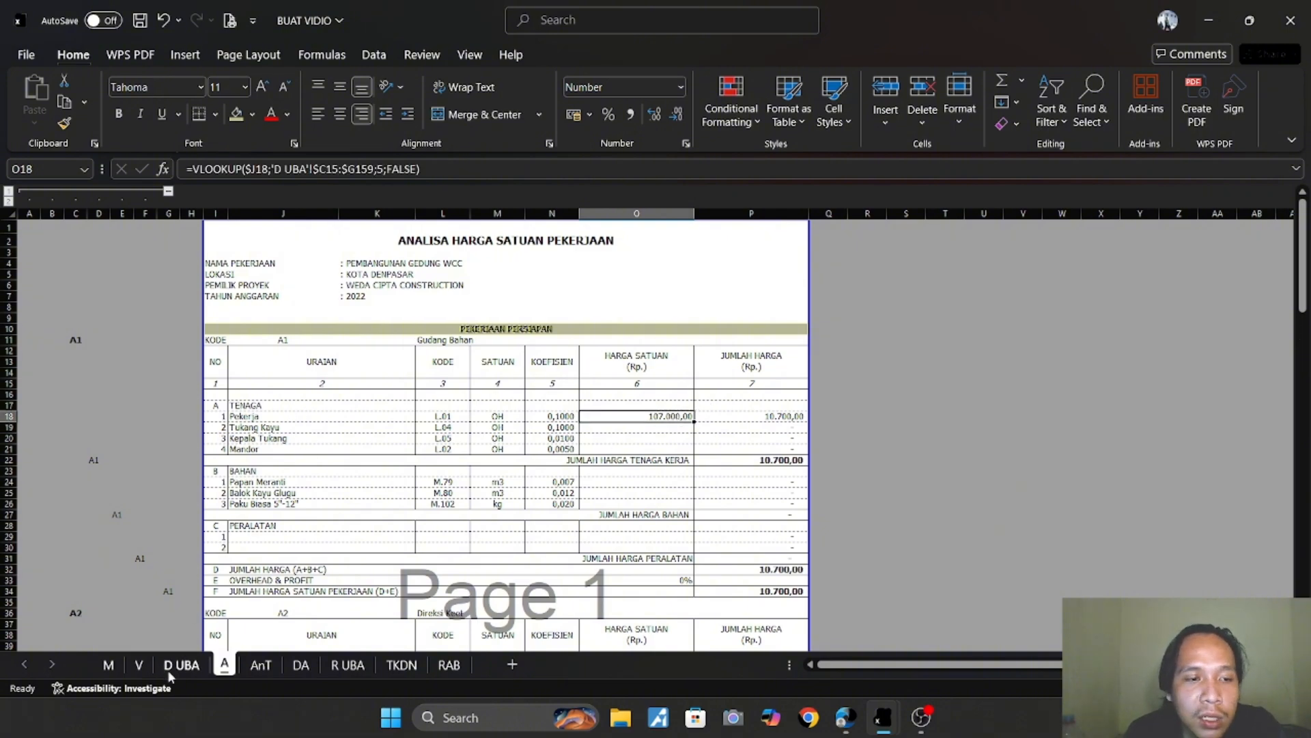
click(191, 662)
scroll(185, 499, up, 5)
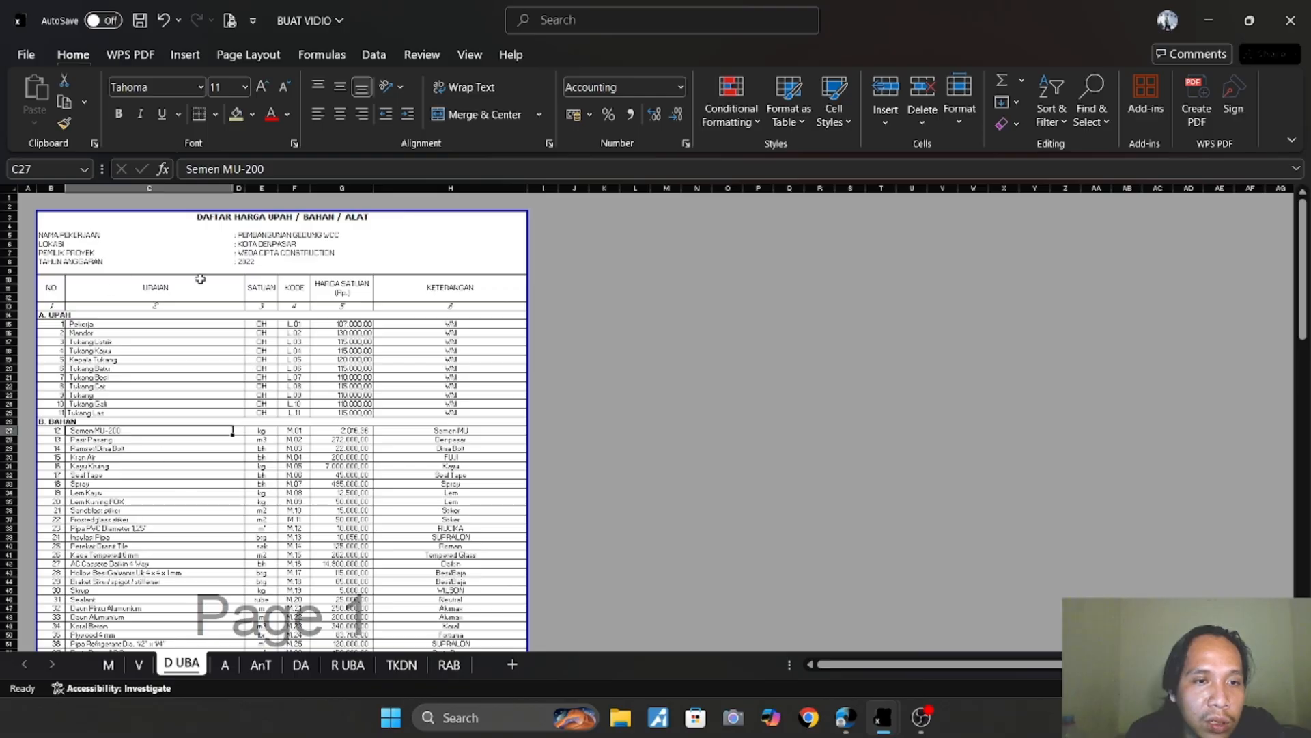
click(366, 322)
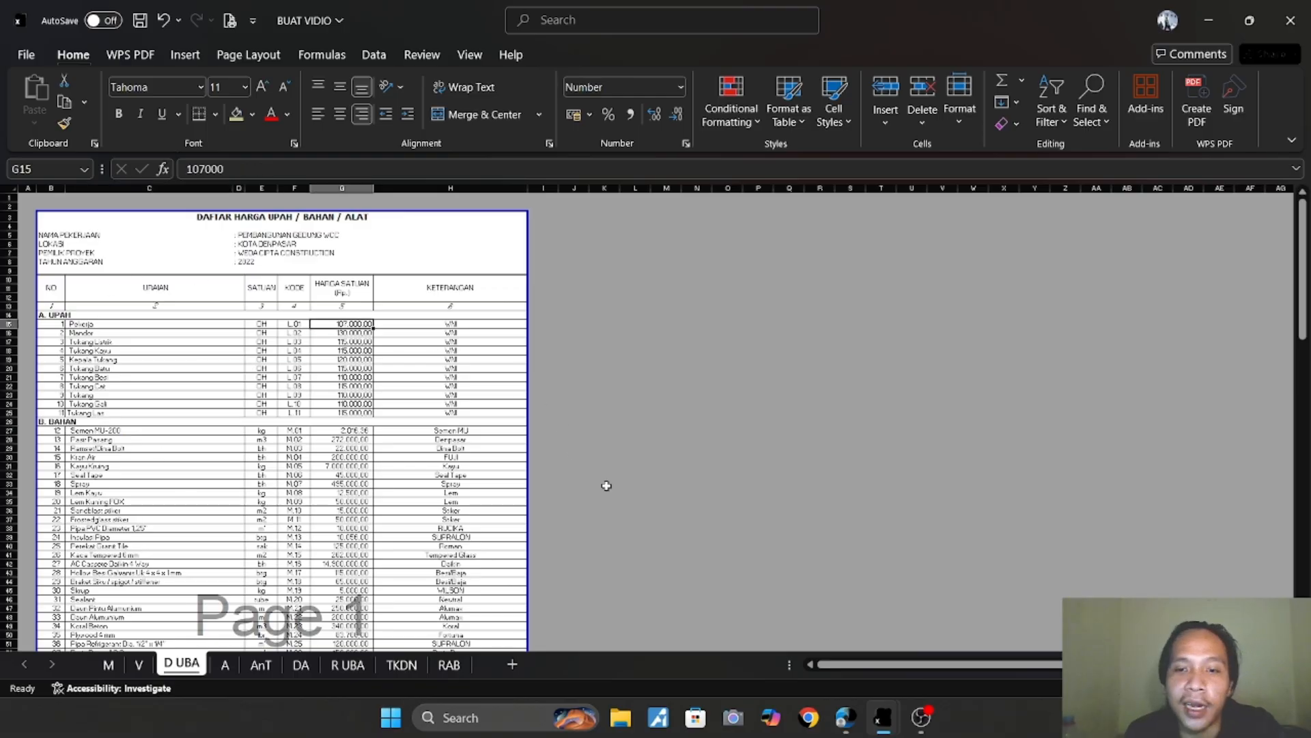
Try to fill the Pekerja VLOOKUP formula on the A sheet down to the Mandor row, then inspect O21.
click(228, 662)
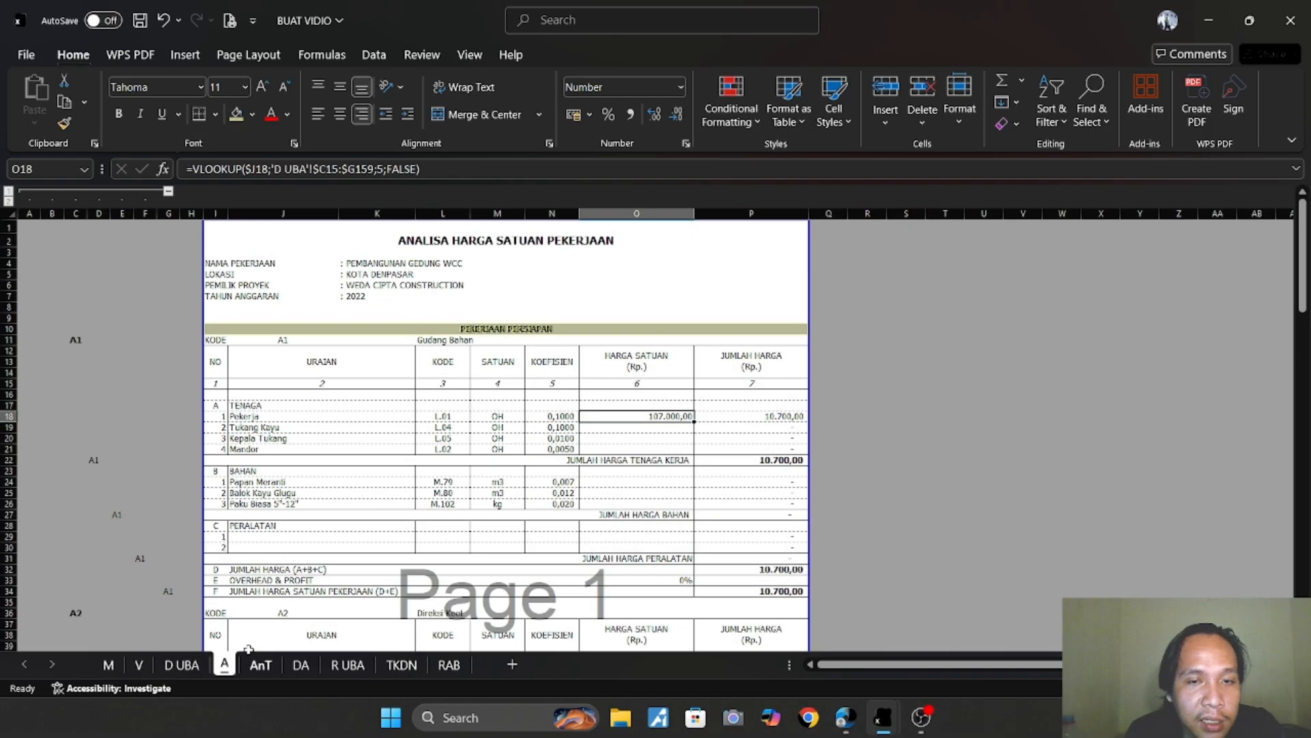
drag(694, 421, 669, 448)
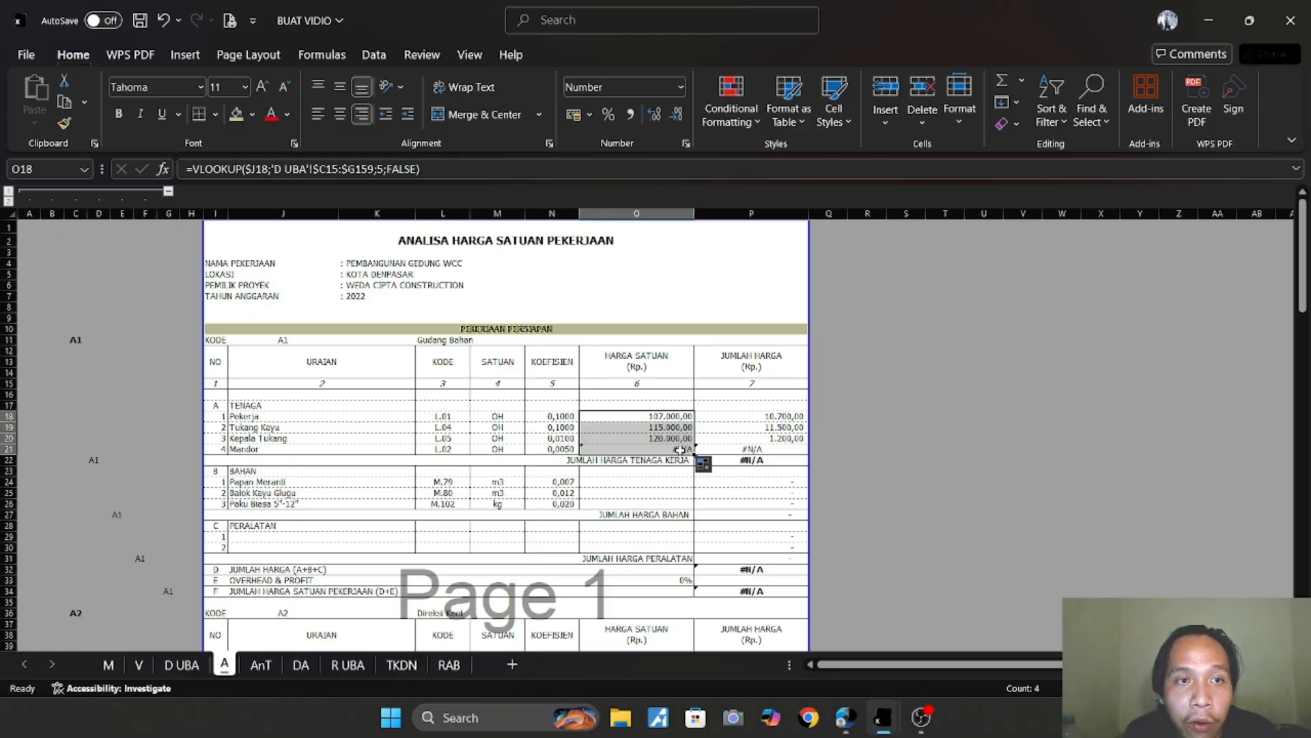
click(683, 449)
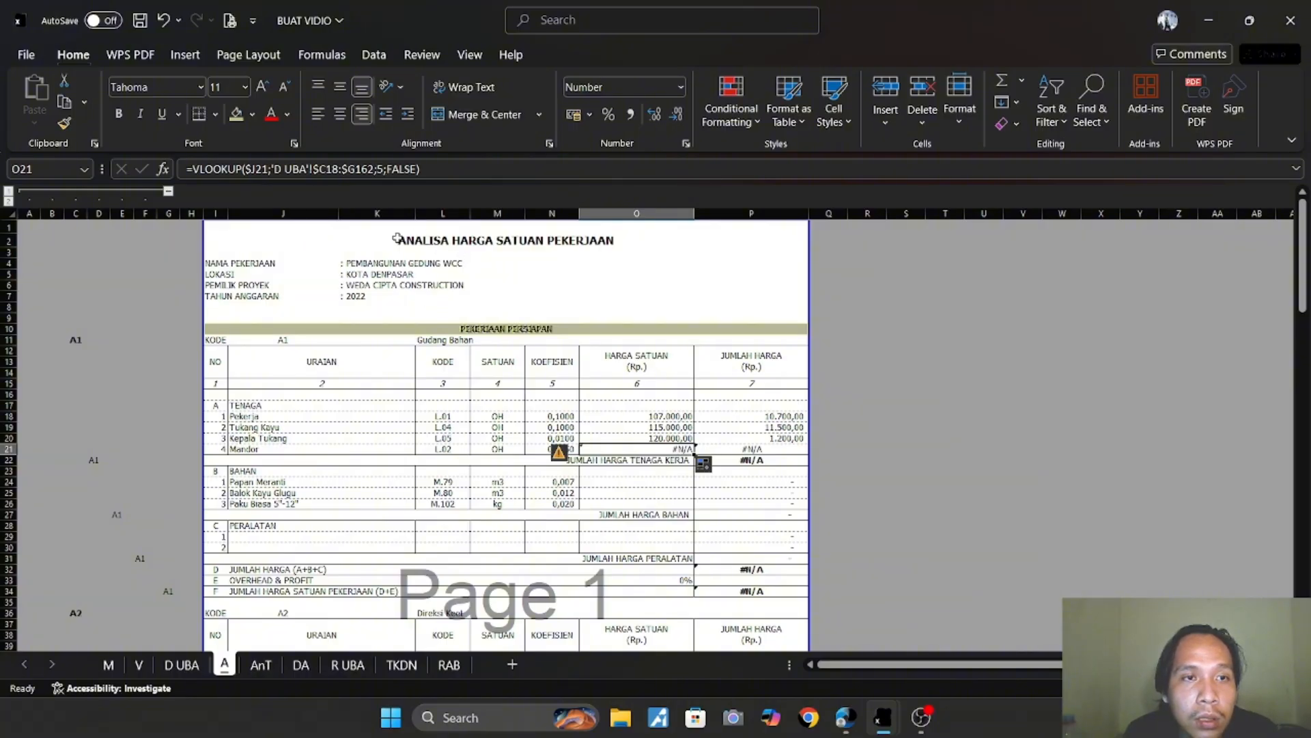
Try anchoring the rows instead of the columns in the Mandor formula O21, with the range C$18:G$162.
click(321, 170)
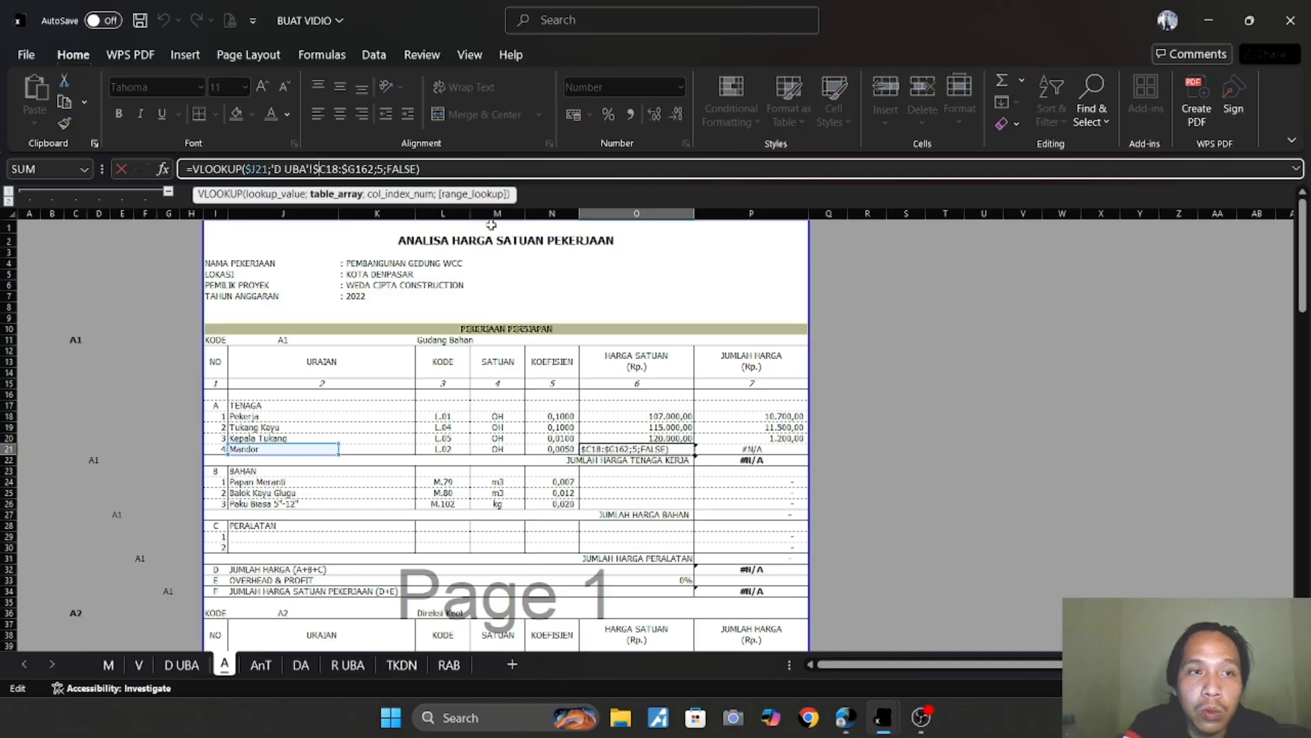
key(BackSpace)
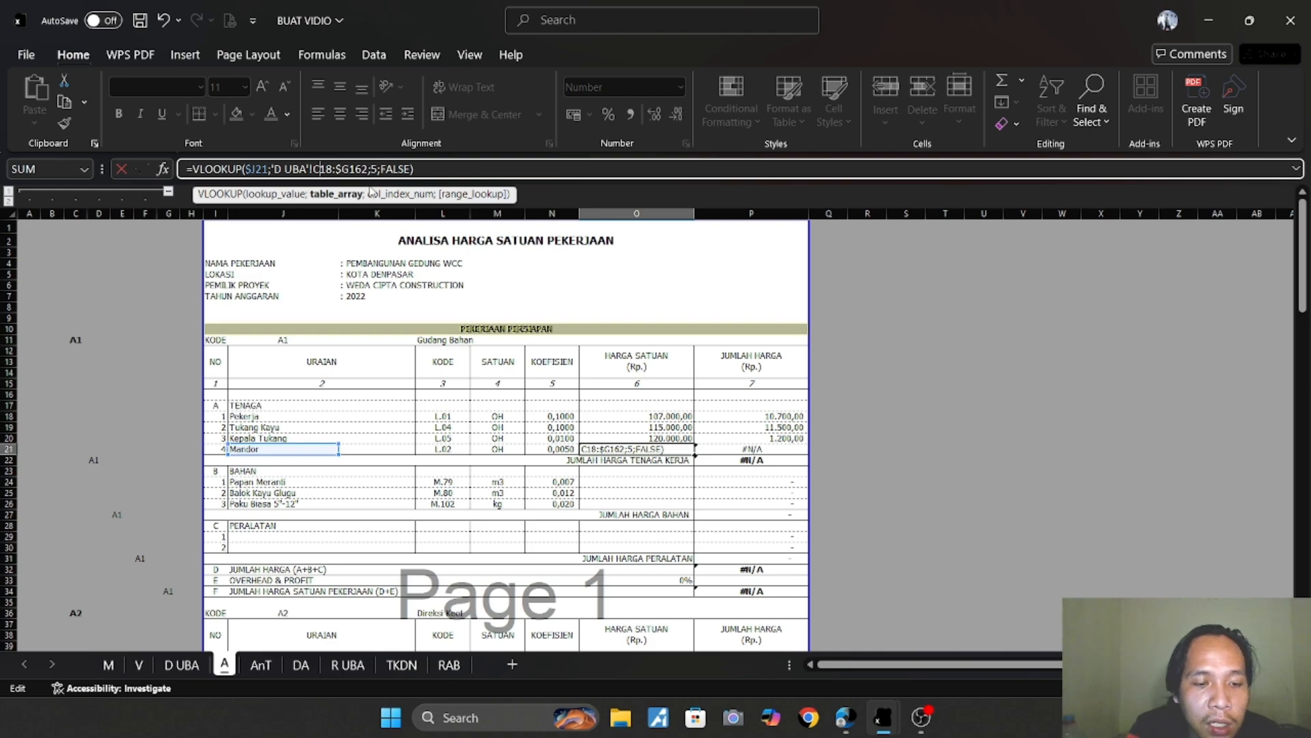
text($)
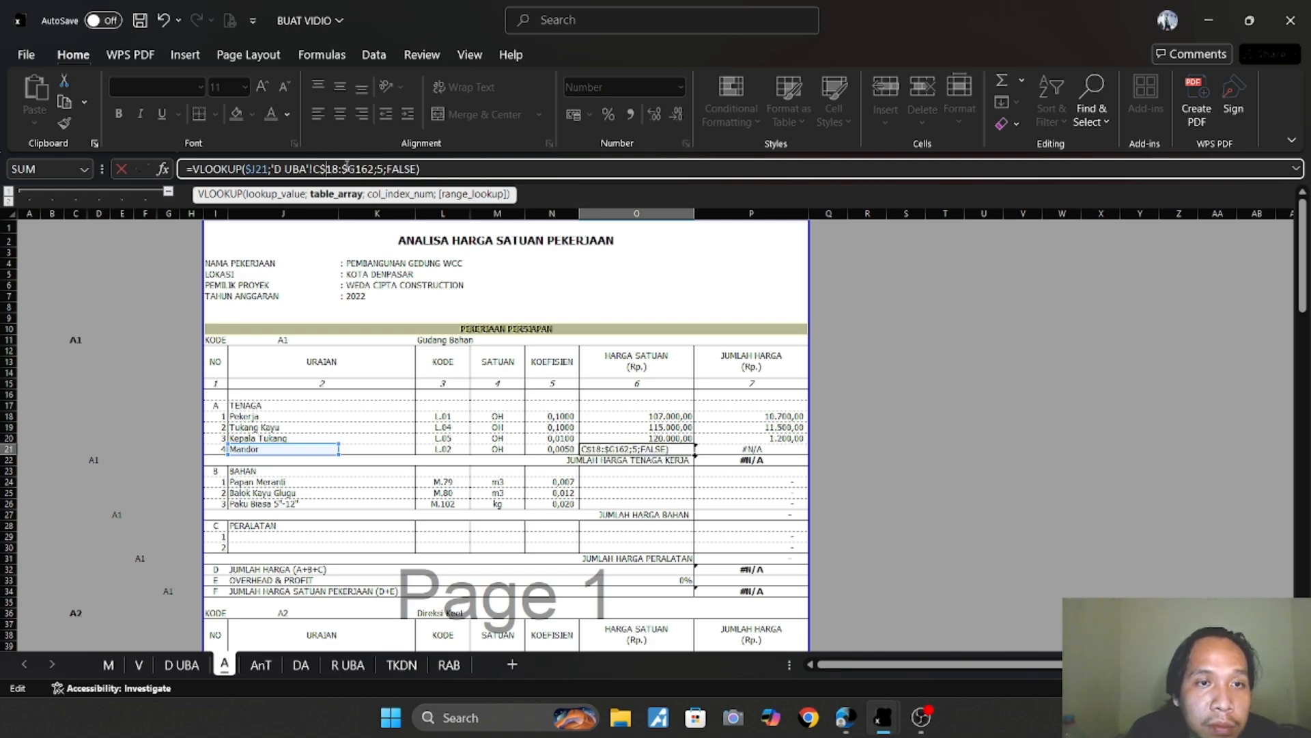
drag(349, 169, 340, 169)
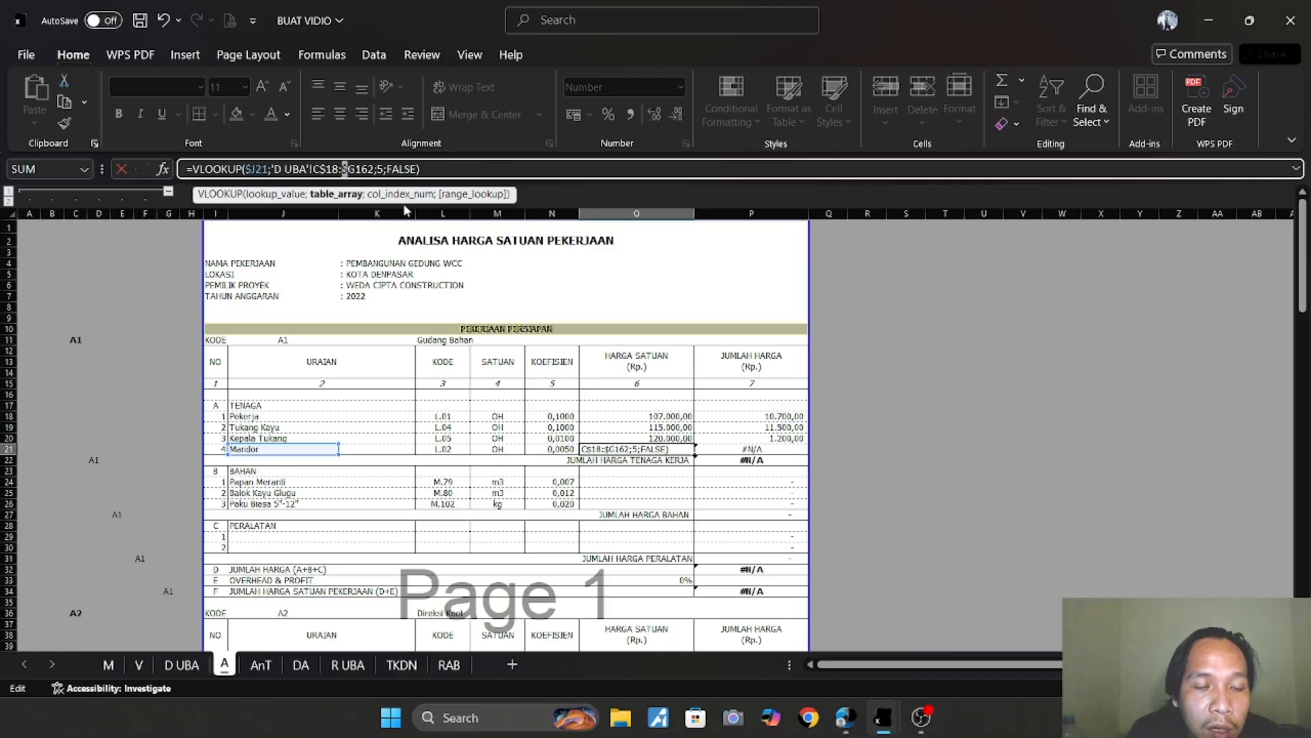
key(BackSpace)
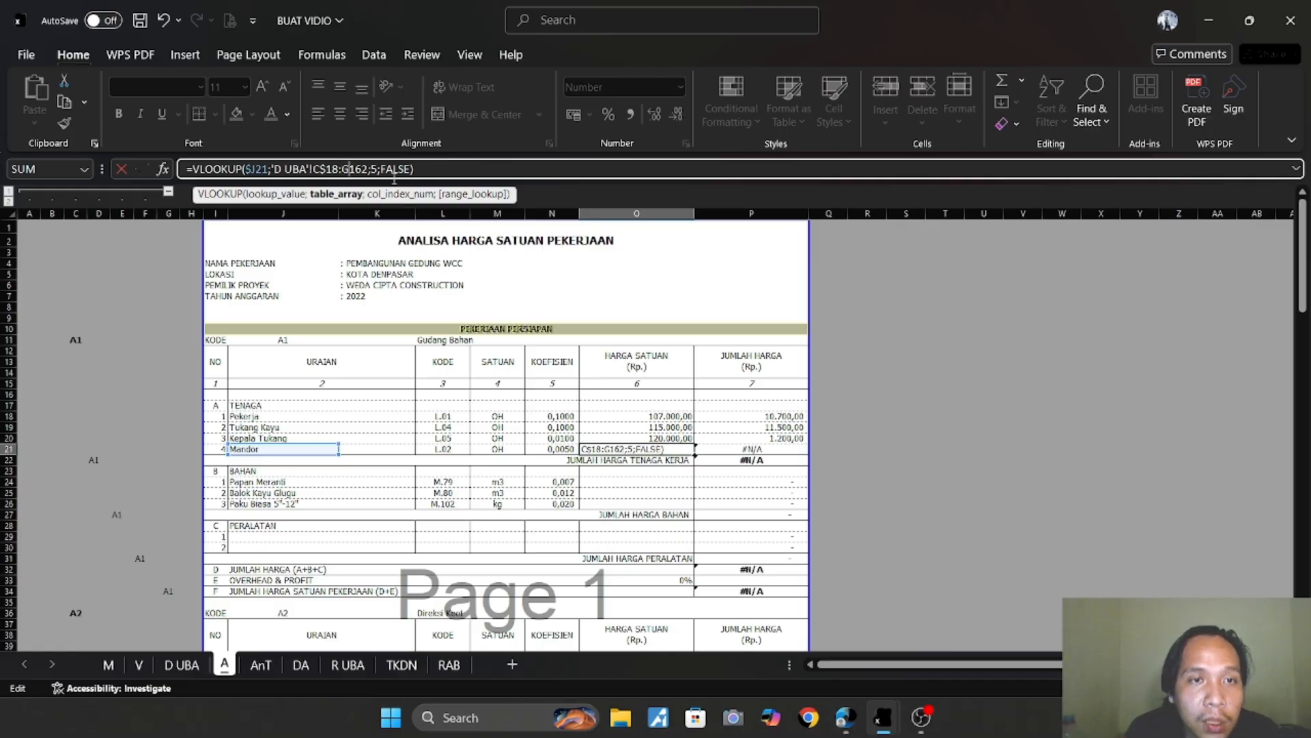
text($)
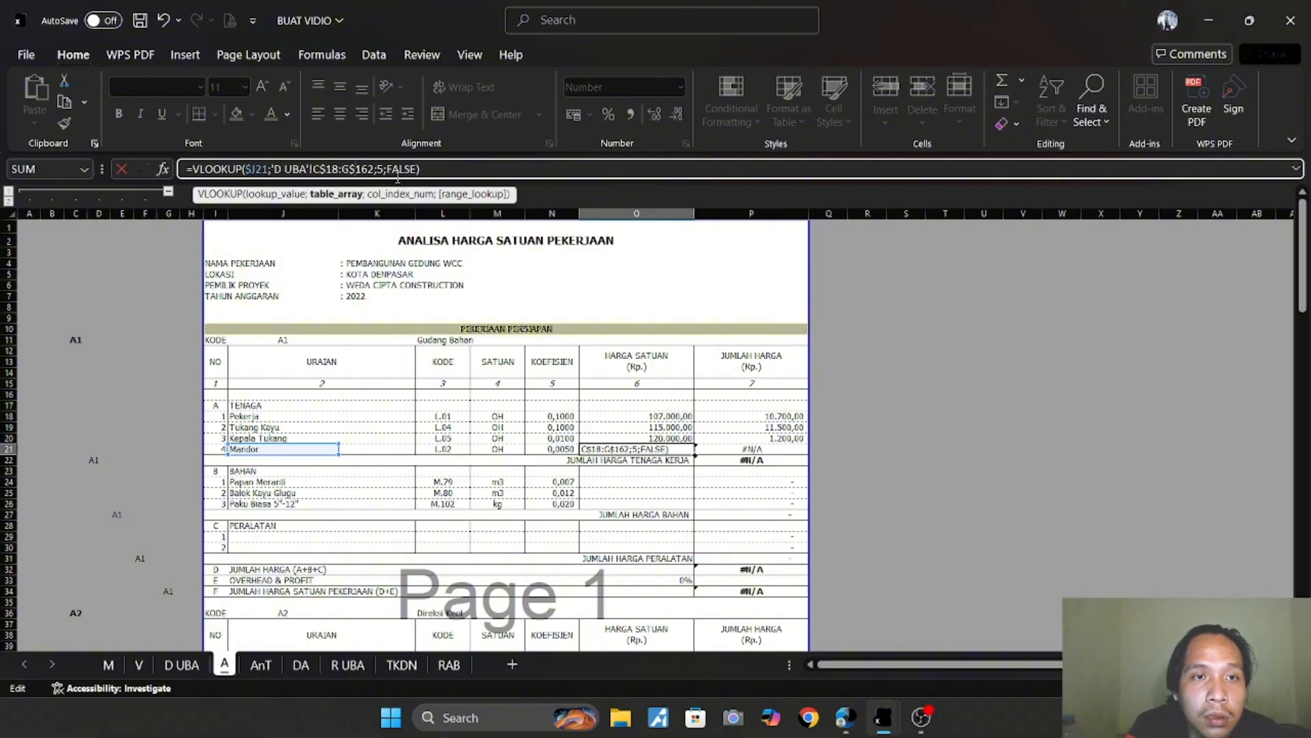
key(Return)
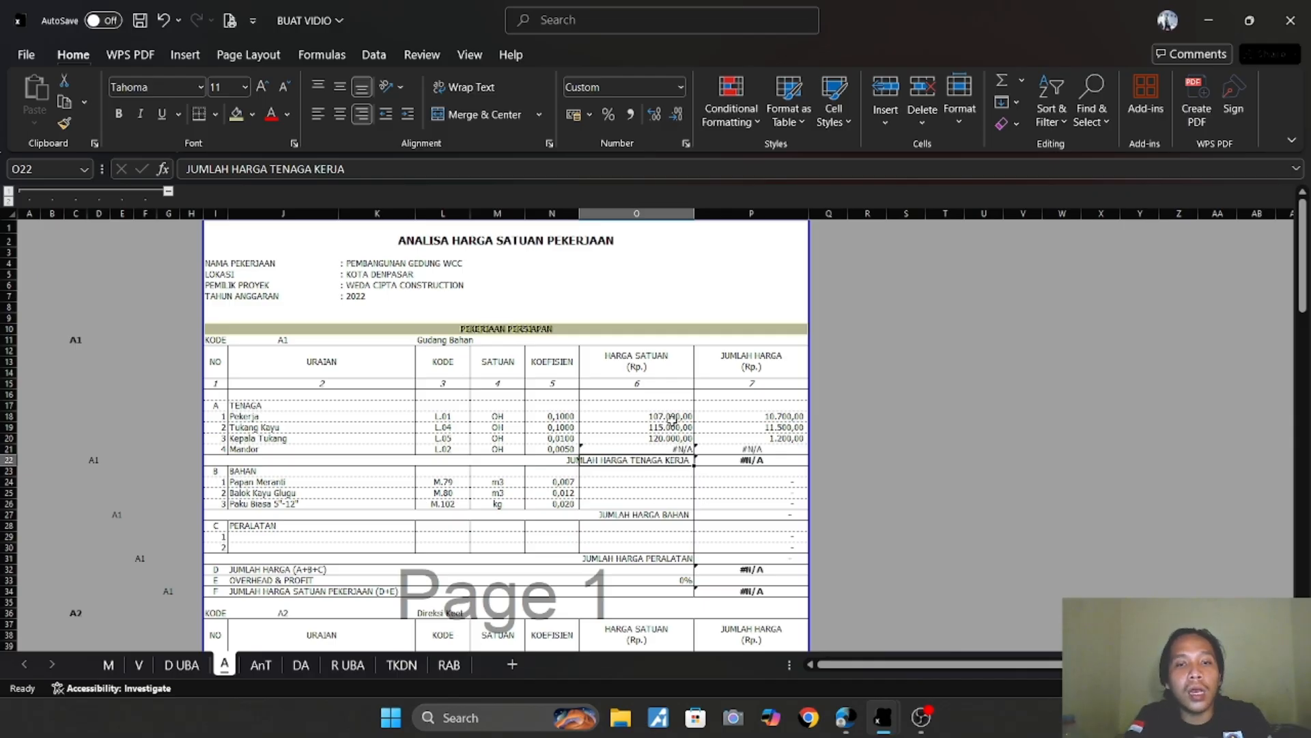
Replace the VLOOKUP arguments in O18 with the text copied from X39: $J18;'D UBA'!C$15:G$159;5;FALSE.
click(1101, 645)
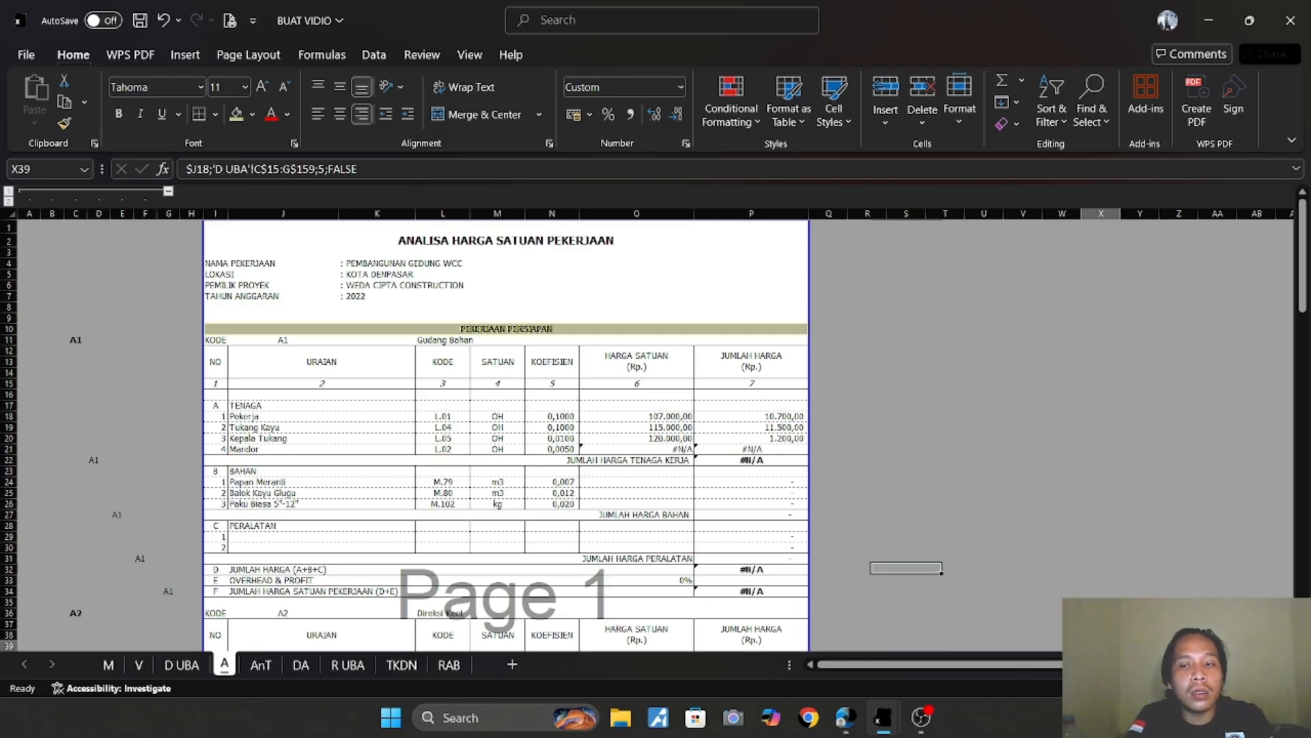
triple_click(387, 170)
key(ctrl+c)
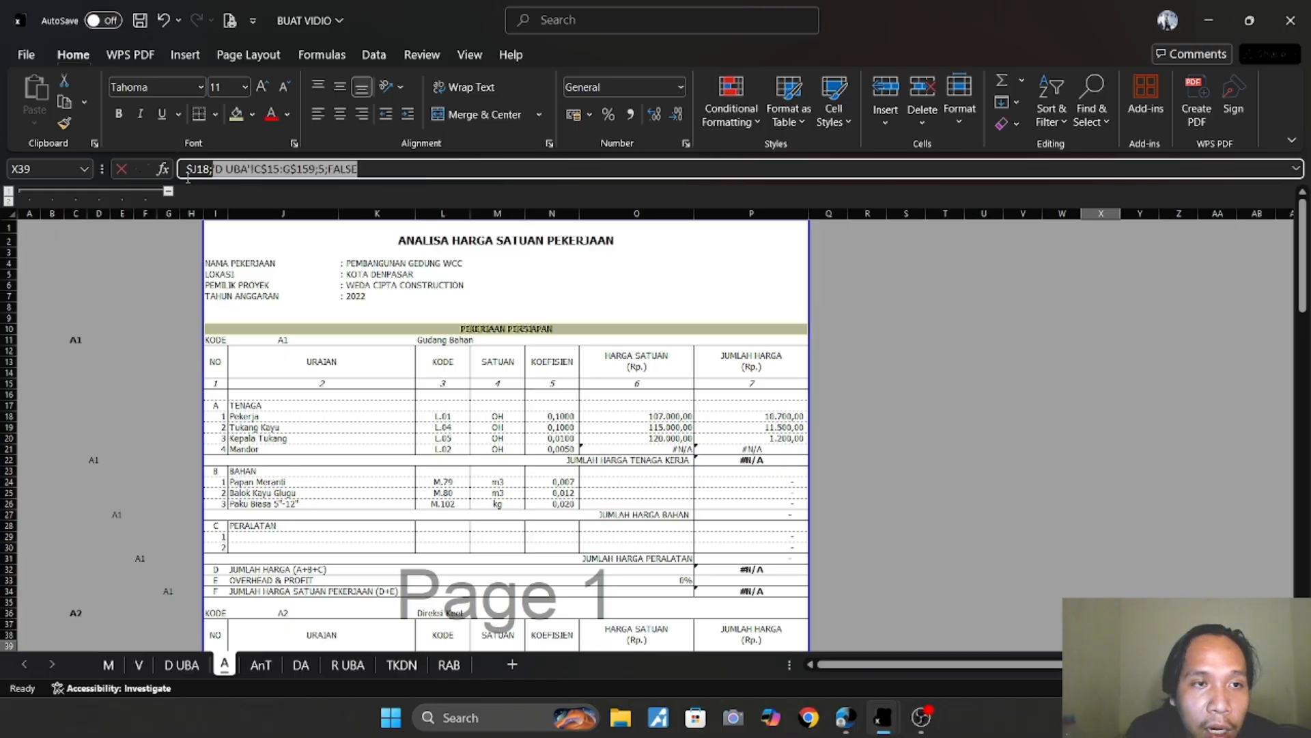
key(Escape)
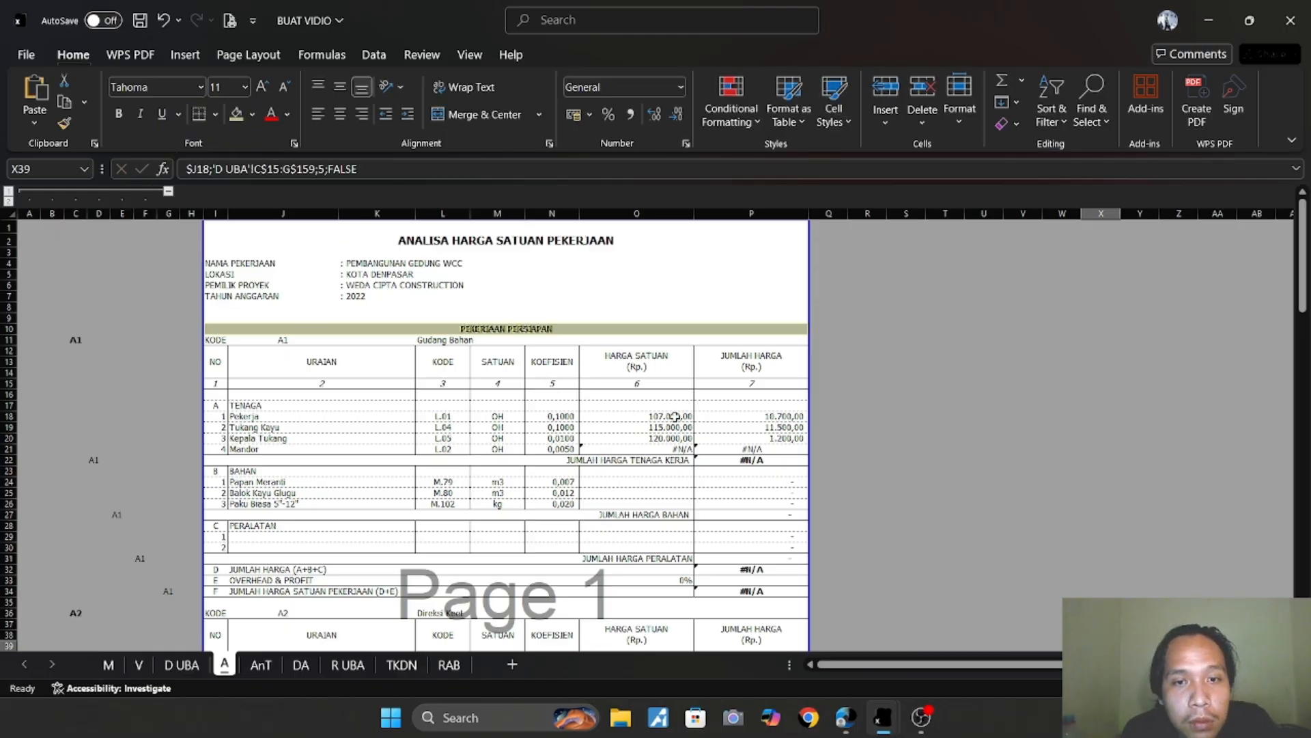
click(649, 418)
click(413, 168)
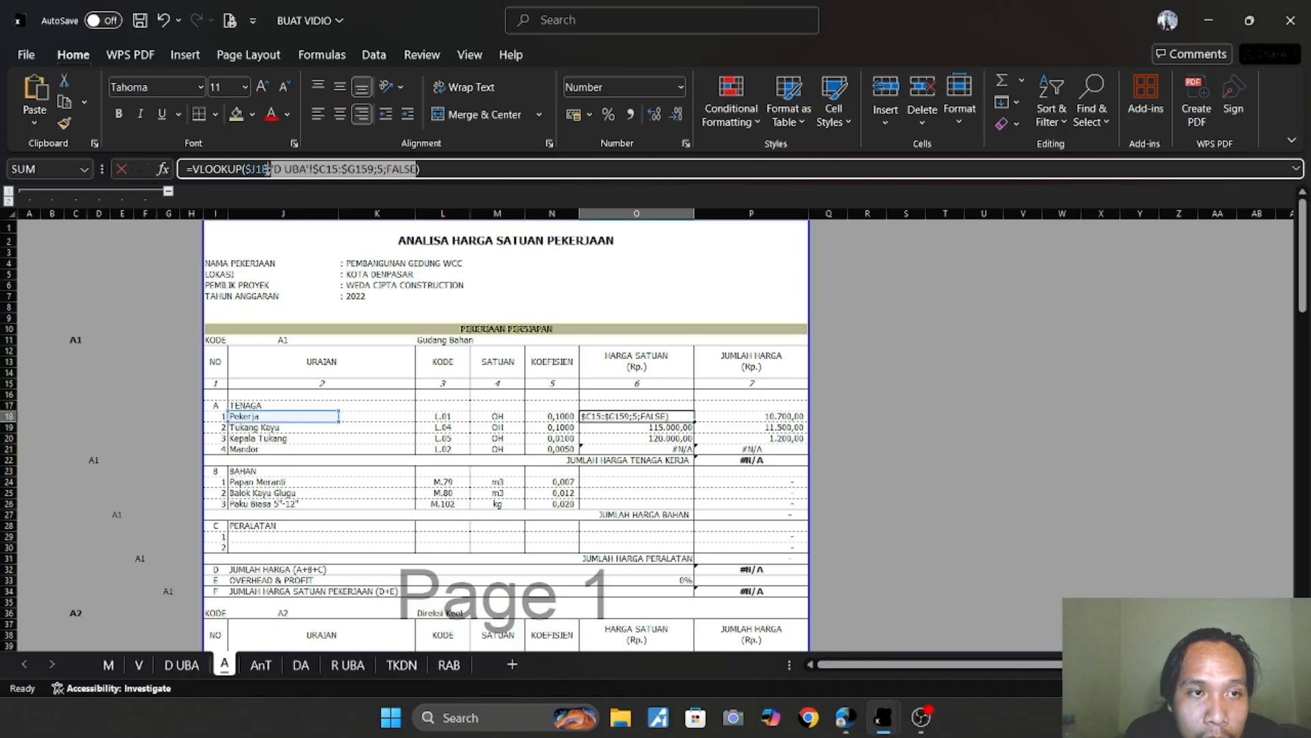
drag(270, 170, 245, 171)
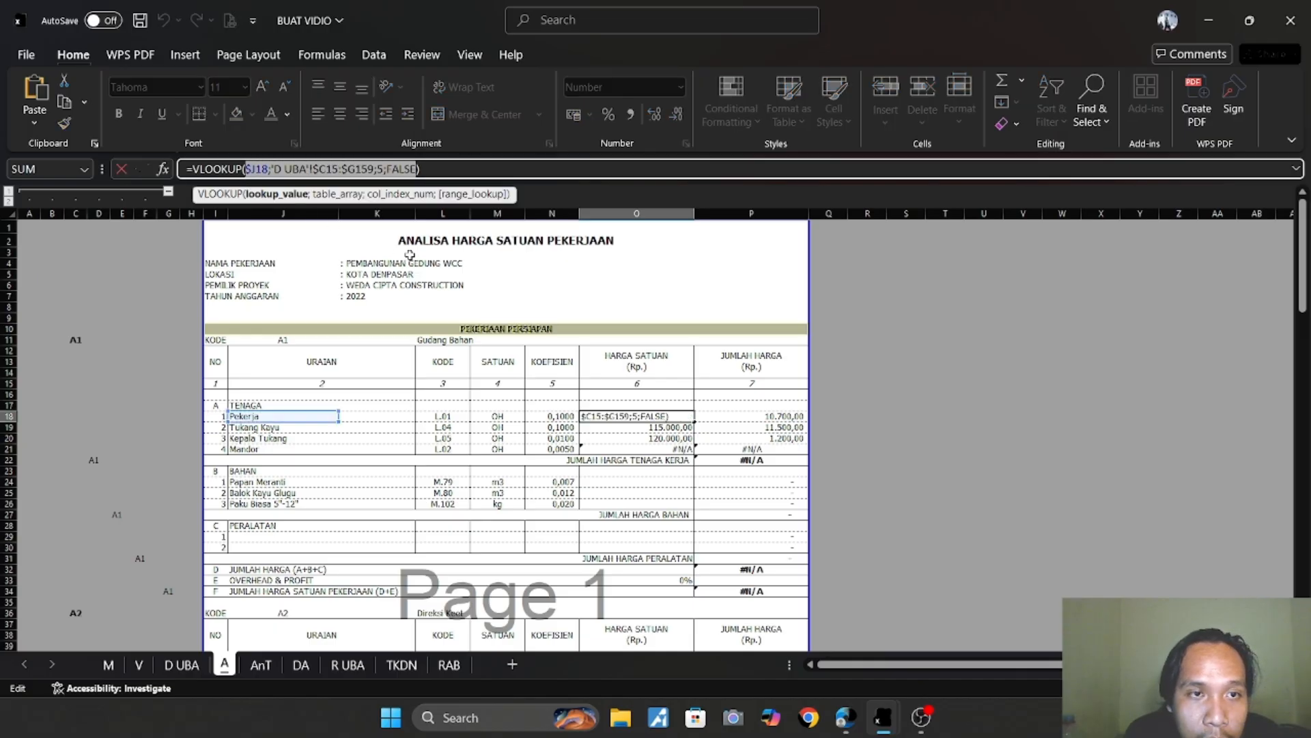
key(ctrl+v)
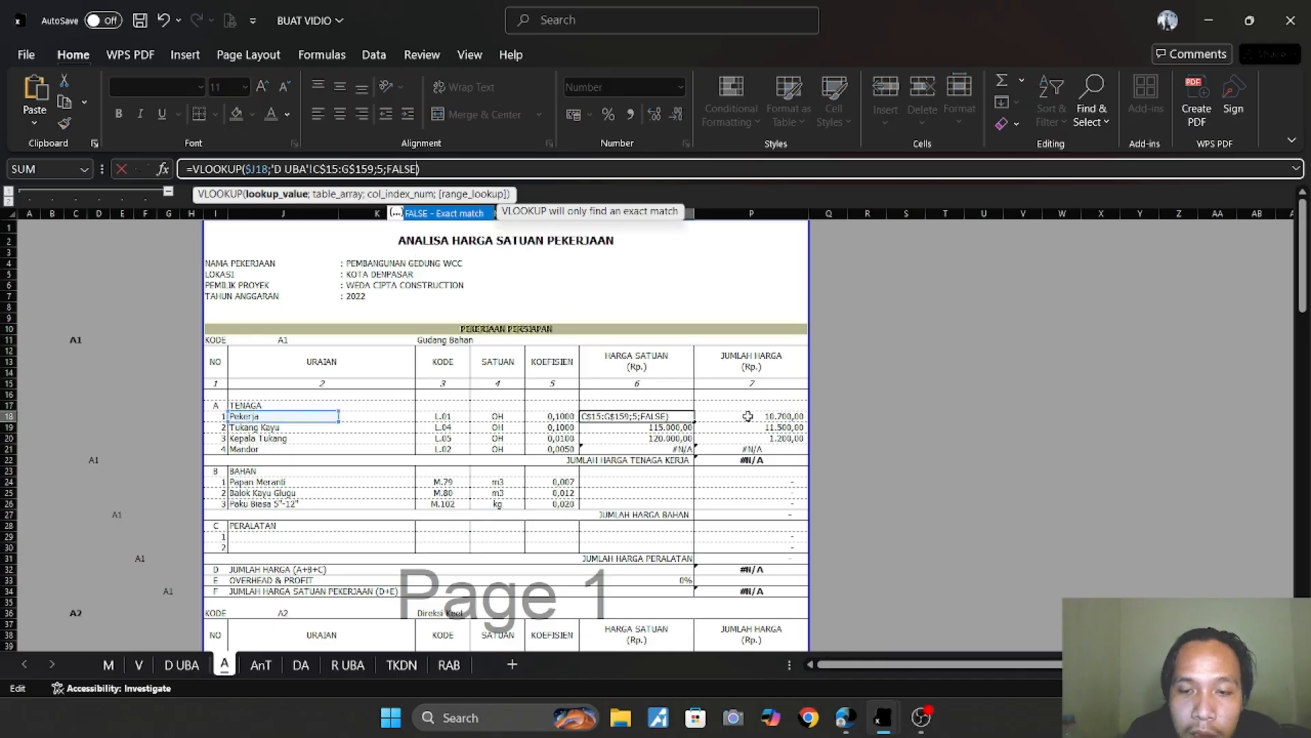
key(Return)
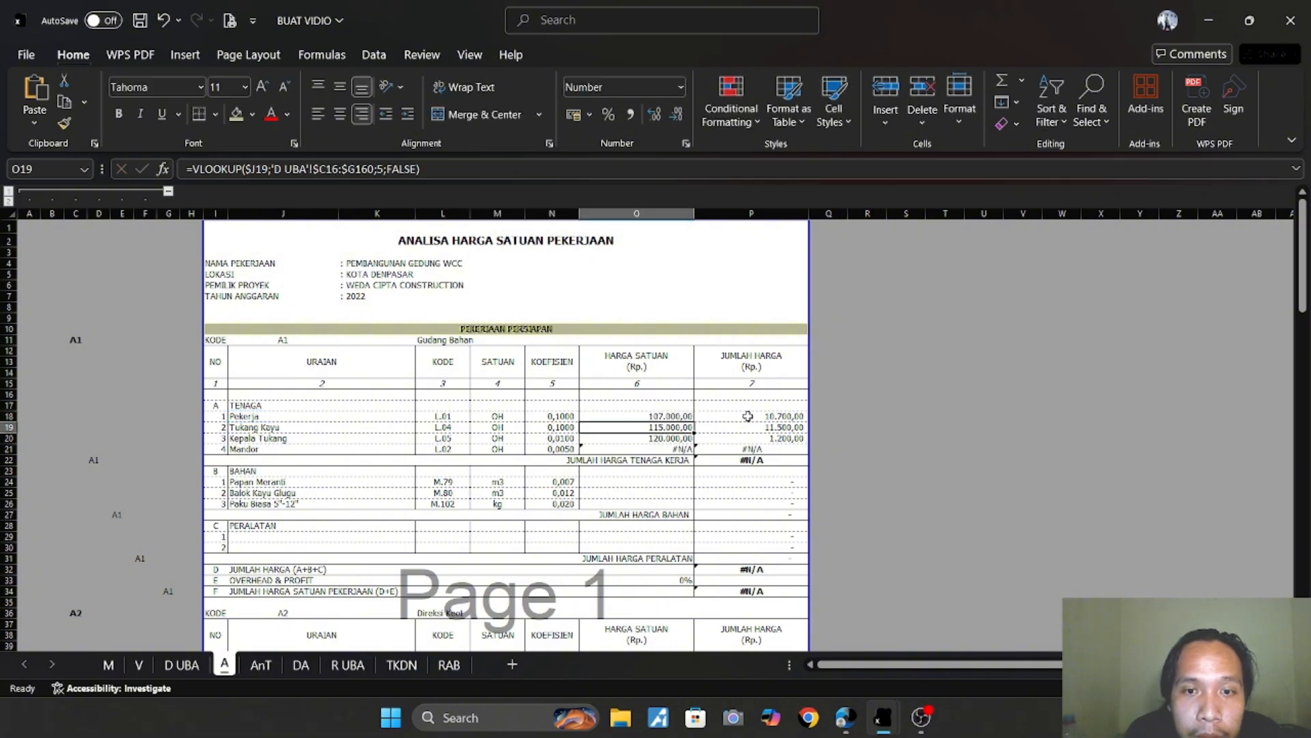
Fill the row-anchored VLOOKUP from O18 down to O21 for the remaining Tenaga items and check the copied formula in O19.
click(666, 416)
drag(695, 419, 694, 452)
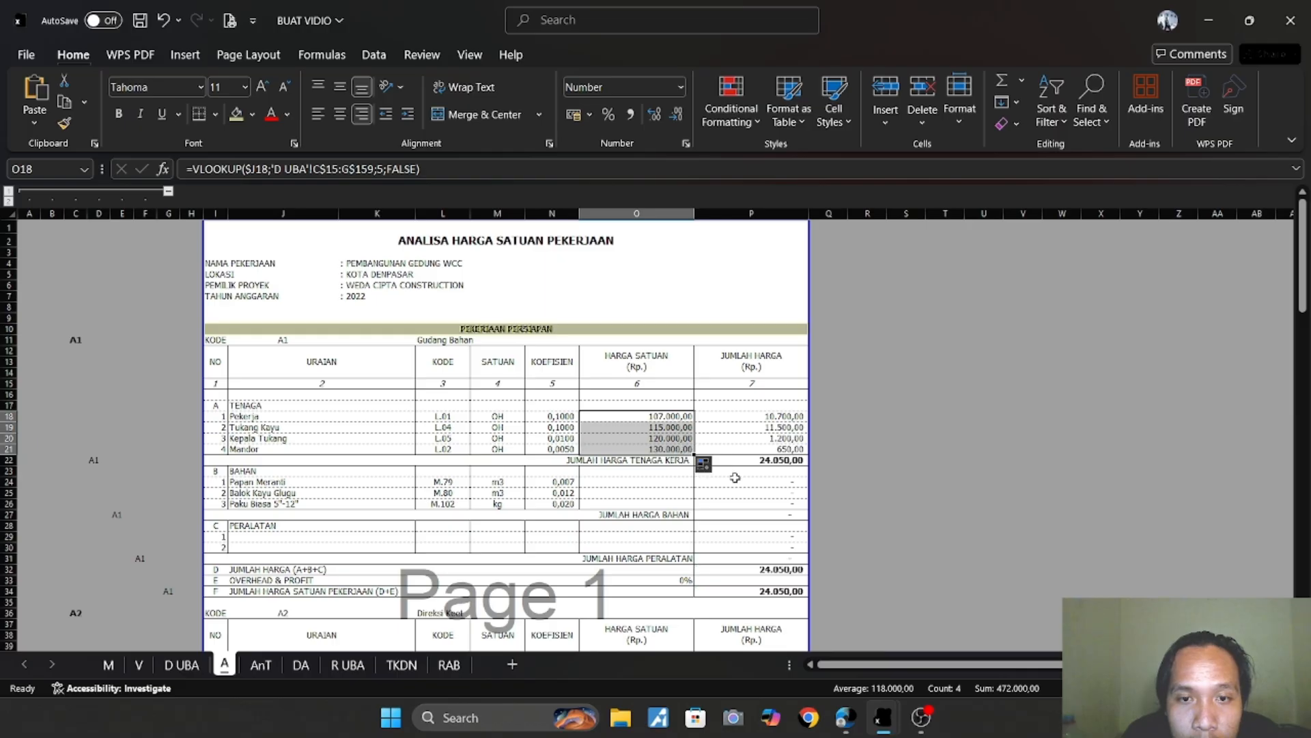
click(674, 429)
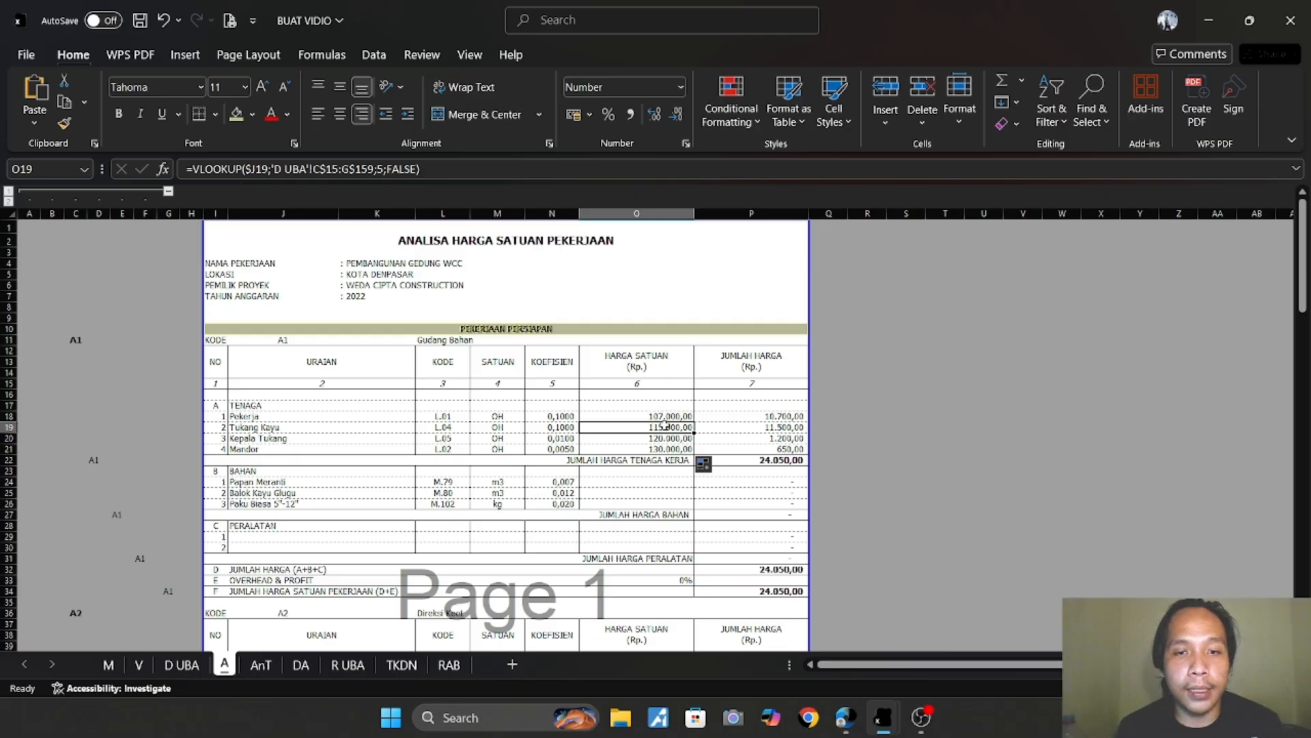
scroll(675, 394, down, 1)
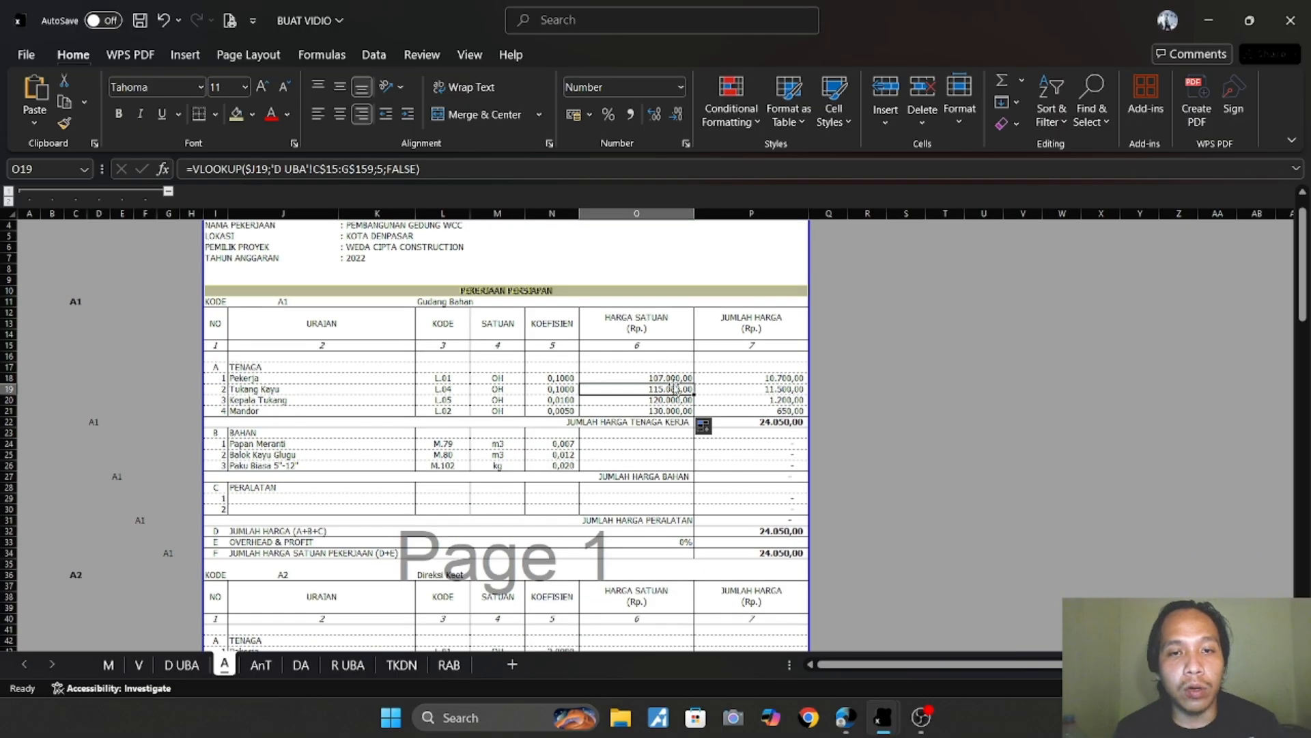
click(675, 379)
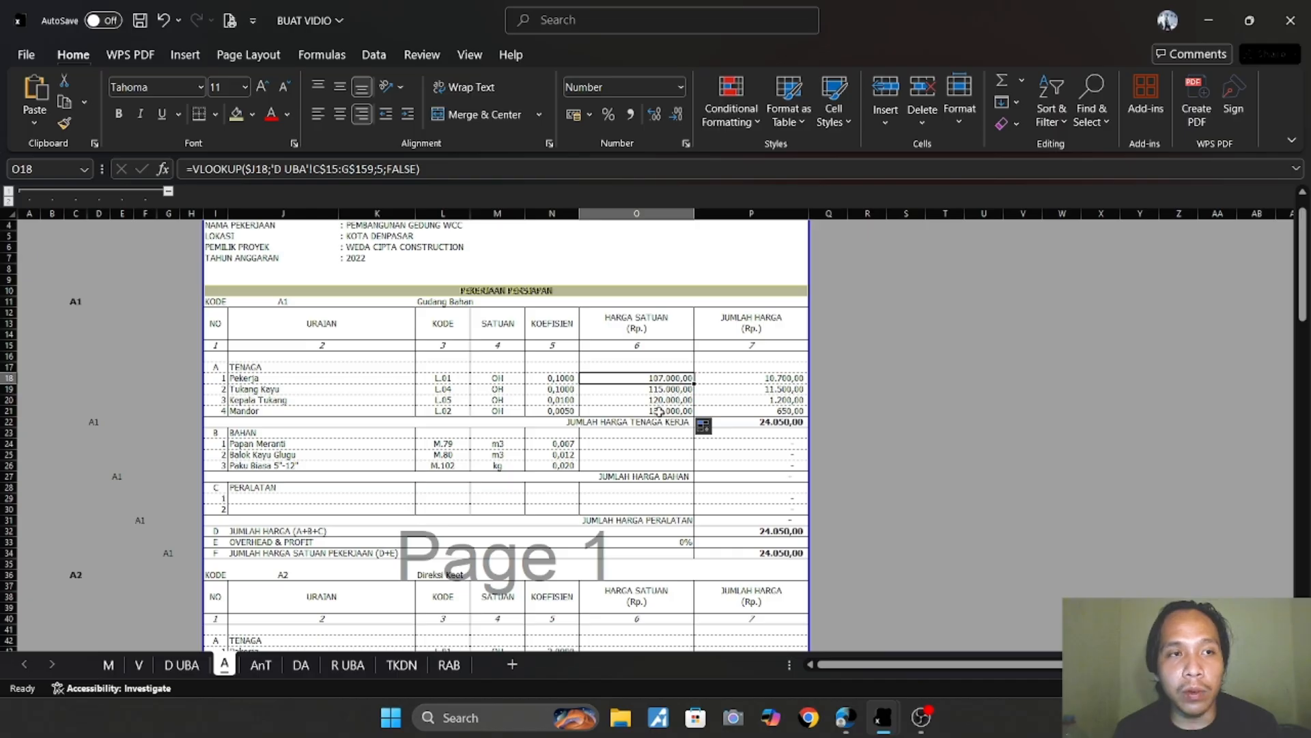
Copy the Pekerja VLOOKUP from O18 to Papan Meranti in O24 and fill it through O26 for the A1 Bahan items.
key(ctrl+c)
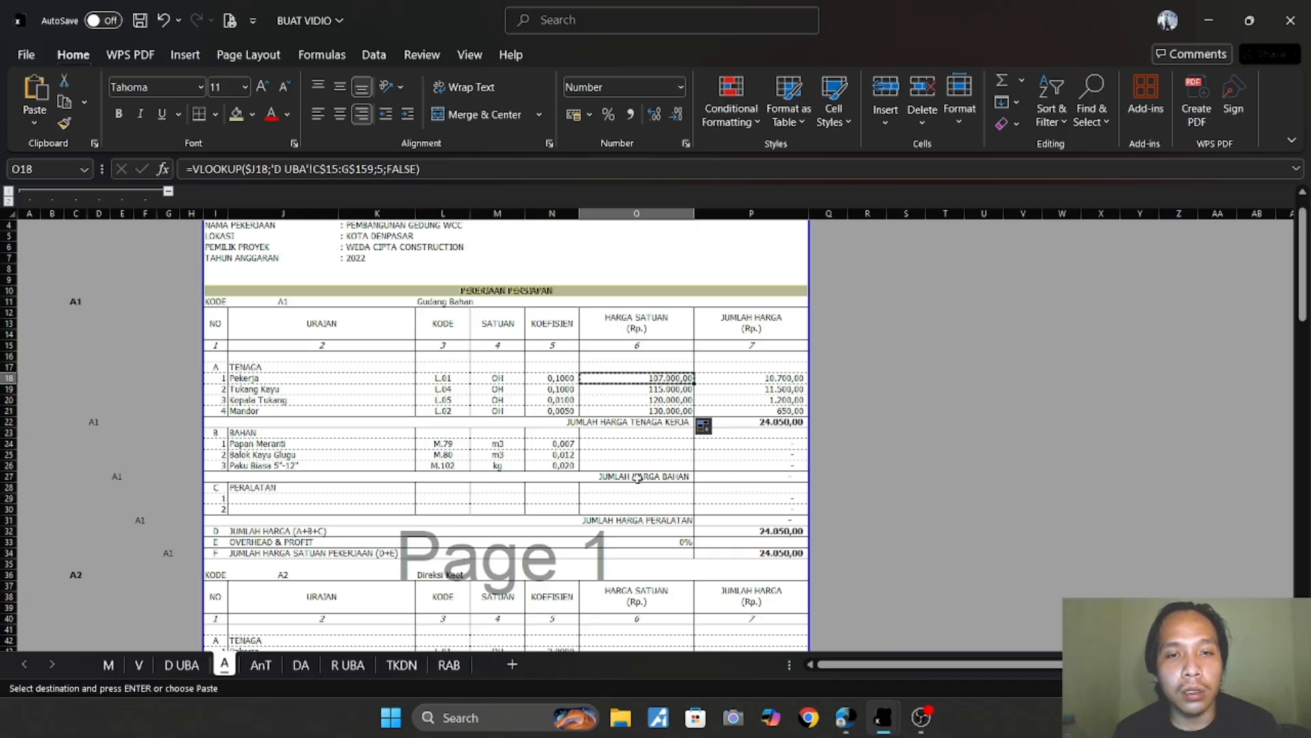
click(650, 444)
key(ctrl+v)
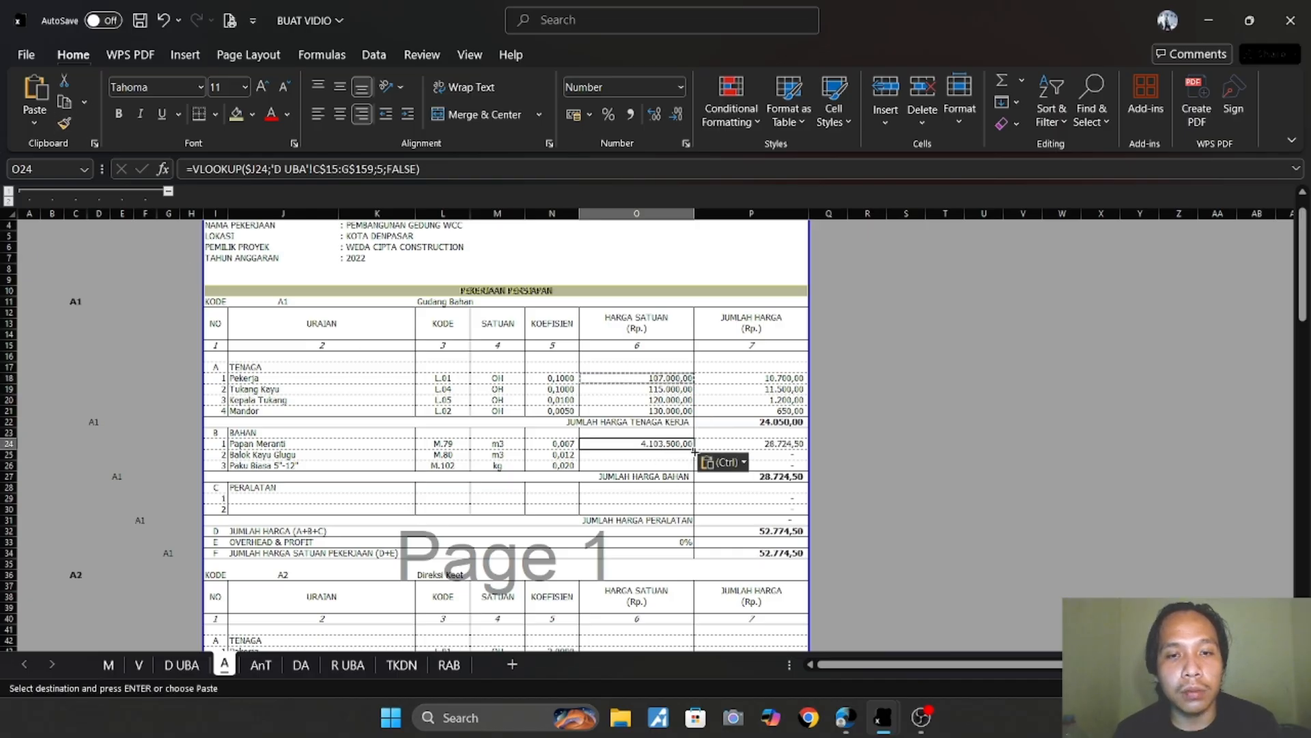
drag(694, 449, 680, 495)
Copy the VLOOKUP from O25 to the A2 Direksi Keet Pekerja cell O43 and fill it down the Tenaga items to O47.
scroll(666, 471, down, 2)
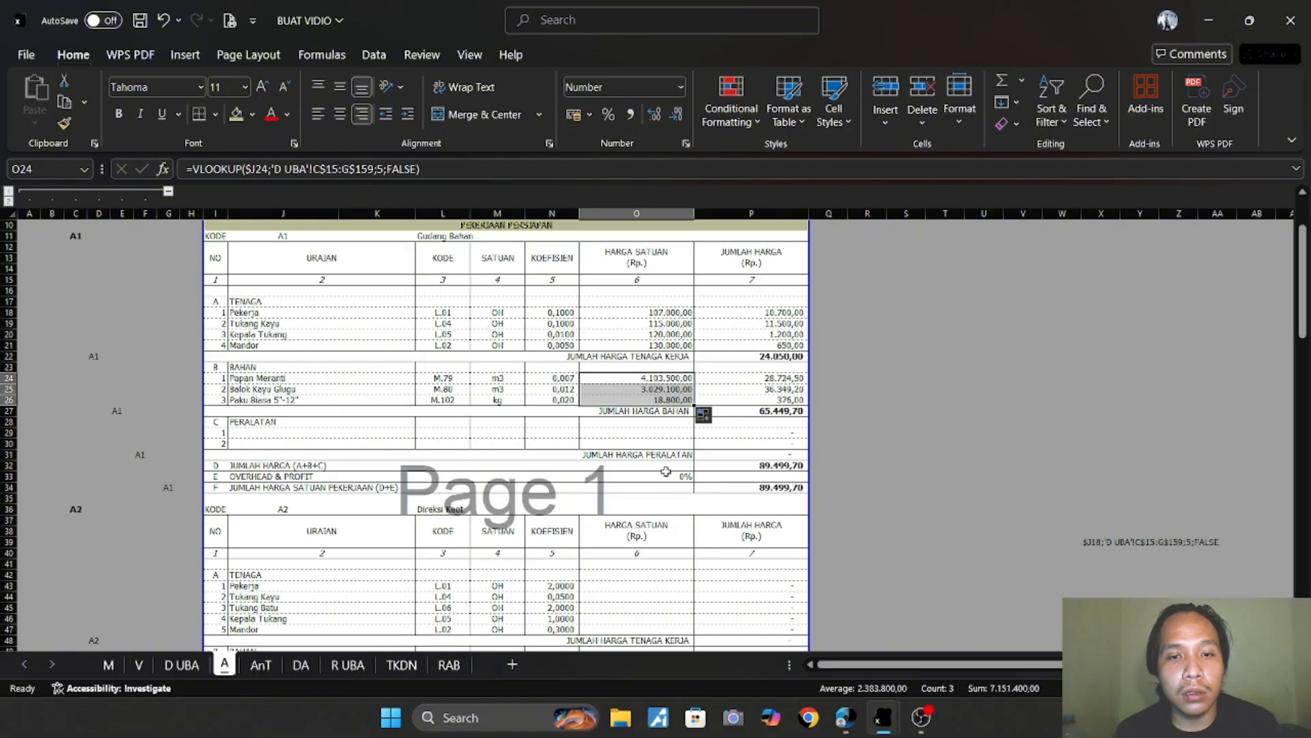
scroll(644, 449, down, 3)
scroll(641, 465, down, 1)
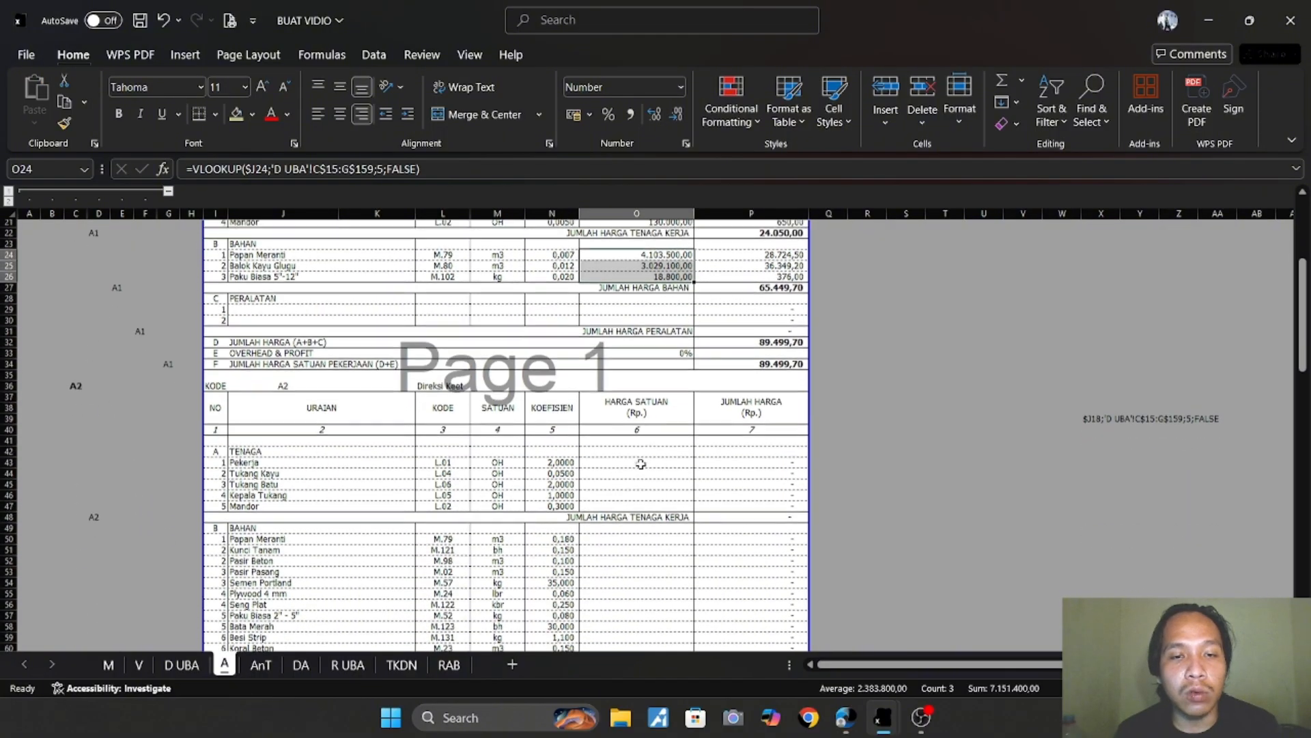
click(645, 454)
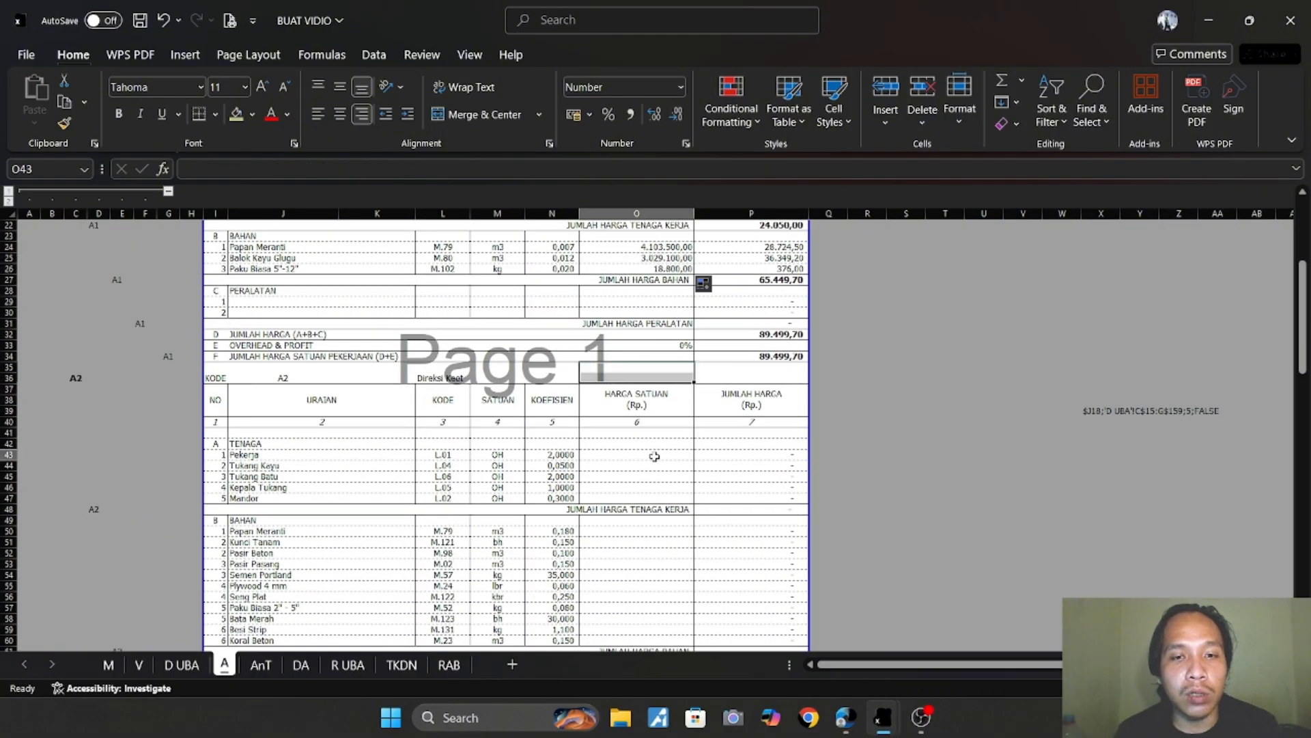
click(652, 257)
key(ctrl+c)
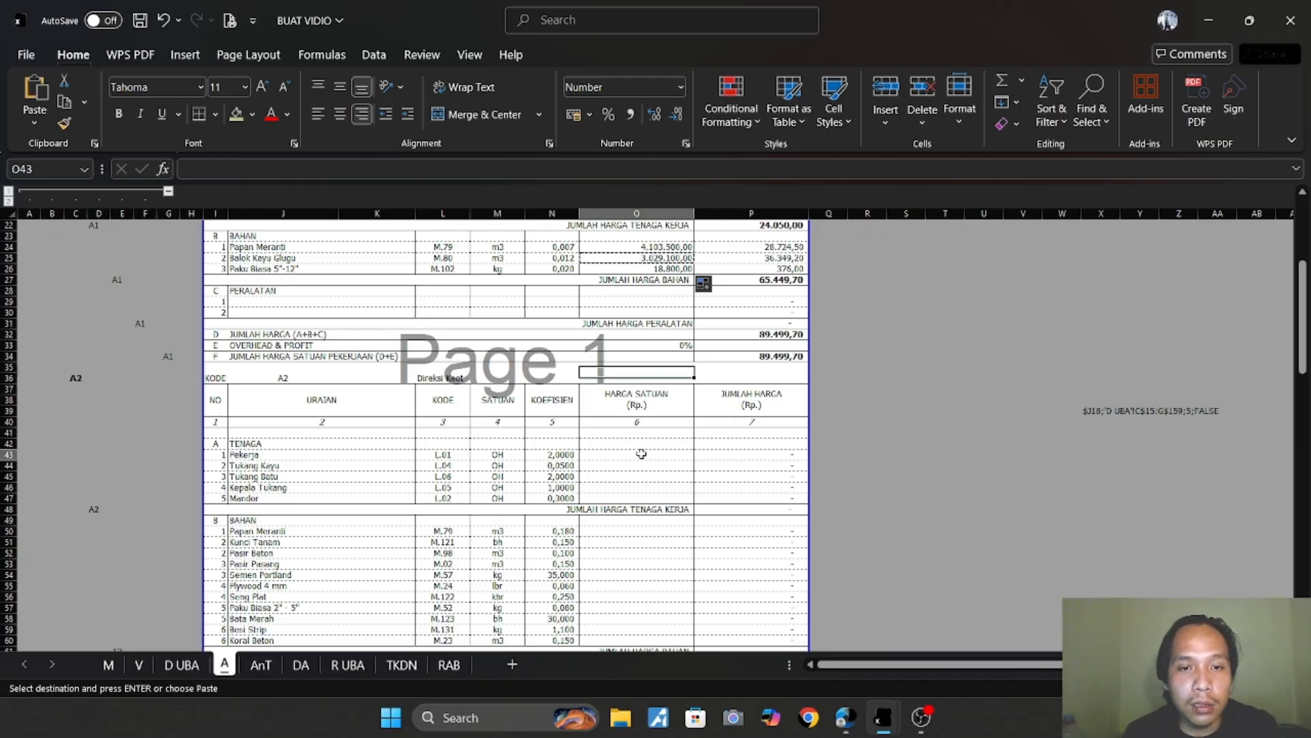
click(640, 454)
key(ctrl+v)
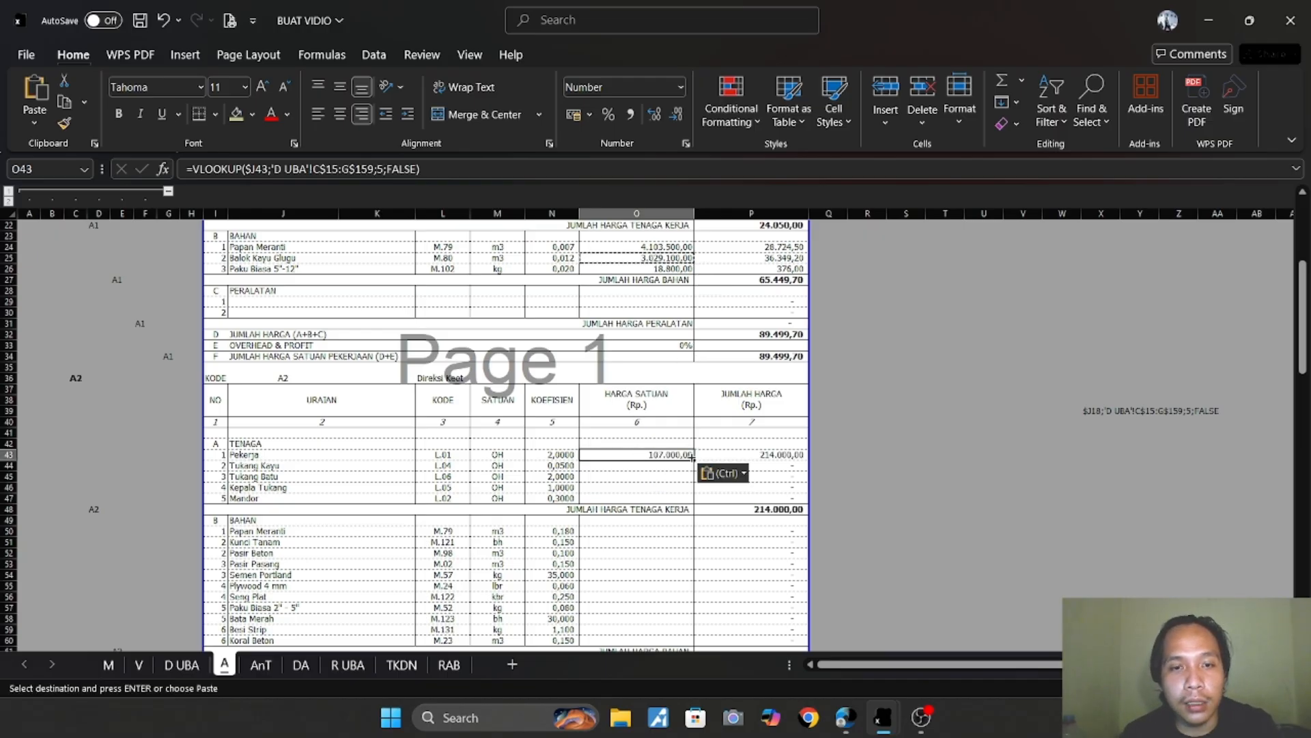
drag(692, 457, 691, 499)
Copy the Mandor VLOOKUP from O47 to O50 and fill it down to O60 for the A2 Bahan items.
scroll(625, 522, down, 5)
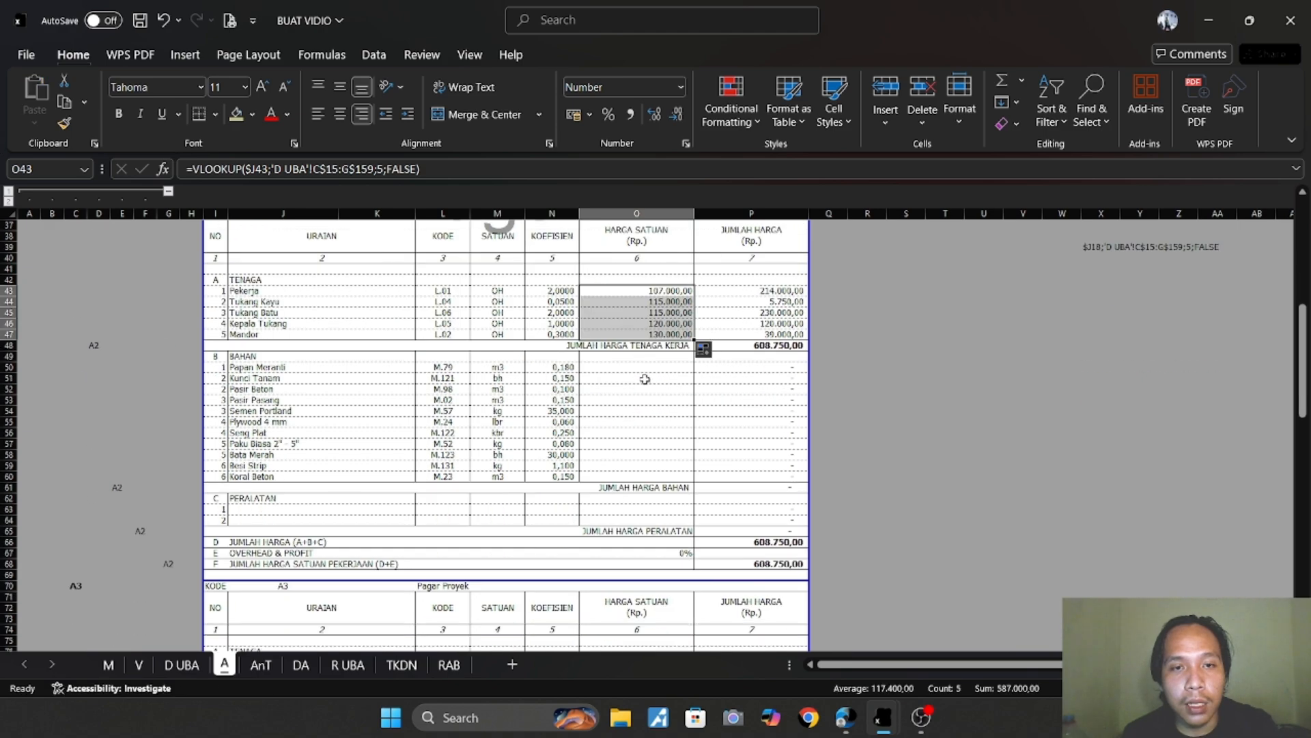
click(645, 368)
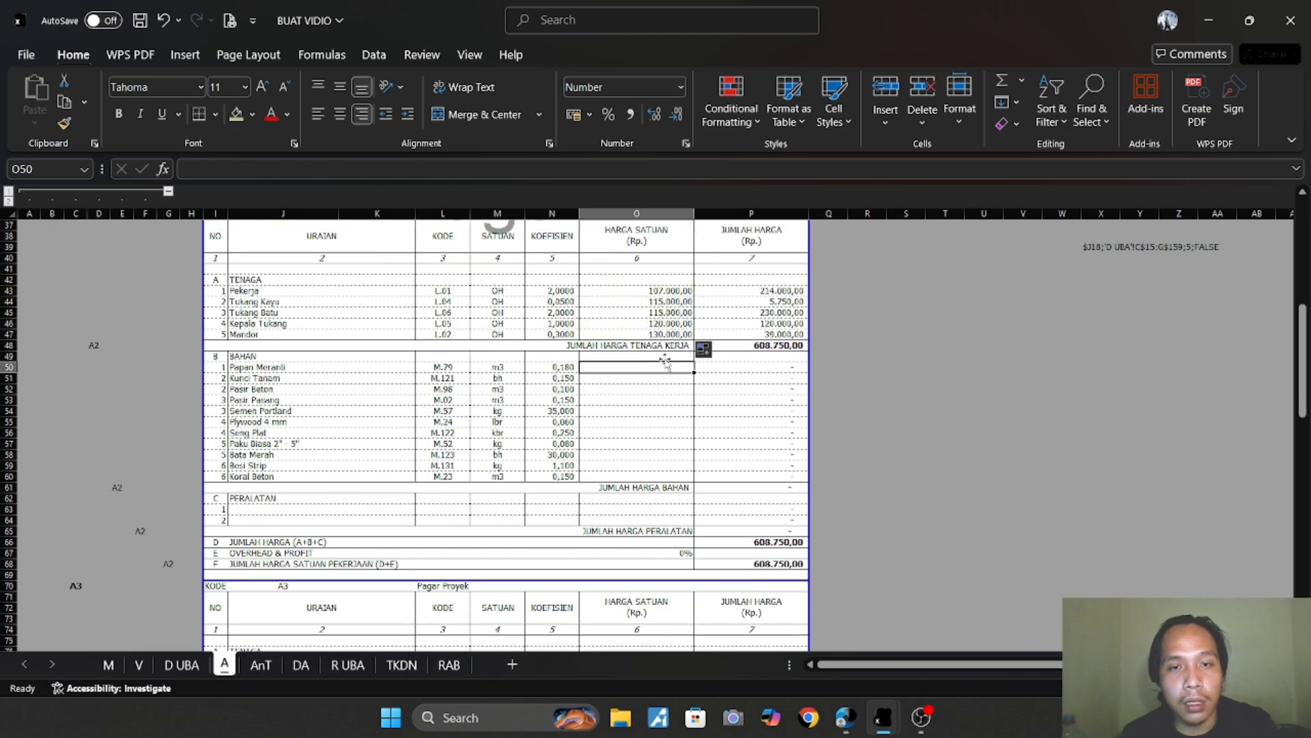
click(666, 334)
key(ctrl+c)
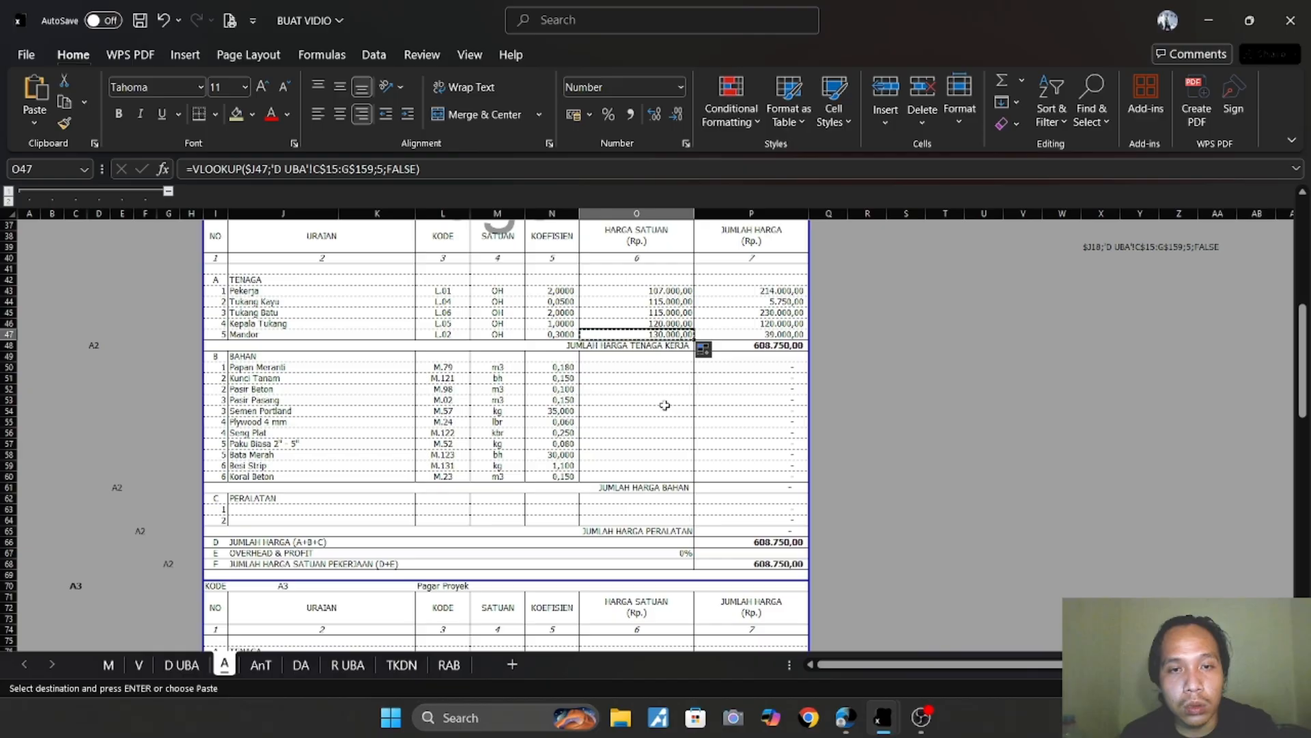
click(660, 368)
key(ctrl+v)
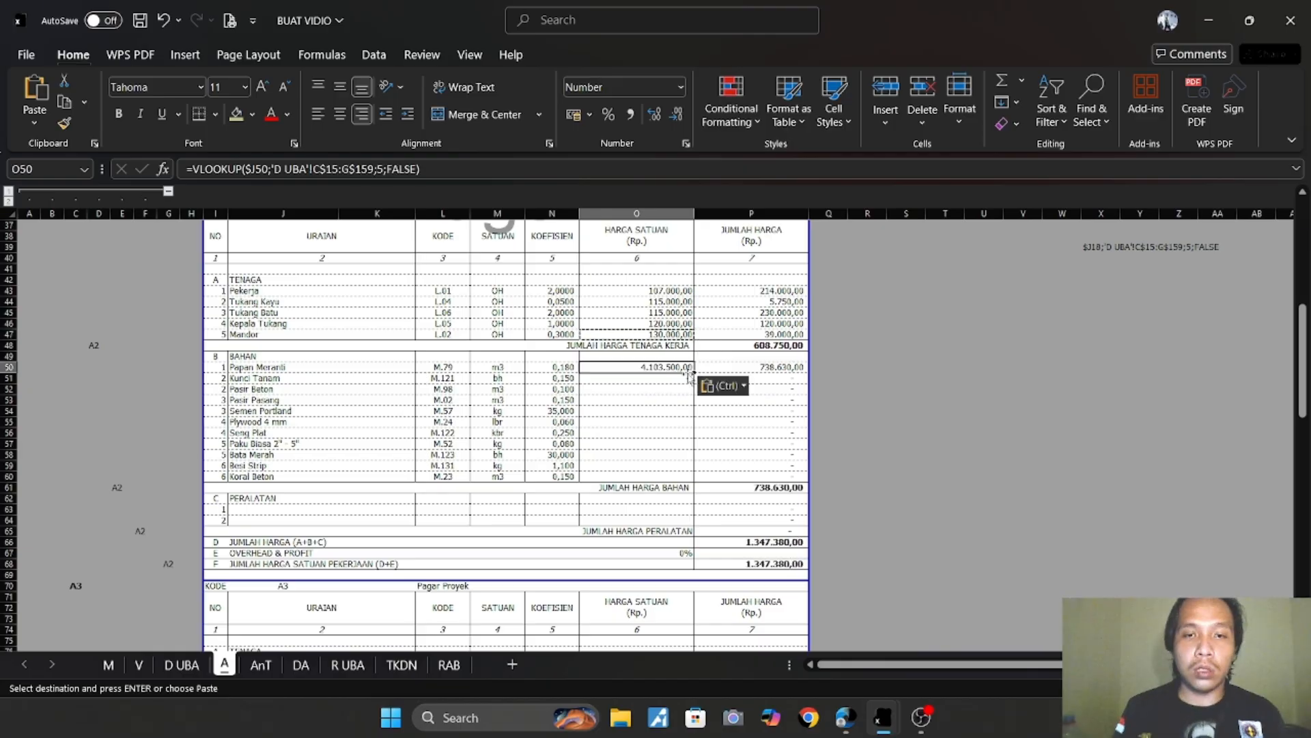
drag(694, 372, 690, 486)
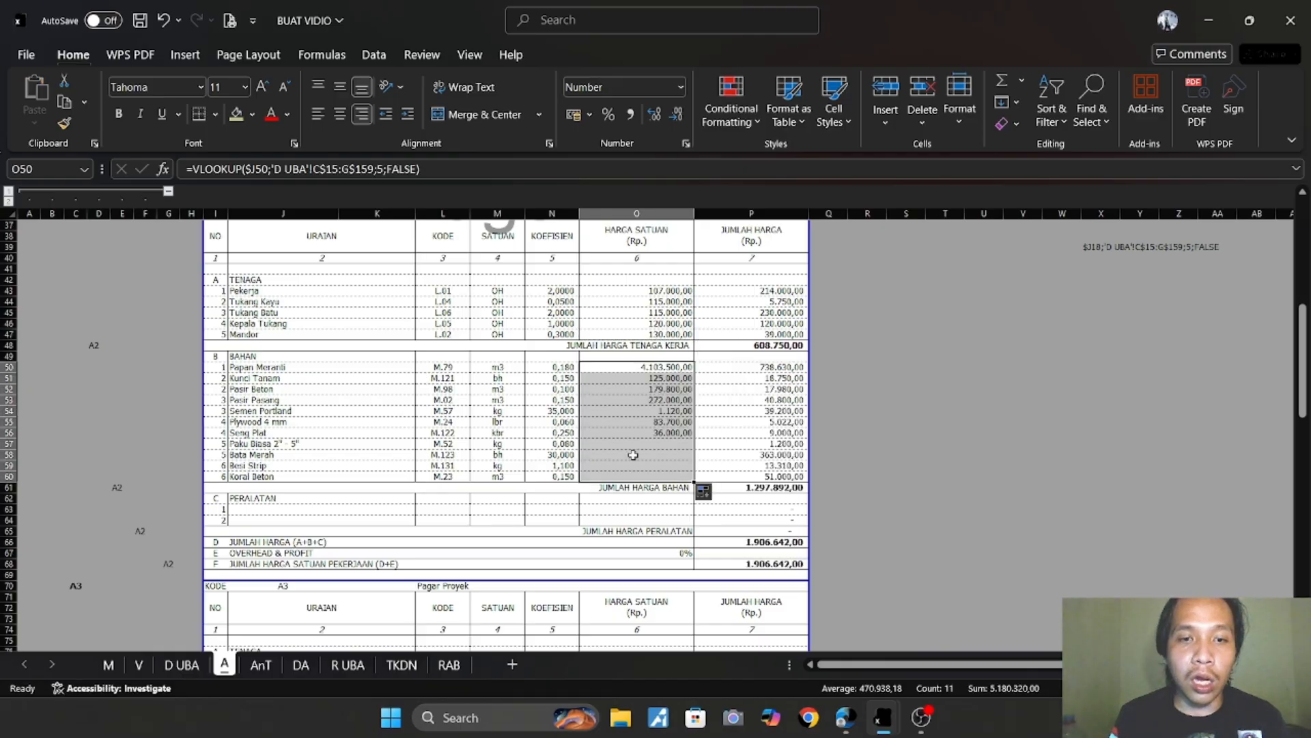
Copy the VLOOKUP from O53 to the A3 Pagar Proyek Pekerja cell O77 and fill it down the Tenaga items to O80.
scroll(632, 454, down, 5)
scroll(645, 335, up, 3)
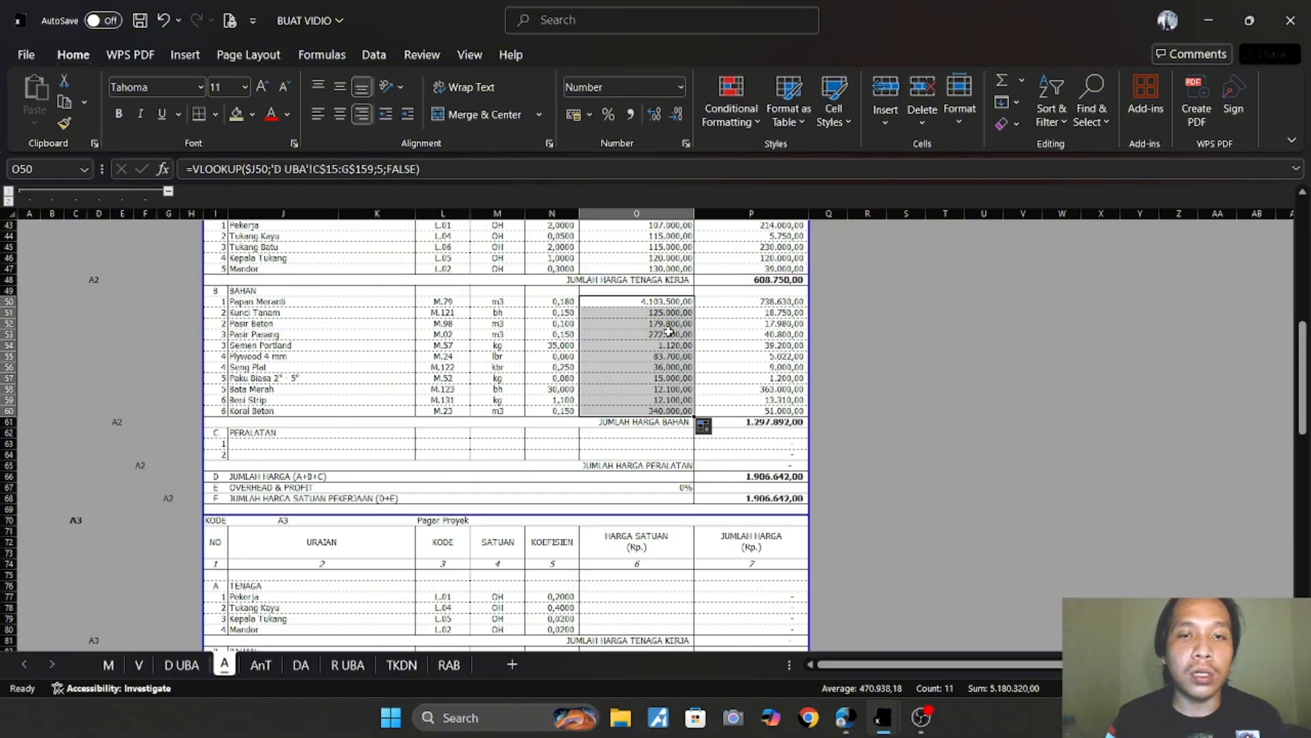
click(645, 335)
key(ctrl+c)
scroll(670, 414, down, 5)
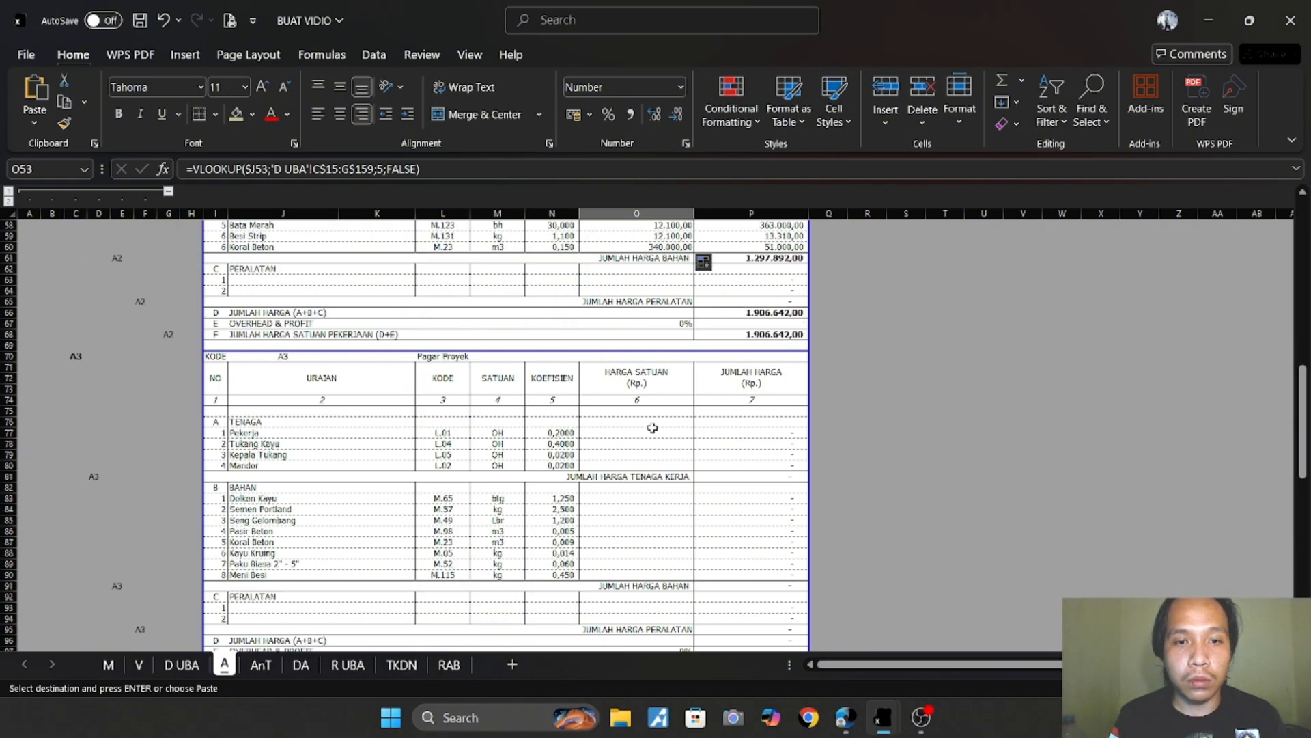
click(656, 433)
key(ctrl+v)
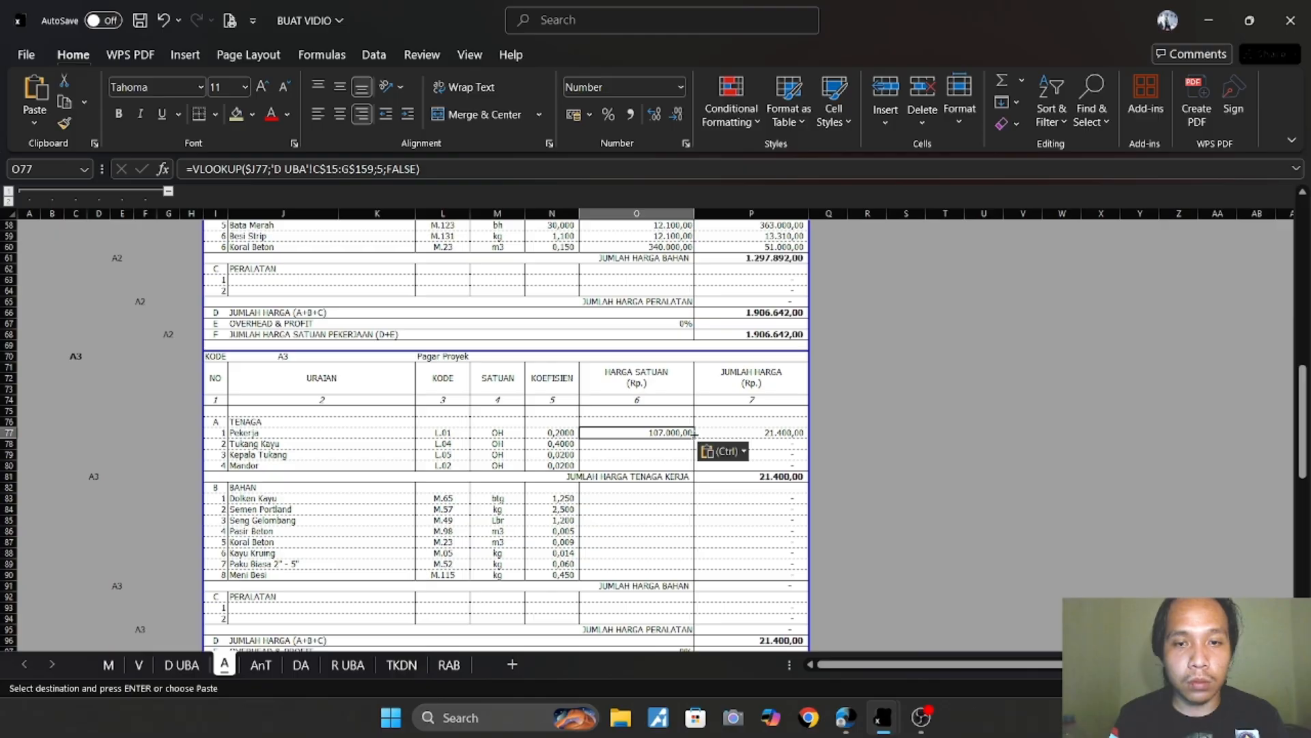
drag(694, 437, 688, 468)
Copy the Tukang Kayu VLOOKUP from O78 to Dolken Kayu in O83 and fill it through O90 for the A3 Bahan items.
scroll(667, 345, down, 3)
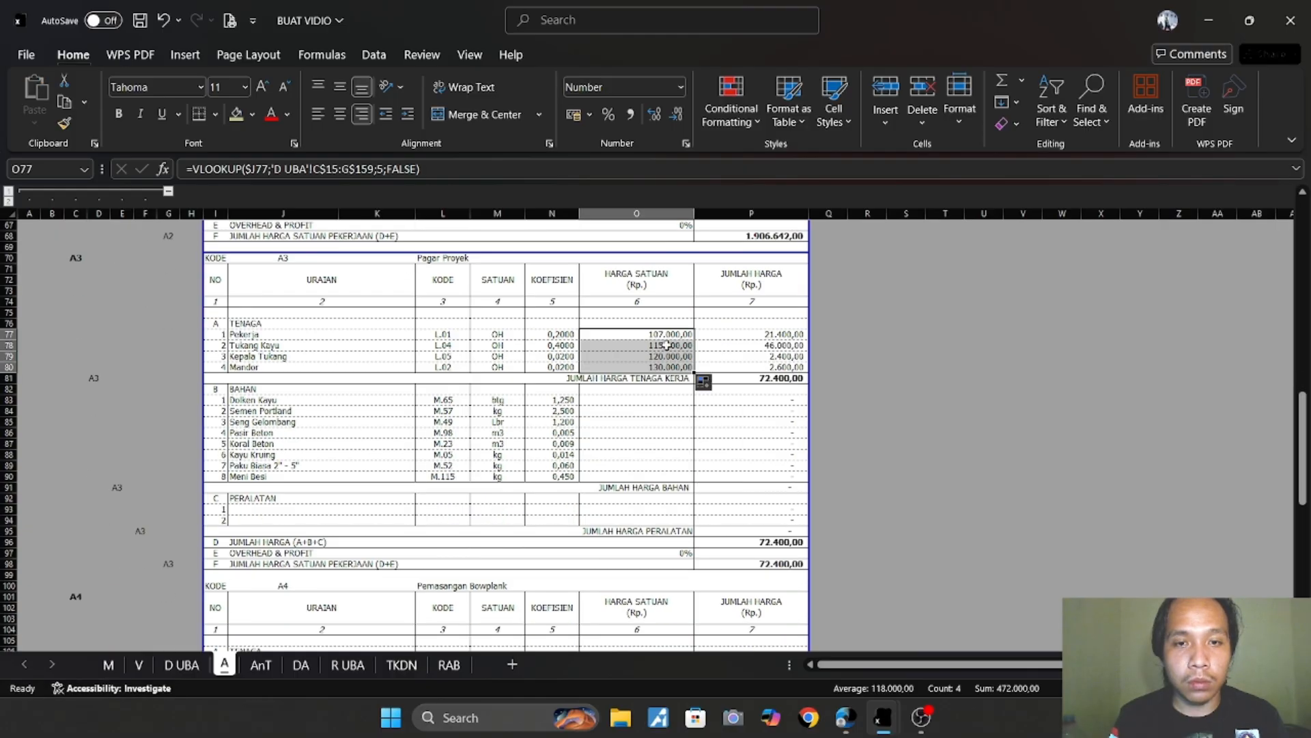
click(667, 344)
key(ctrl+c)
click(650, 402)
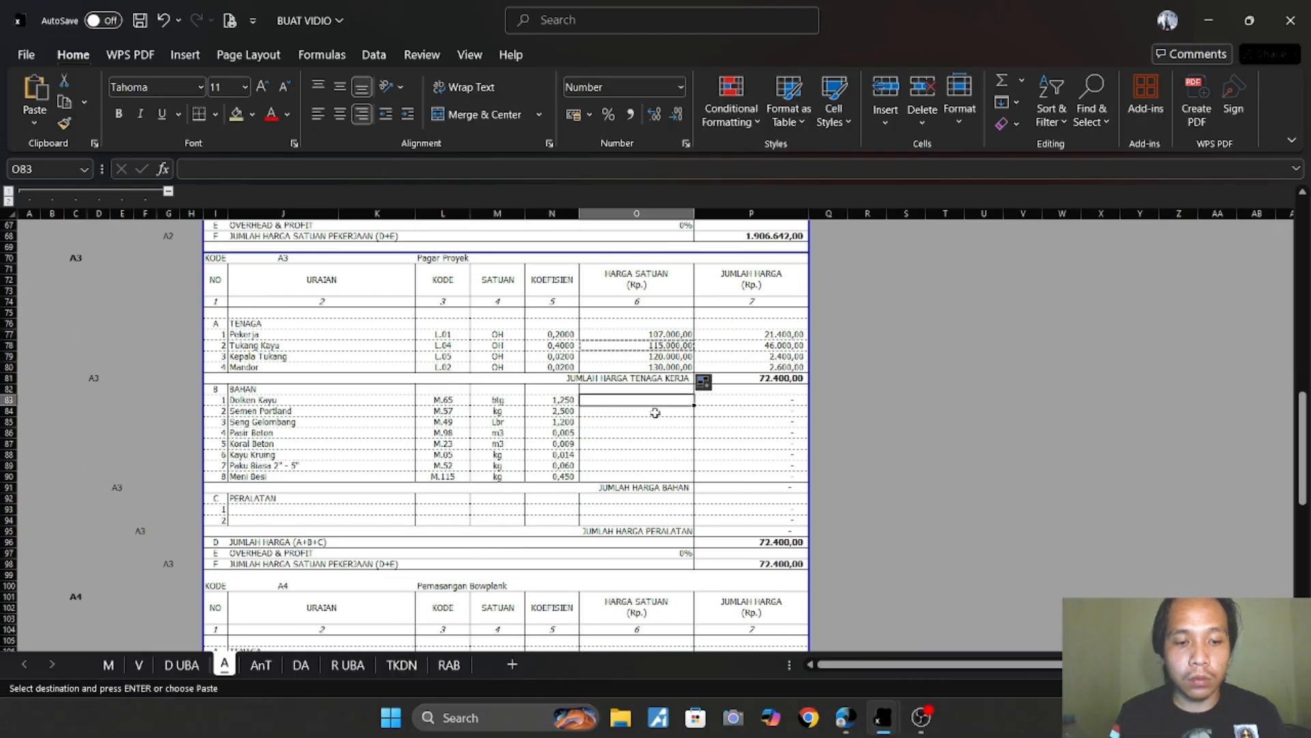
key(ctrl+v)
drag(694, 405, 684, 485)
Copy the VLOOKUP from O88 to the A4 Pemasangan Bowplank Pekerja cell O107 and fill it down the Tenaga items to O110.
scroll(647, 460, down, 4)
click(687, 325)
key(ctrl+c)
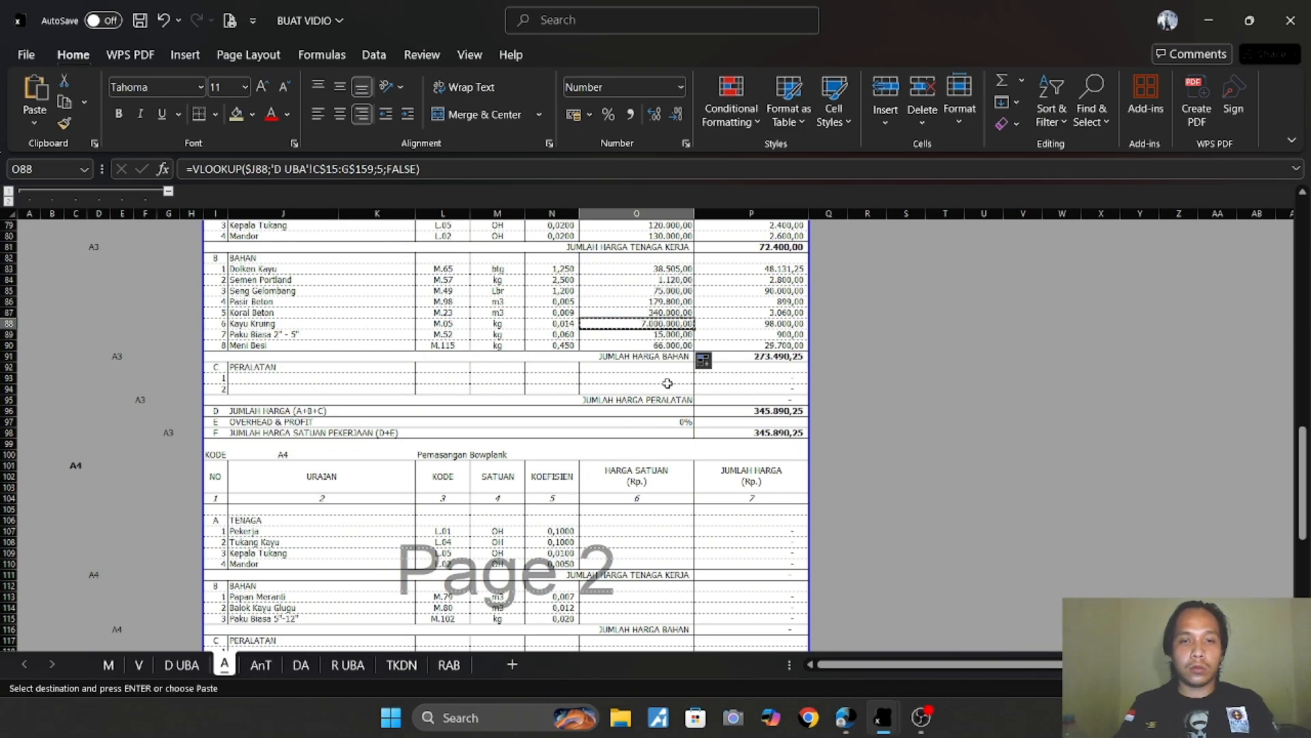
scroll(667, 384, down, 3)
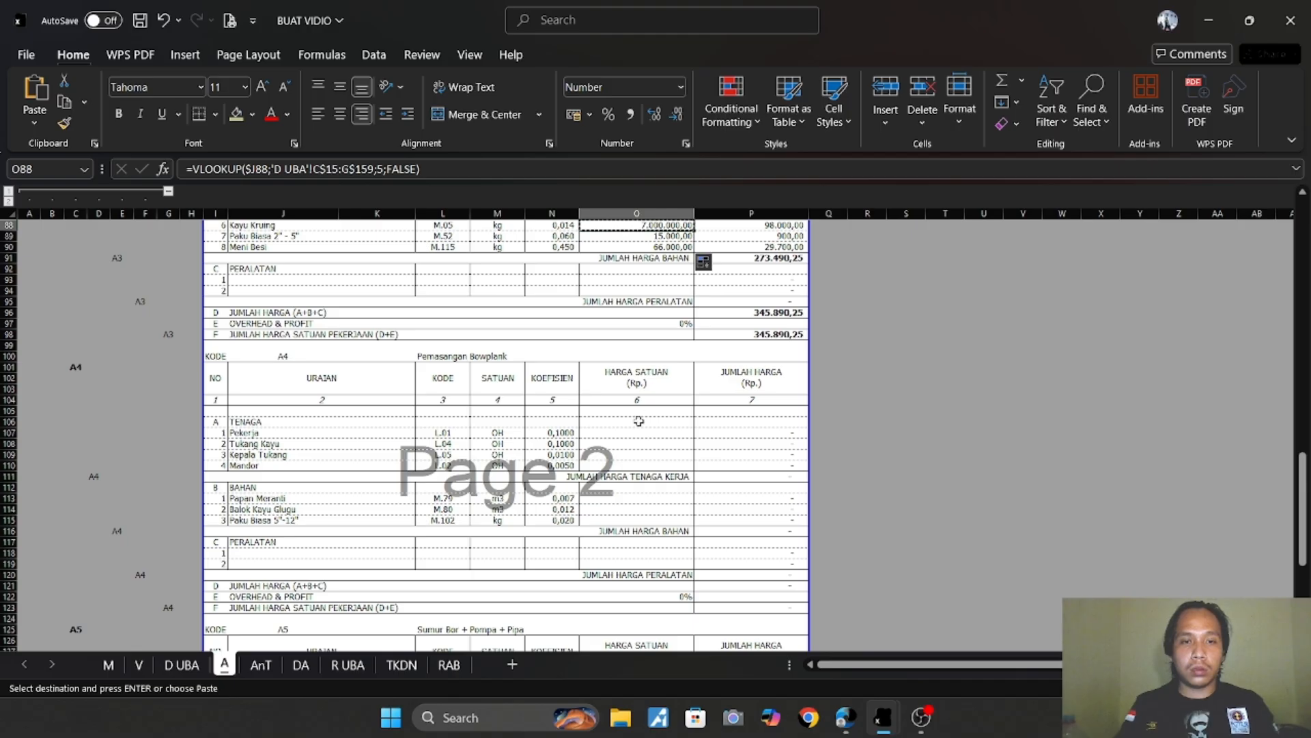
click(643, 433)
key(ctrl+v)
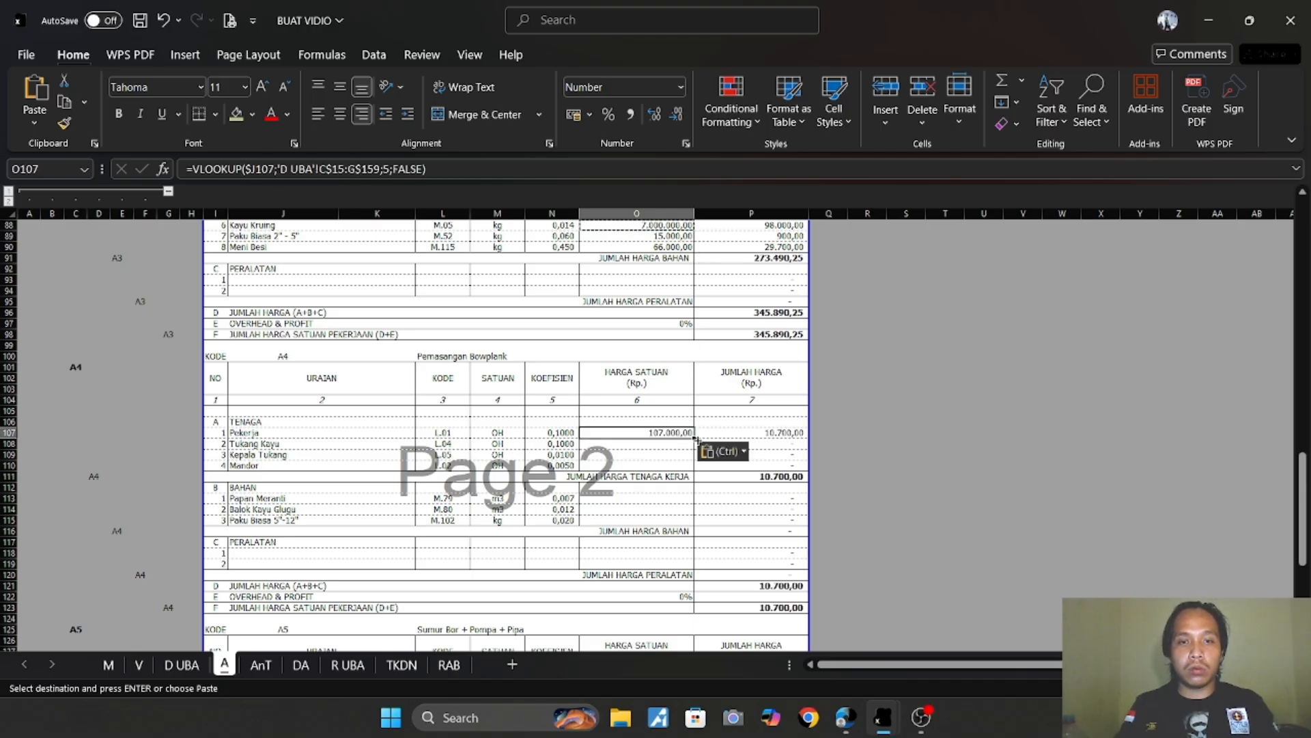
drag(696, 439, 691, 467)
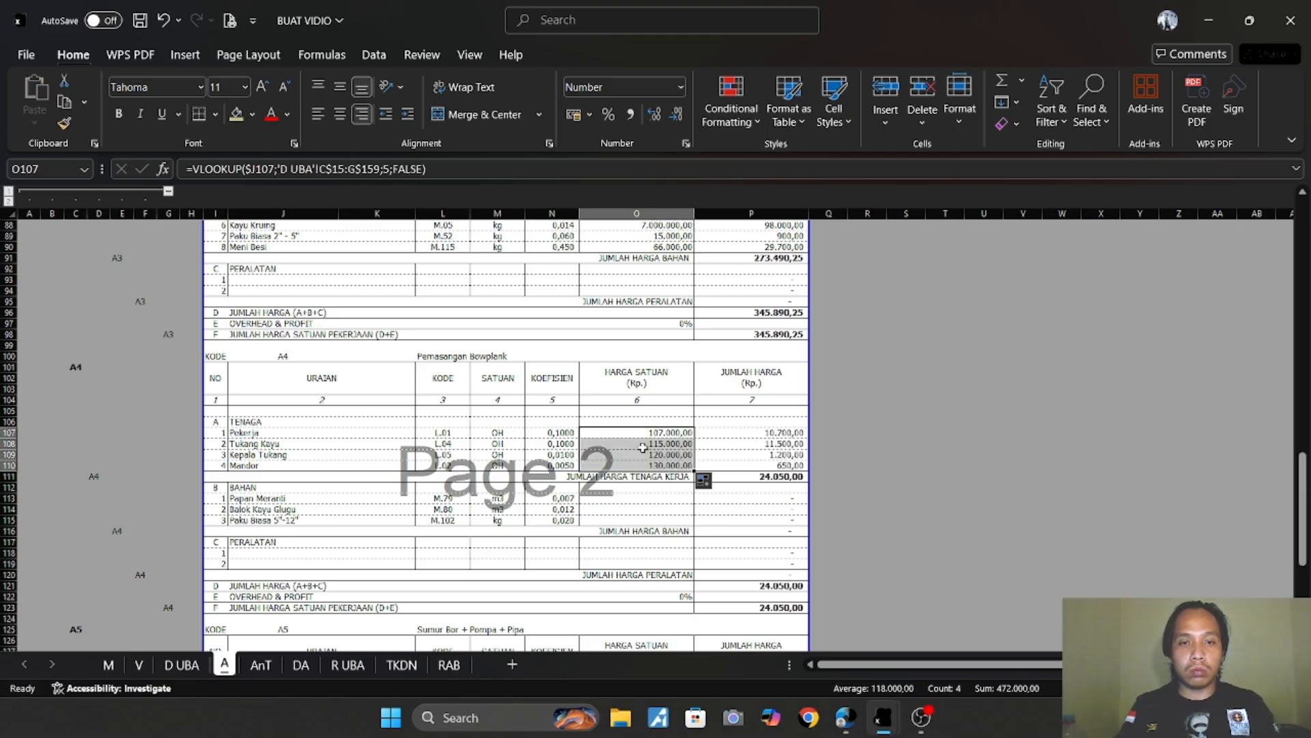
Copy the VLOOKUP from O108 to Papan Meranti in O113 and fill it through O115 for the A4 Bahan items.
click(642, 445)
key(ctrl+c)
scroll(654, 439, down, 2)
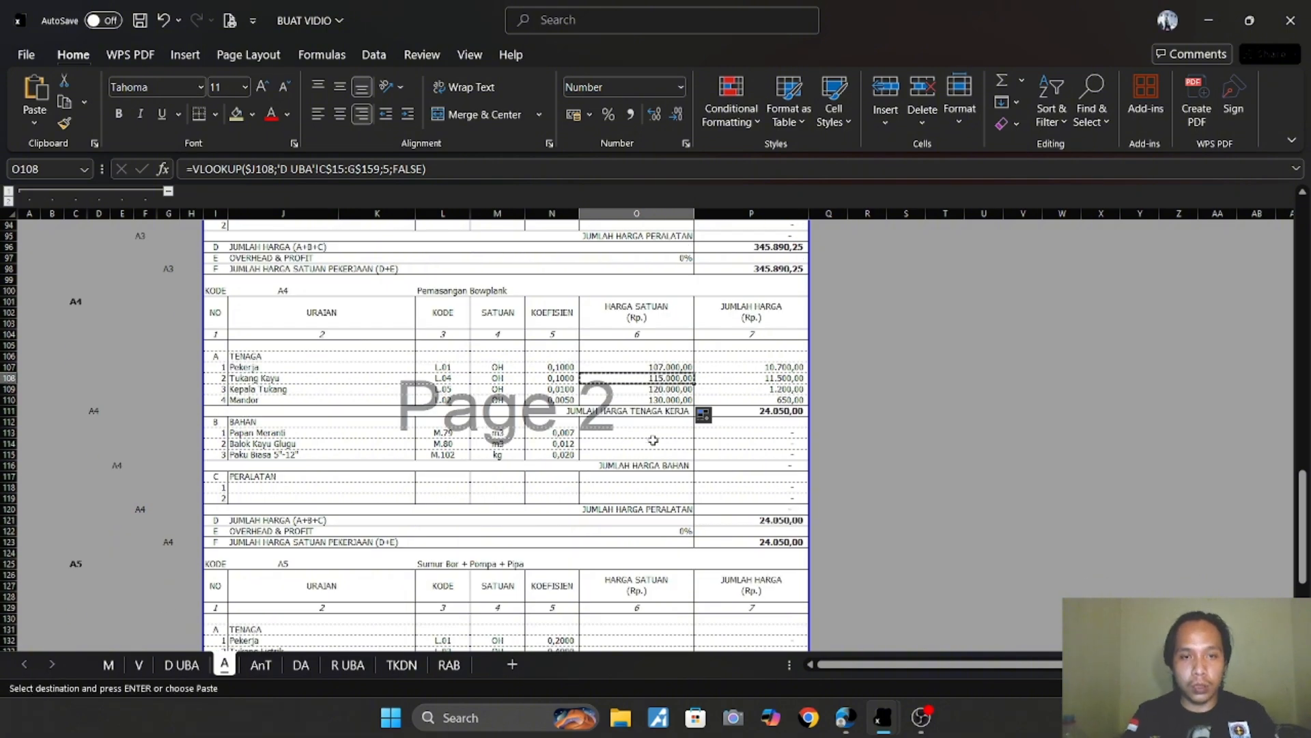
click(673, 432)
key(ctrl+v)
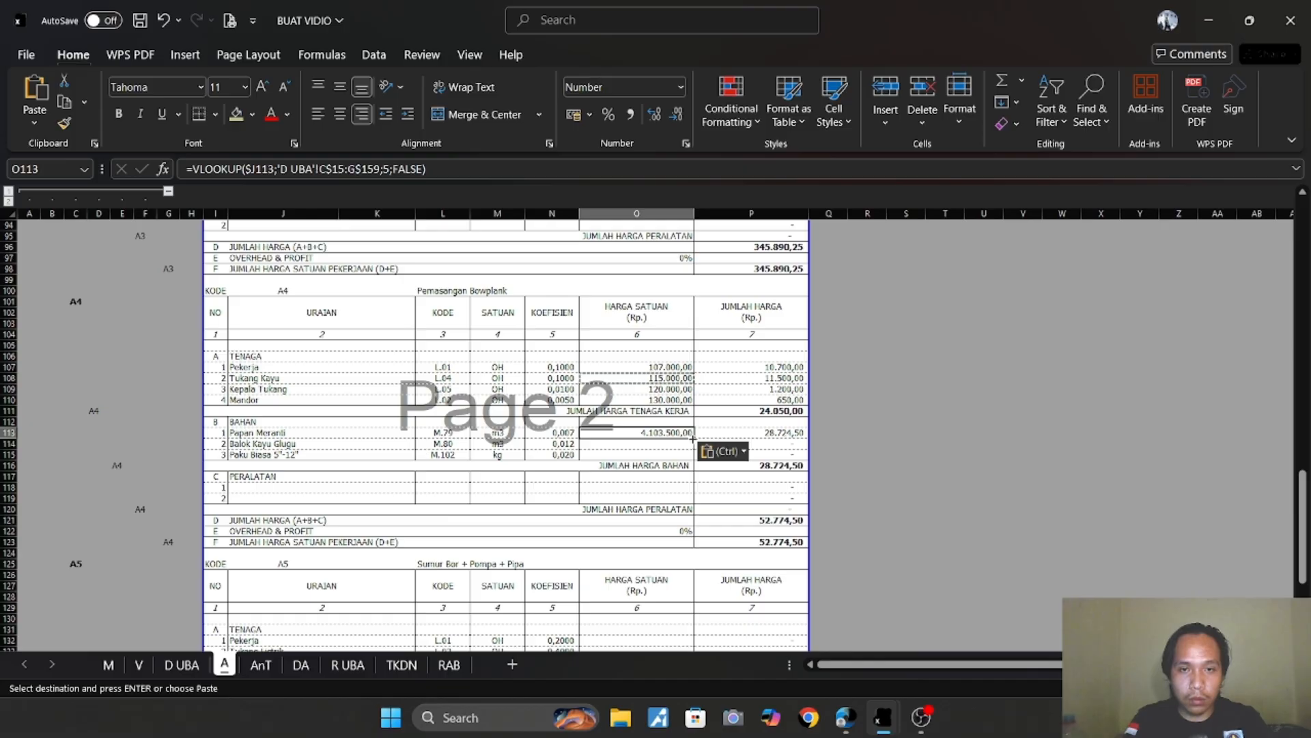
drag(693, 437, 692, 456)
Copy the VLOOKUP from O115 to the A5 Sumur Bor Pekerja cell O132 and fill it down the Tenaga items to O135.
scroll(652, 385, down, 4)
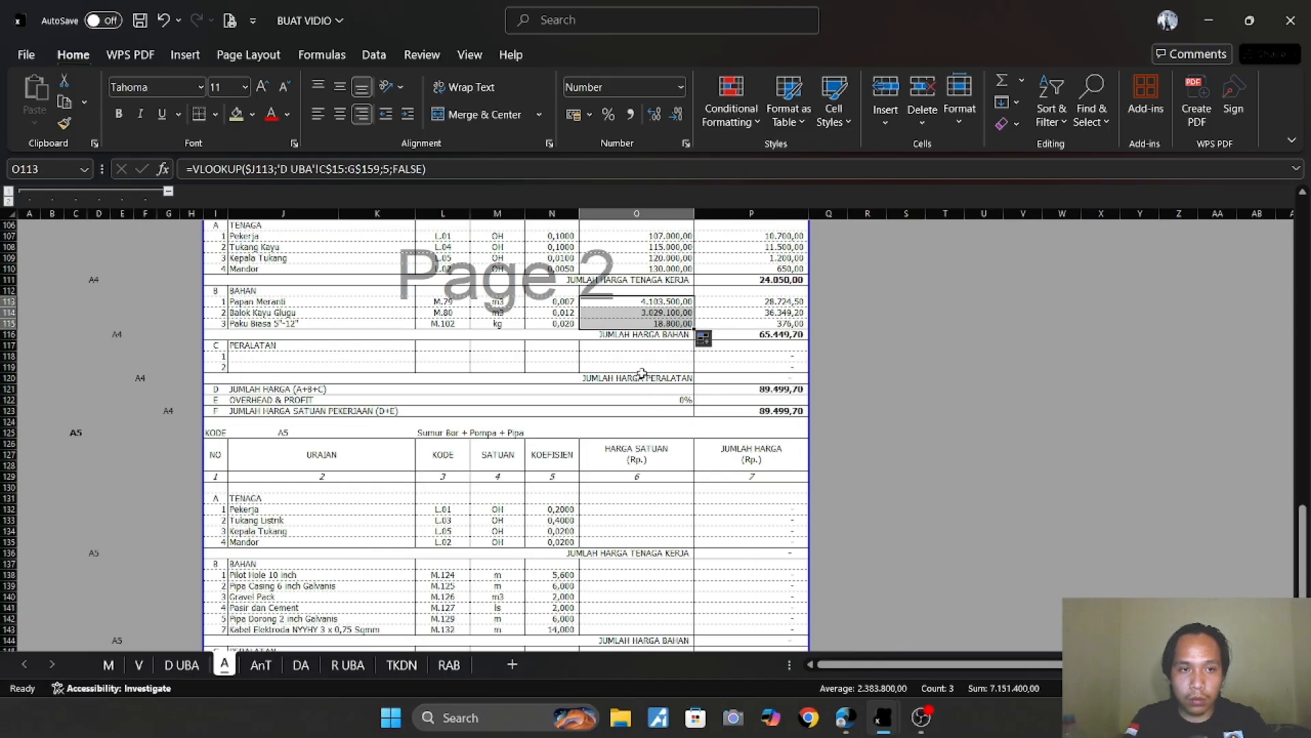
scroll(642, 374, down, 3)
scroll(635, 266, up, 2)
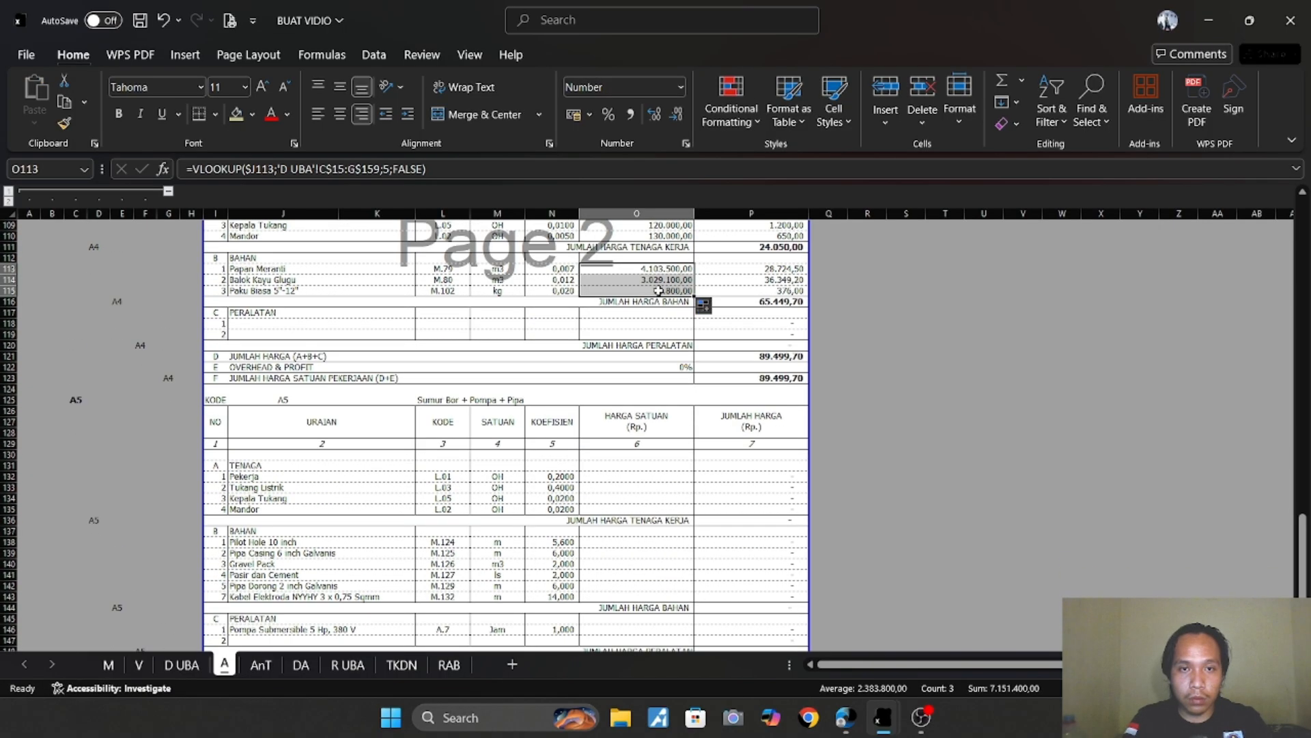
key(ctrl+c)
click(640, 476)
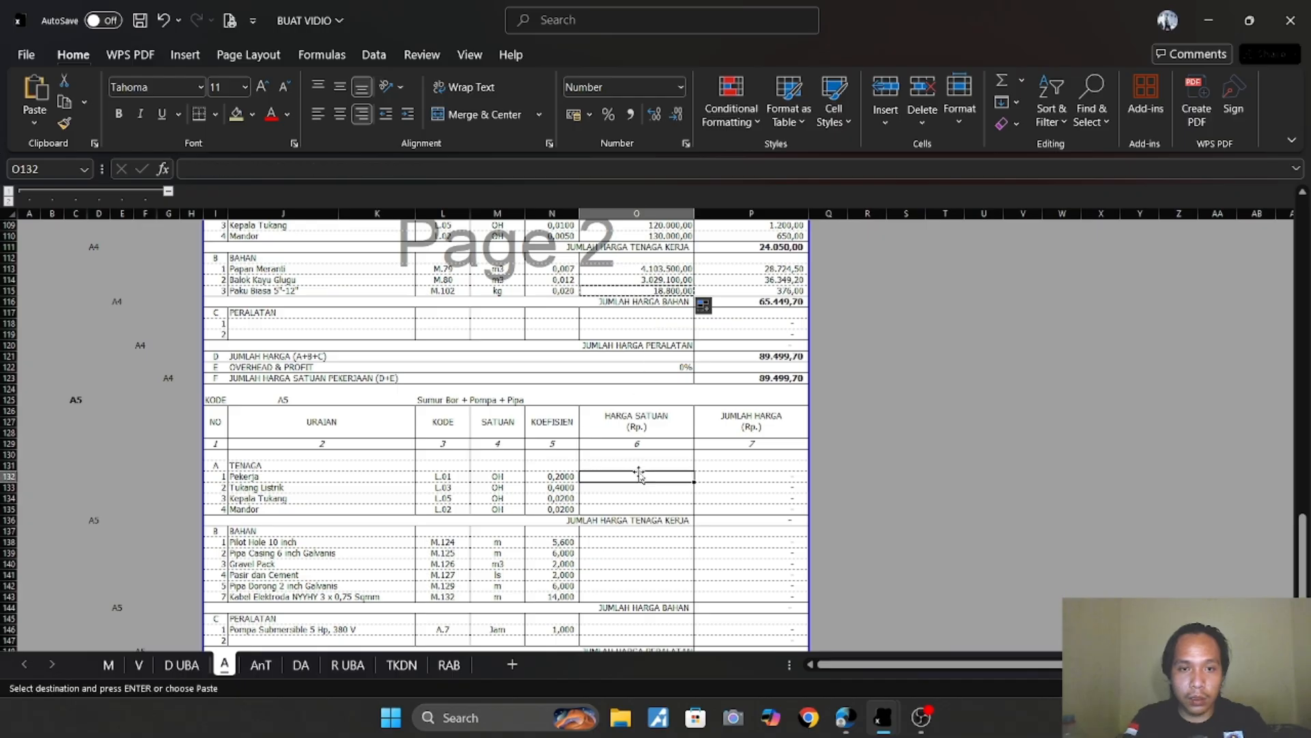
key(ctrl+v)
drag(694, 504, 689, 514)
Copy the Pekerja VLOOKUP from O132 to Pilot Hole 10 inch in O138 and fill it through O143 for the A5 Bahan items.
click(670, 474)
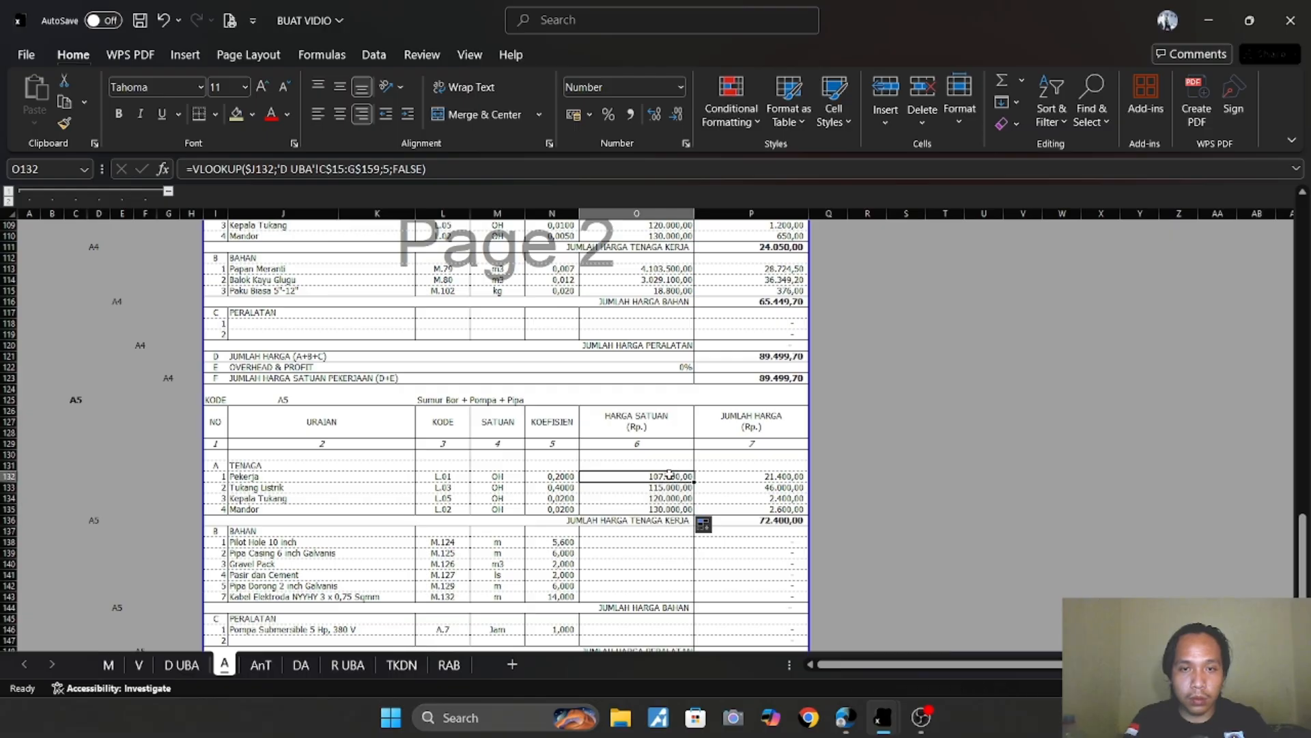
key(ctrl+c)
scroll(670, 477, down, 2)
click(662, 476)
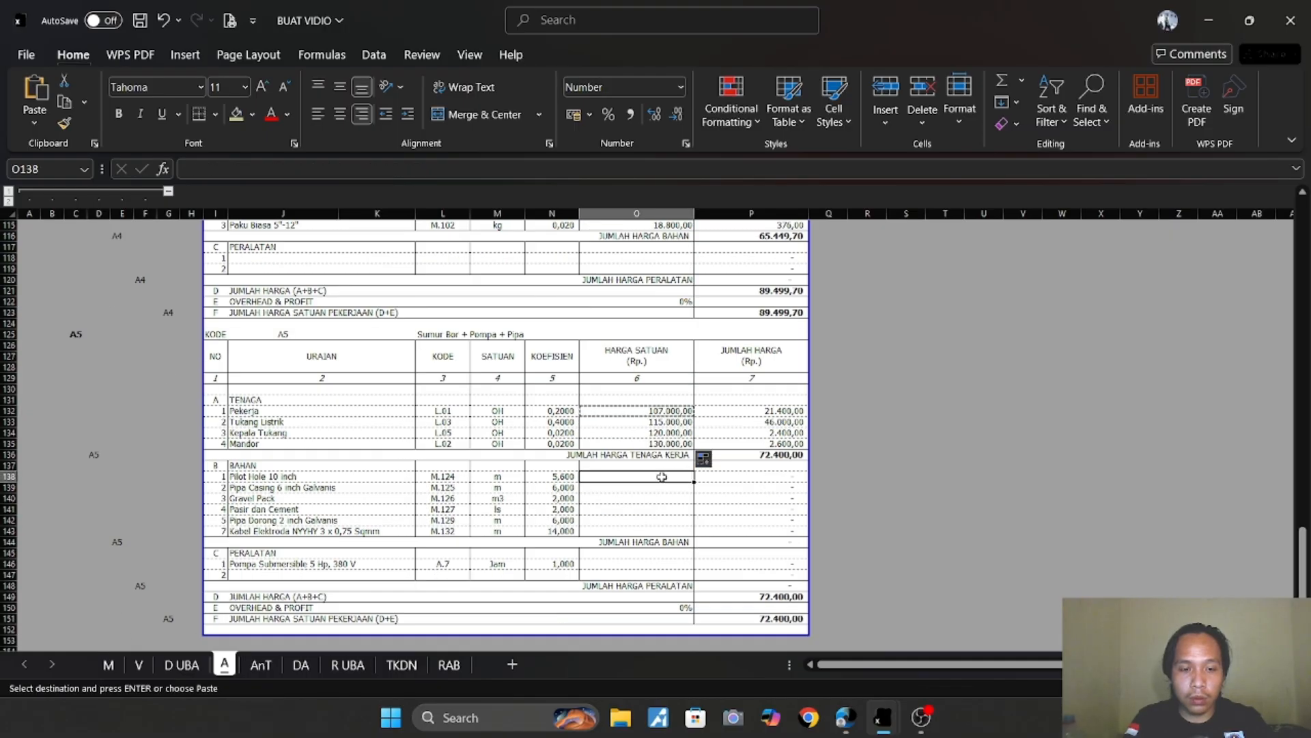
key(ctrl+v)
drag(694, 481, 691, 536)
Copy the Gravel Pack VLOOKUP from O140 to the A5 Peralatan item Pompa Submersible 5 Hp in O146.
click(657, 501)
key(ctrl+c)
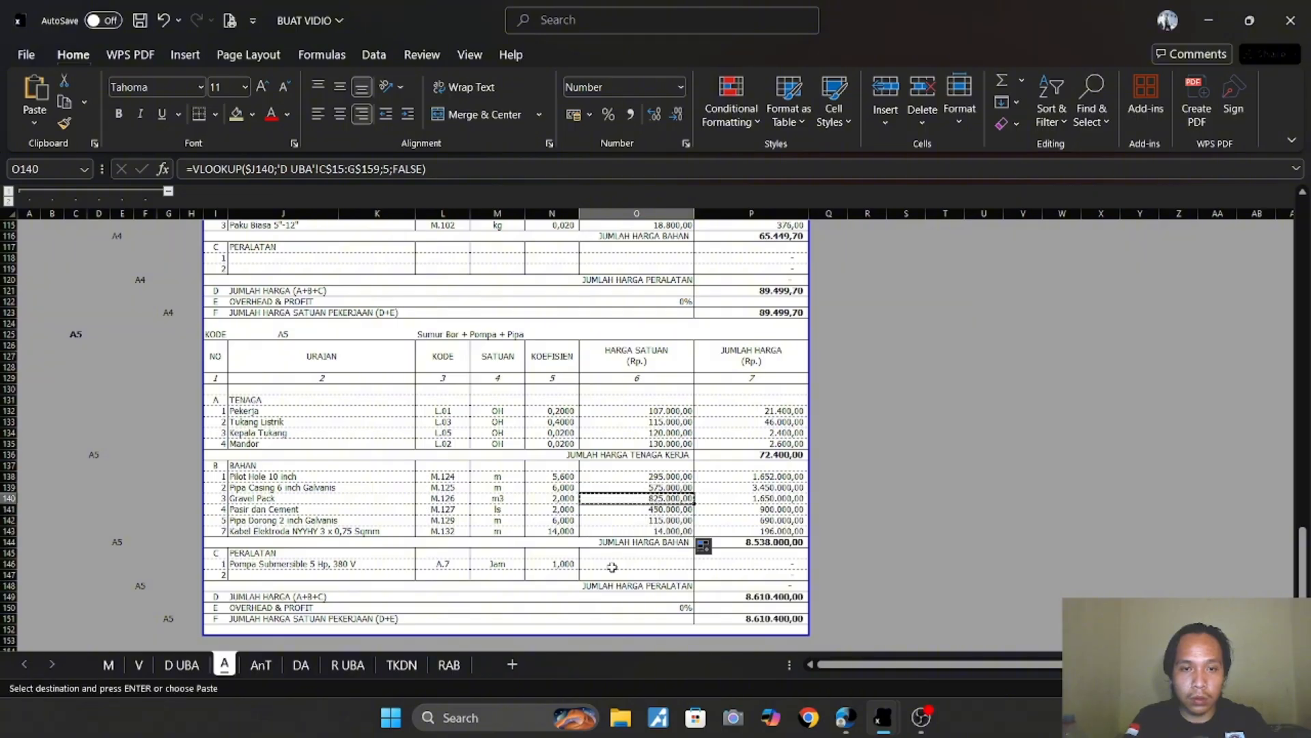
click(673, 561)
key(ctrl+v)
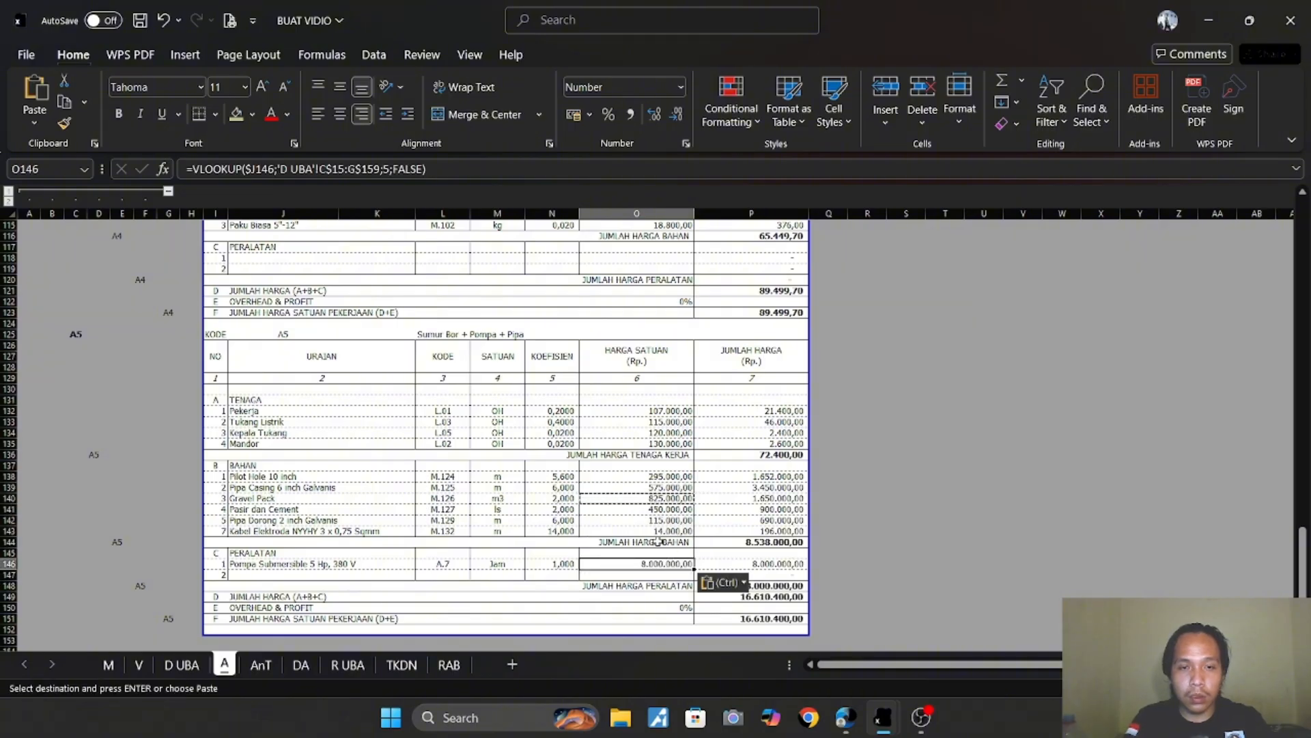
Review the filled A1 to A5 analyses on the A sheet and compare them with the work items on the V sheet.
scroll(657, 541, up, 10)
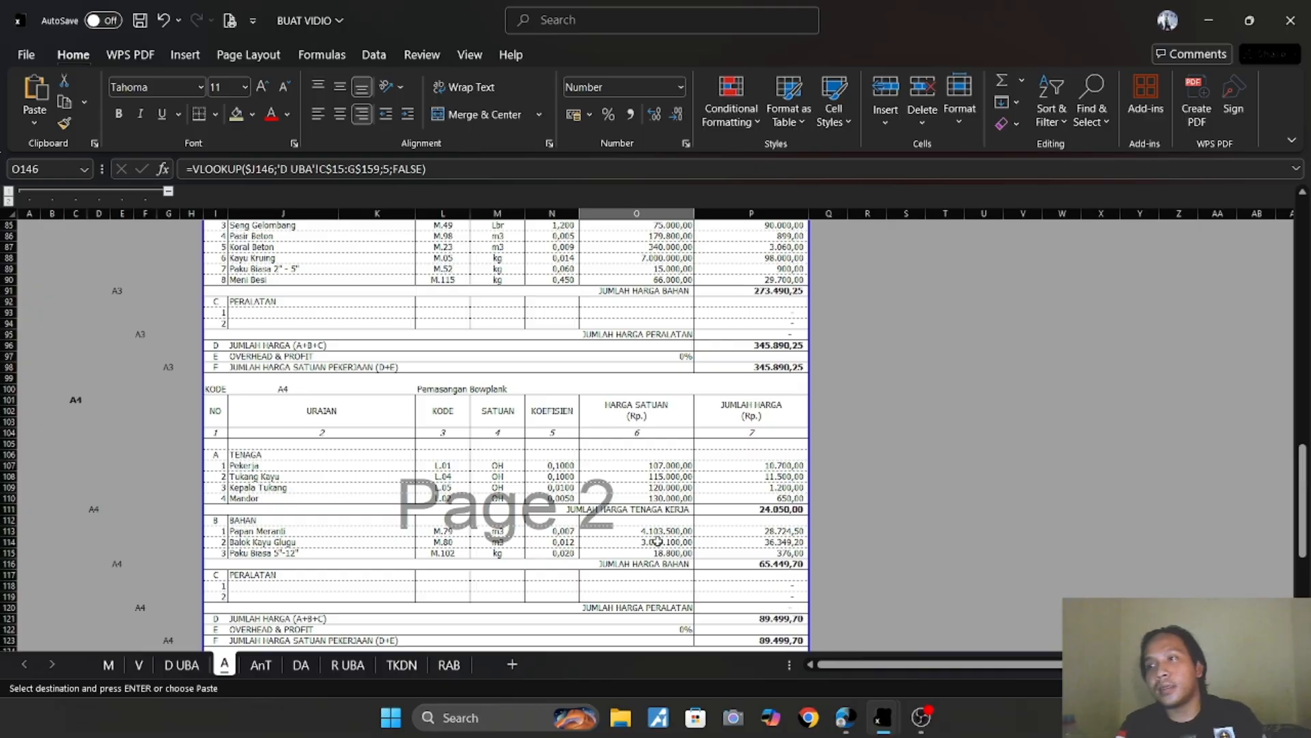
scroll(657, 541, up, 20)
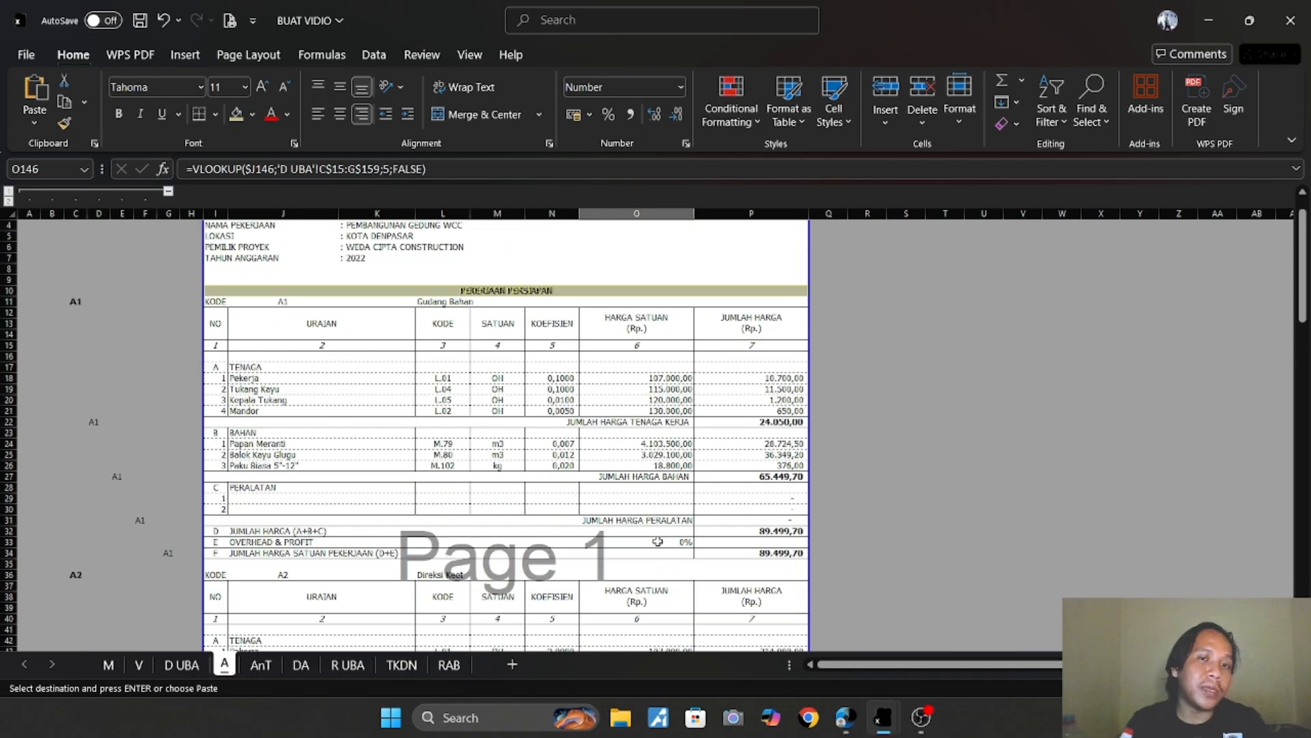
scroll(657, 541, down, 17)
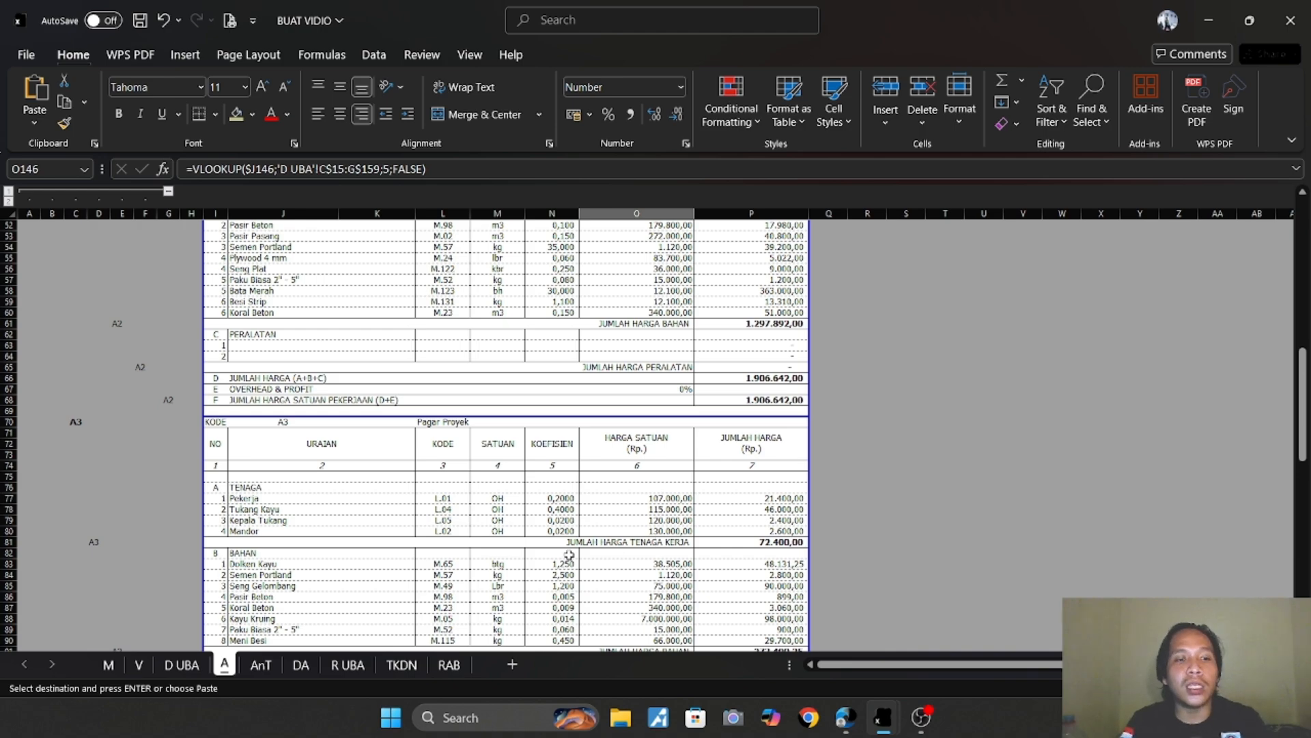
click(139, 665)
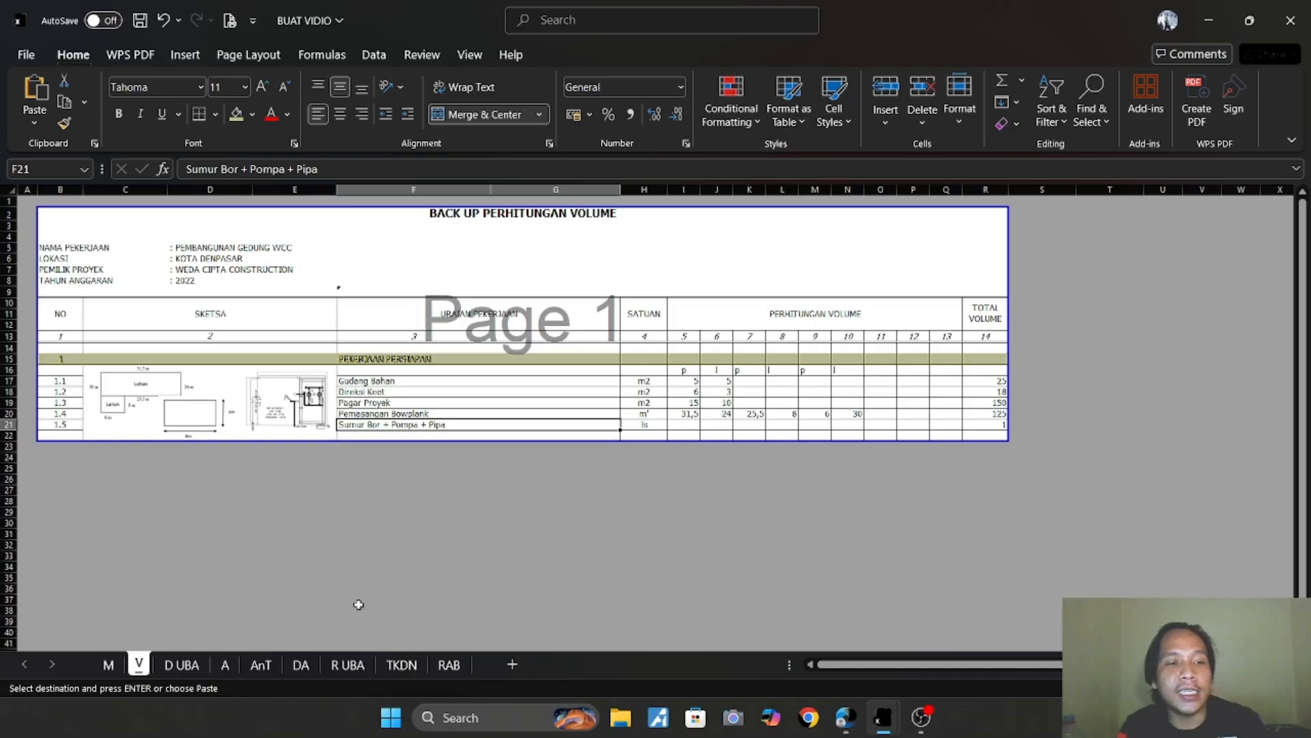
click(225, 665)
scroll(436, 526, up, 3)
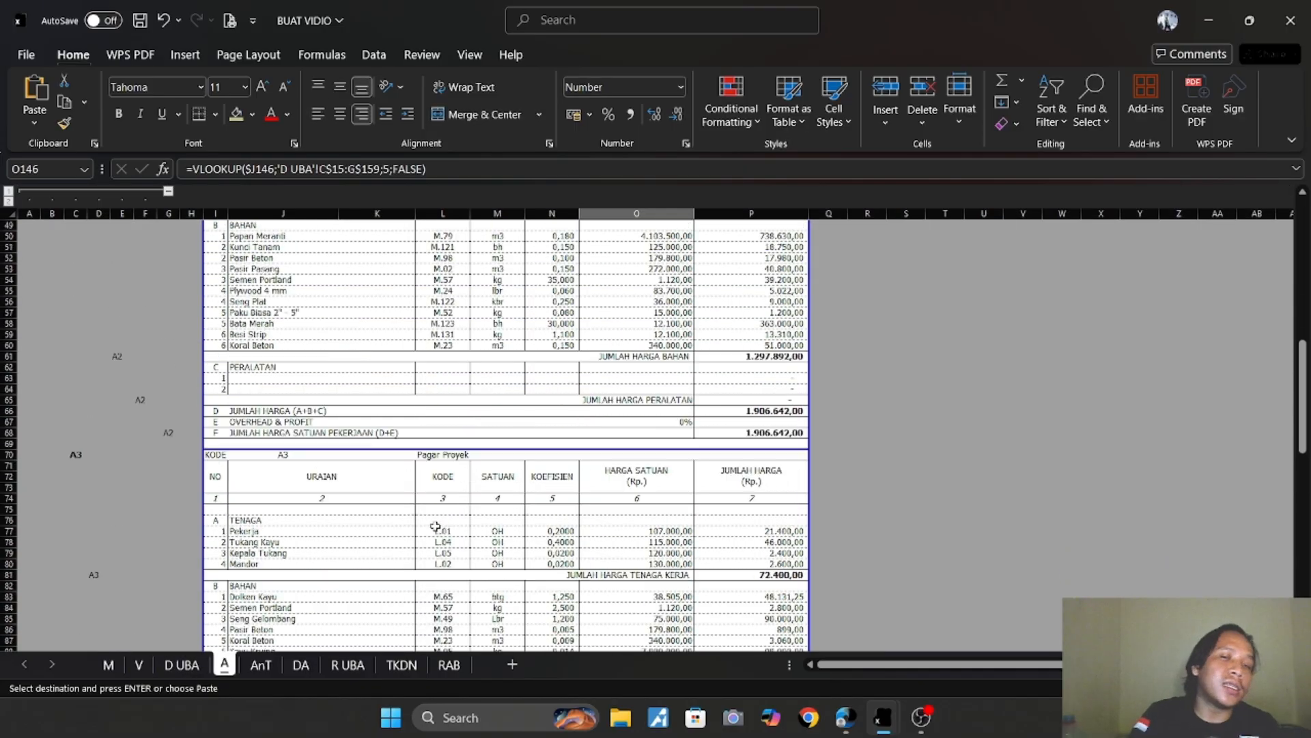
Look through the codes and work titles of the A1 to A5 unit price analyses on the A sheet.
scroll(435, 527, up, 15)
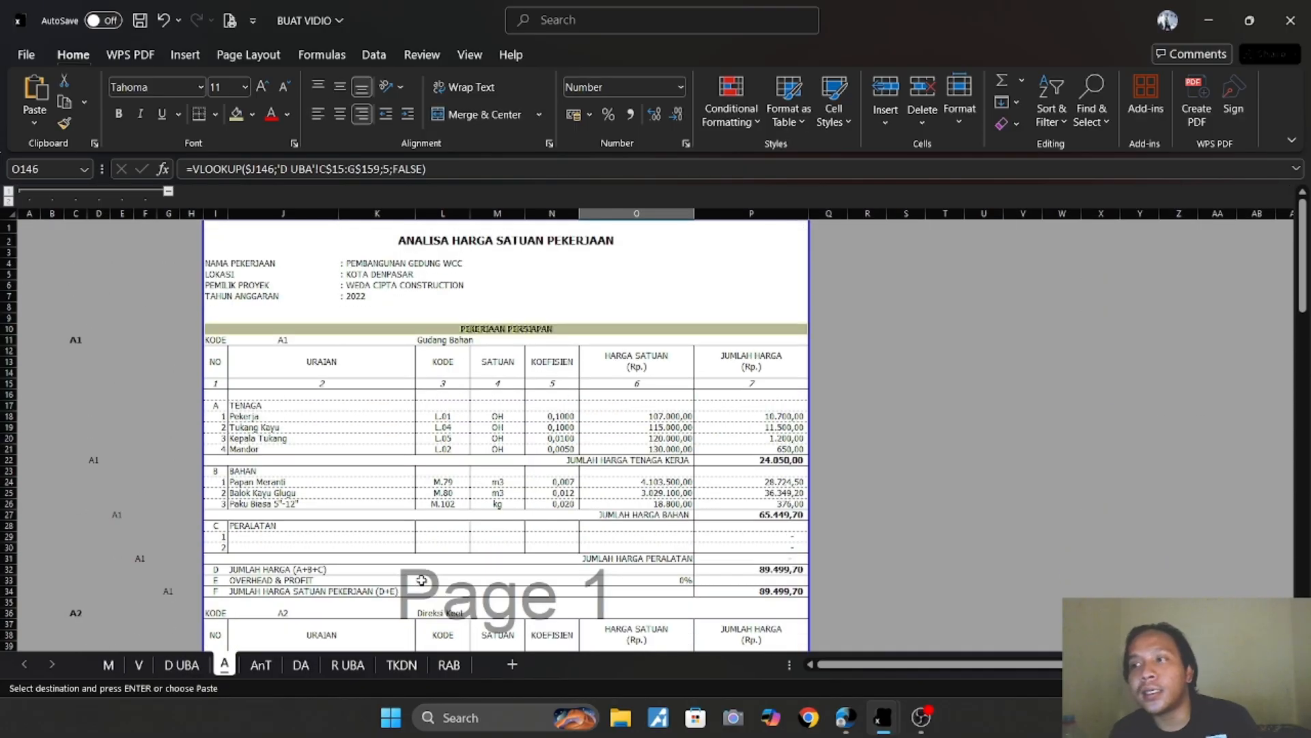
scroll(461, 553, down, 6)
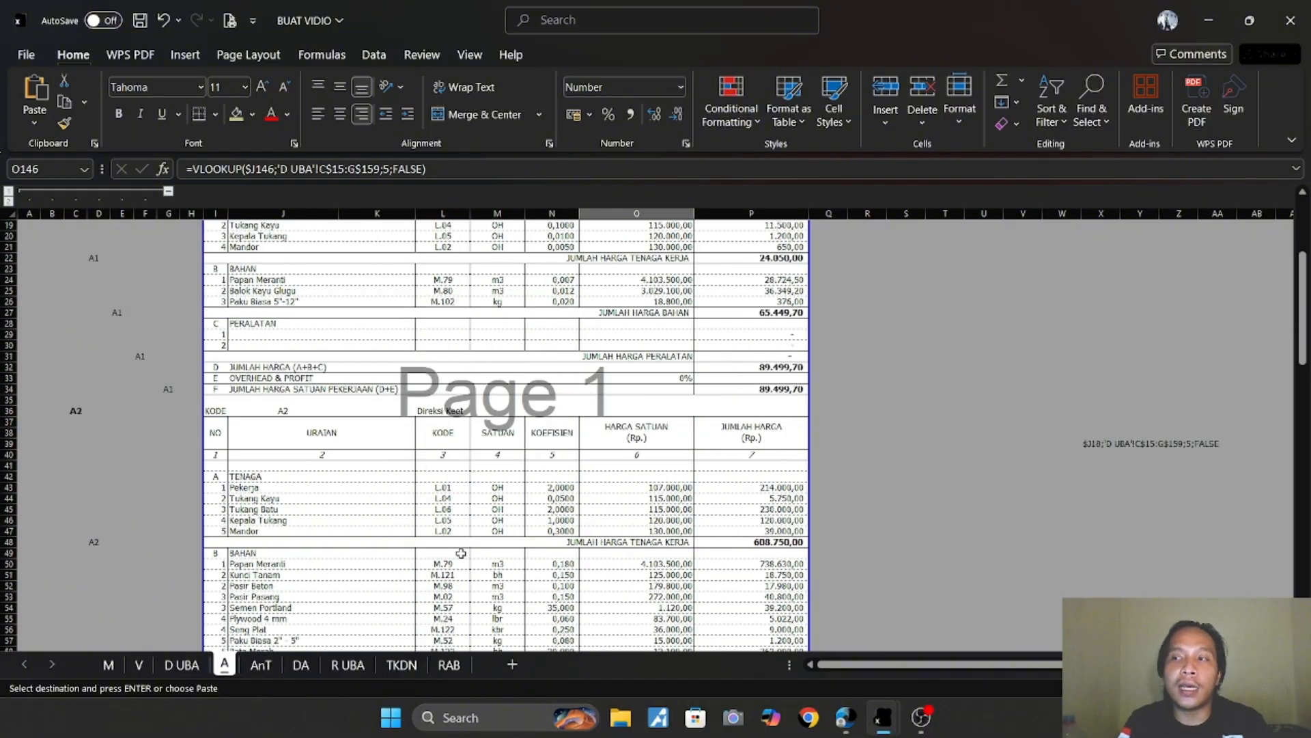
scroll(461, 553, up, 6)
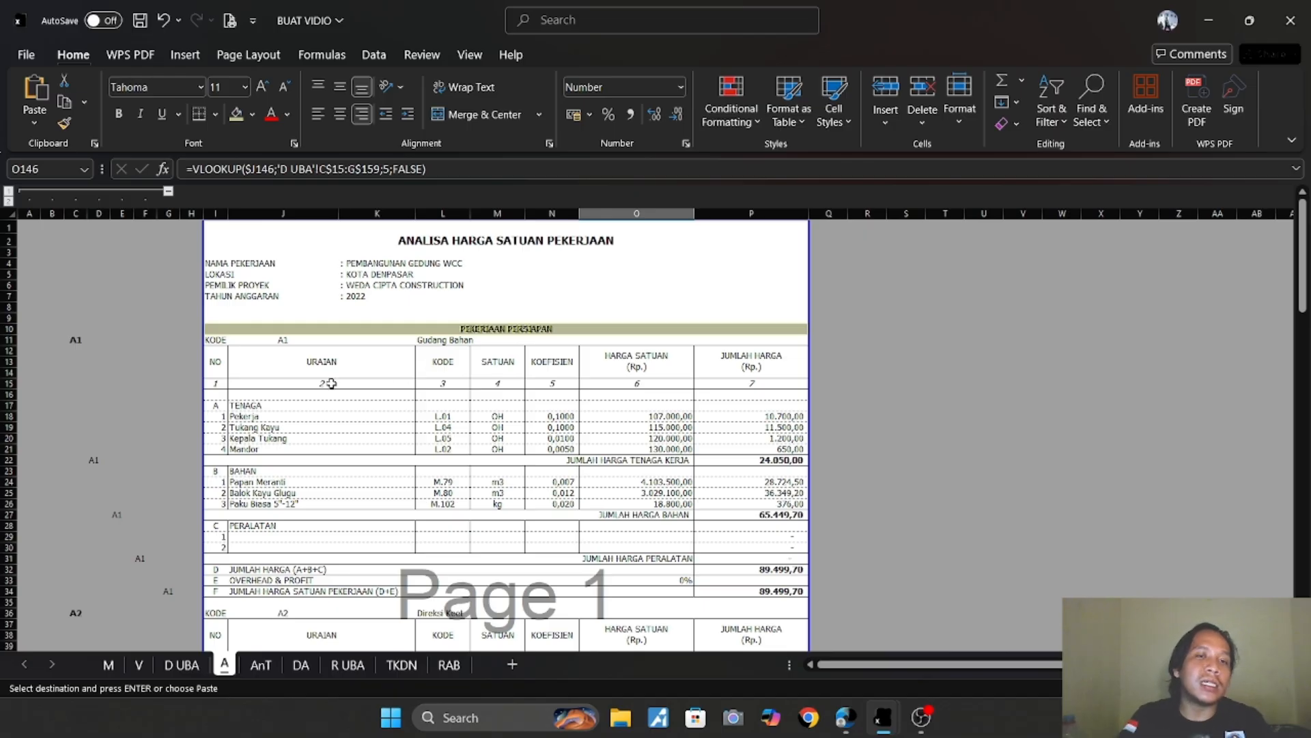
scroll(331, 384, down, 5)
scroll(331, 383, down, 13)
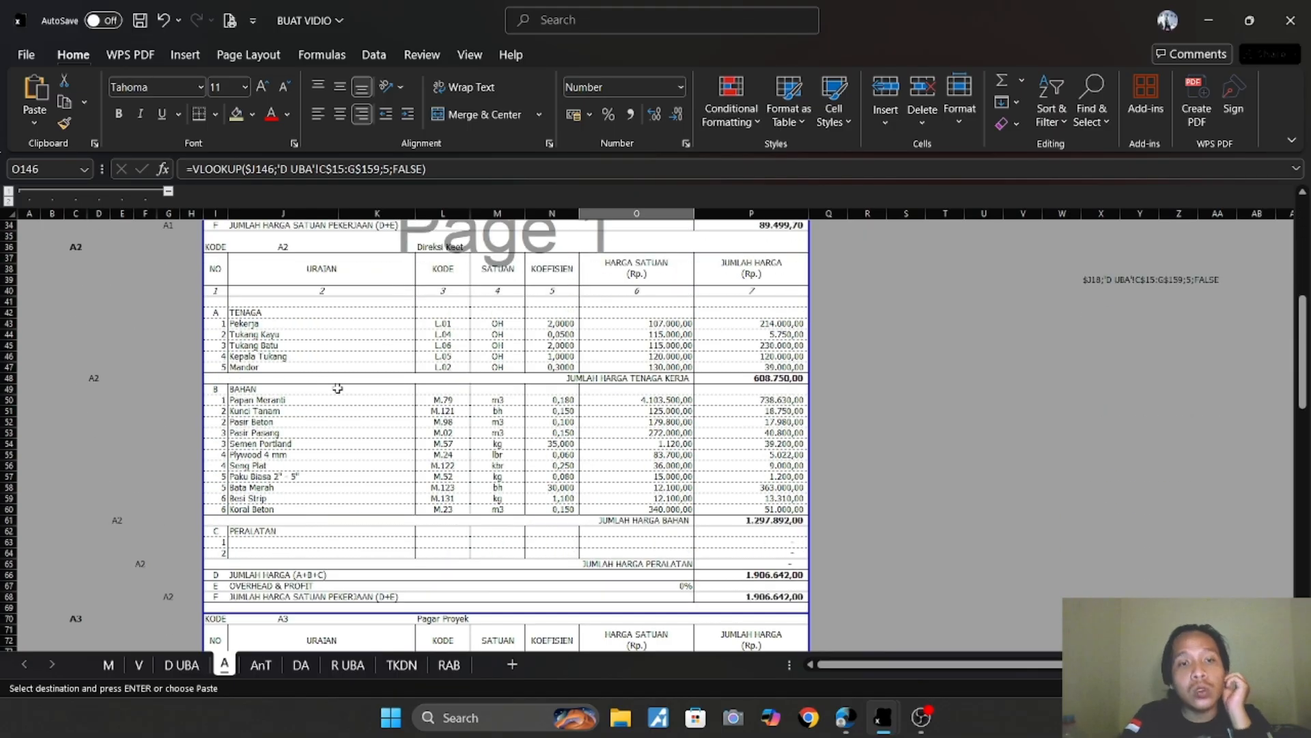
scroll(338, 388, up, 9)
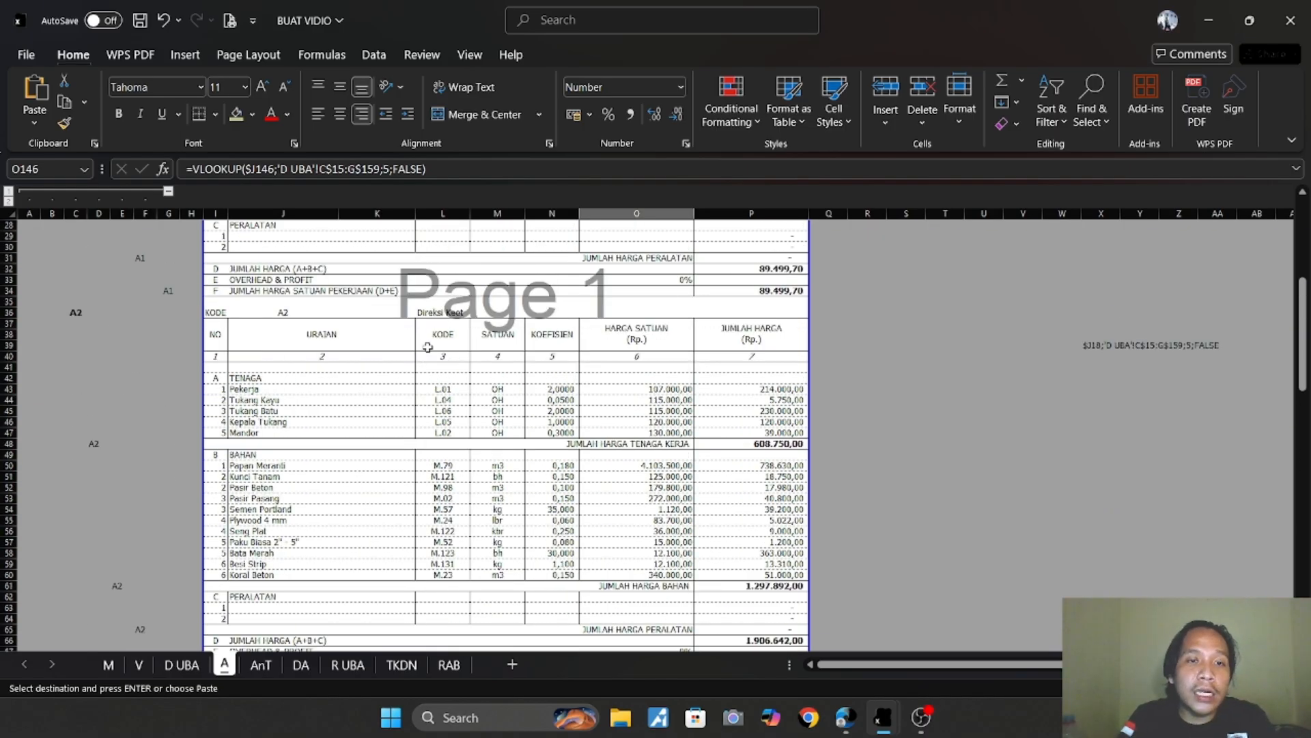
scroll(348, 471, down, 5)
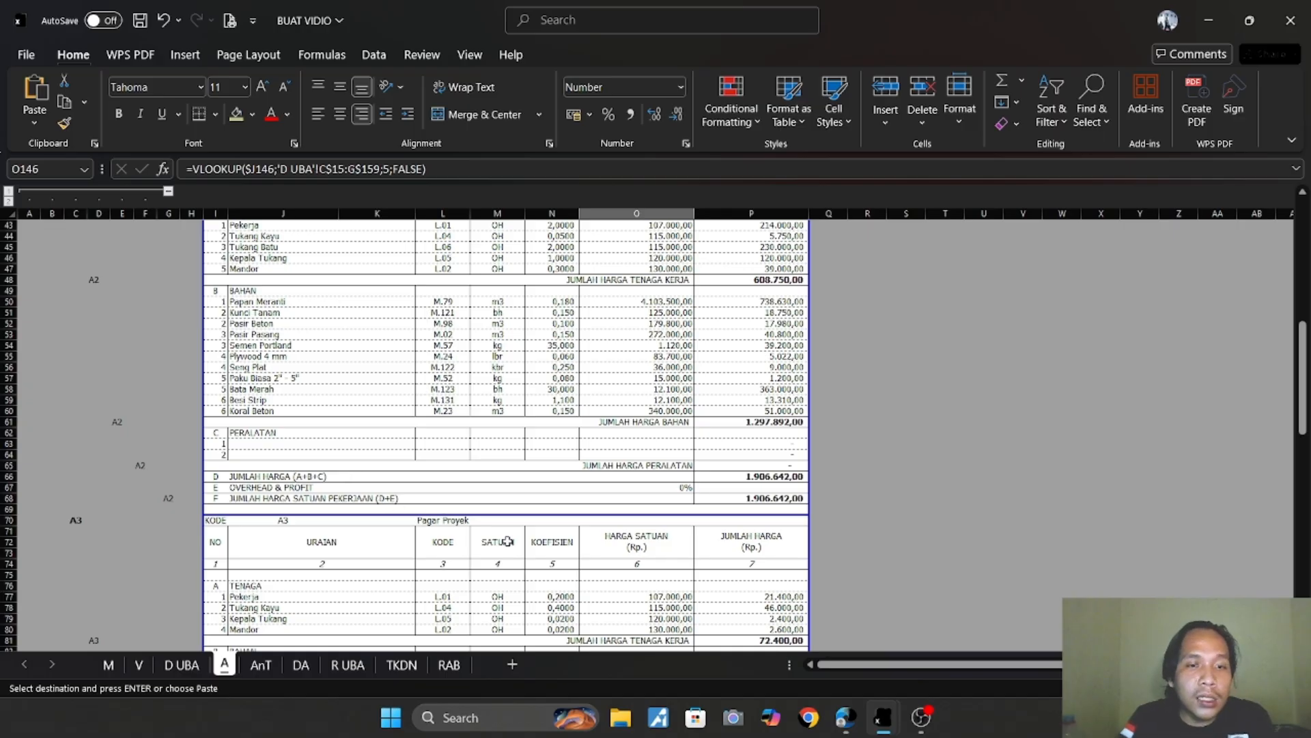
scroll(508, 541, down, 2)
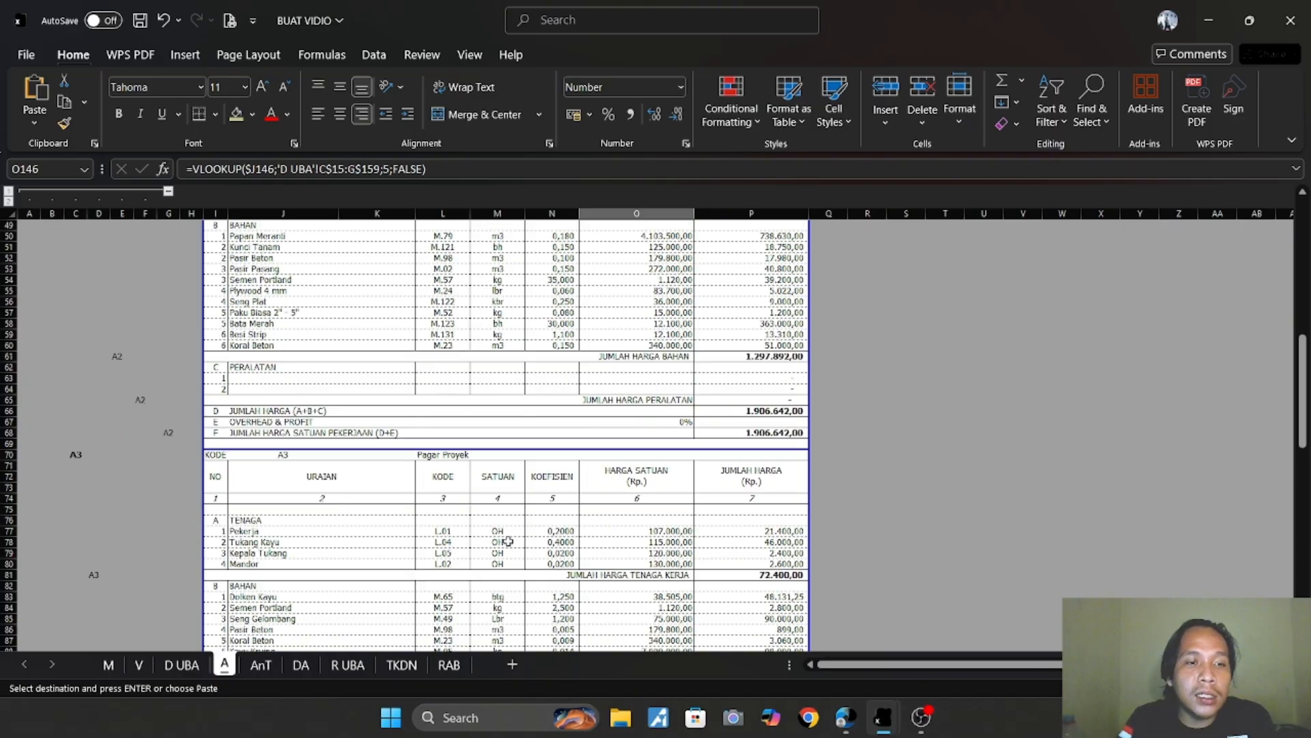
click(295, 455)
scroll(414, 449, down, 9)
scroll(414, 449, down, 1)
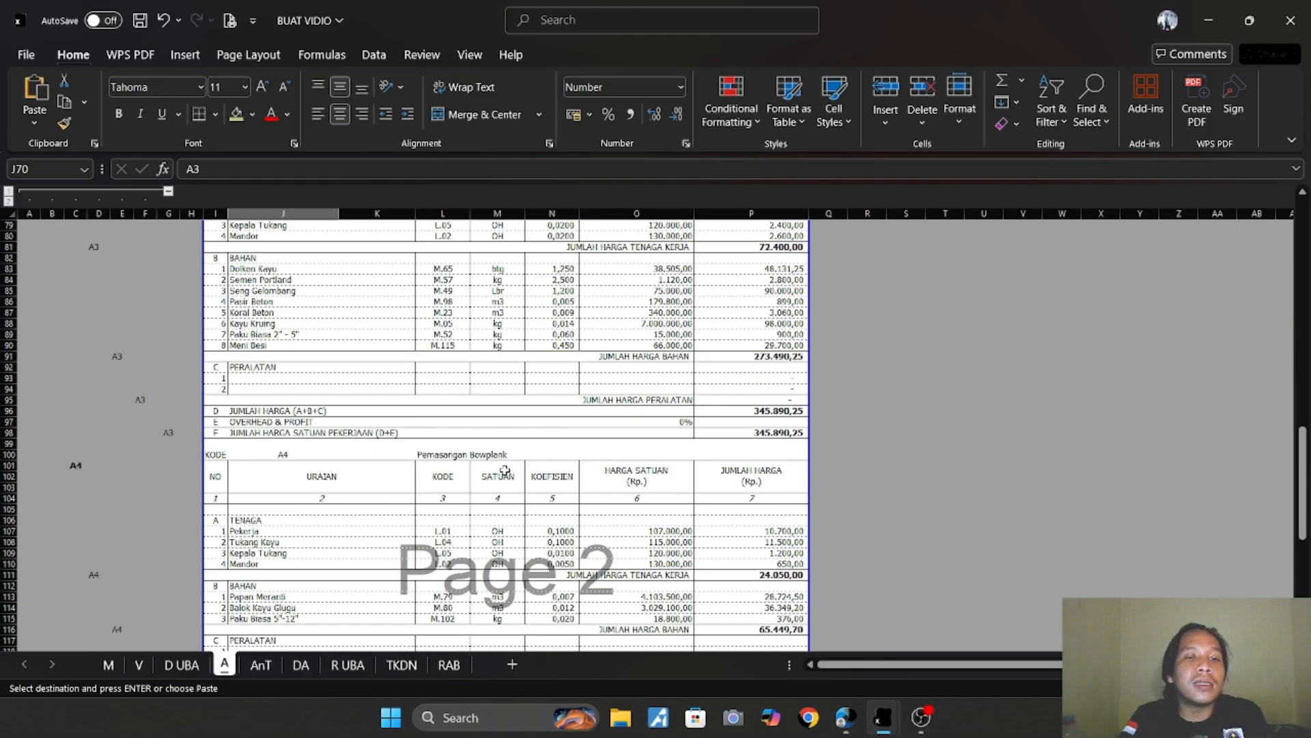
click(458, 454)
click(283, 455)
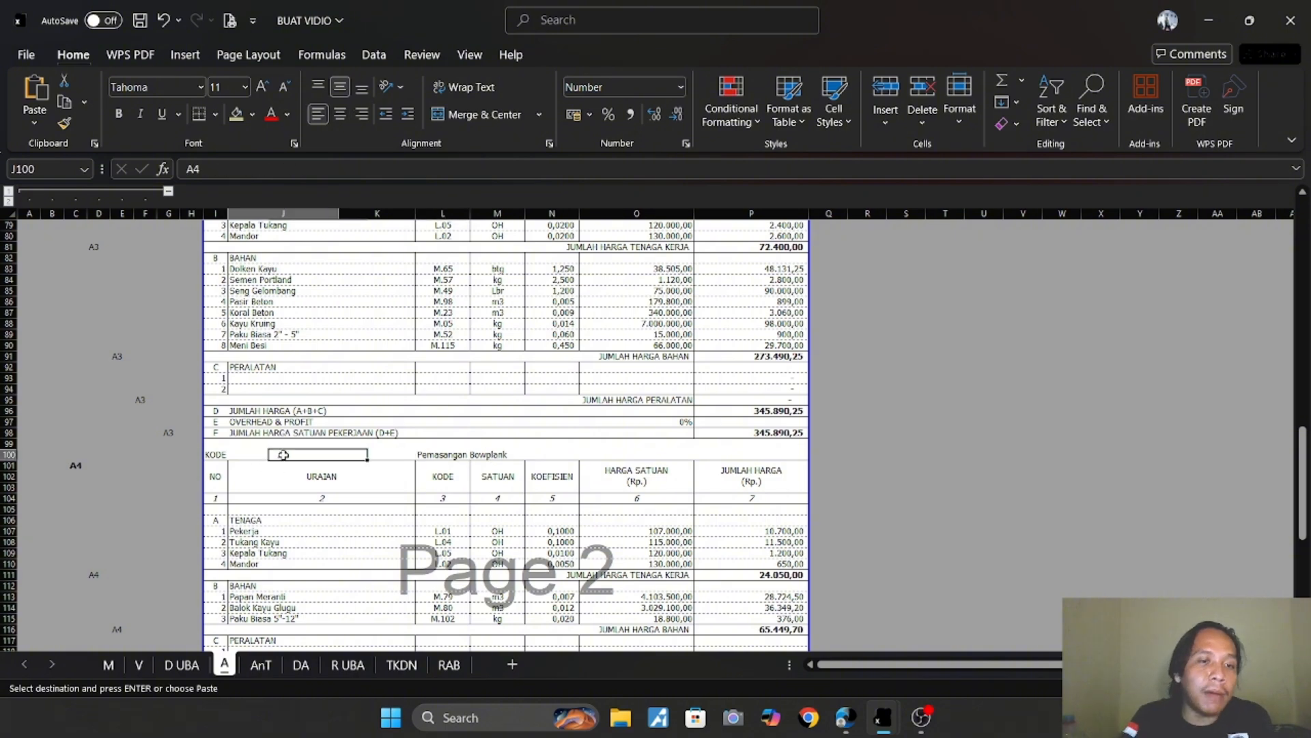
scroll(282, 454, down, 7)
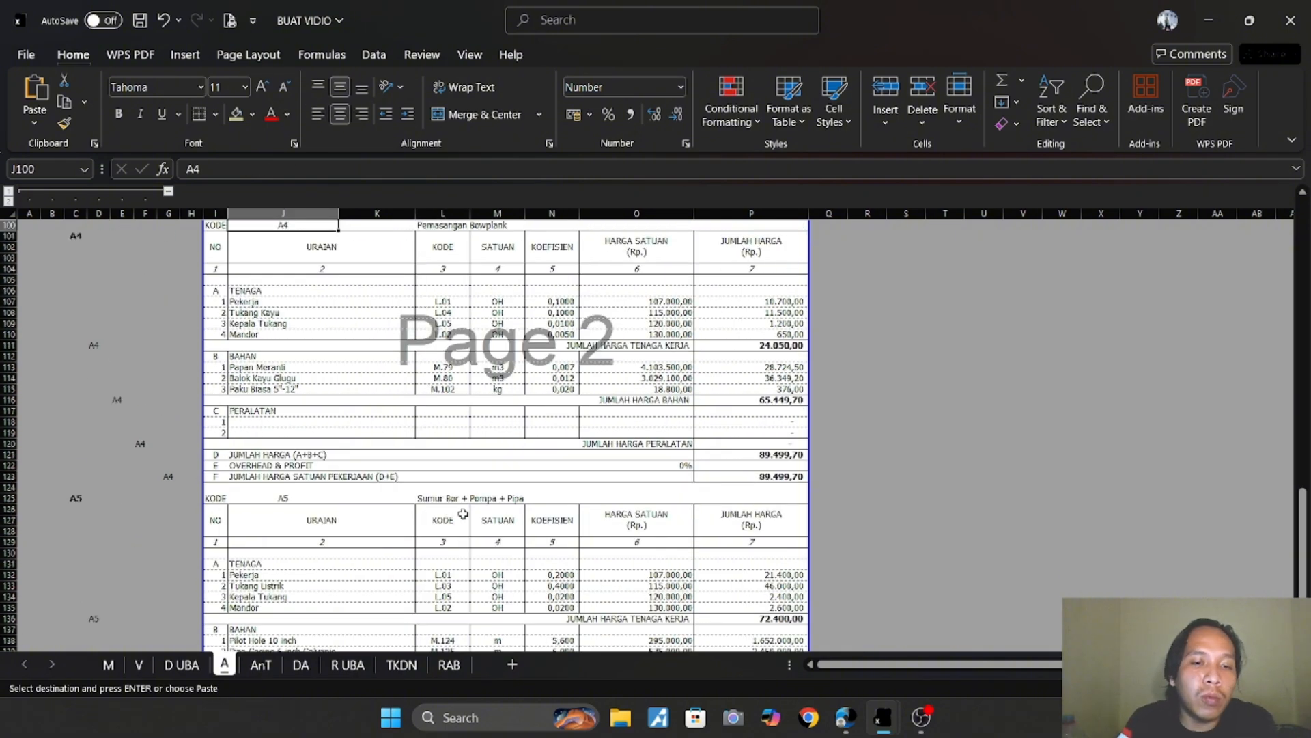
click(283, 496)
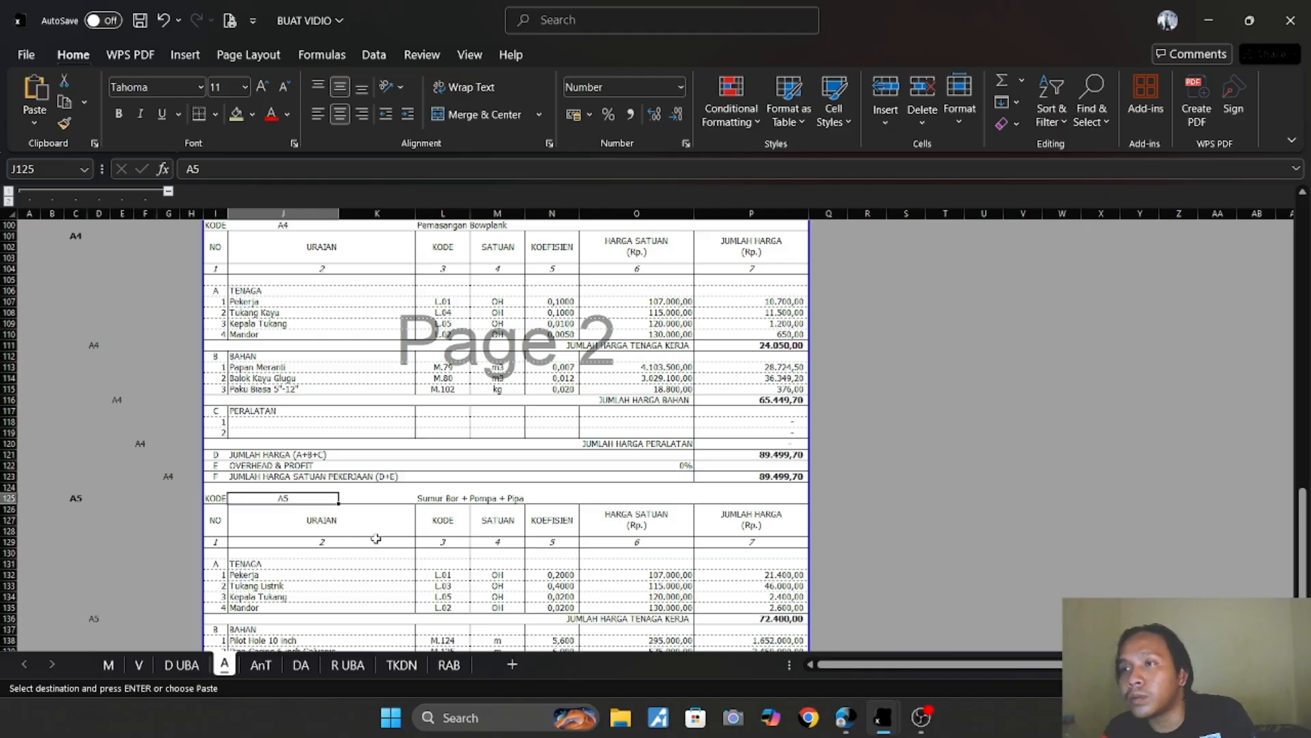
scroll(376, 539, up, 10)
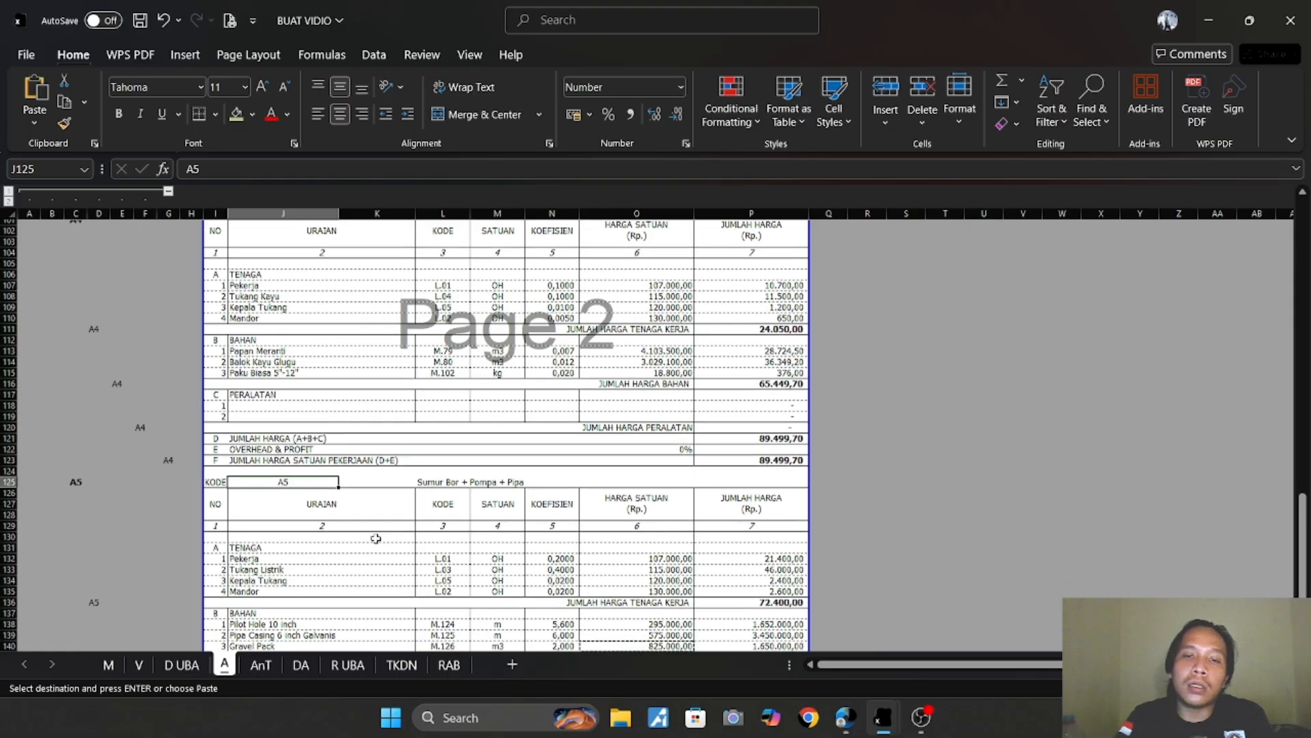
scroll(432, 458, up, 11)
scroll(432, 458, up, 12)
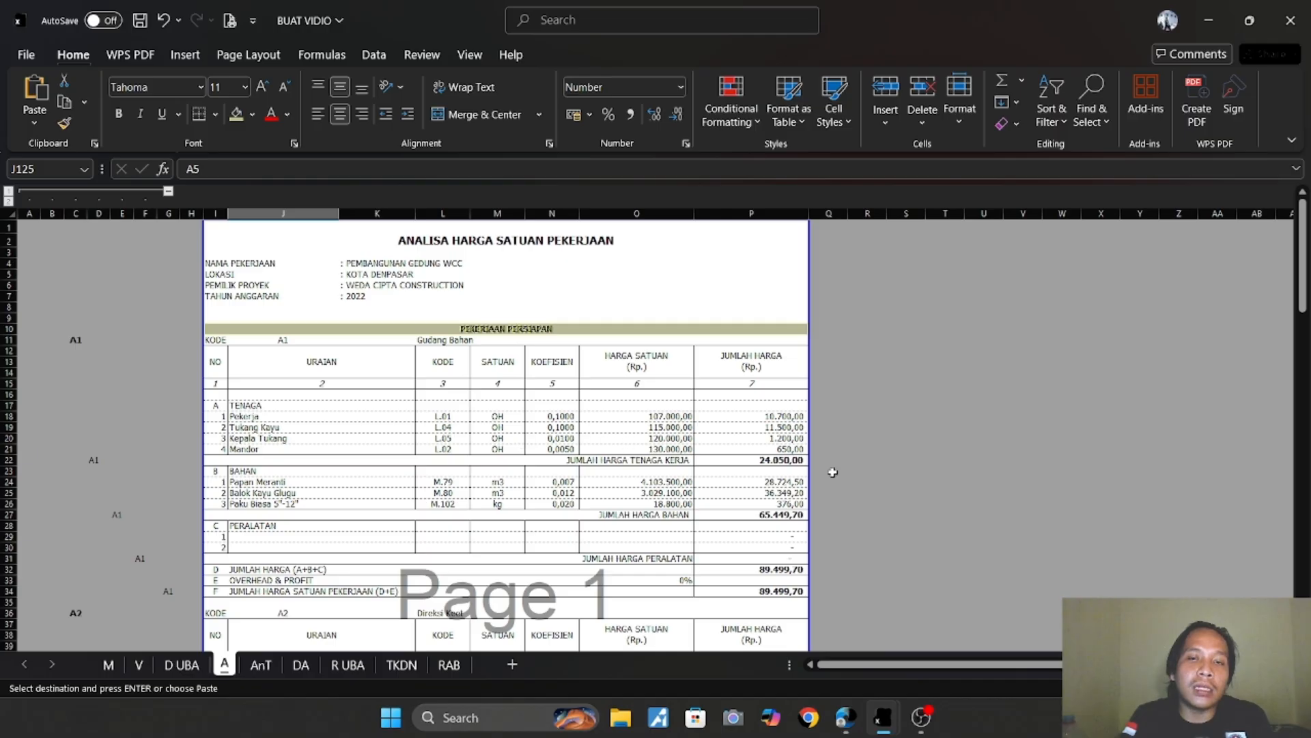
Examine the Jumlah Harga Satuan Pekerjaan rows of the A1 to A5 analyses, including the formulas in P34, P98, P123 and P151.
scroll(800, 486, down, 8)
scroll(790, 505, up, 8)
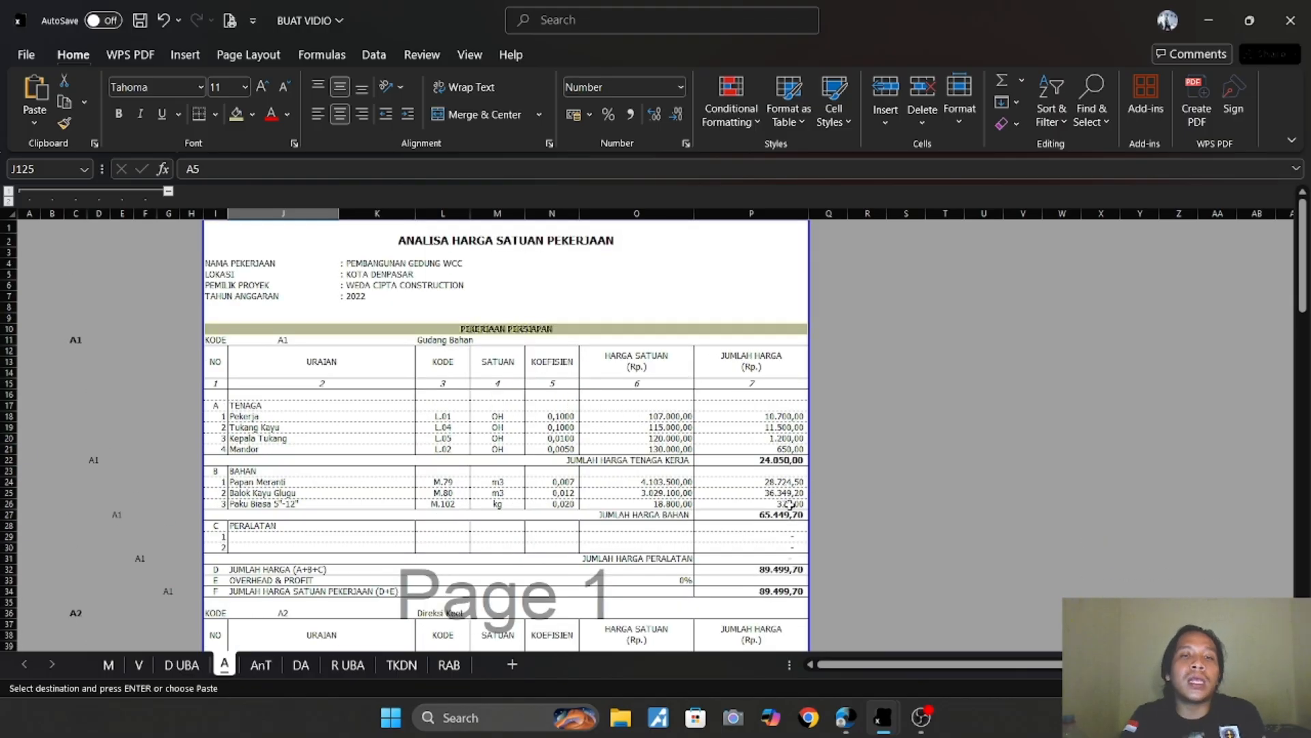
scroll(790, 506, down, 1)
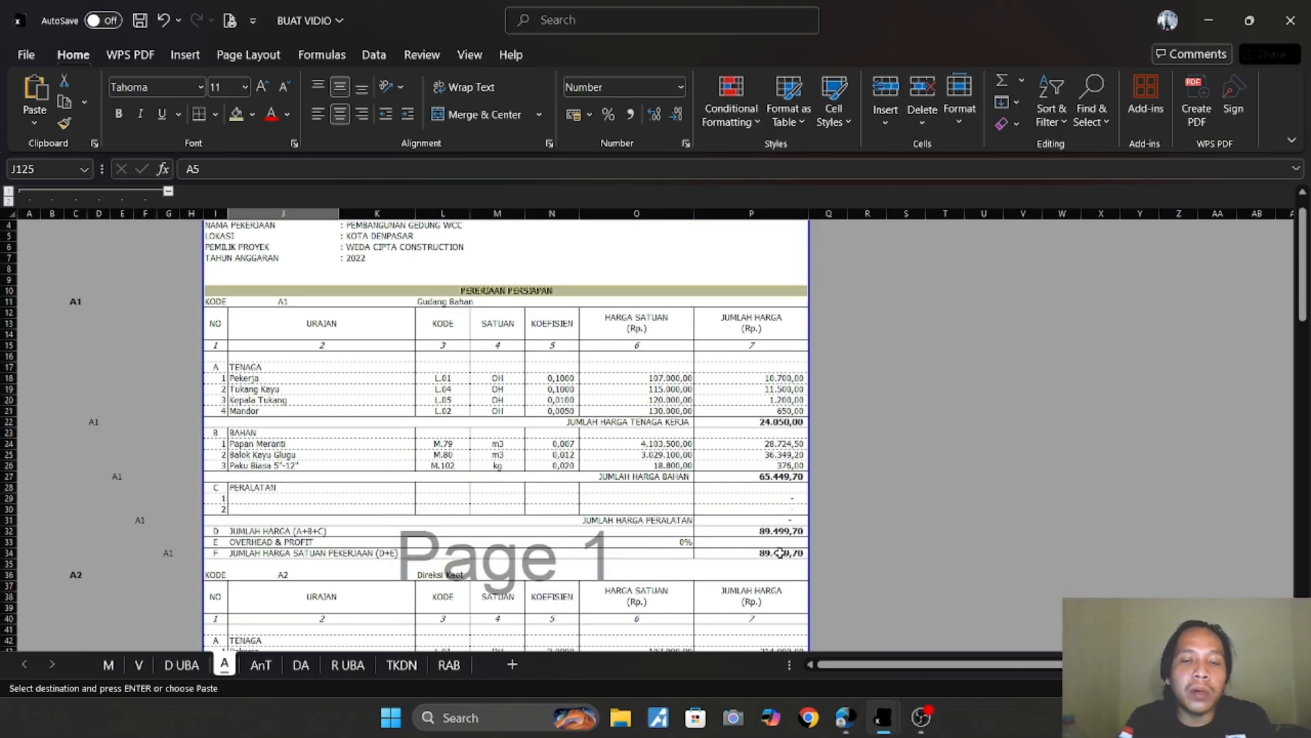
click(779, 554)
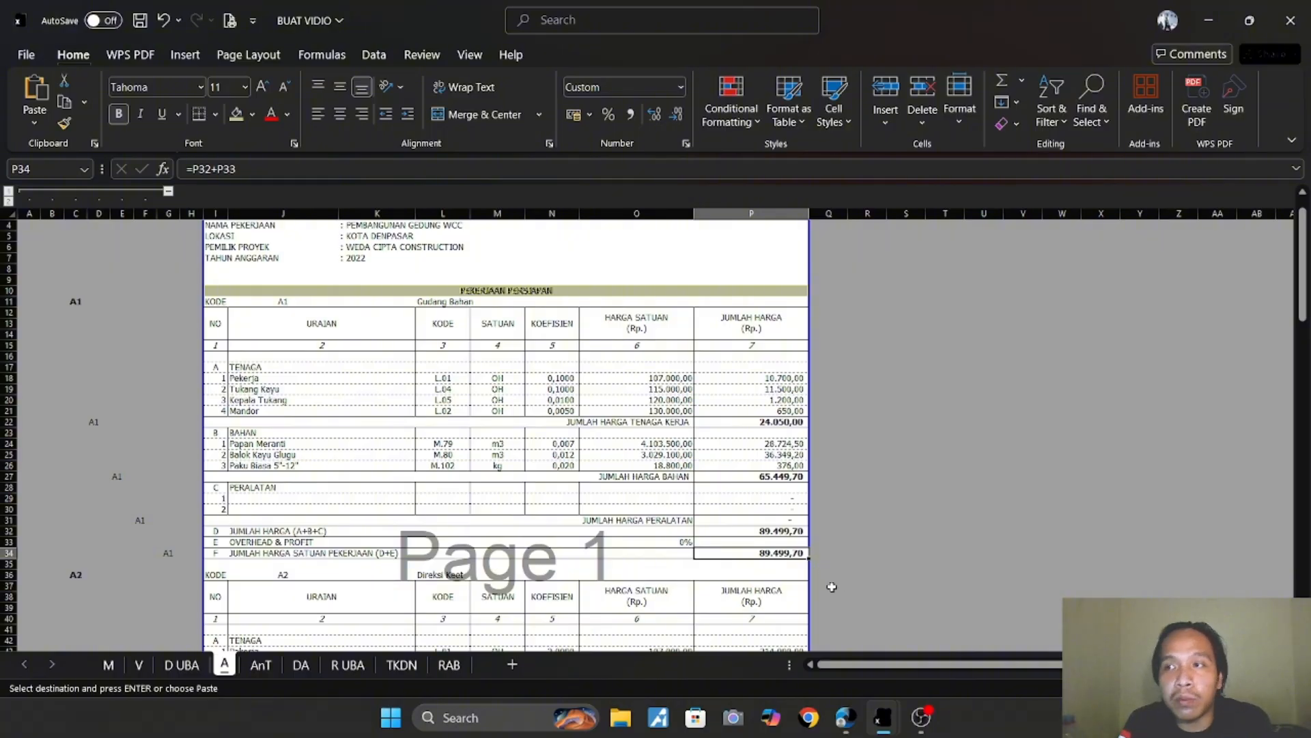
scroll(799, 576, down, 12)
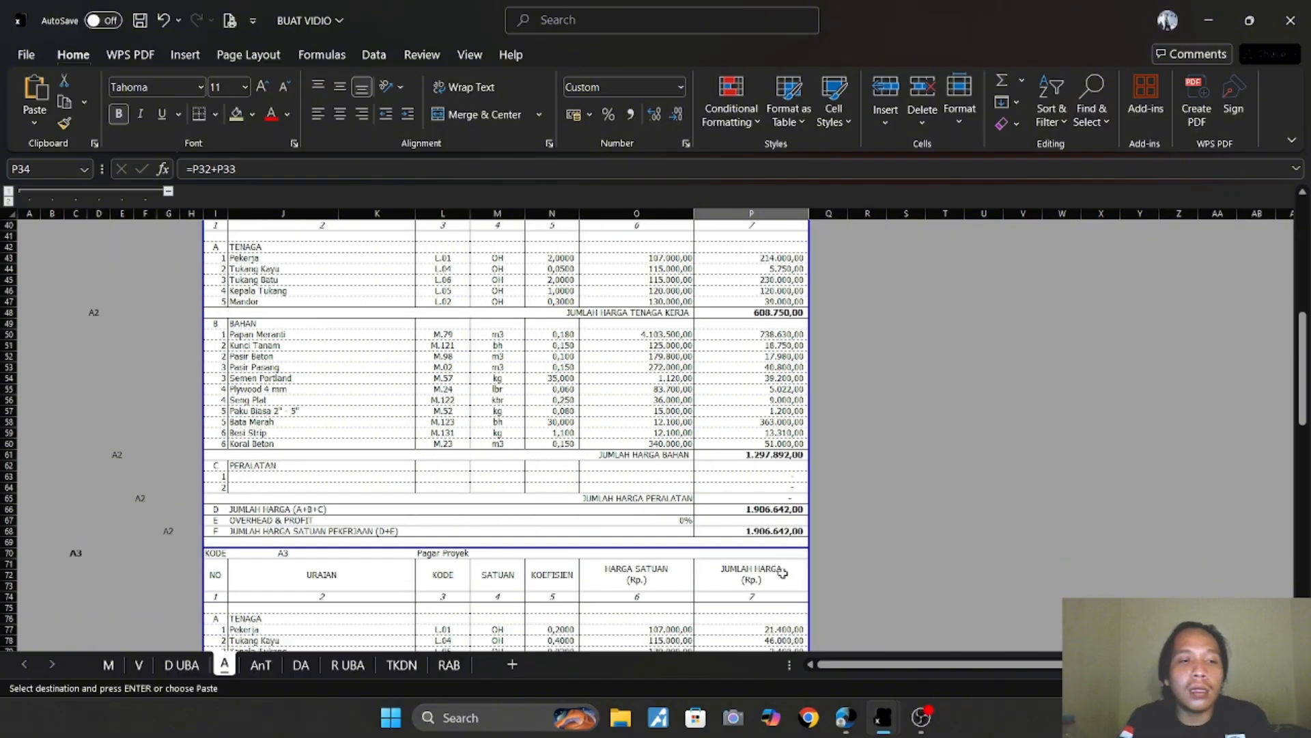
scroll(781, 580, up, 6)
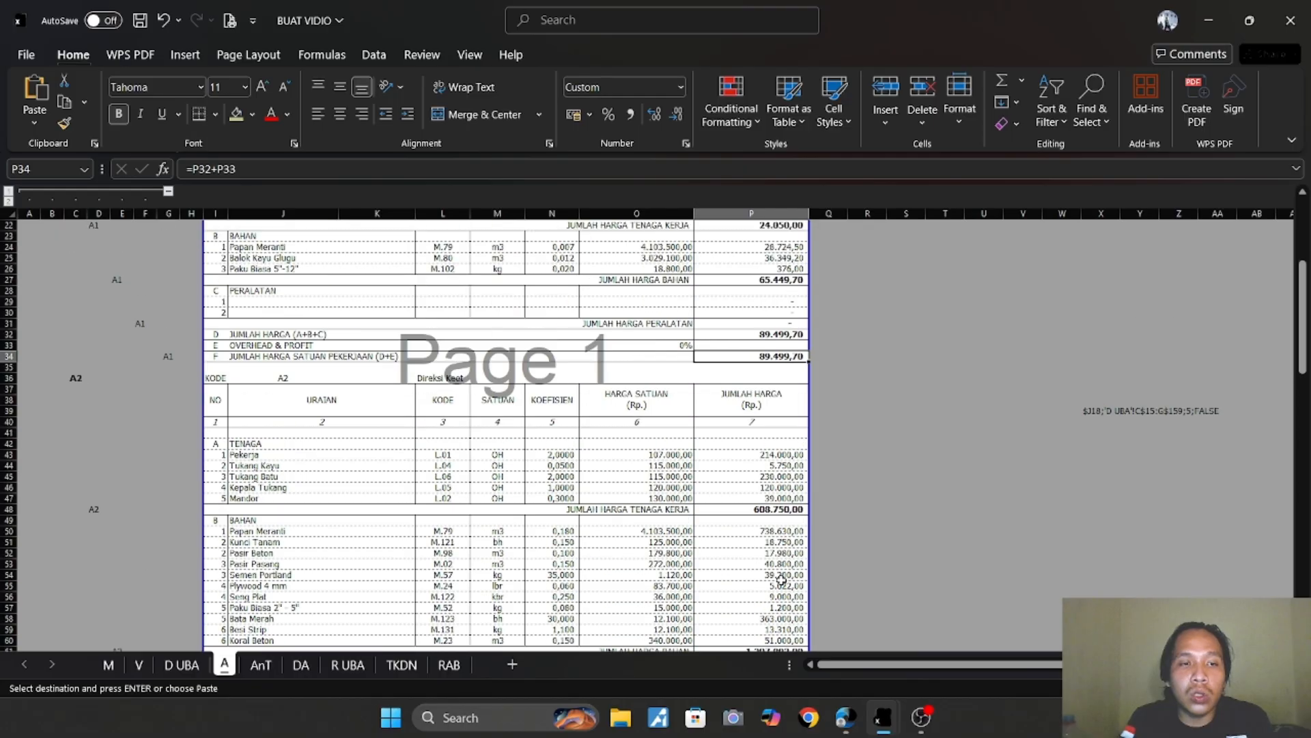
scroll(780, 580, down, 6)
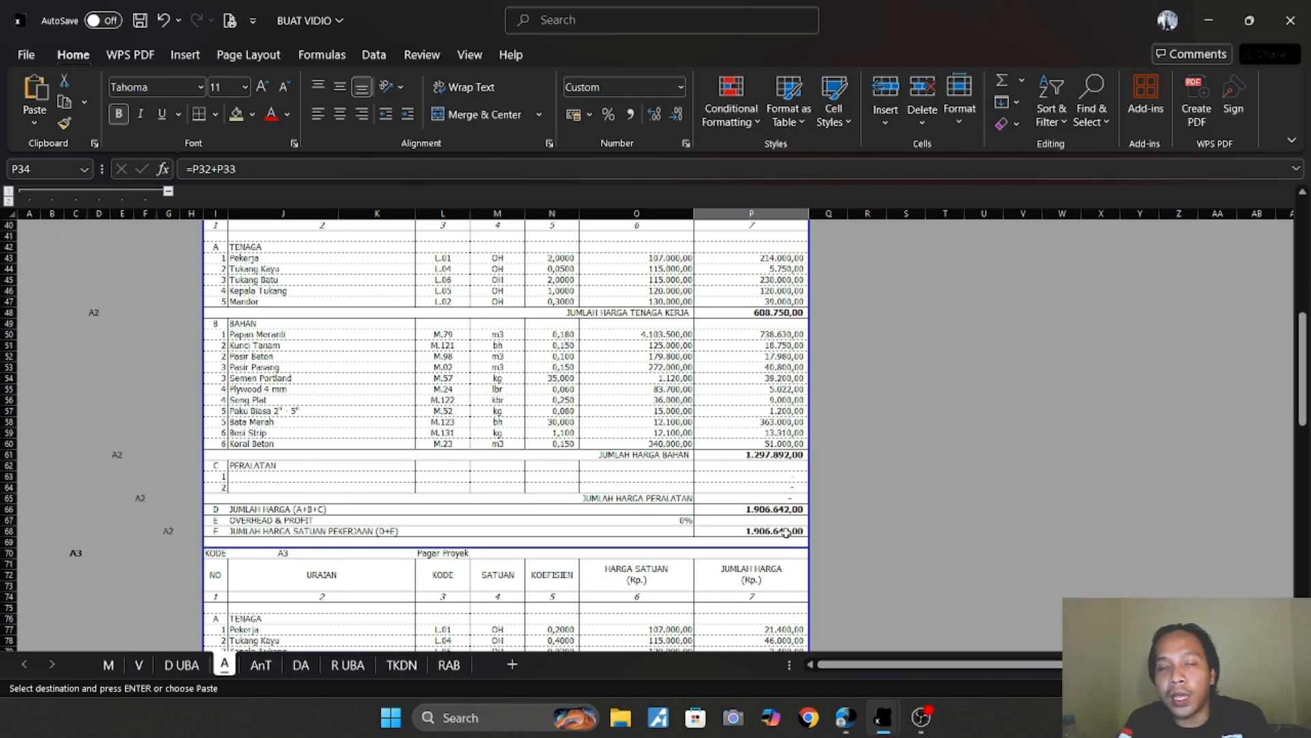
scroll(786, 532, down, 10)
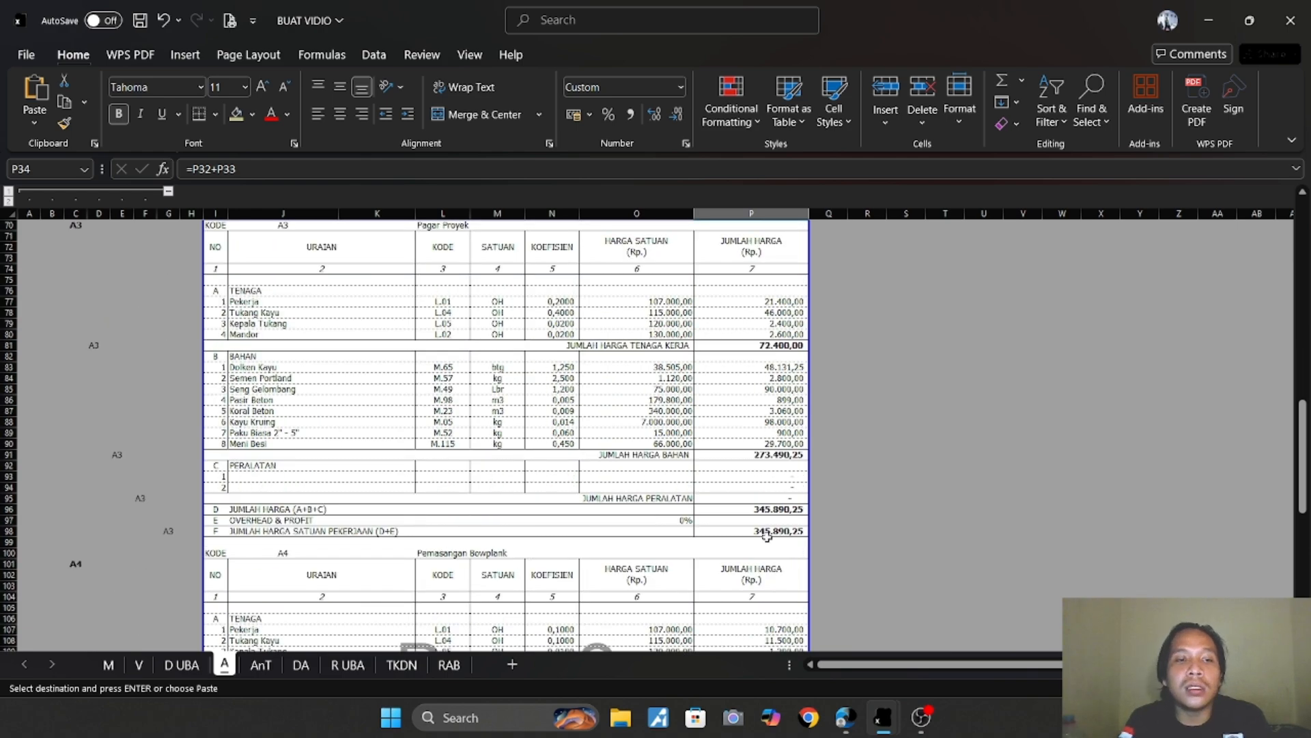
click(767, 536)
scroll(767, 535, up, 2)
scroll(767, 533, down, 4)
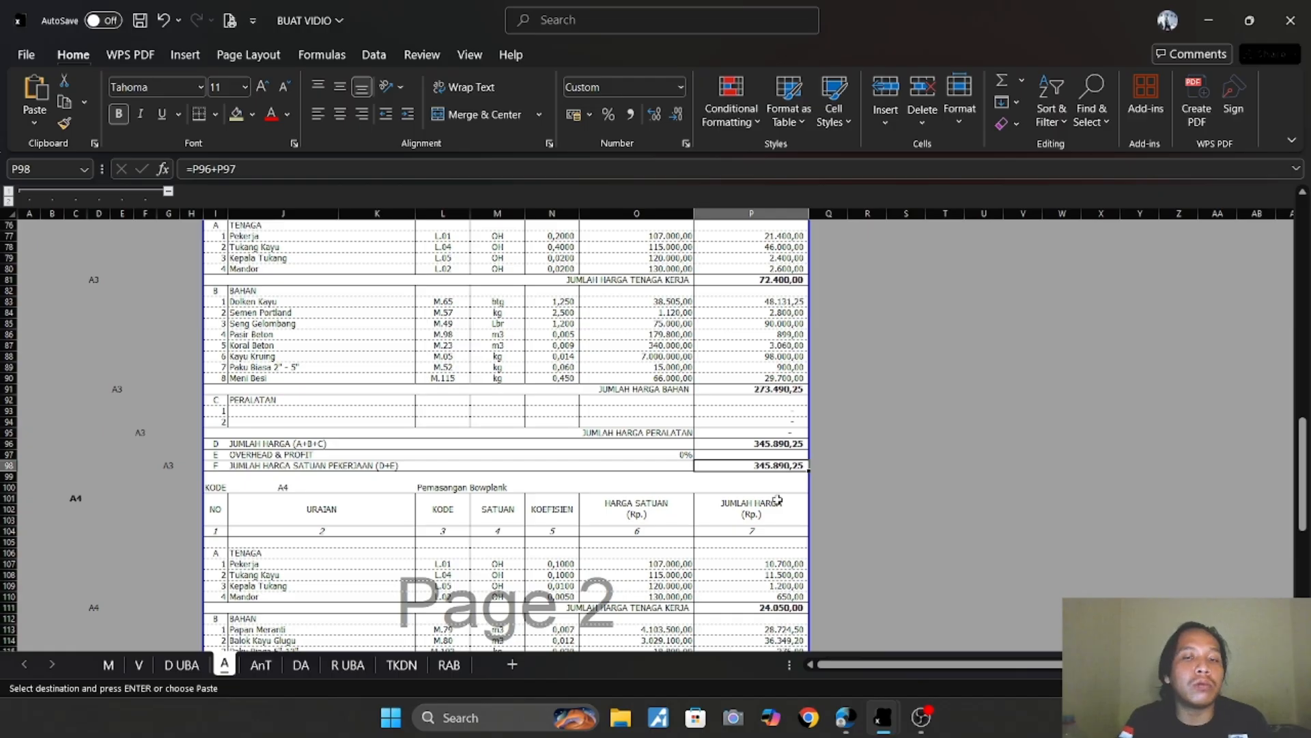
scroll(750, 524, down, 9)
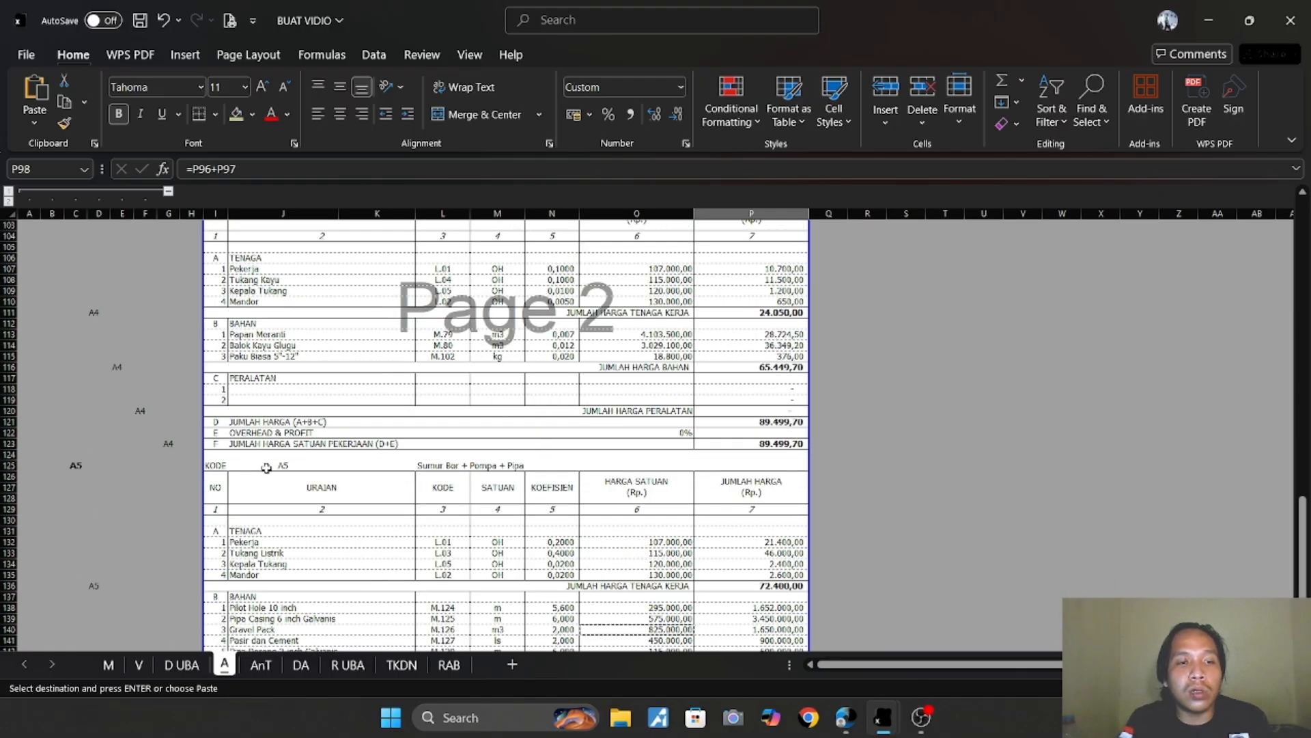
scroll(356, 458, up, 3)
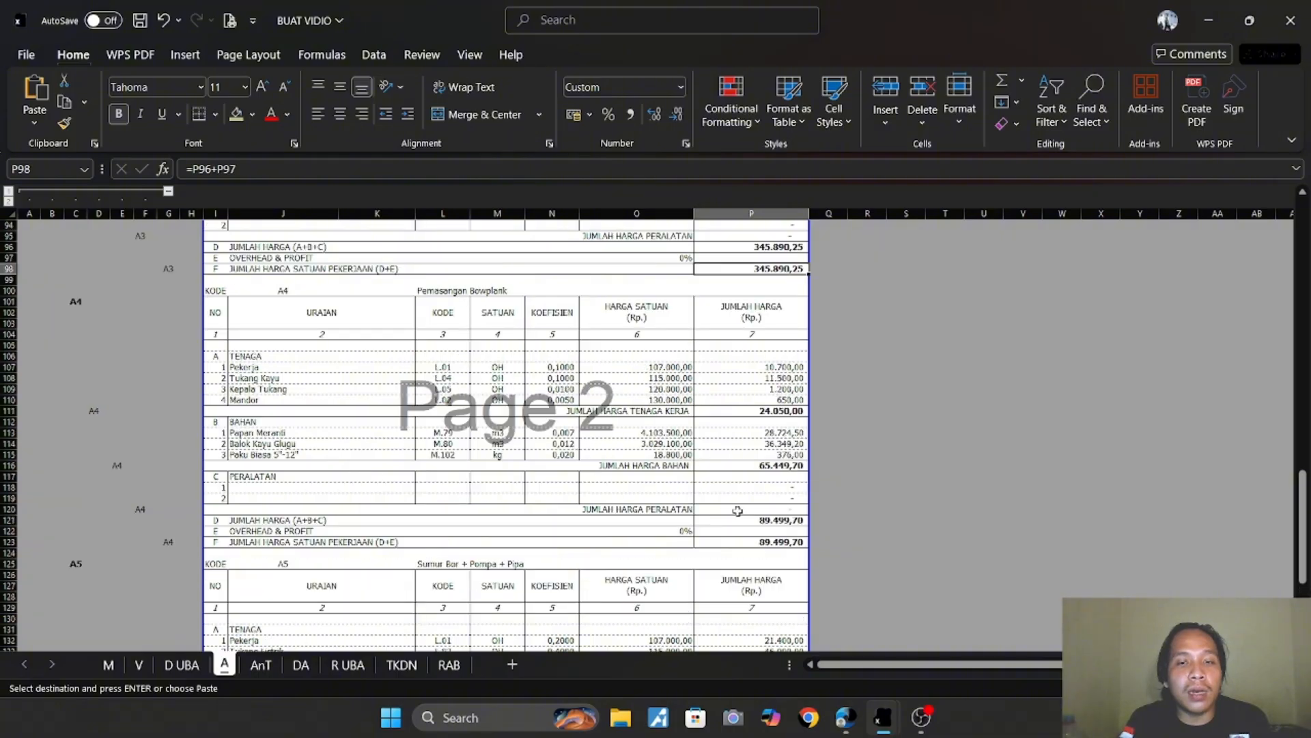
click(797, 544)
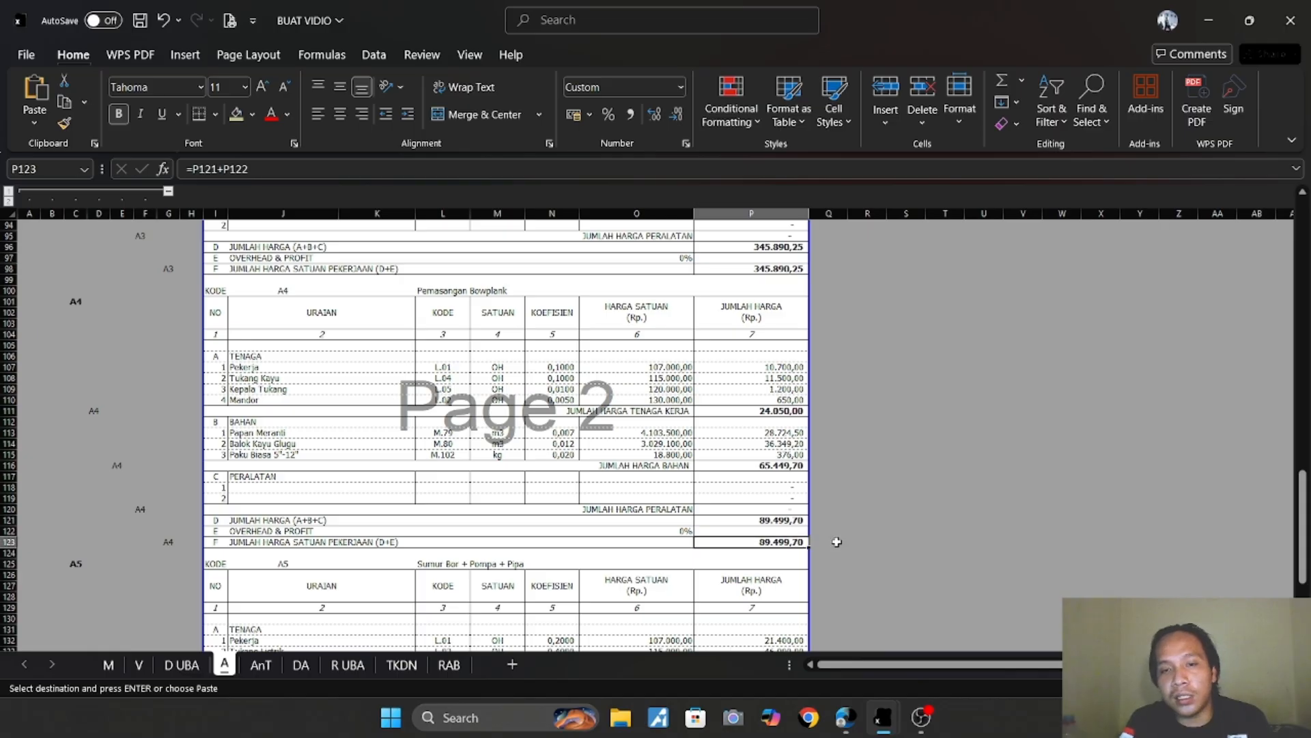
scroll(836, 542, down, 5)
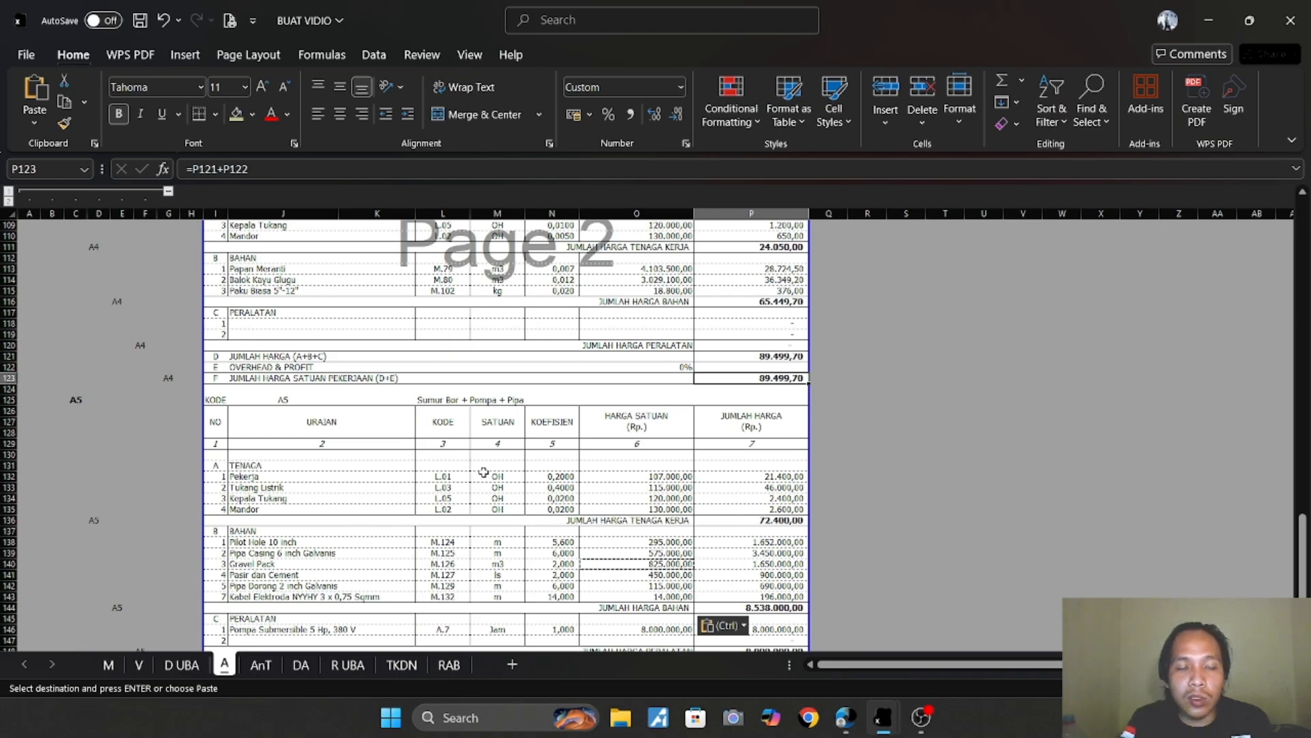
scroll(721, 527, down, 2)
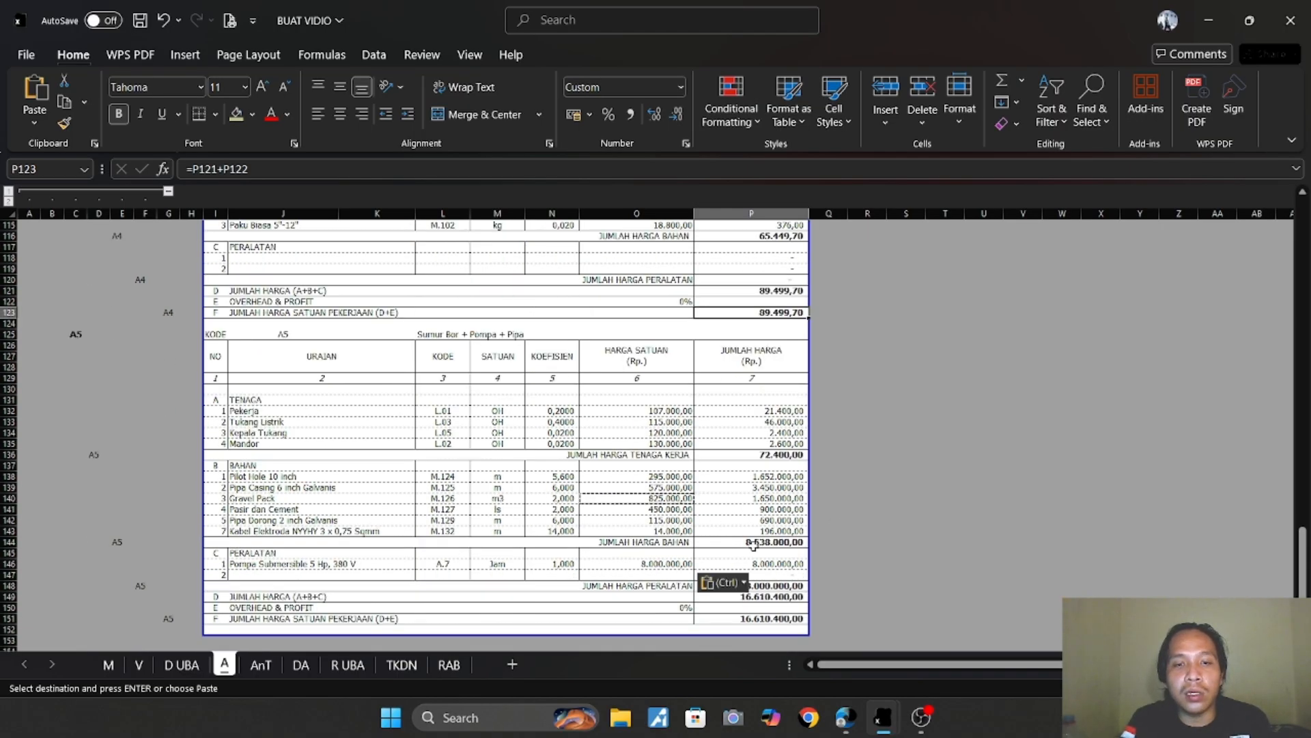
click(771, 618)
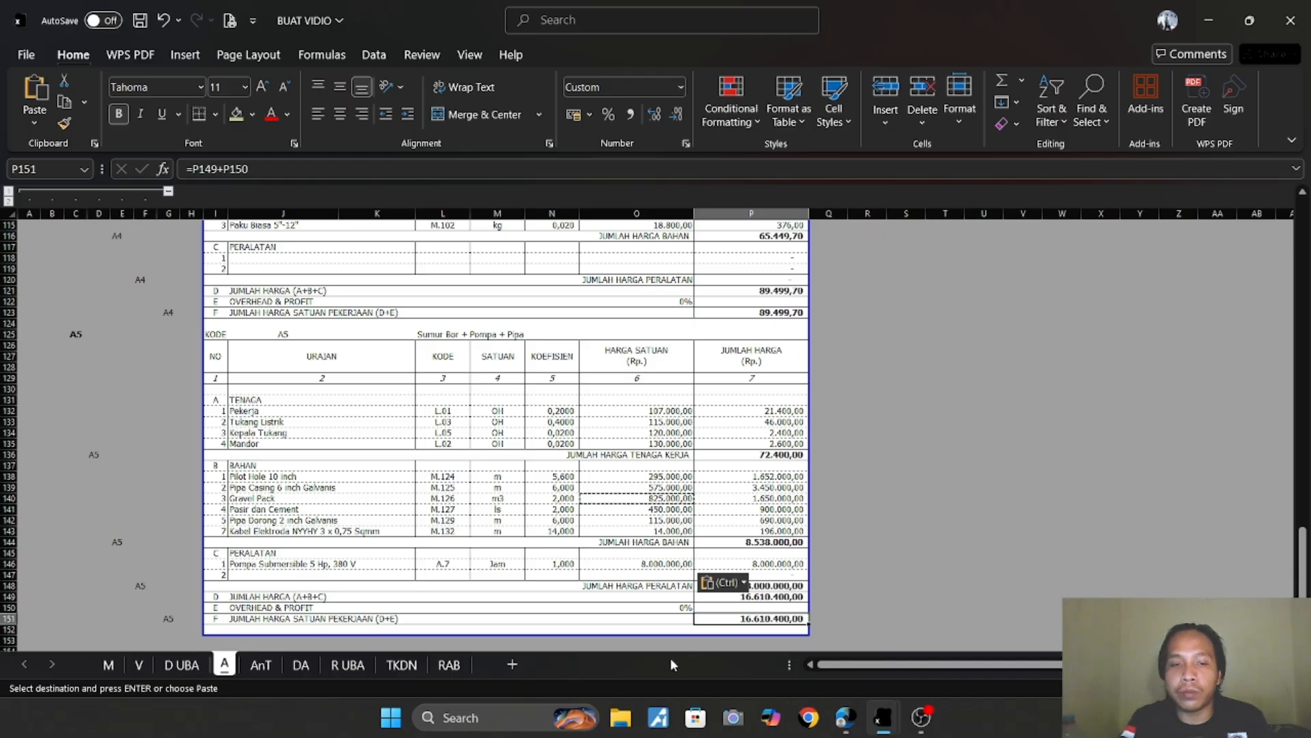
On the AnT sheet, copy the VLOOKUP argument text D16;'D UBA'!$C:$H;5;FALSE from cell T4.
click(261, 664)
scroll(519, 487, up, 5)
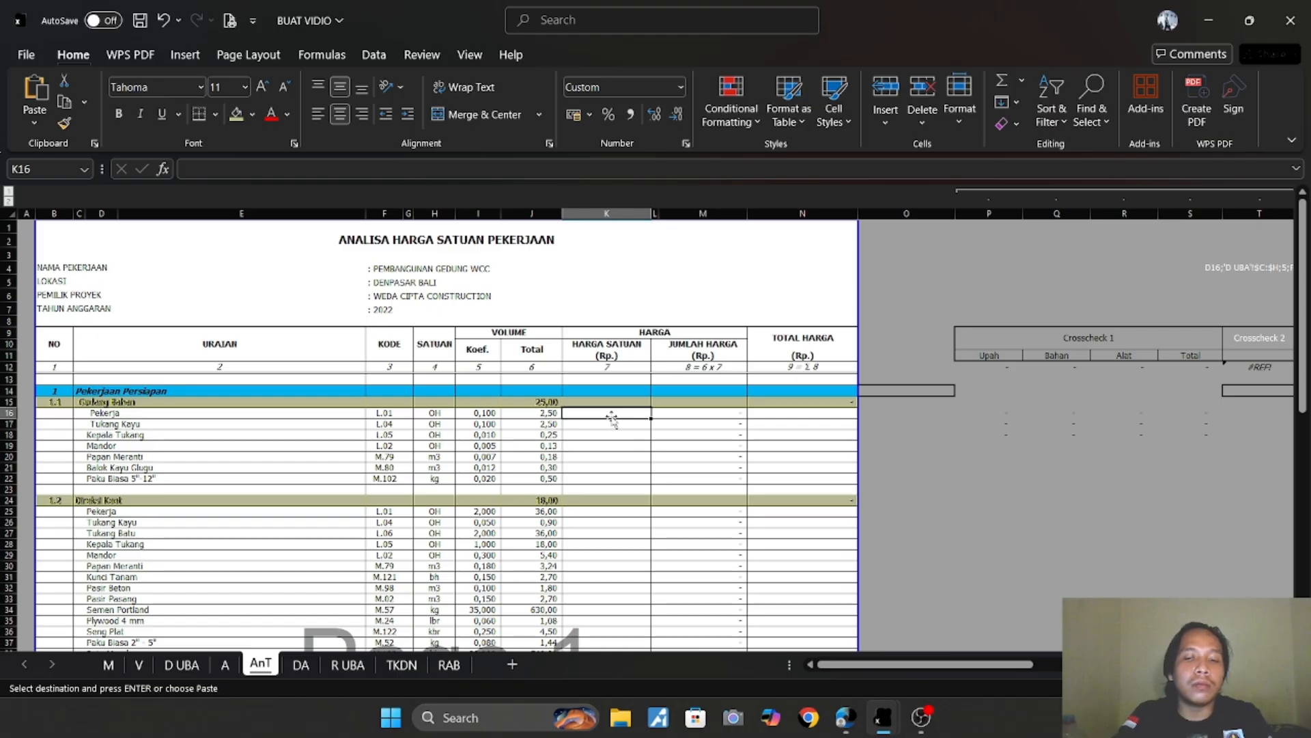
text(=)
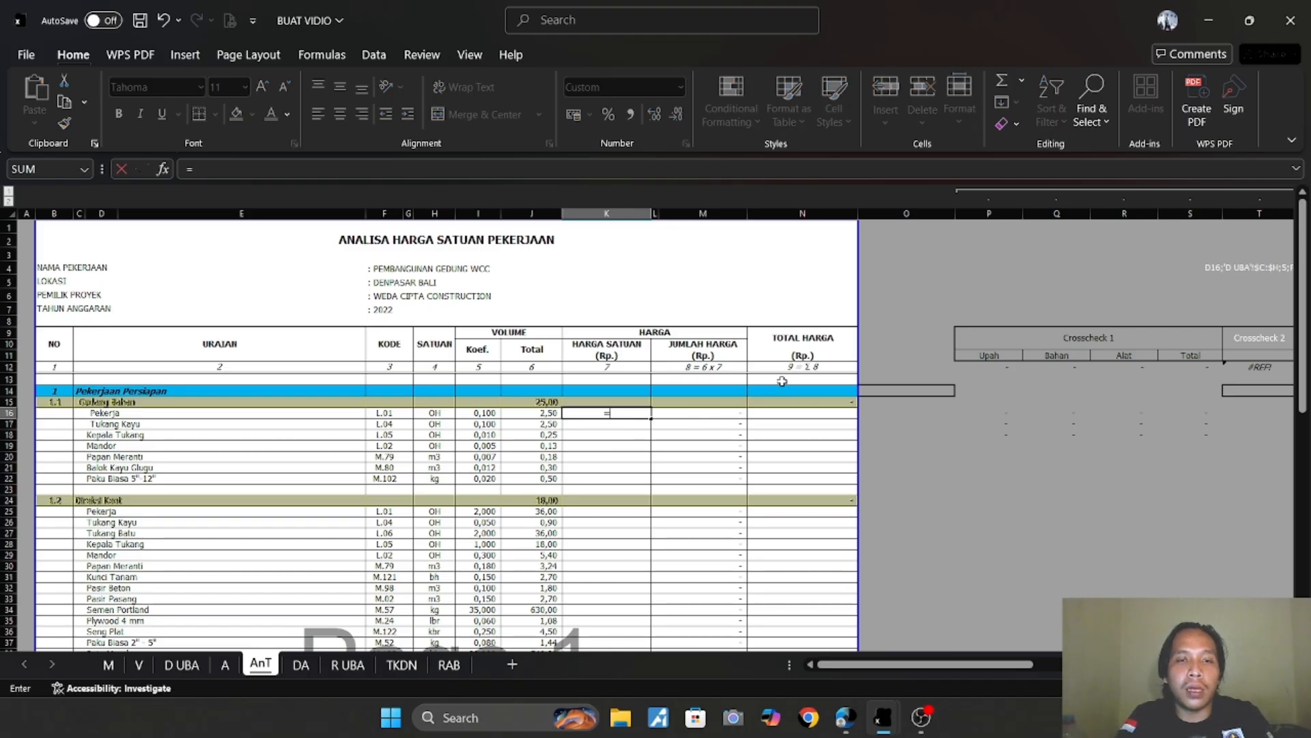
key(Escape)
click(1214, 269)
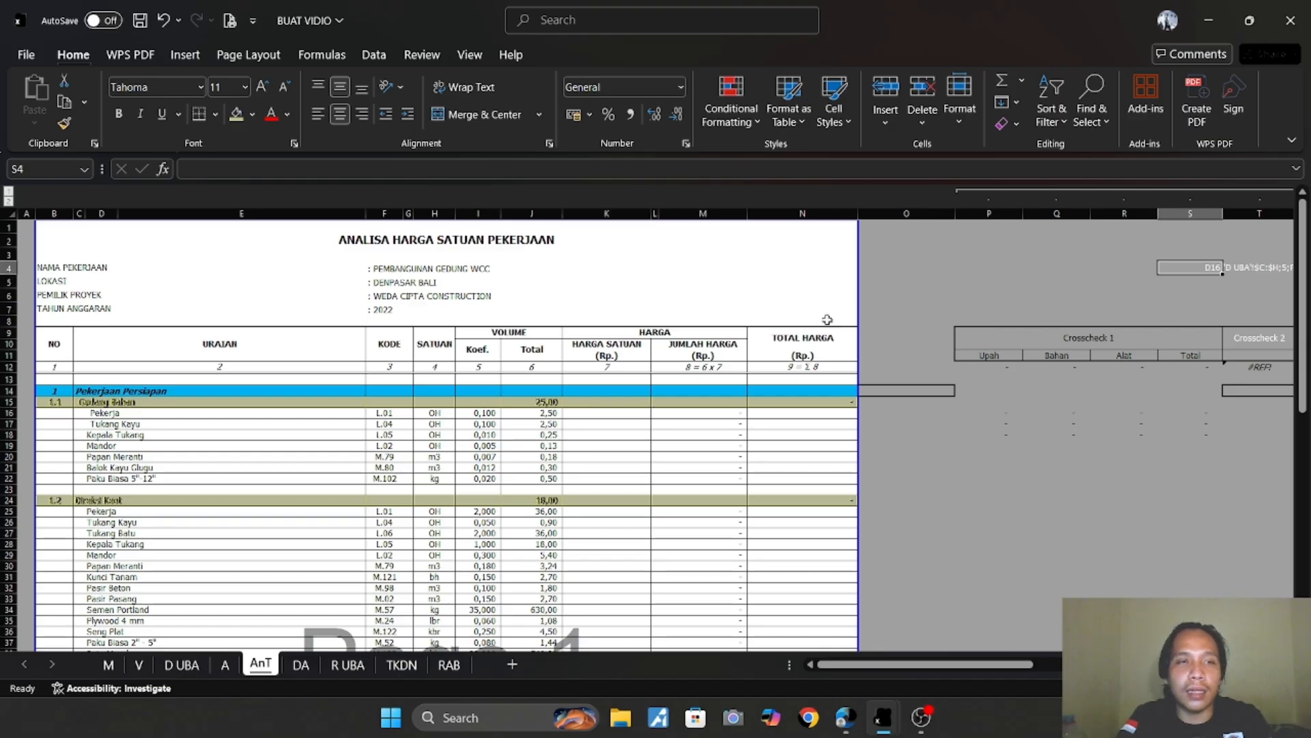
click(1255, 269)
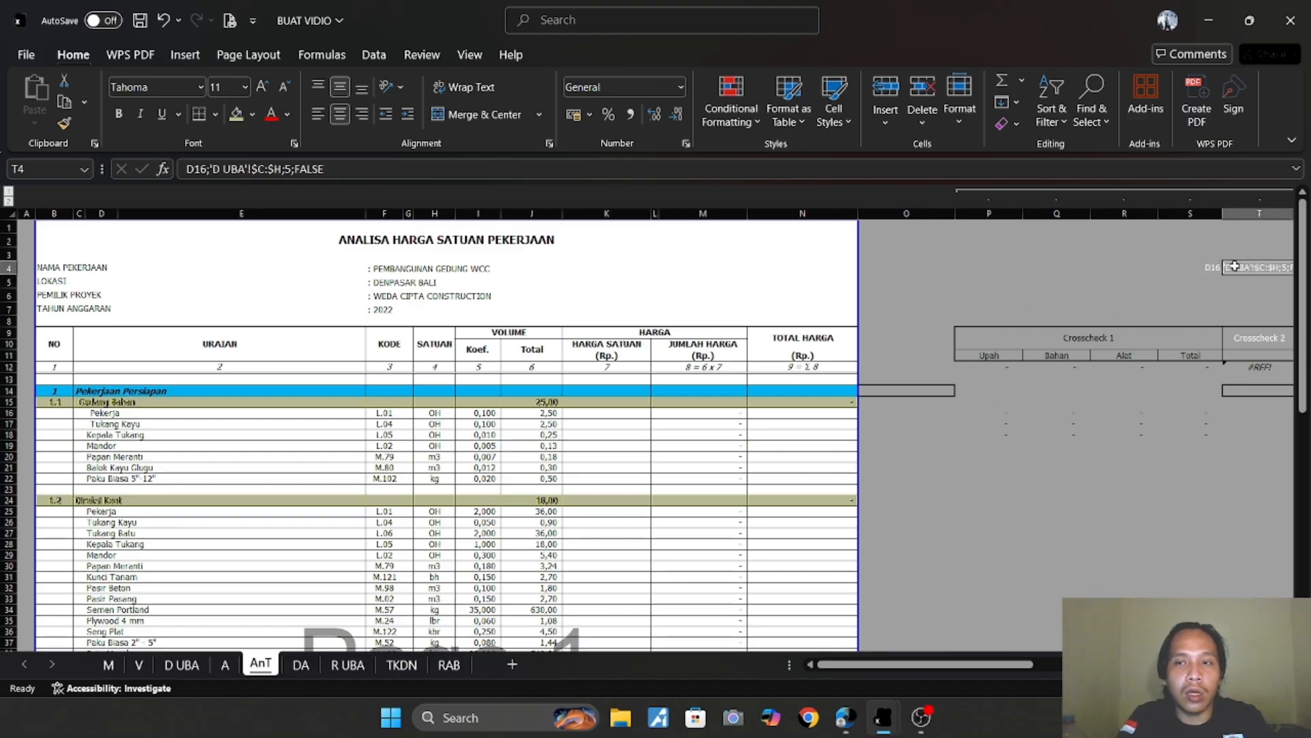
drag(344, 175, 144, 197)
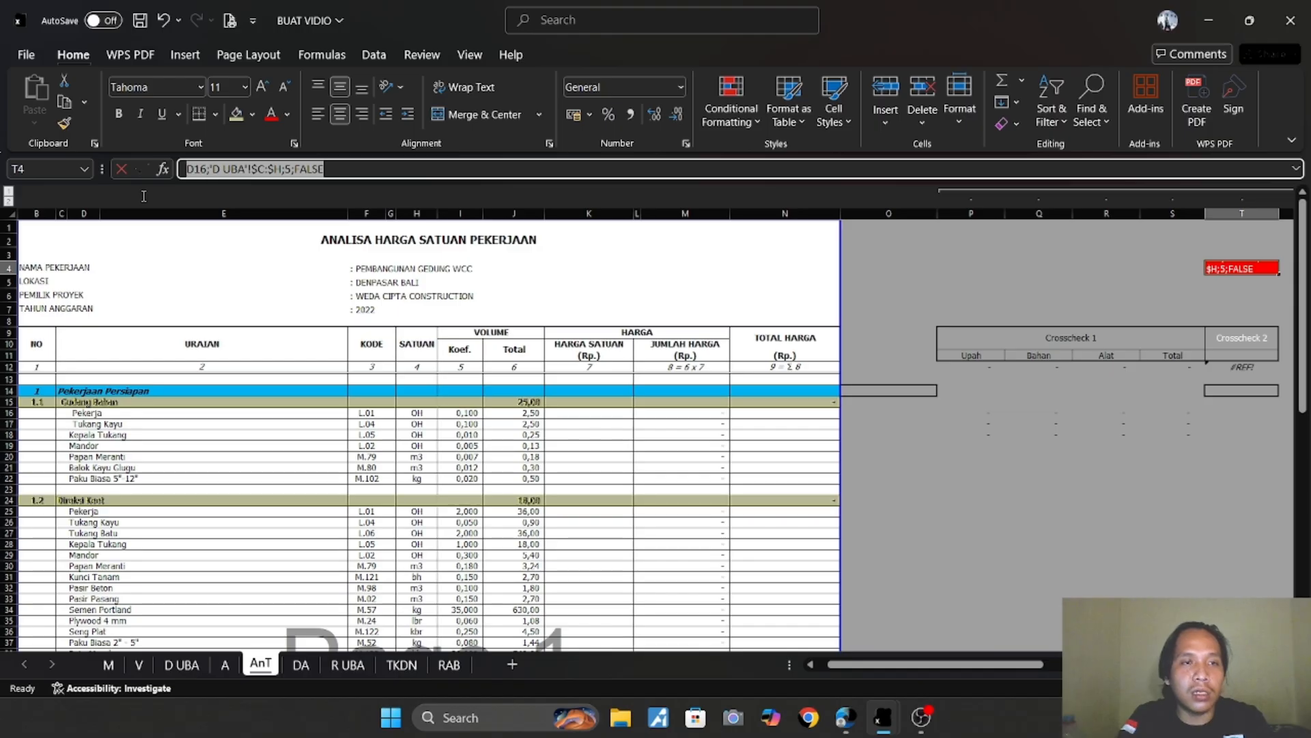
key(ctrl+c)
key(Escape)
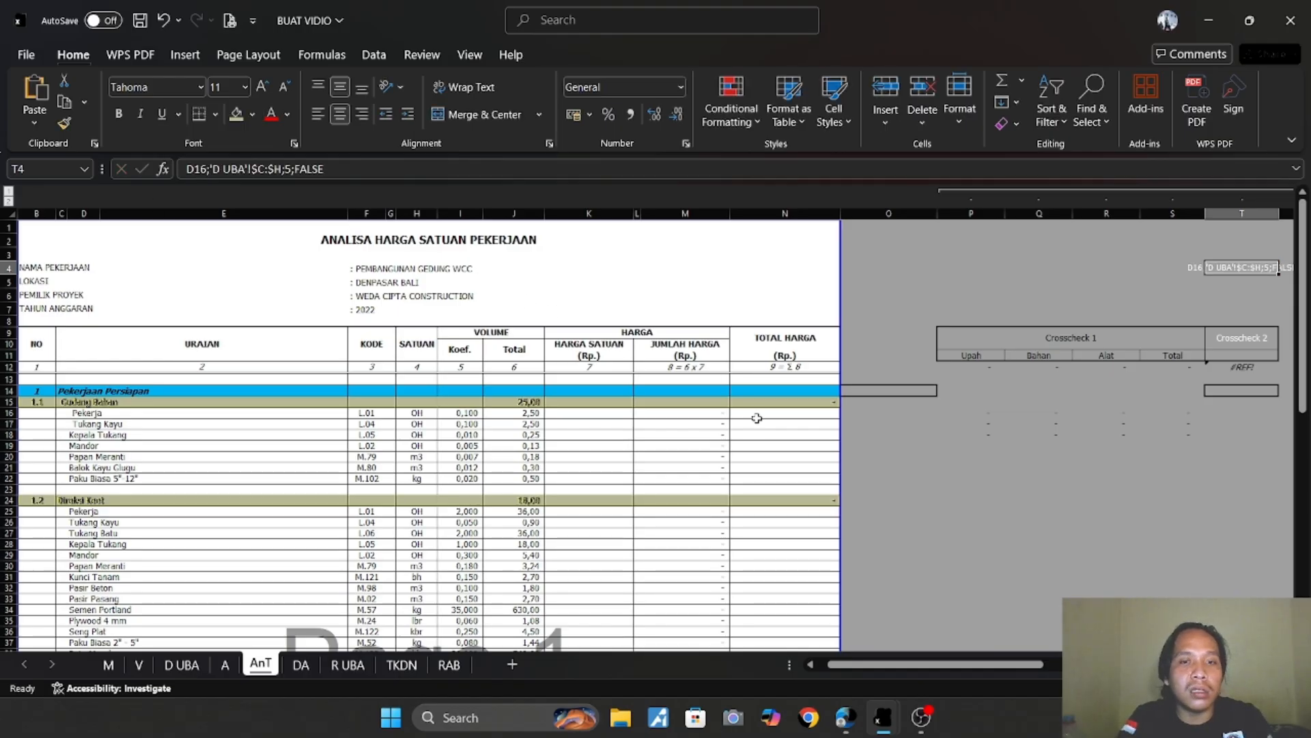
Enter =VLOOKUP(D16;'D UBA'!$C:$H;5;FALSE) in K16 and fill it through K22 for the 1.1 Gudang Bahan unit prices.
click(572, 413)
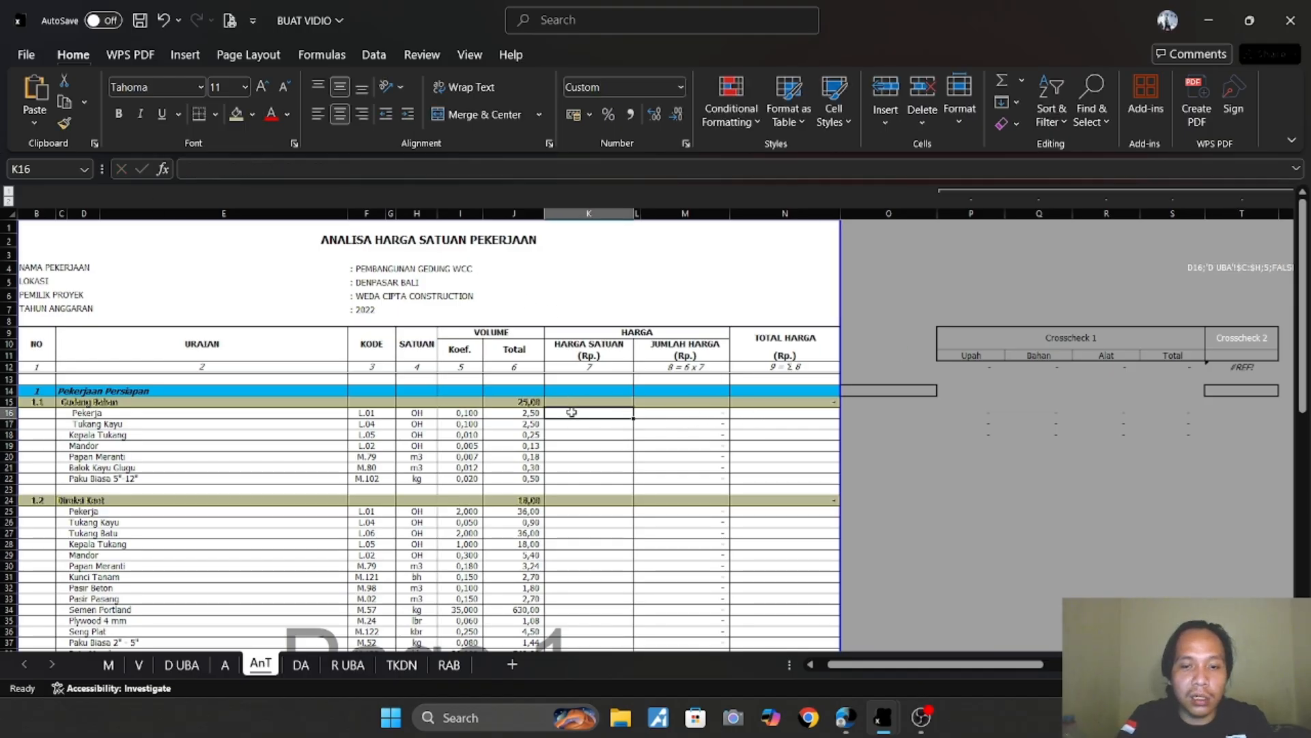
text(=)
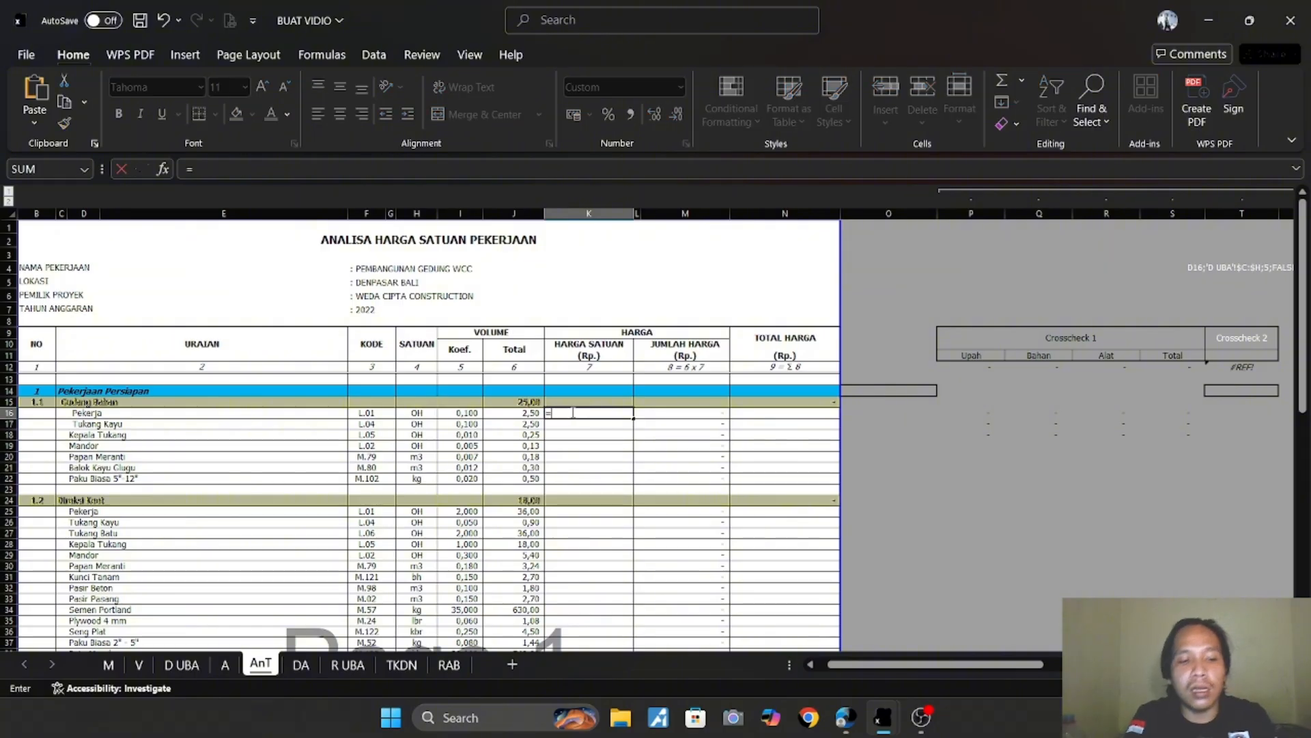
text(c)
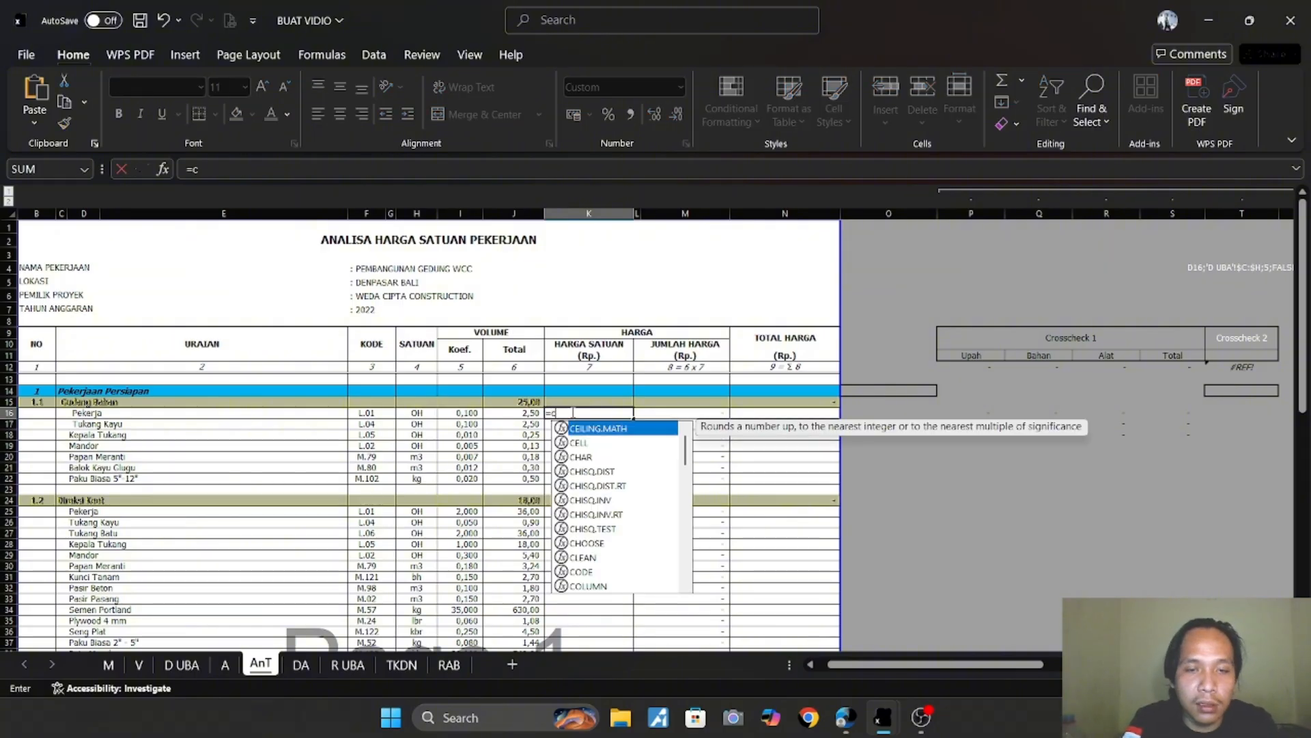
key(BackSpace)
text(vl)
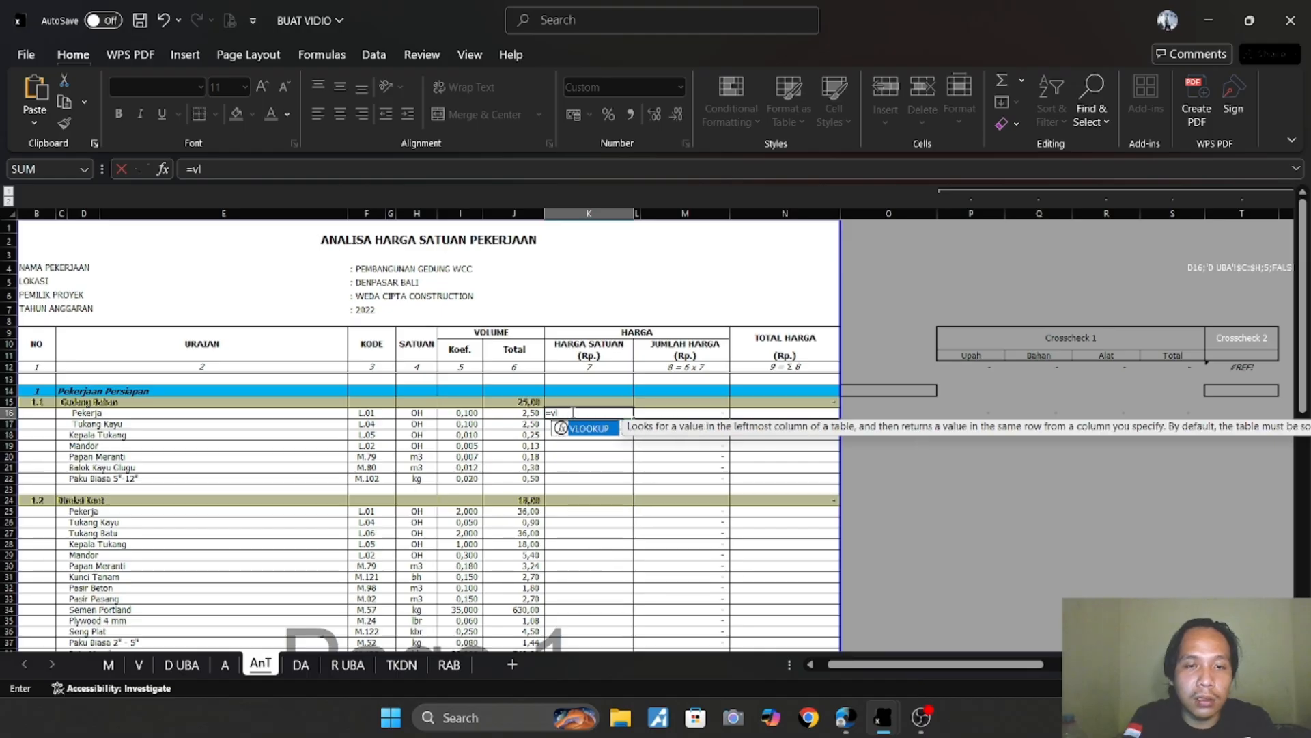
text(o)
double_click(592, 429)
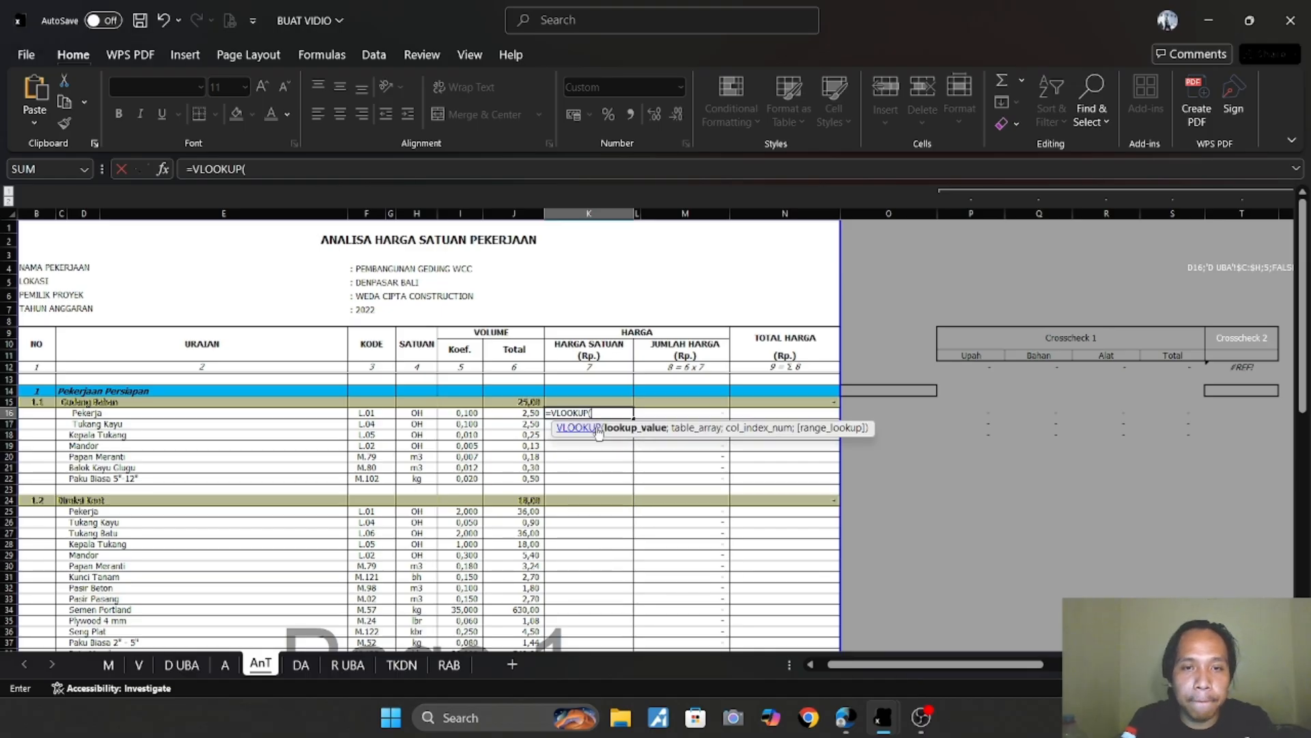
key(ctrl+v)
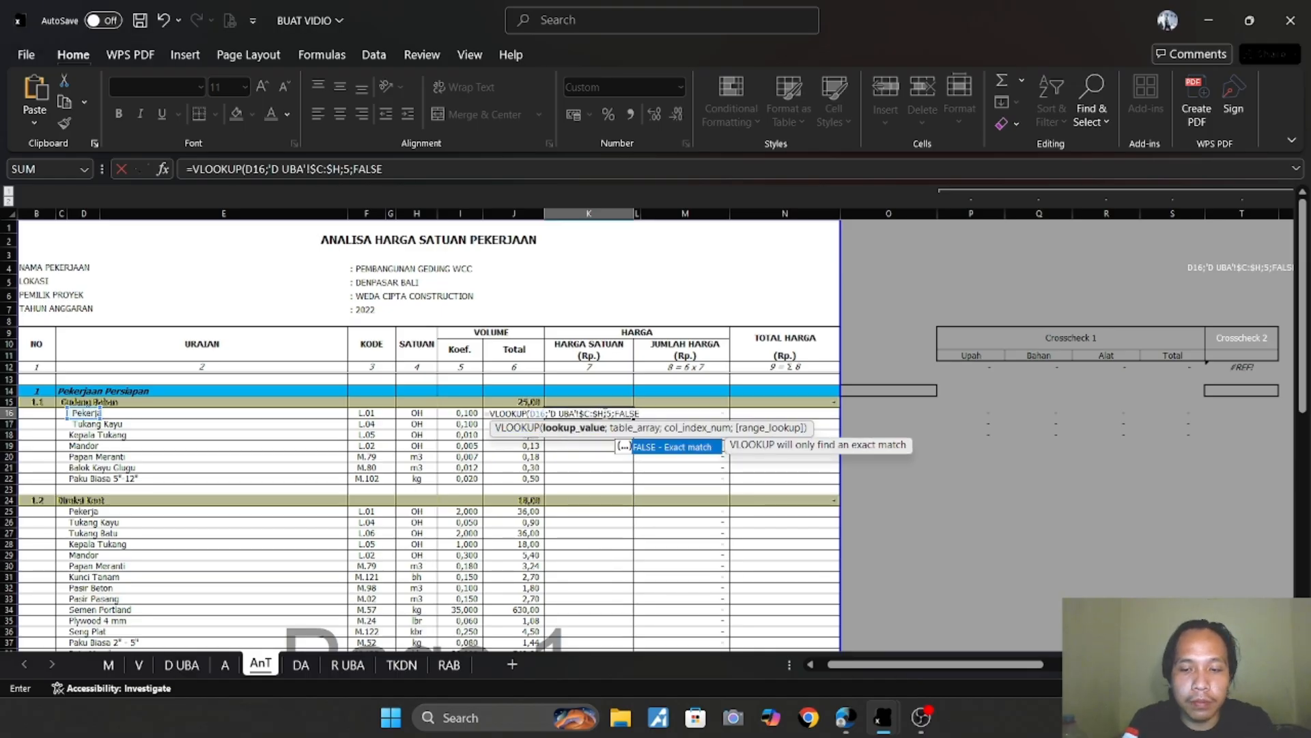
text())
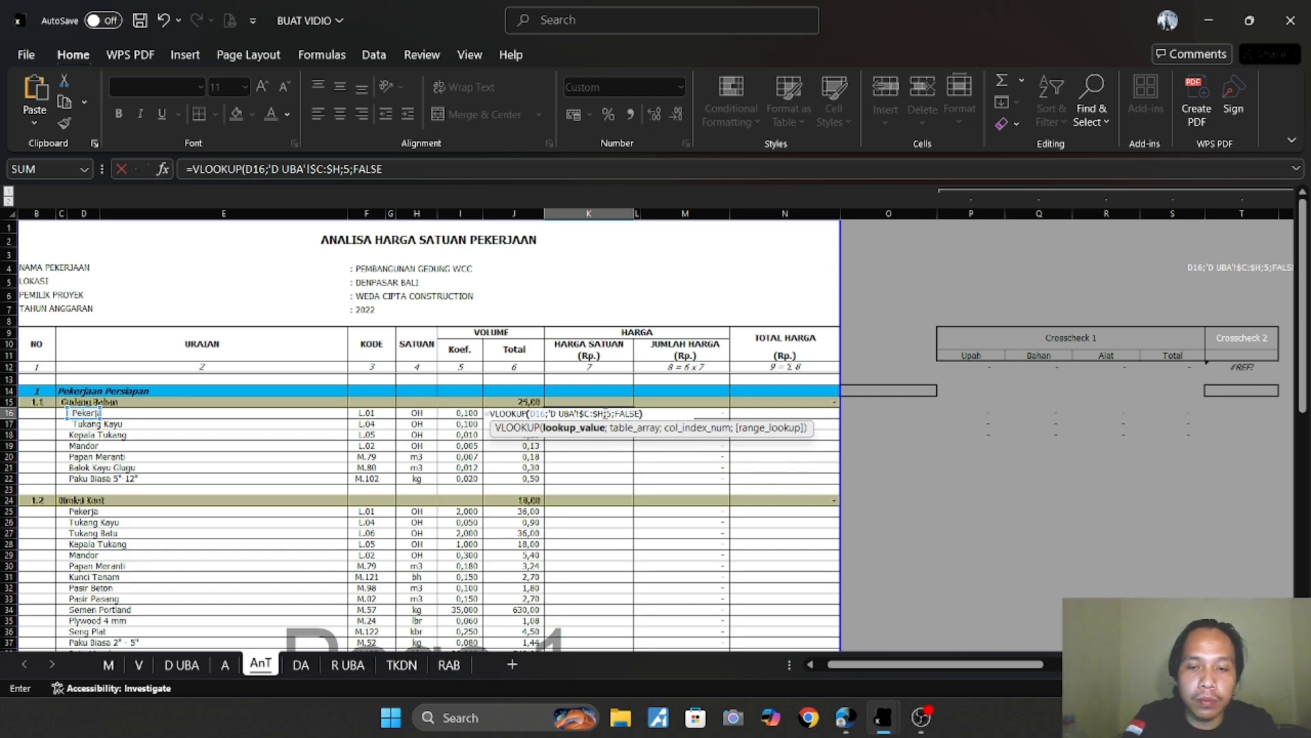
key(ctrl+Return)
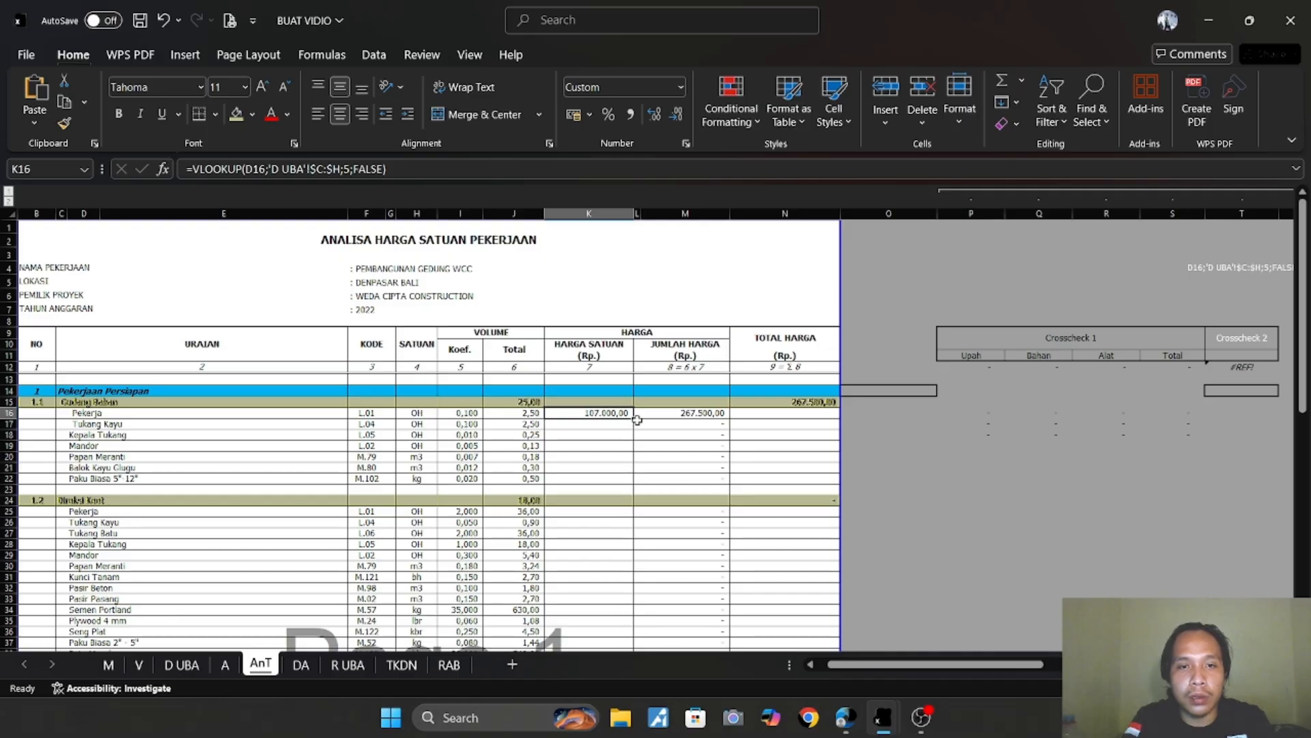
drag(634, 418, 627, 484)
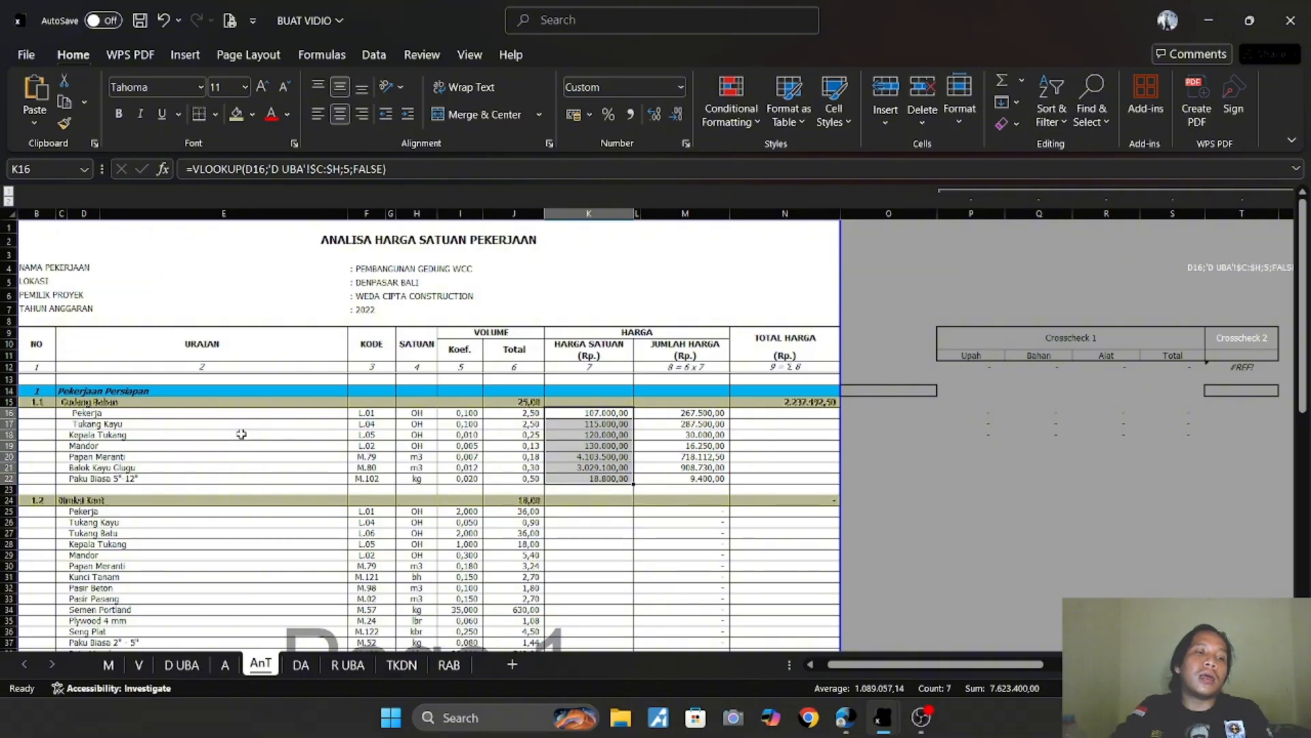
Examine the worker and material names in column D of the 1.1 Gudang Bahan analysis that serve as lookup values.
scroll(241, 434, down, 4)
scroll(241, 433, up, 4)
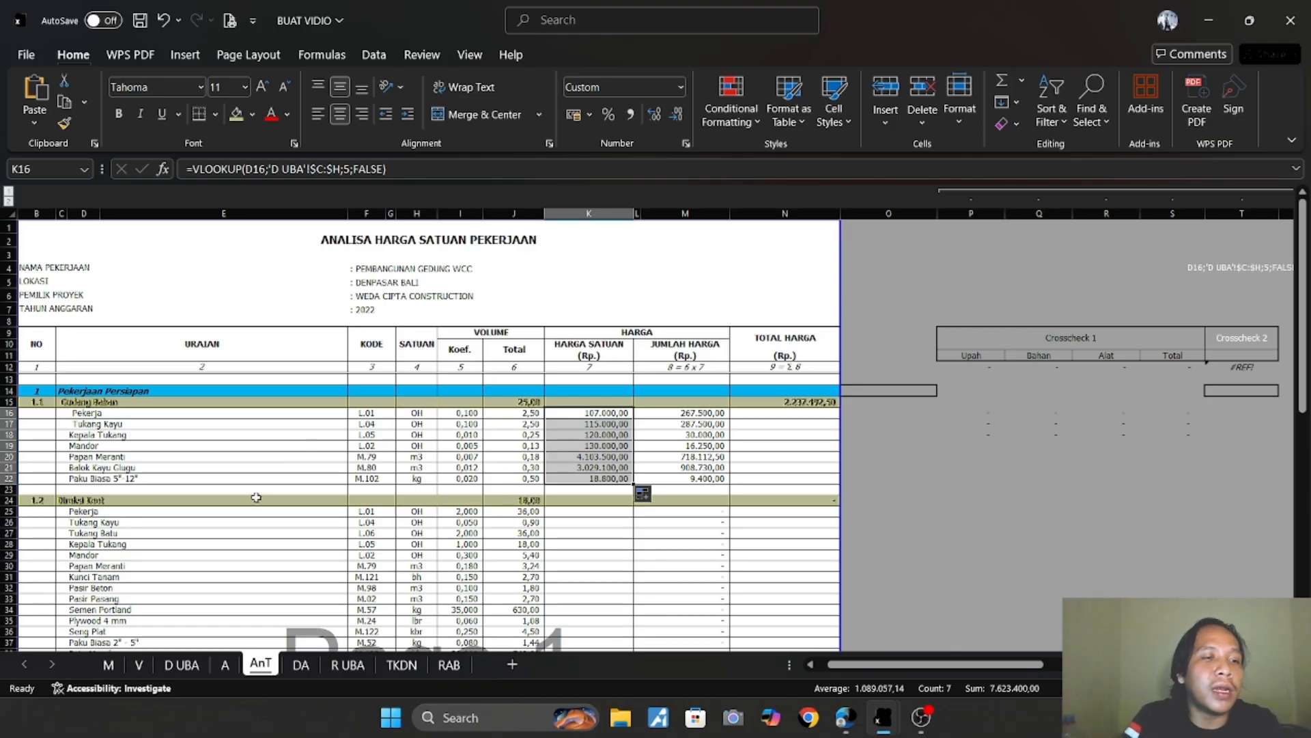
click(133, 434)
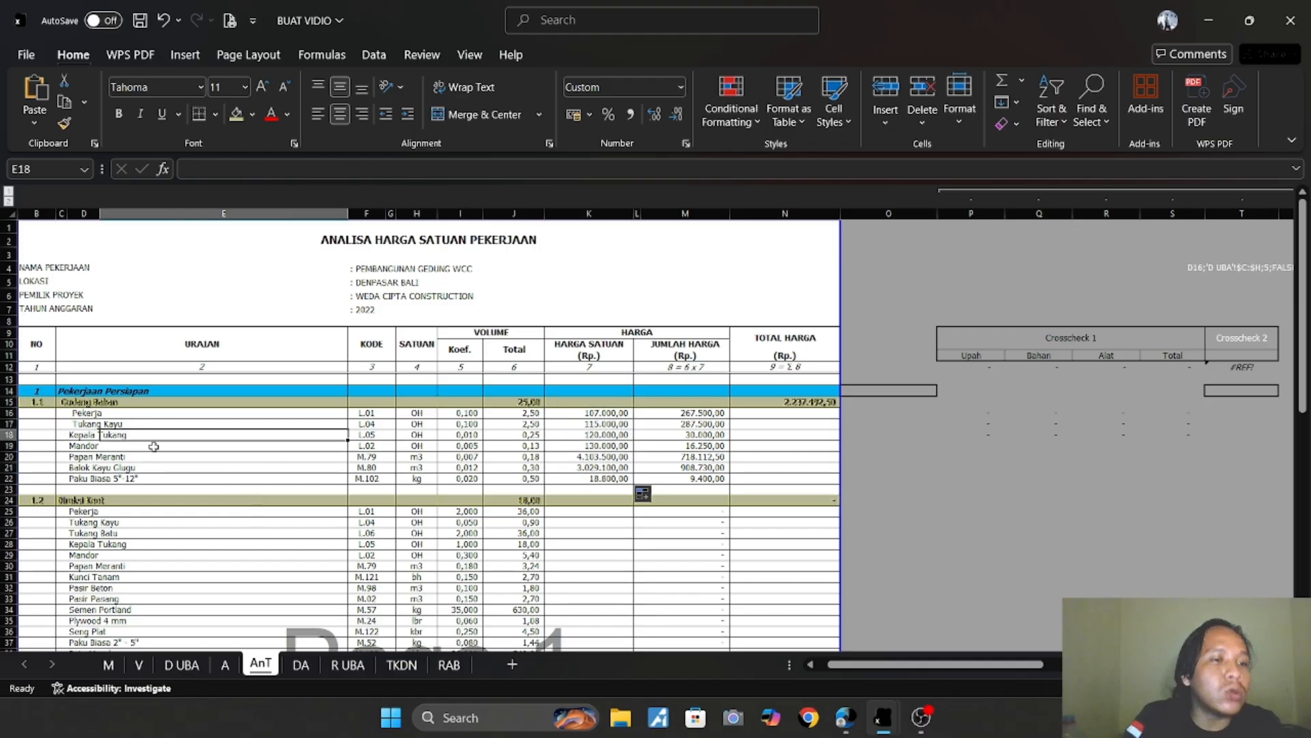
click(77, 438)
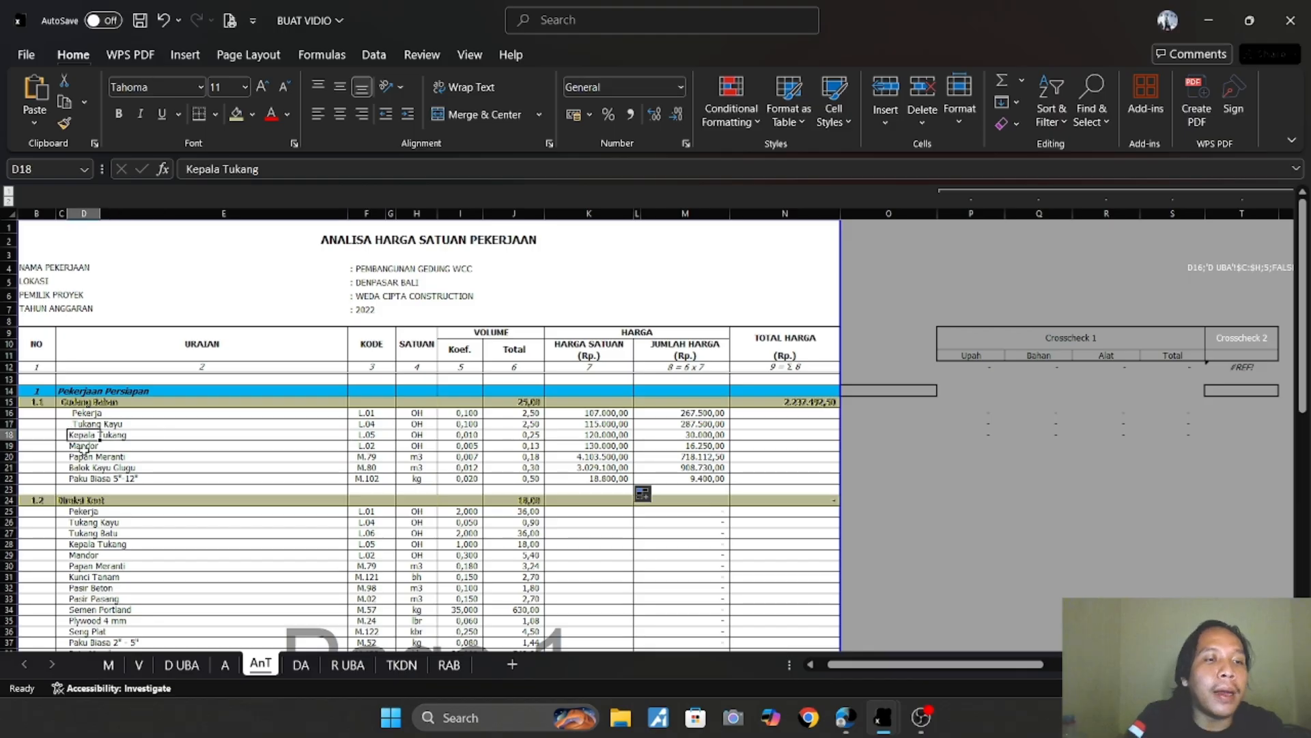
click(83, 445)
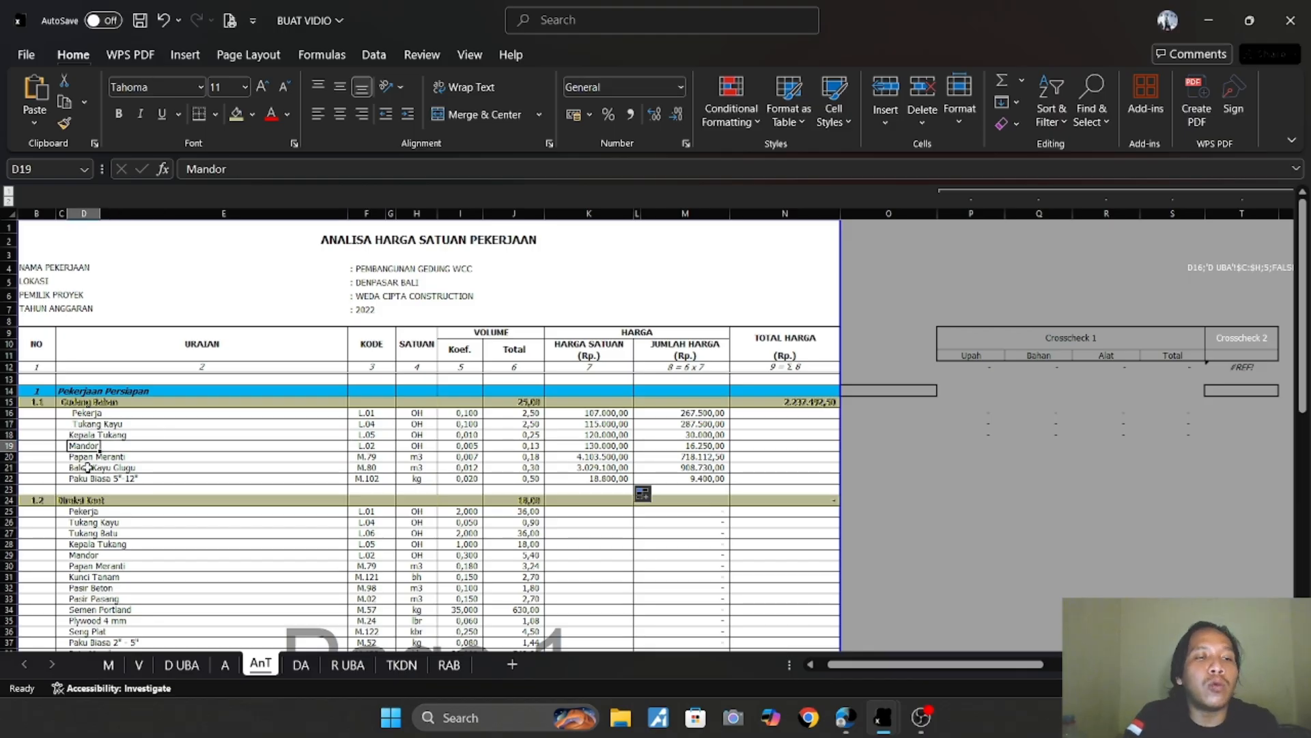
click(73, 457)
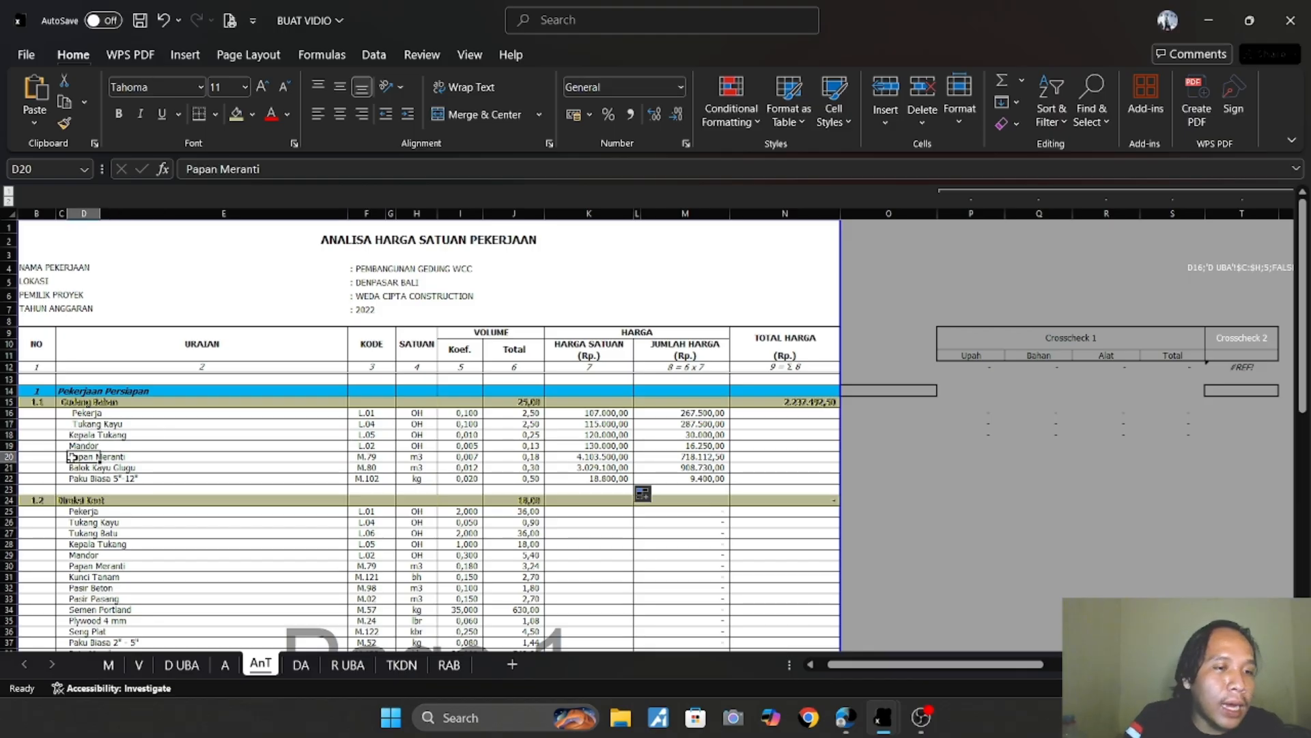
click(125, 490)
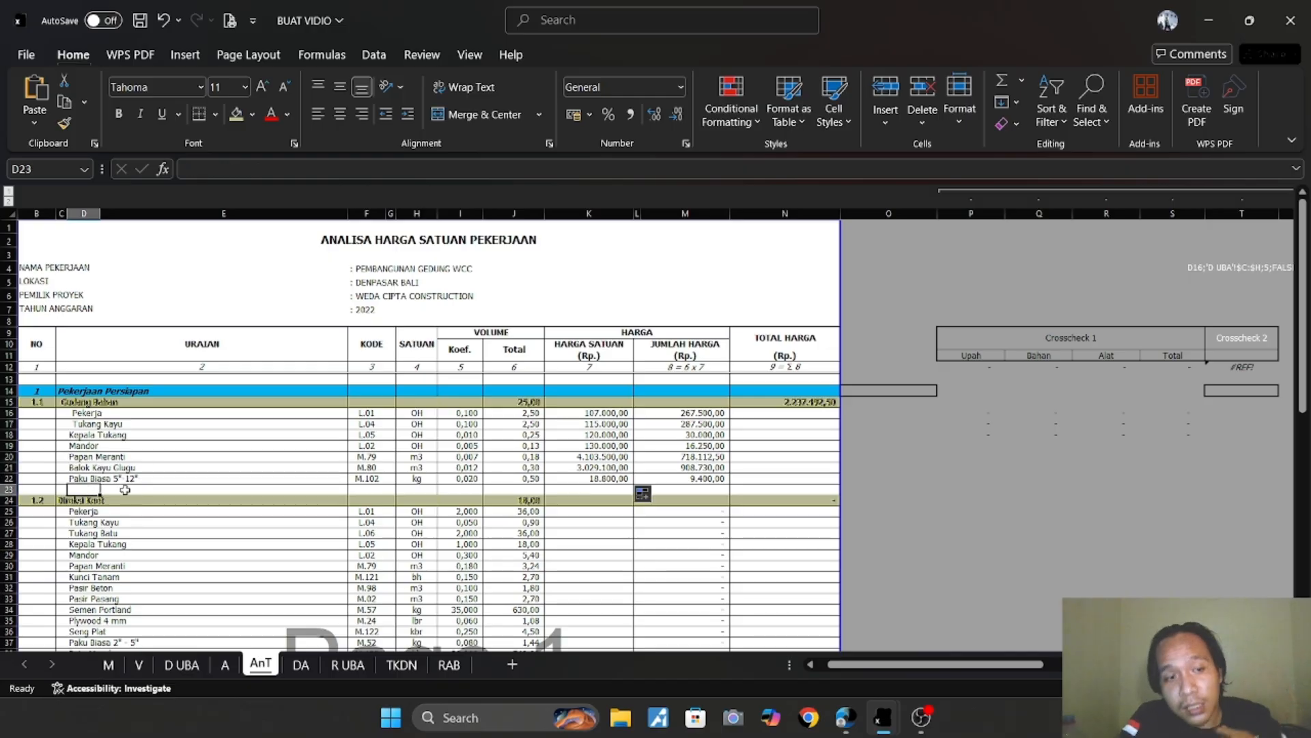
click(80, 478)
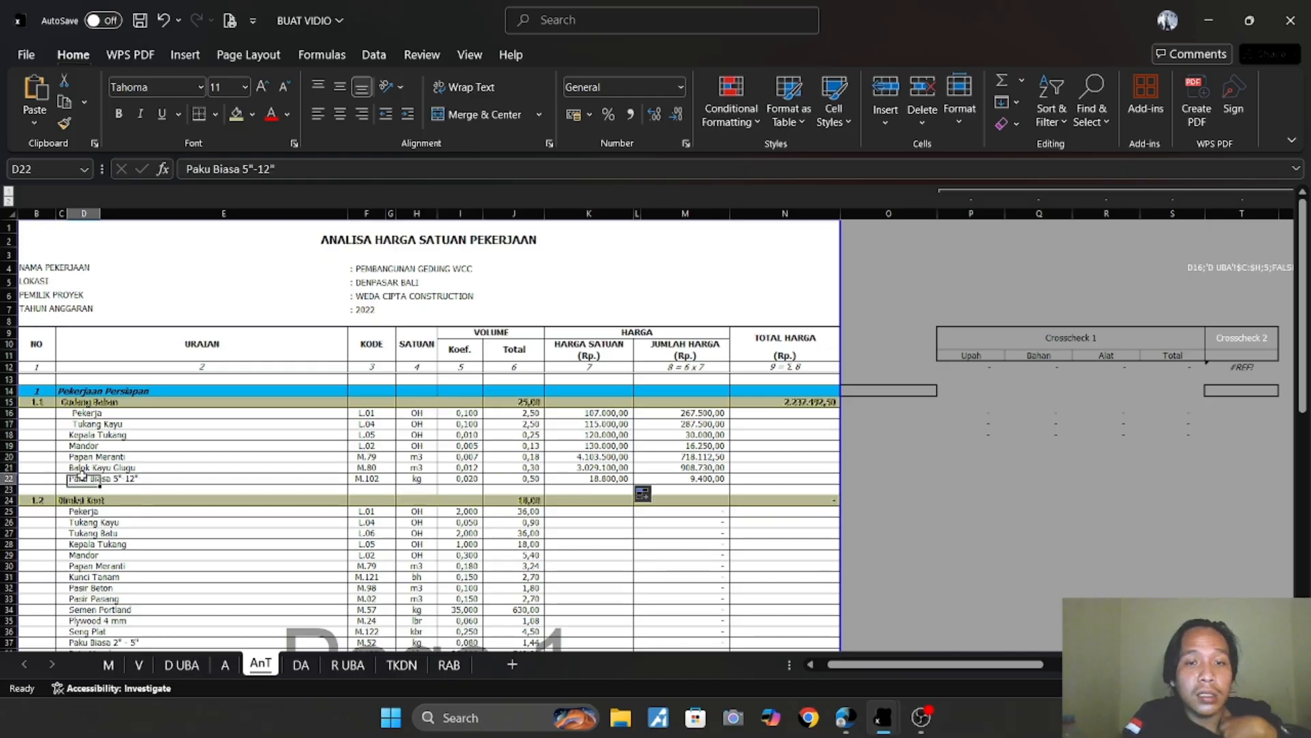
Copy the VLOOKUP formula from K22 to K25 and fill it through K40 for the 1.2 Direksi Keet unit prices.
scroll(579, 491, down, 3)
click(591, 359)
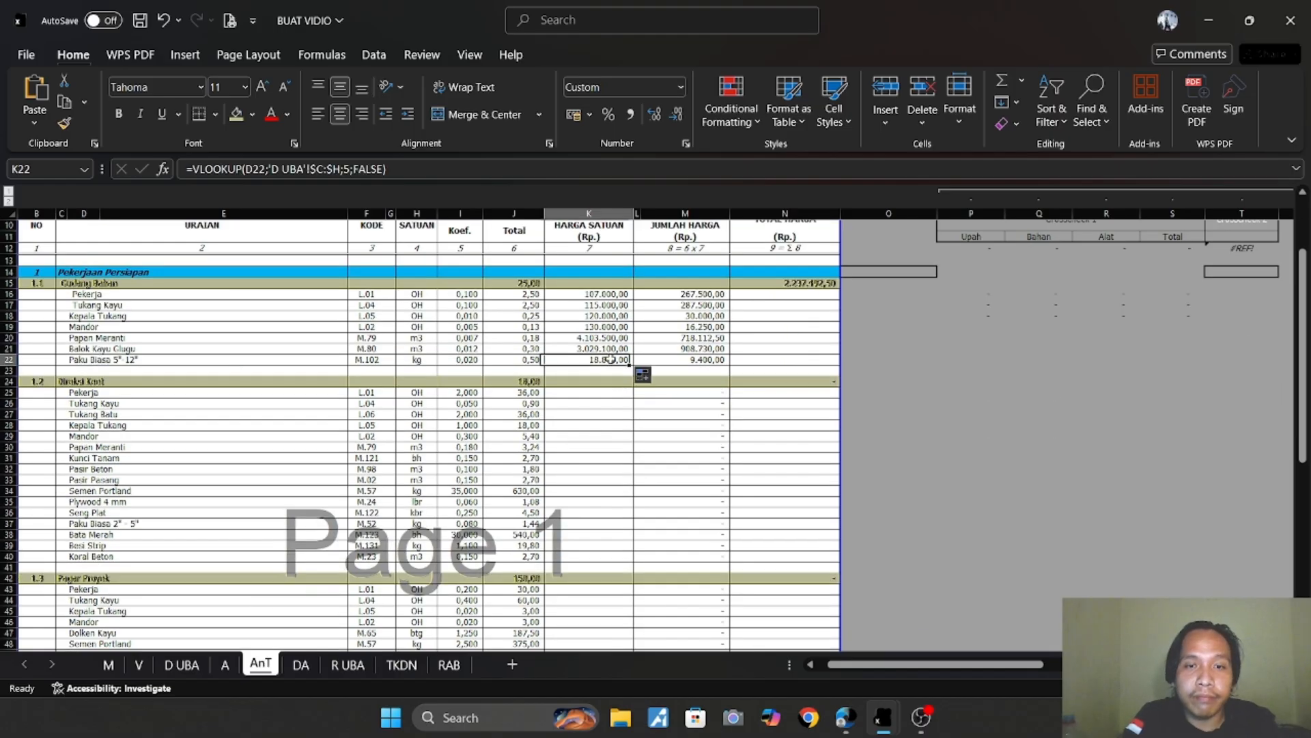
key(ctrl+c)
click(601, 393)
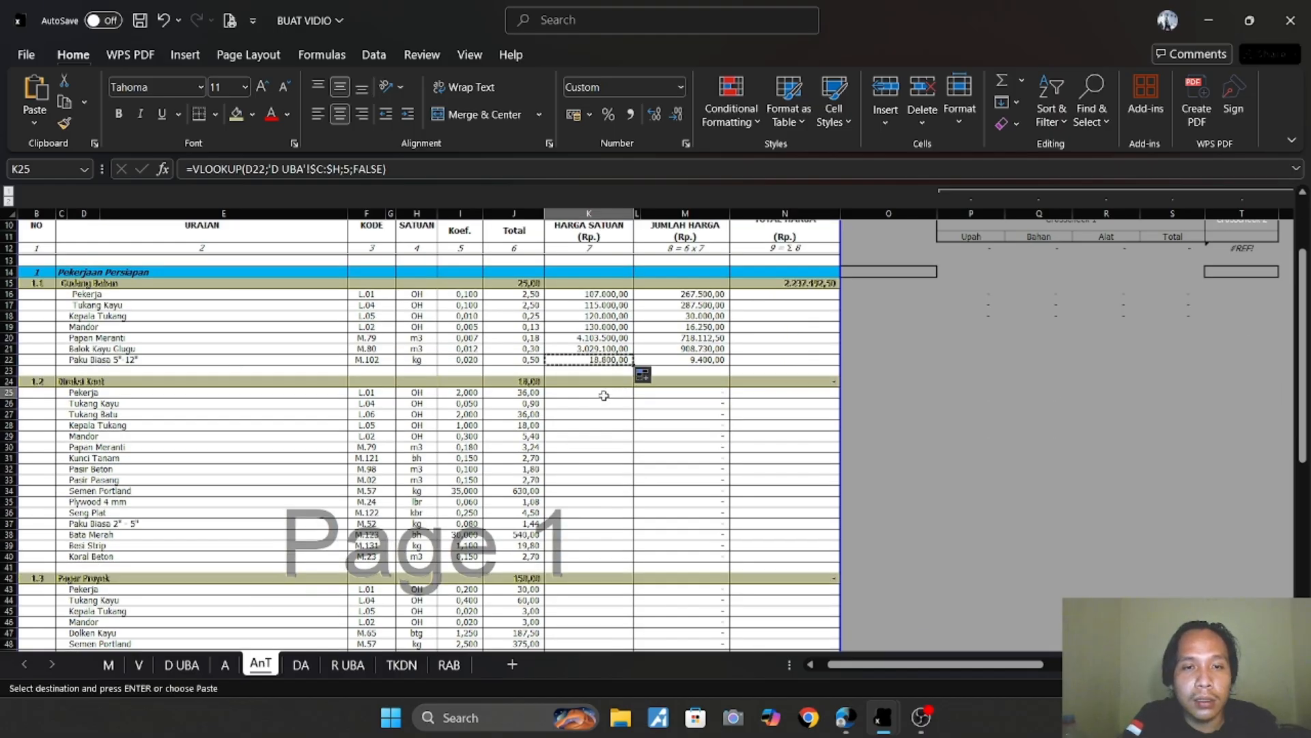
key(ctrl+v)
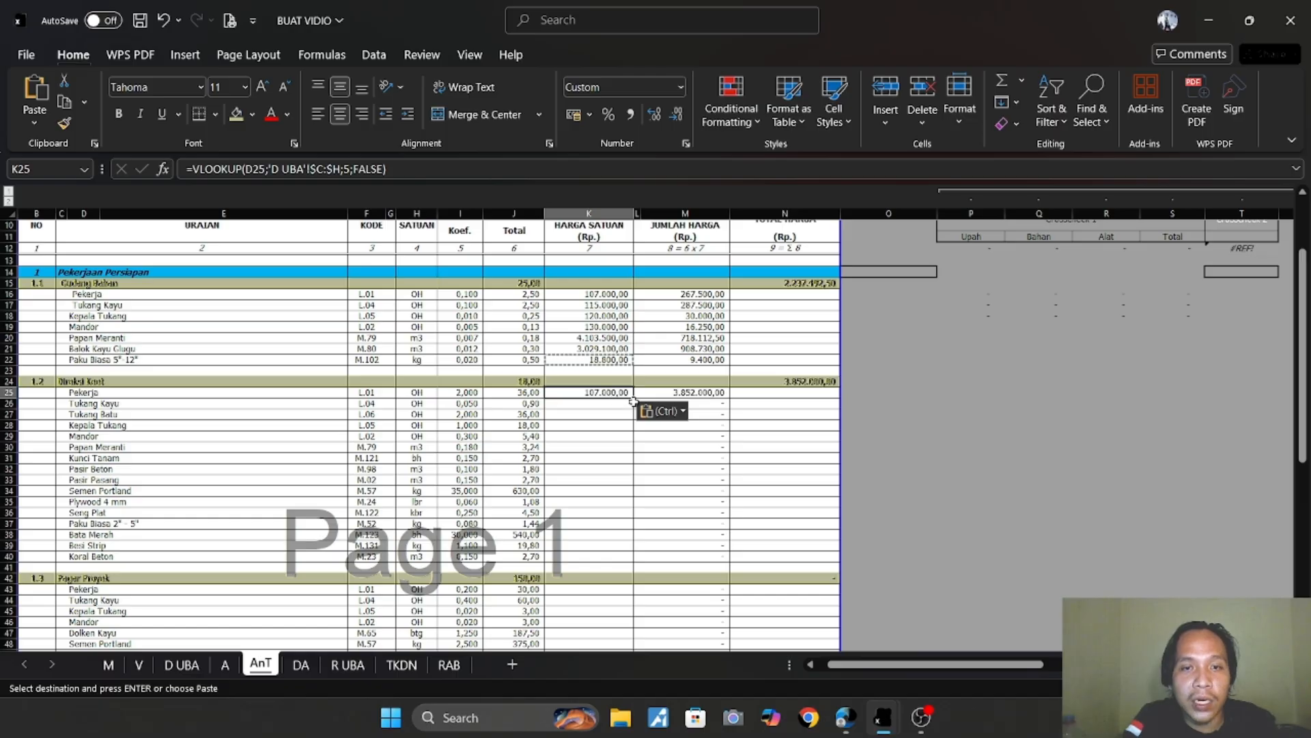
drag(634, 397, 631, 562)
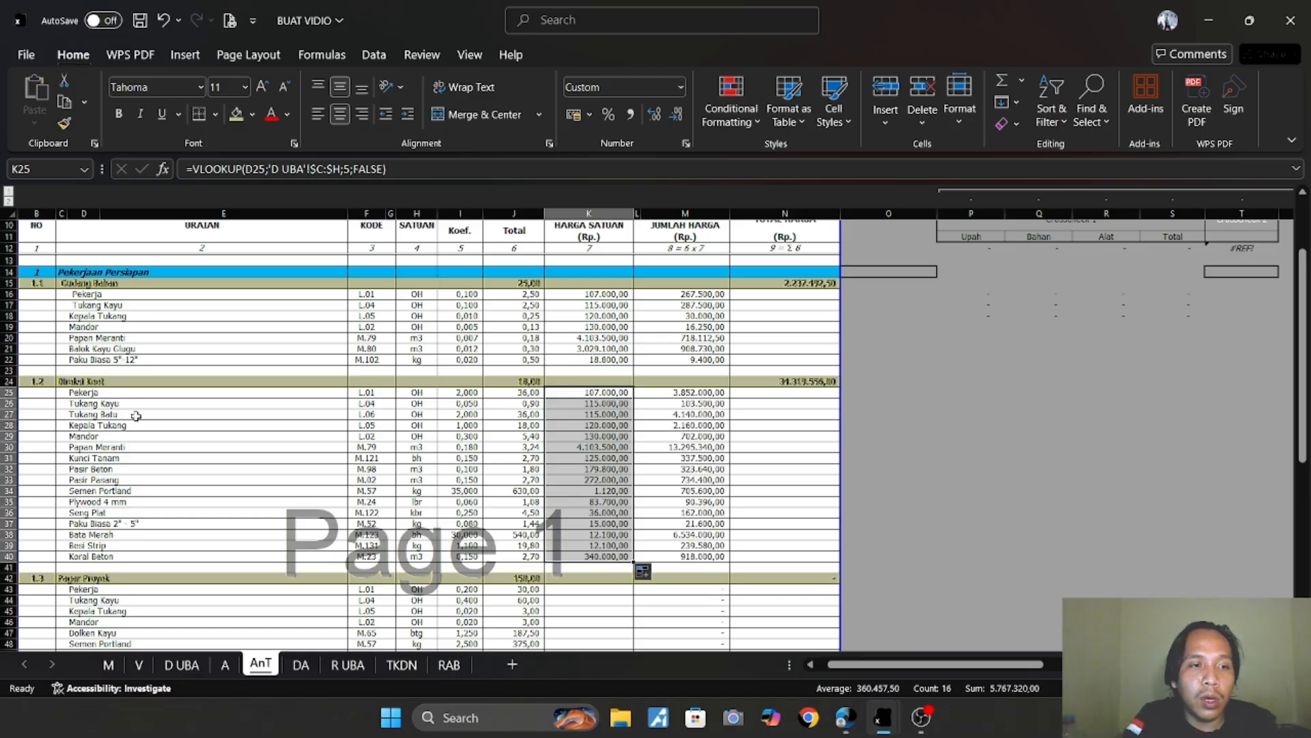
Copy the VLOOKUP formula from K36 to K43 and fill it through K54 for the 1.3 Pagar Proyek unit prices.
scroll(112, 444, down, 1)
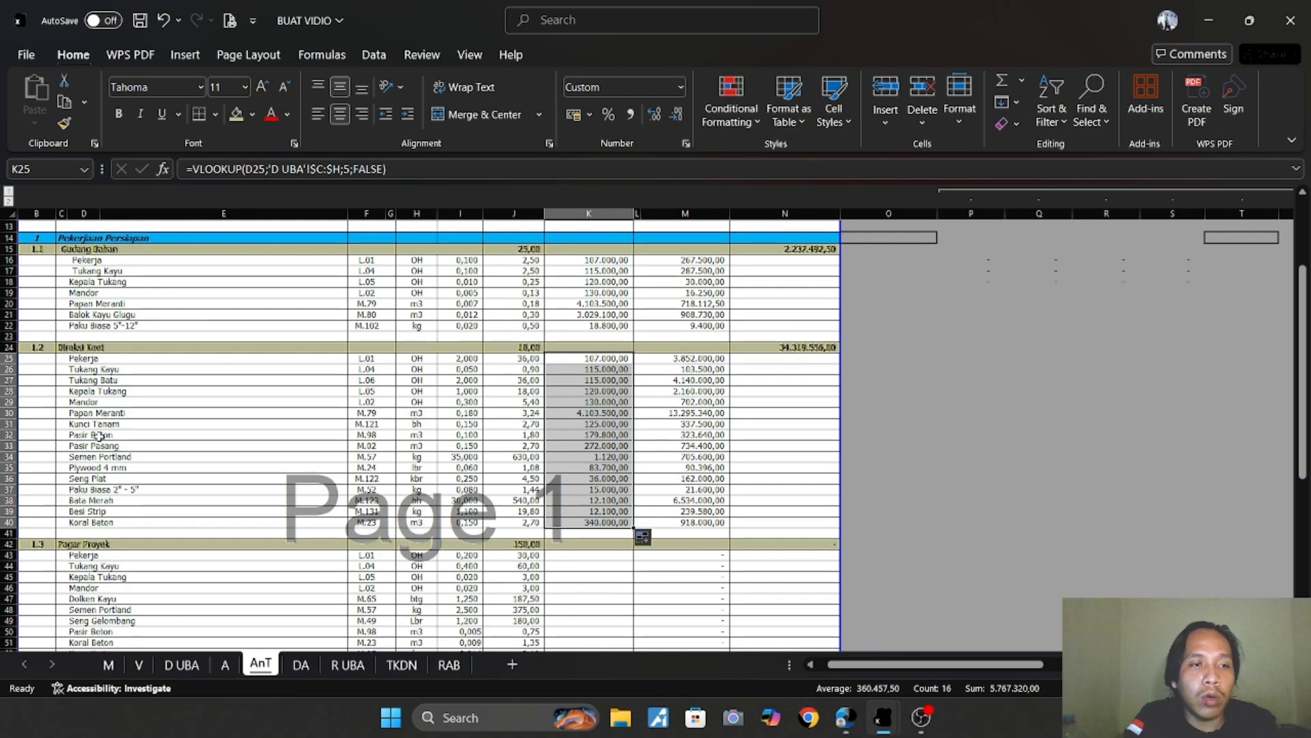
click(598, 480)
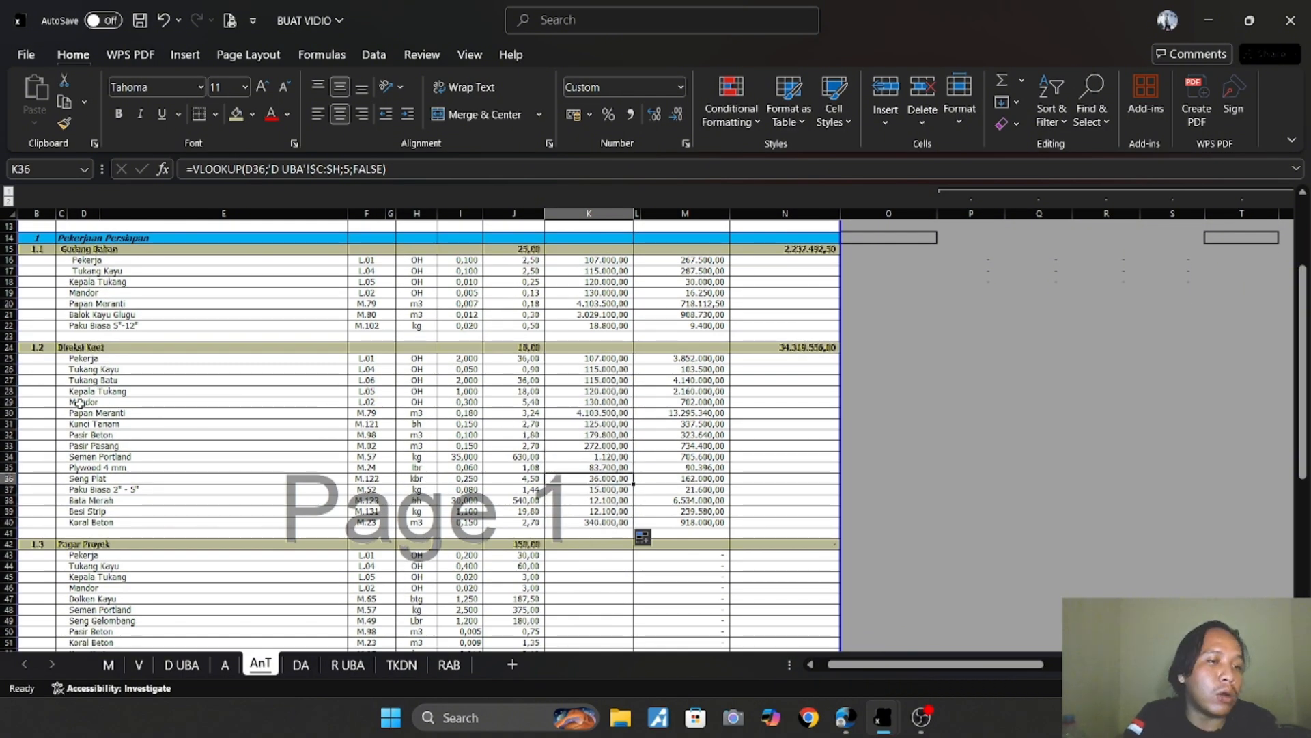
key(ctrl+c)
scroll(257, 509, down, 2)
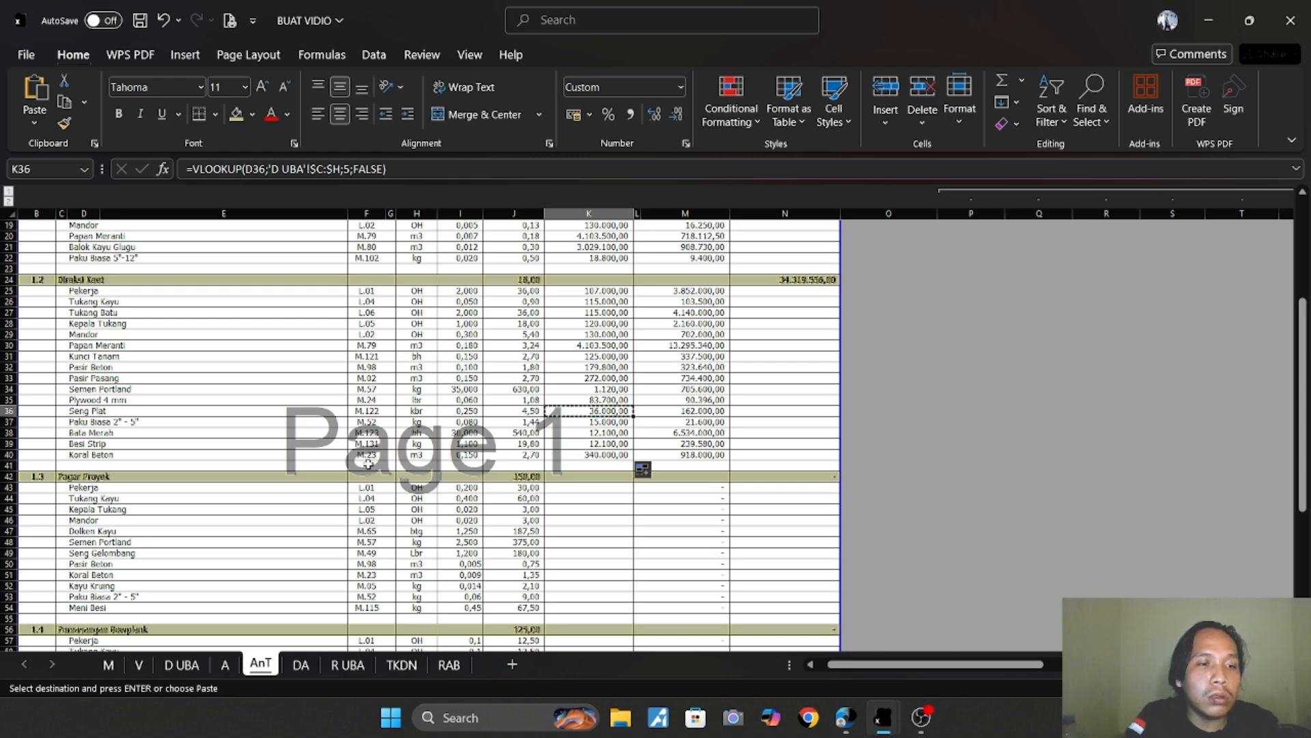
scroll(628, 499, down, 2)
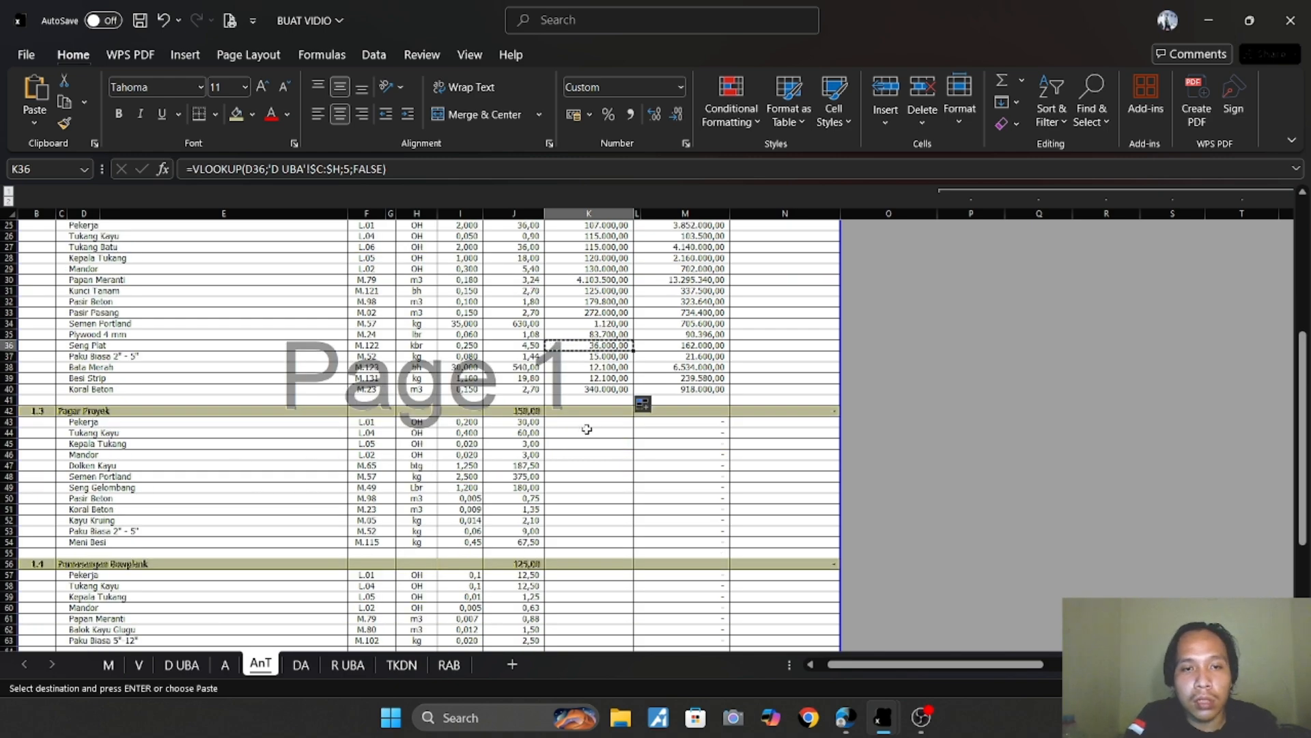
click(611, 423)
key(ctrl+v)
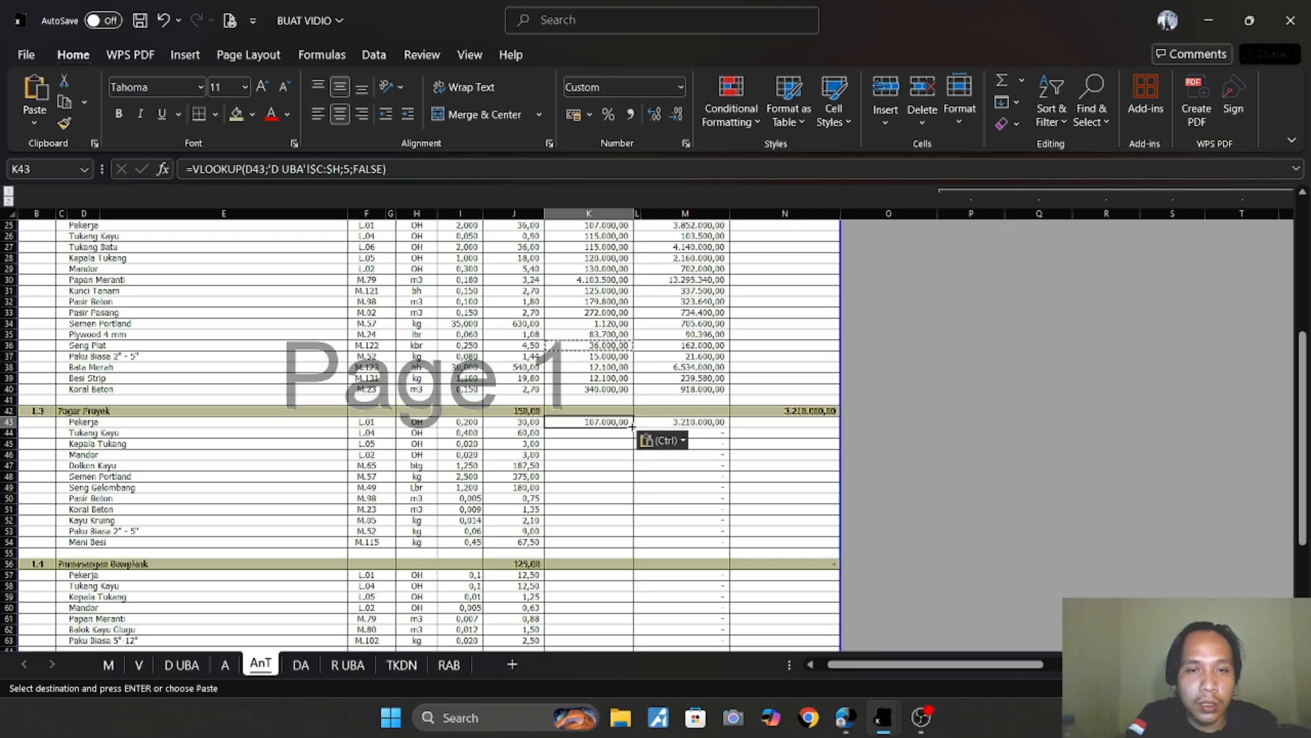
drag(633, 428, 624, 548)
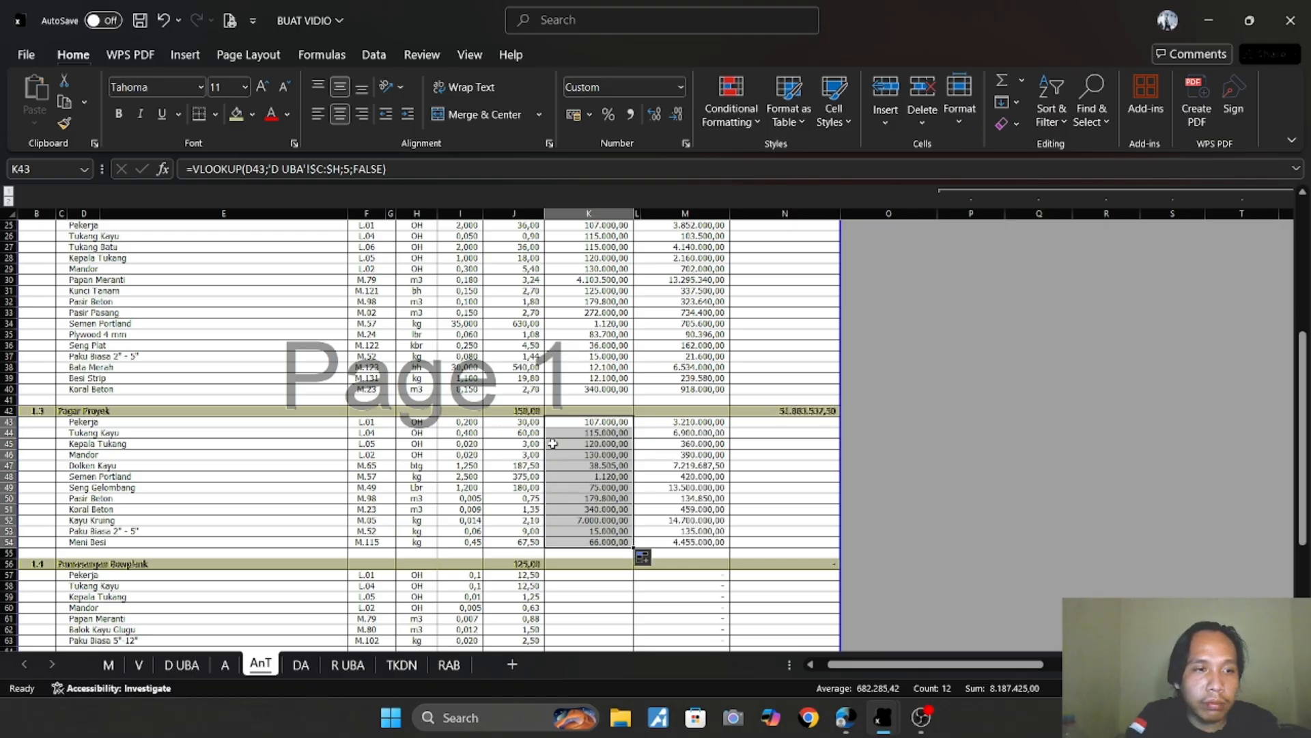
Copy the VLOOKUP formula from K46 to K57 and fill it through K63 for the 1.4 Pemasangan Bowplank unit prices.
scroll(601, 478, down, 2)
click(591, 391)
key(ctrl+c)
scroll(591, 410, down, 2)
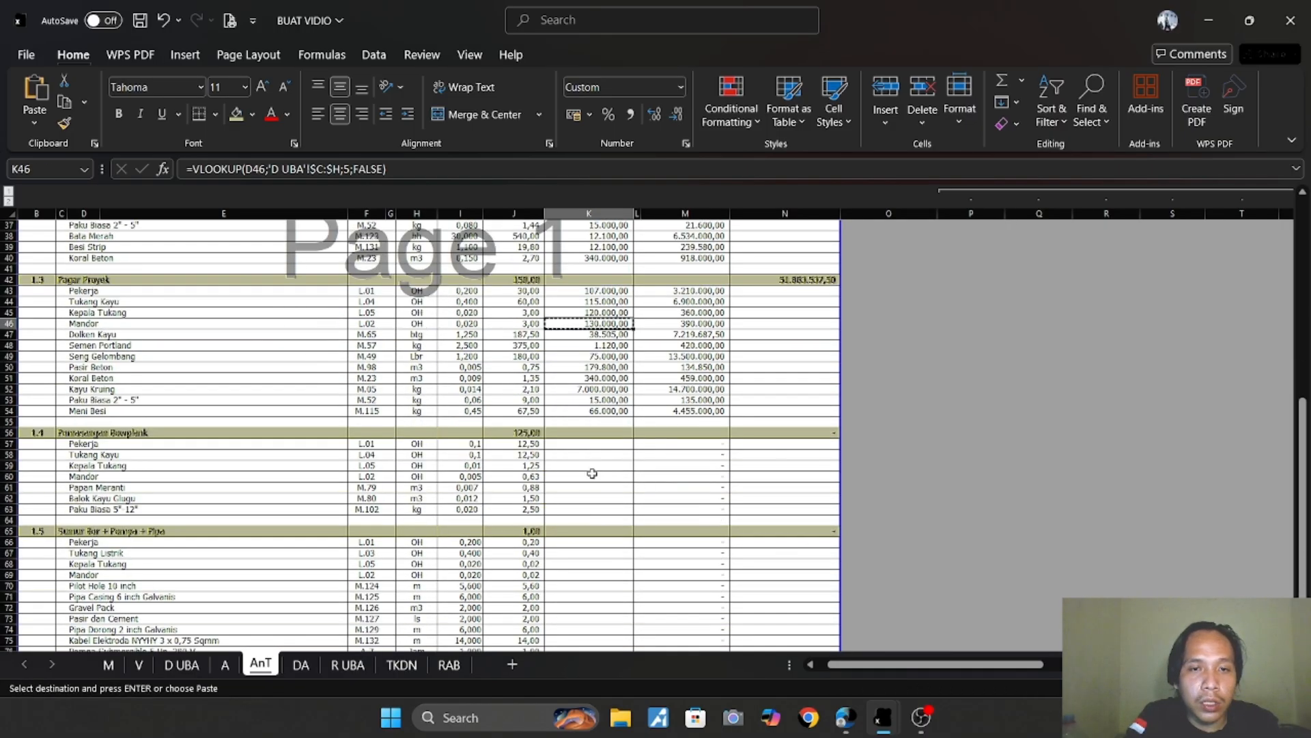
click(584, 449)
key(ctrl+v)
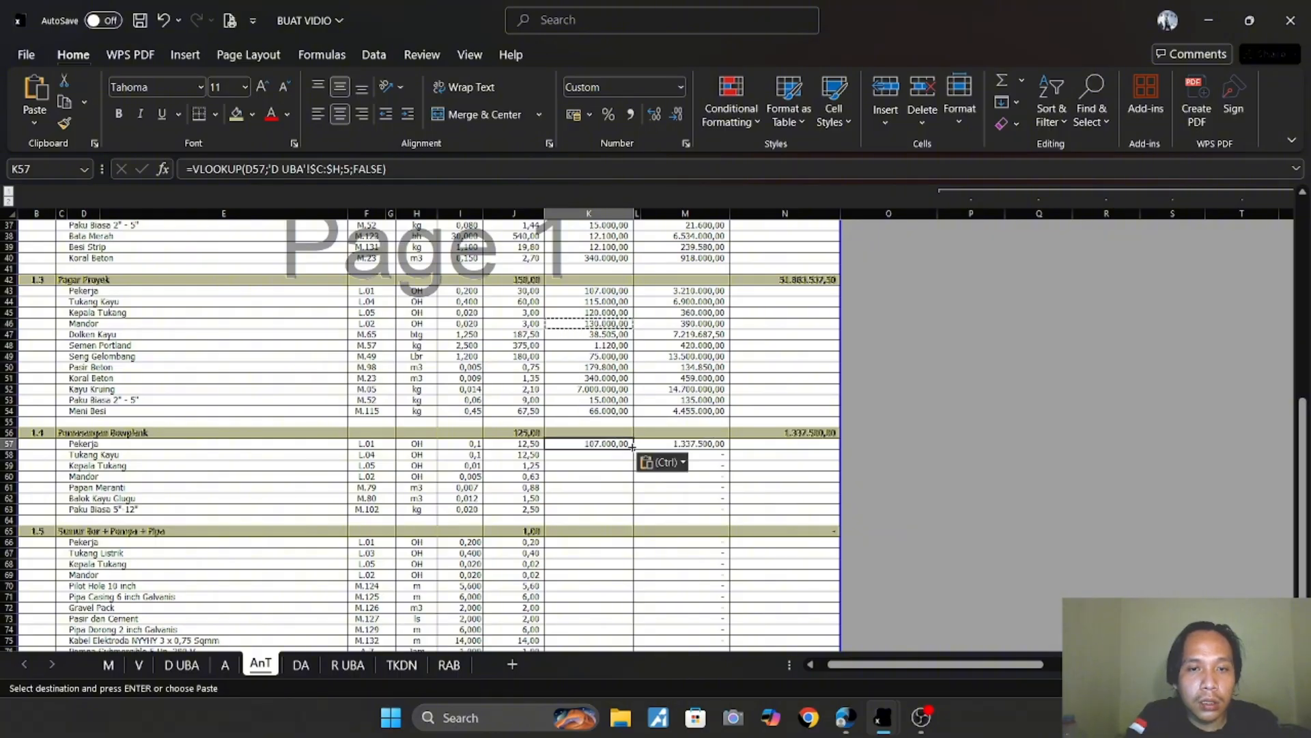
drag(633, 448, 636, 509)
Copy the VLOOKUP formula from K62 to K66 and fill it through K76 for the 1.5 Sumur Bor + Pompa + Pipa unit prices.
scroll(601, 509, down, 3)
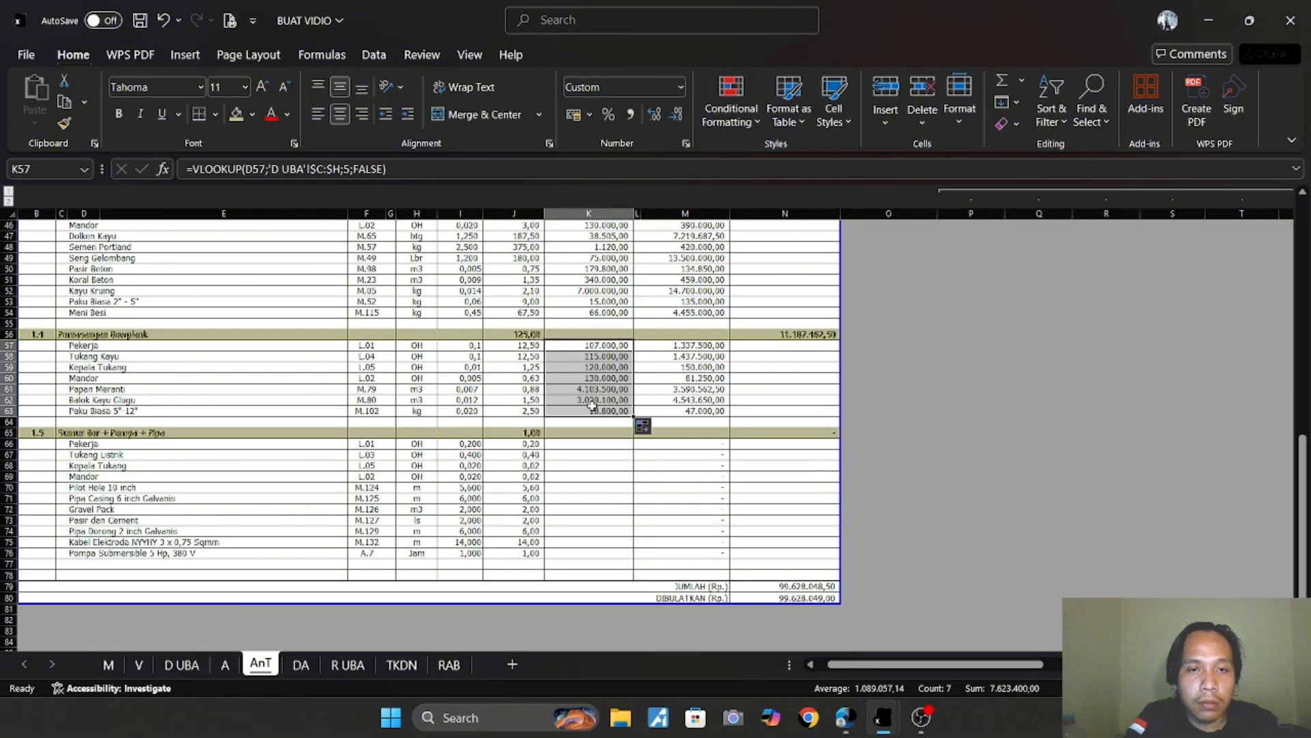
click(594, 400)
key(ctrl+c)
click(593, 444)
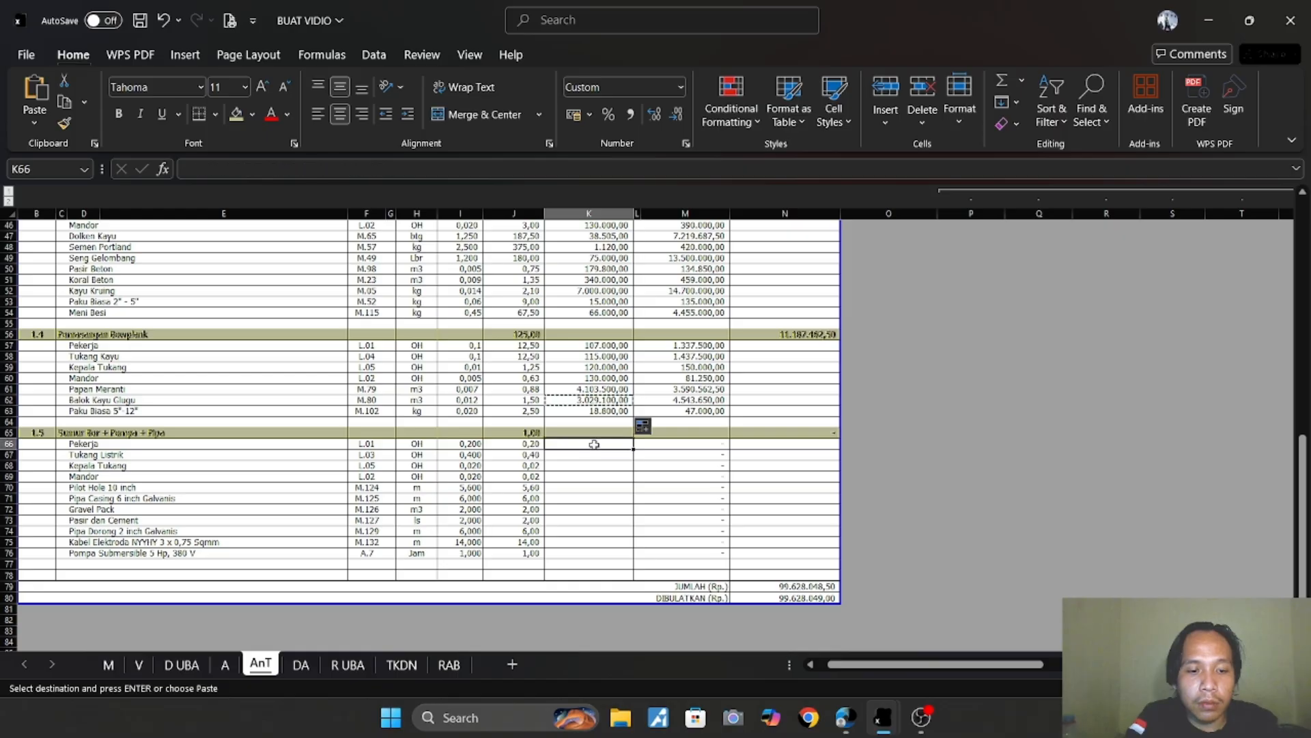
key(ctrl+v)
drag(633, 449, 635, 555)
Try extending the VLOOKUP formula from K63 into the blank and section title cells K64:K65, and undo the fill.
click(609, 409)
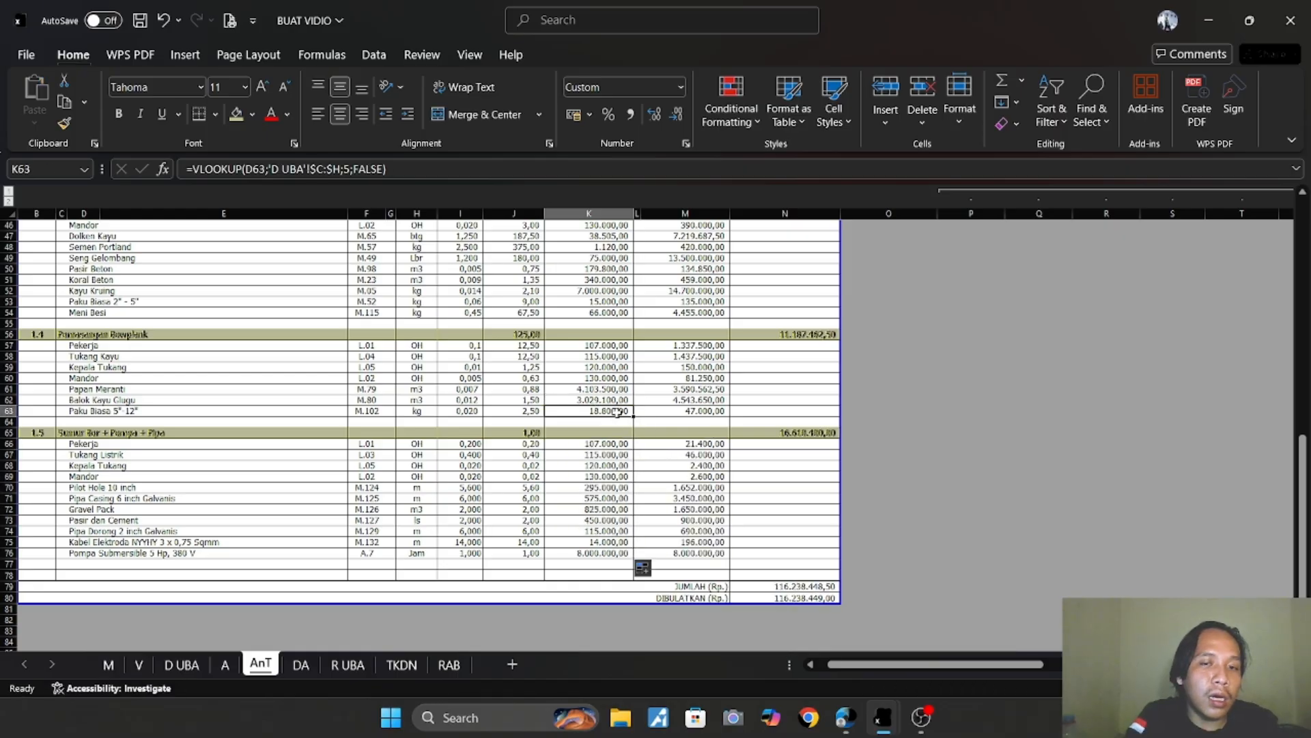
scroll(634, 416, up, 2)
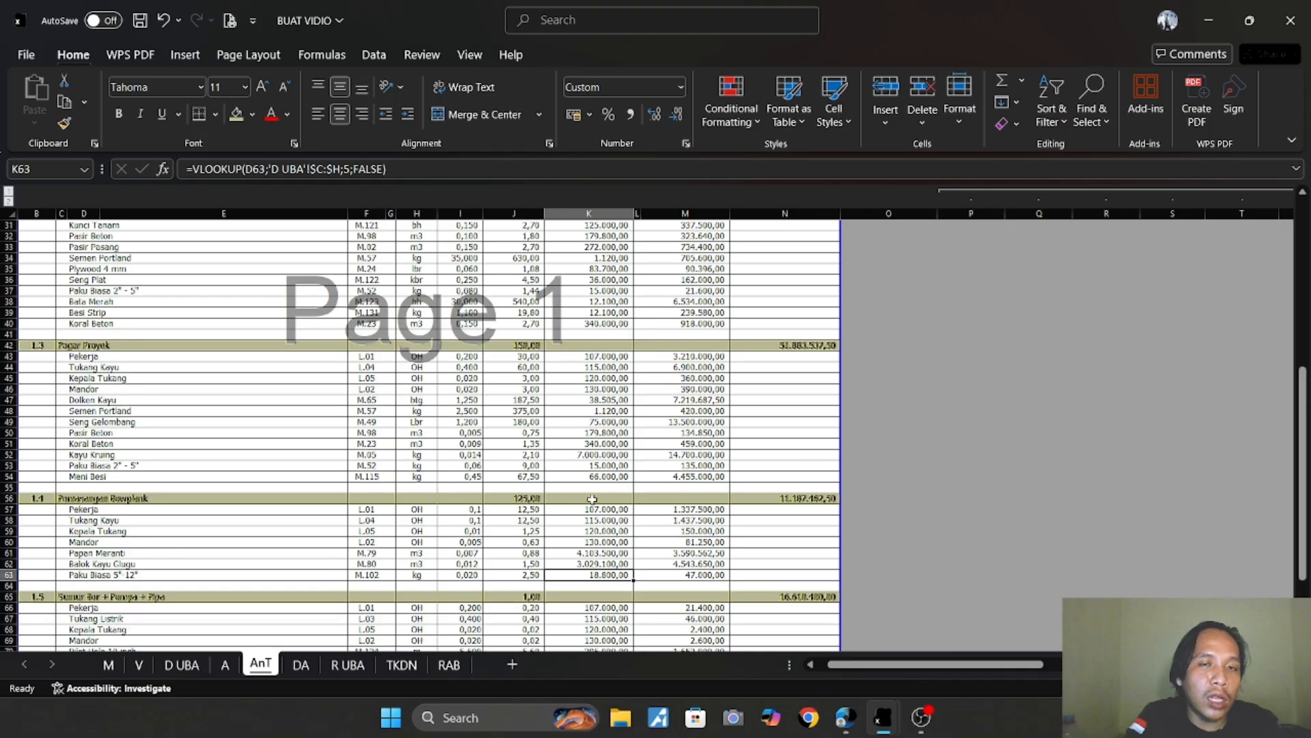
scroll(634, 415, down, 1)
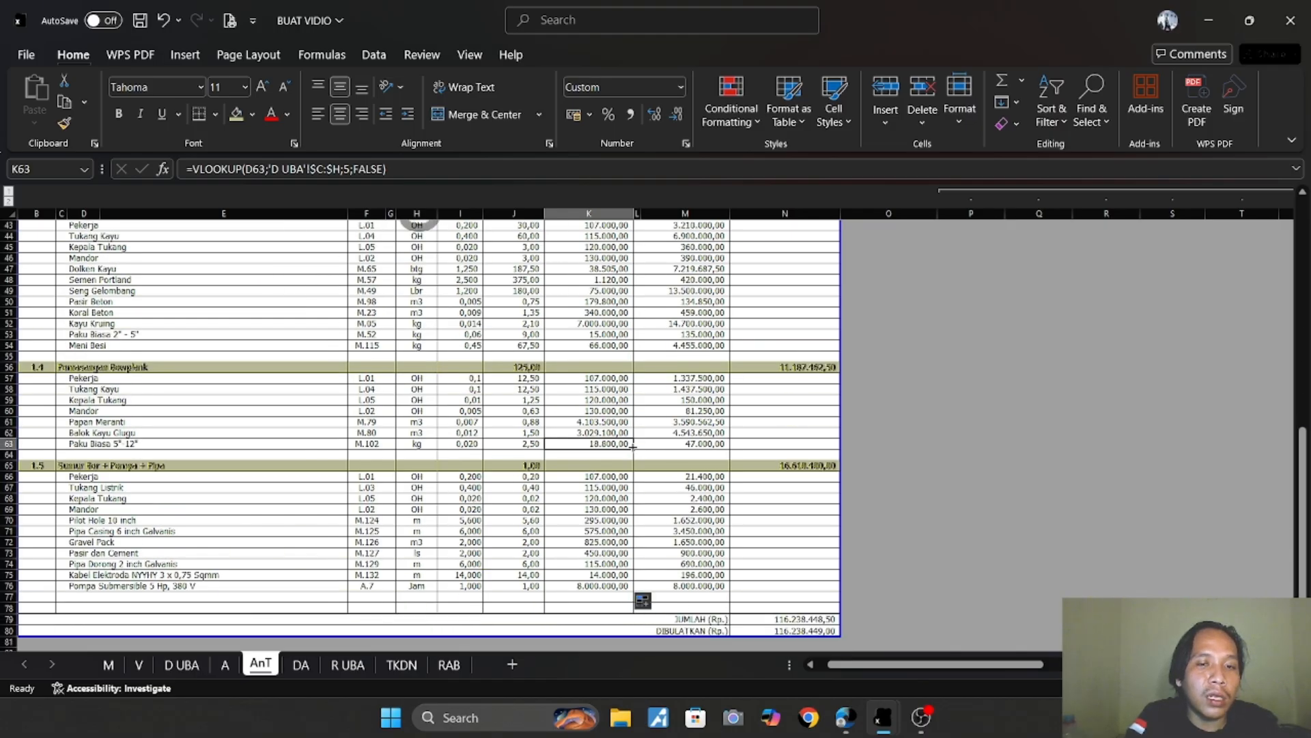
drag(633, 448, 634, 467)
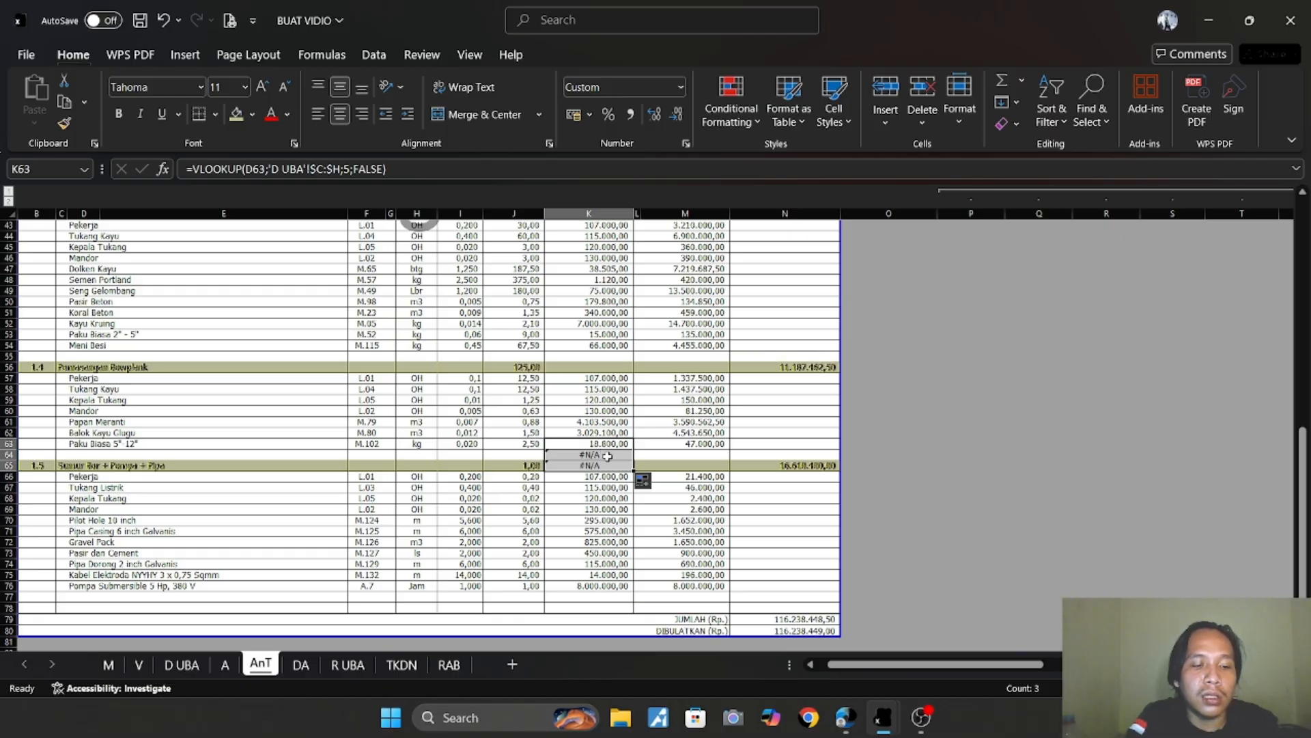
key(ctrl+z)
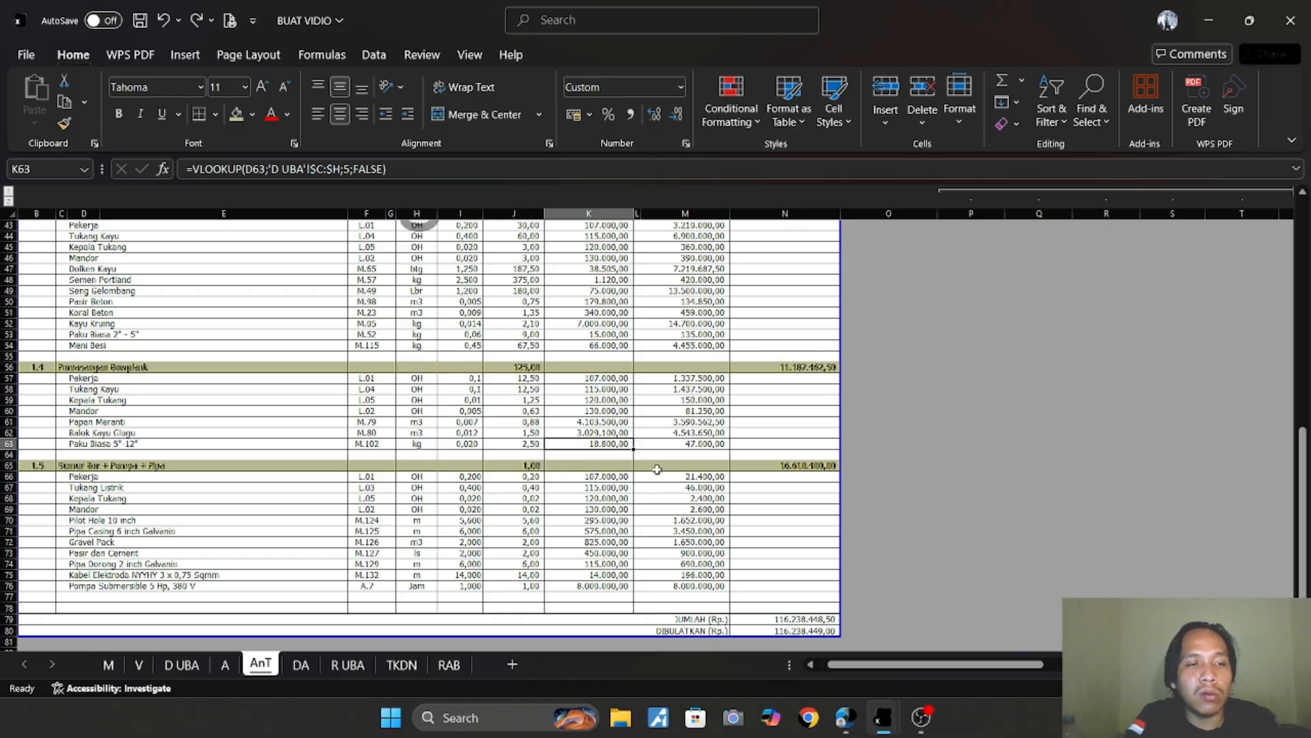
Copy the prepared lookup arguments $H13;A!$G:$P;10;FALSE from cell AB40 of the DA sheet.
scroll(582, 471, up, 14)
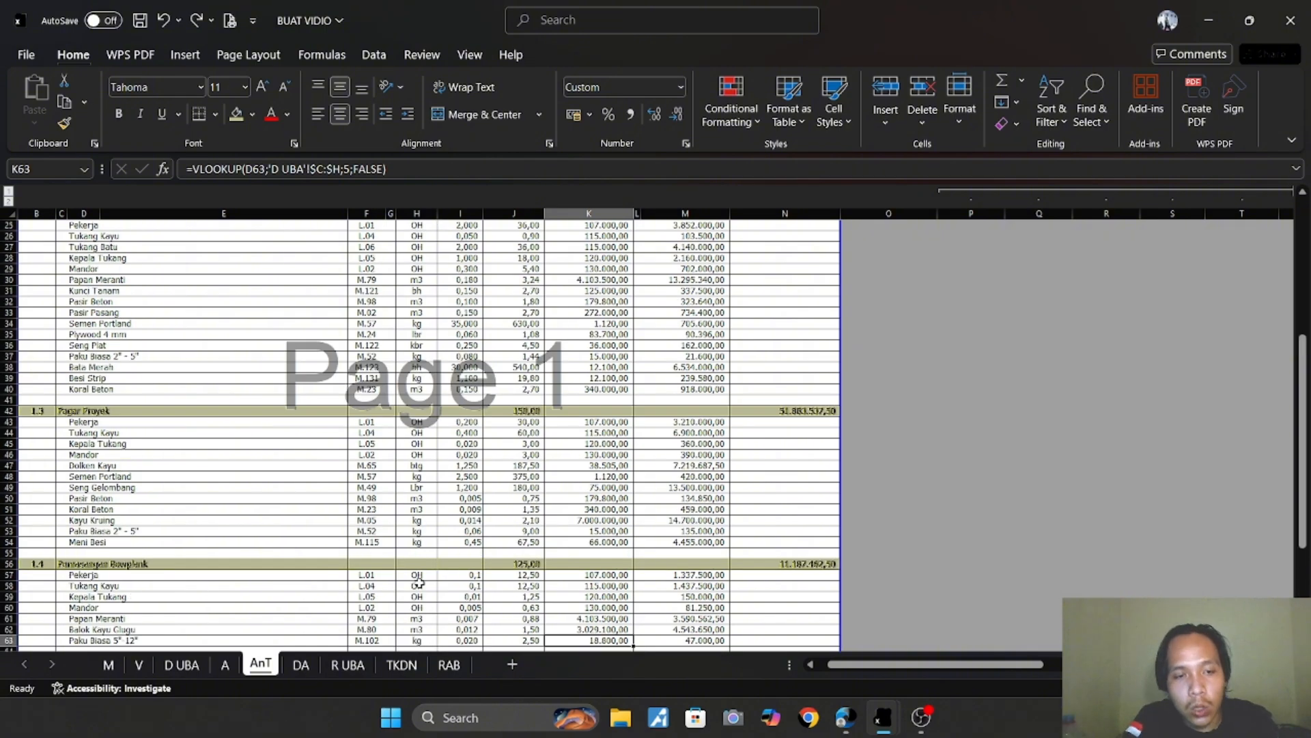
click(582, 469)
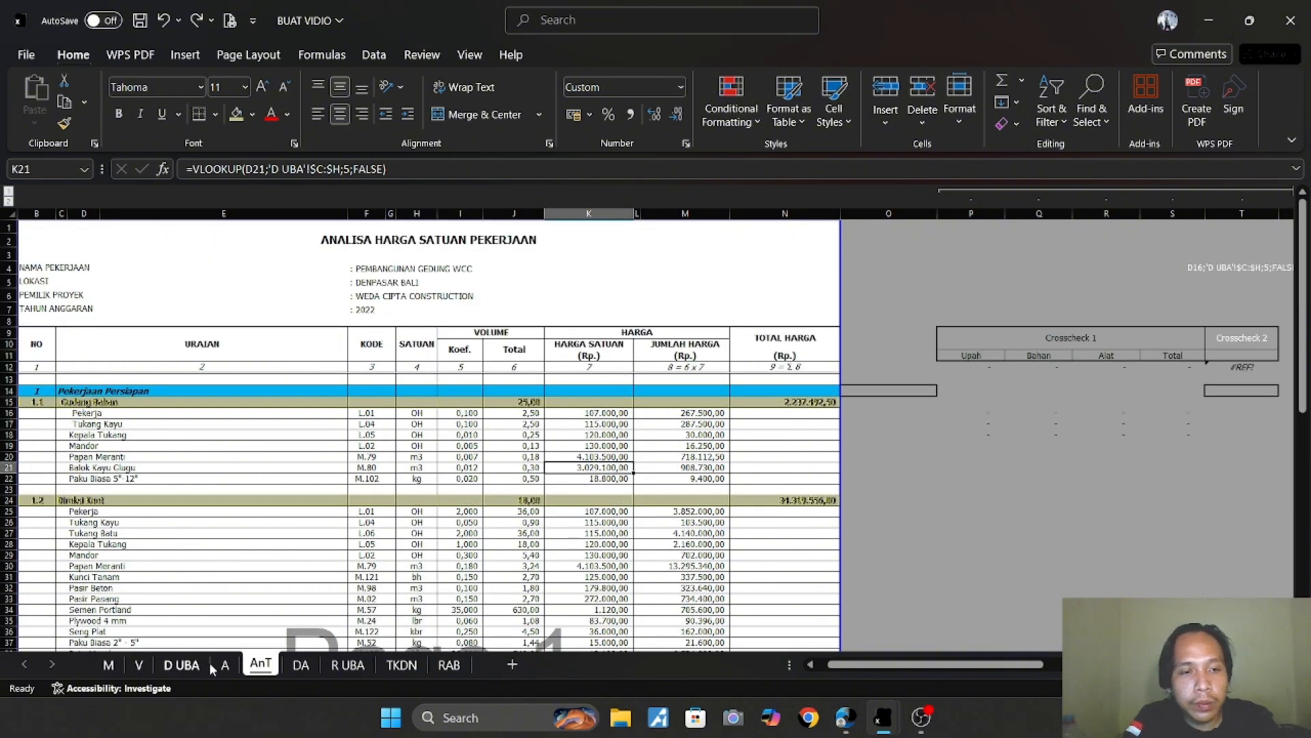
click(300, 665)
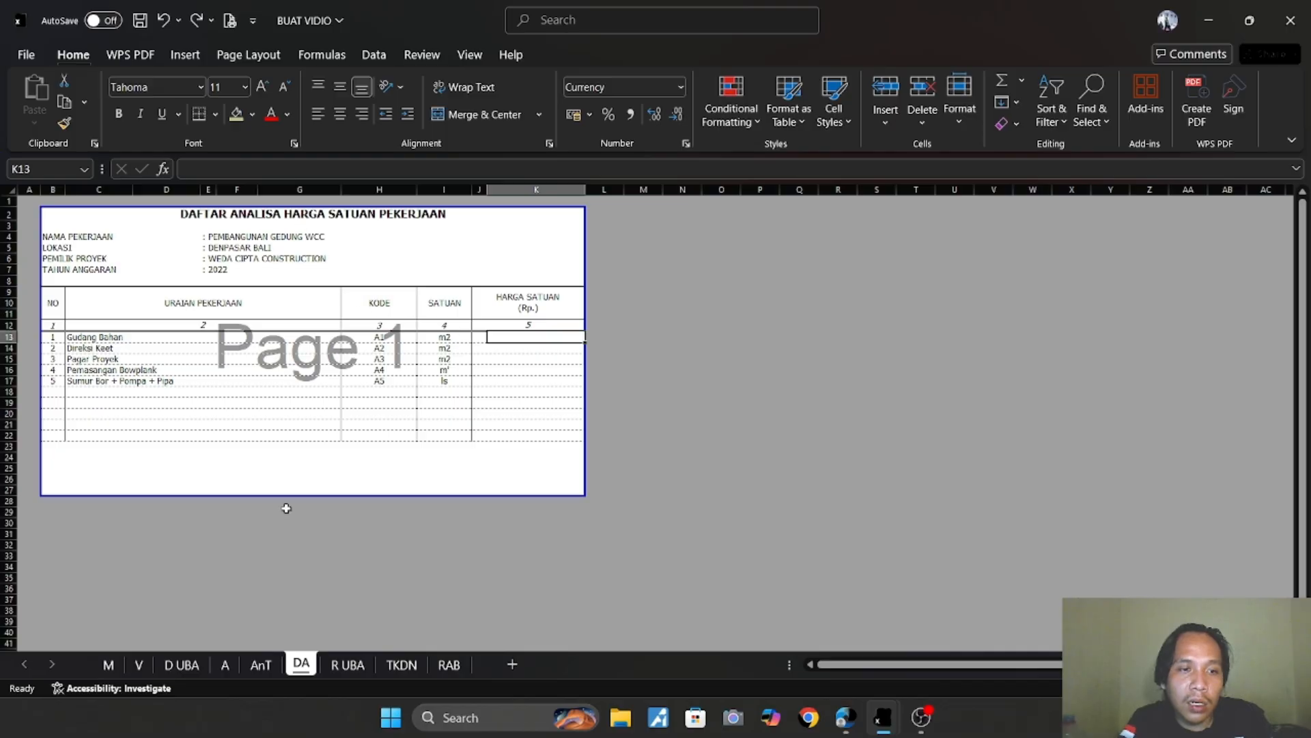
click(266, 664)
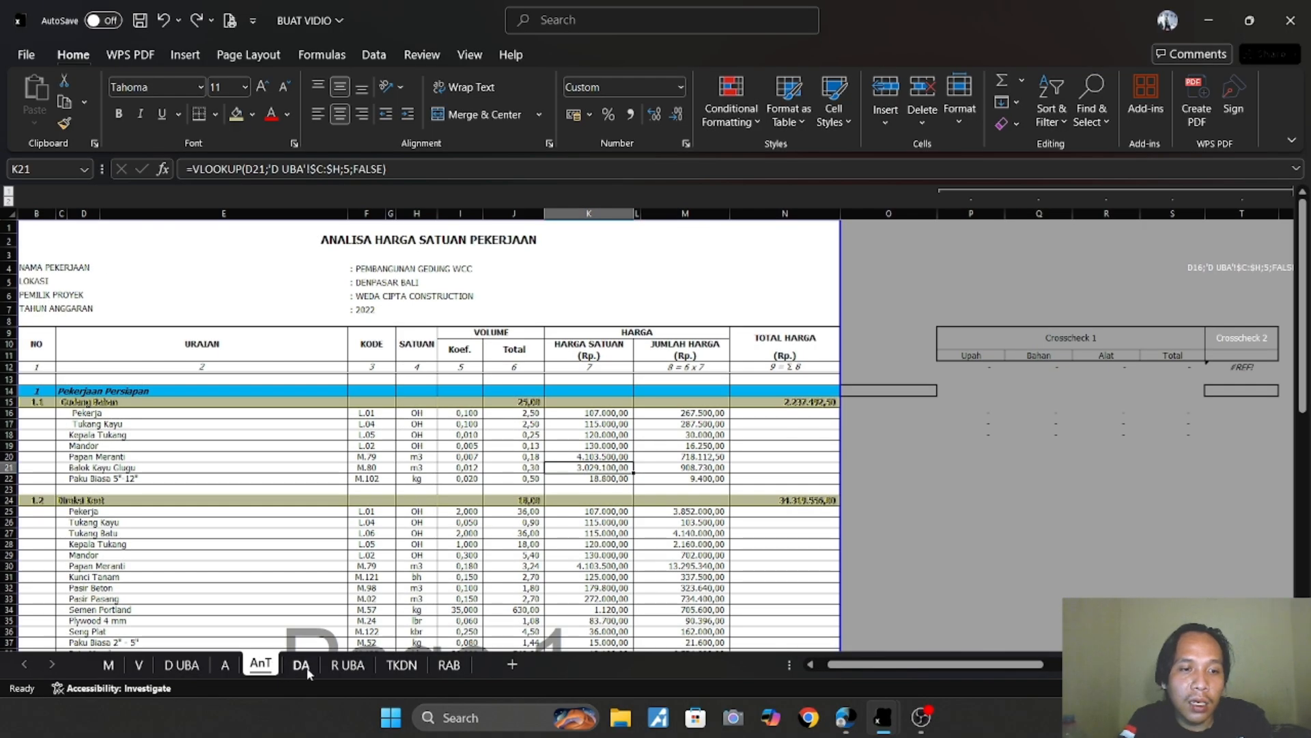
click(302, 665)
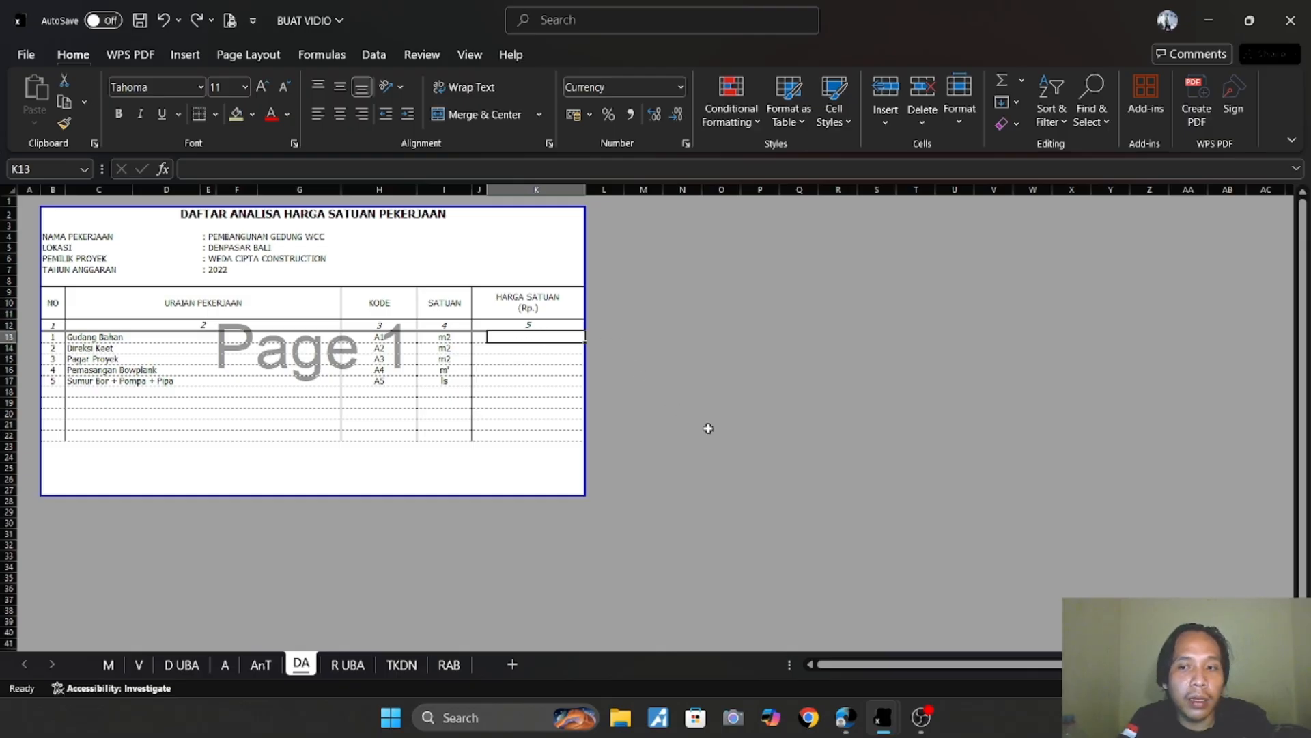
click(1227, 632)
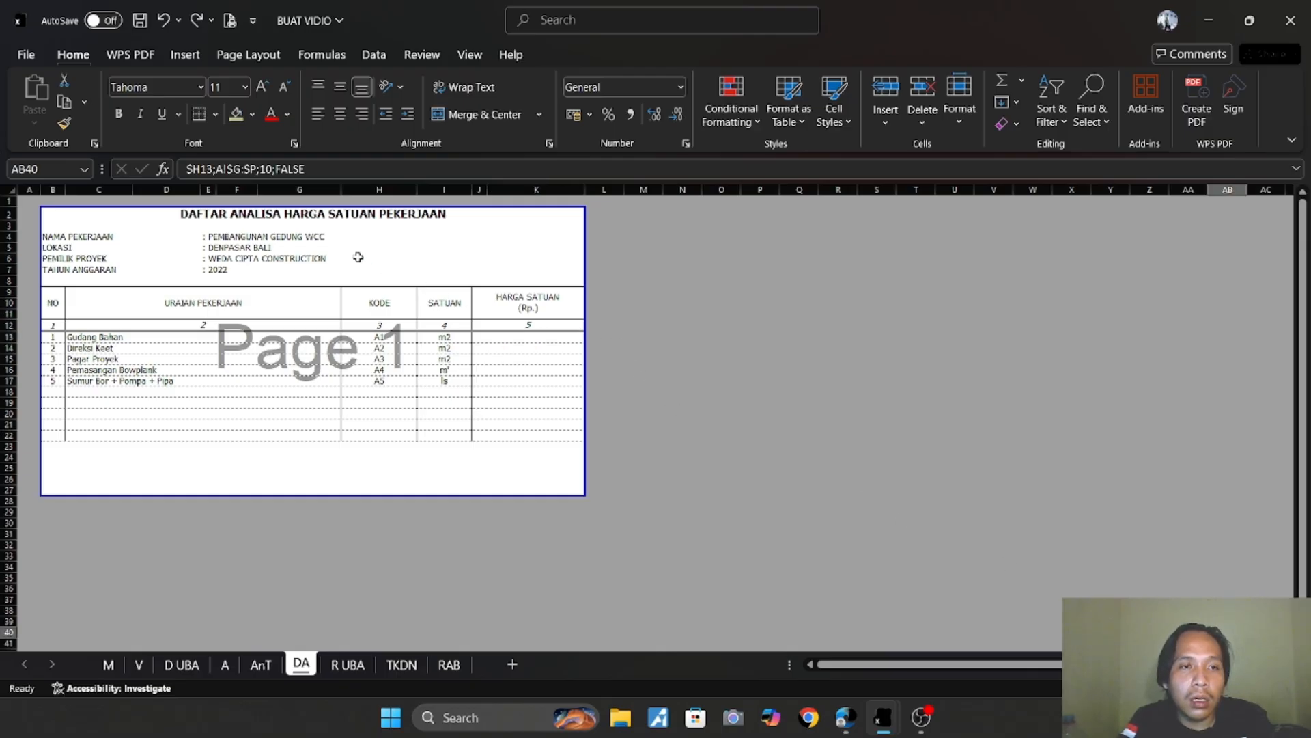
drag(312, 170, 200, 197)
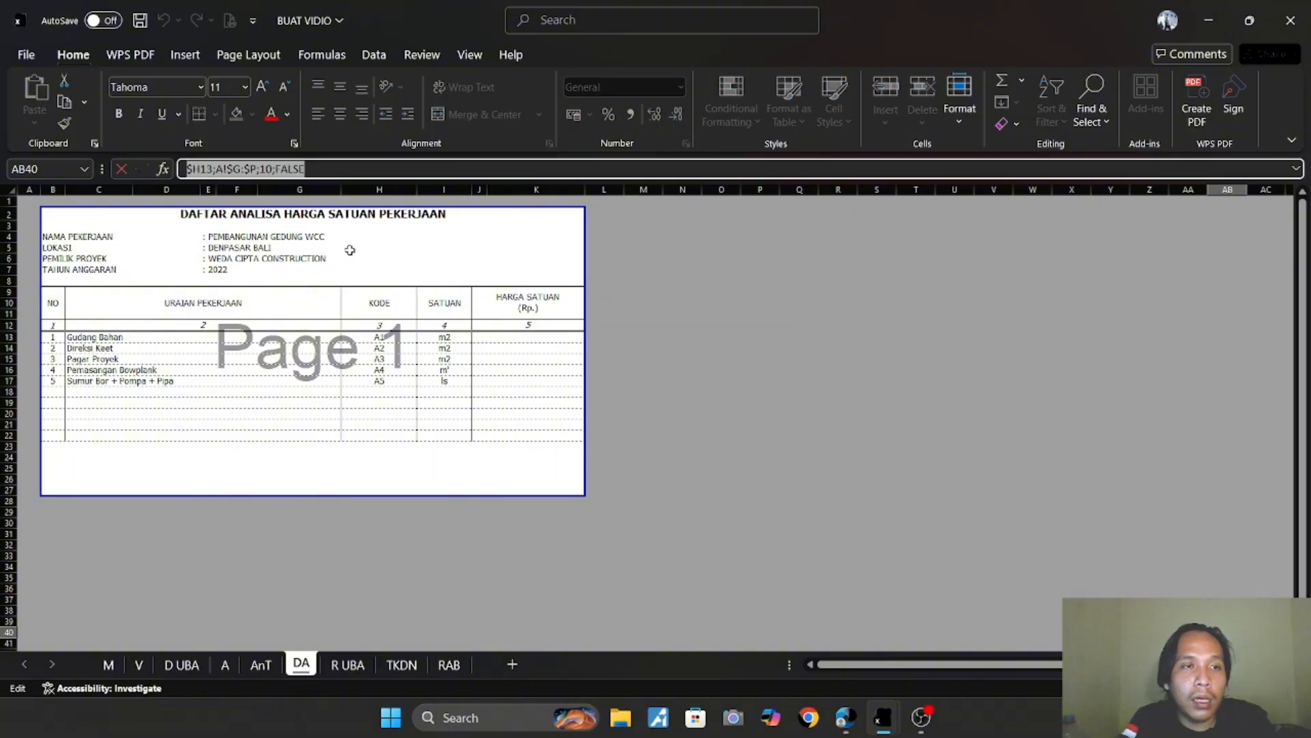
key(ctrl+c)
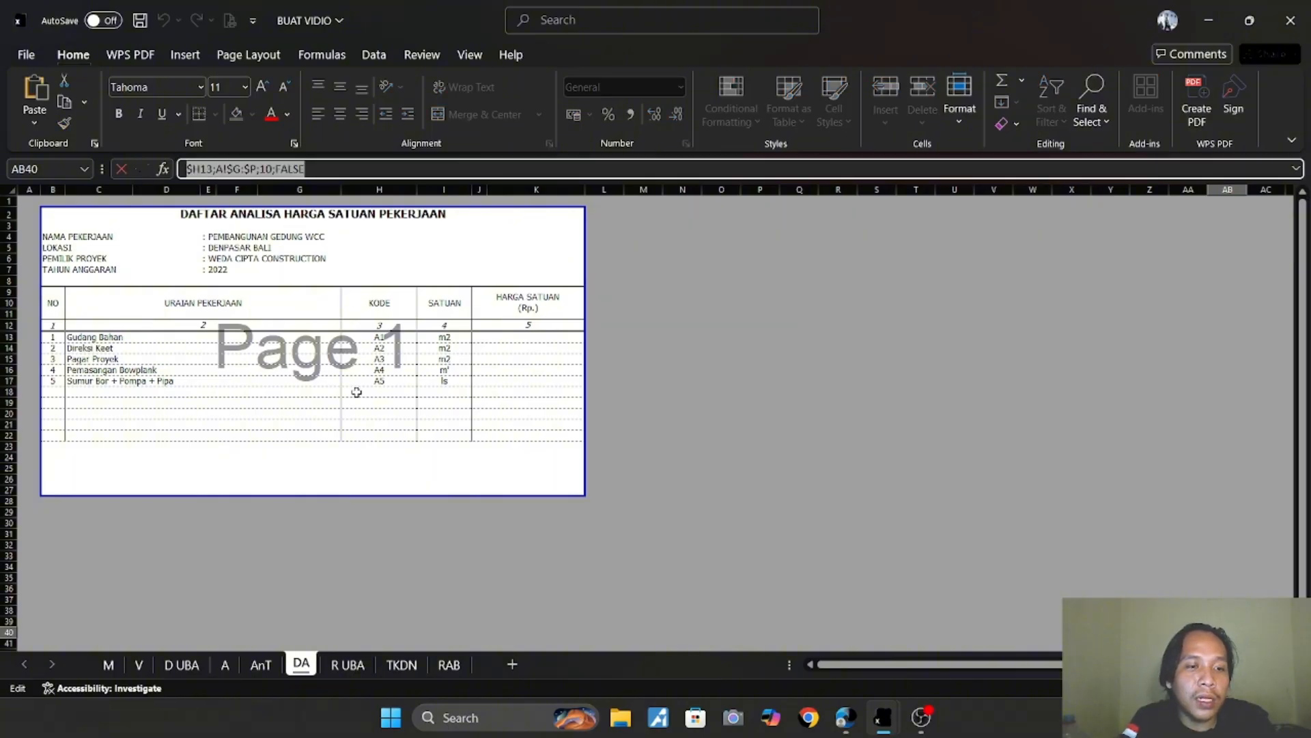
Examine the A sheet's work item analyses and the D UBA price list as sources for the DA sheet's unit prices.
click(225, 666)
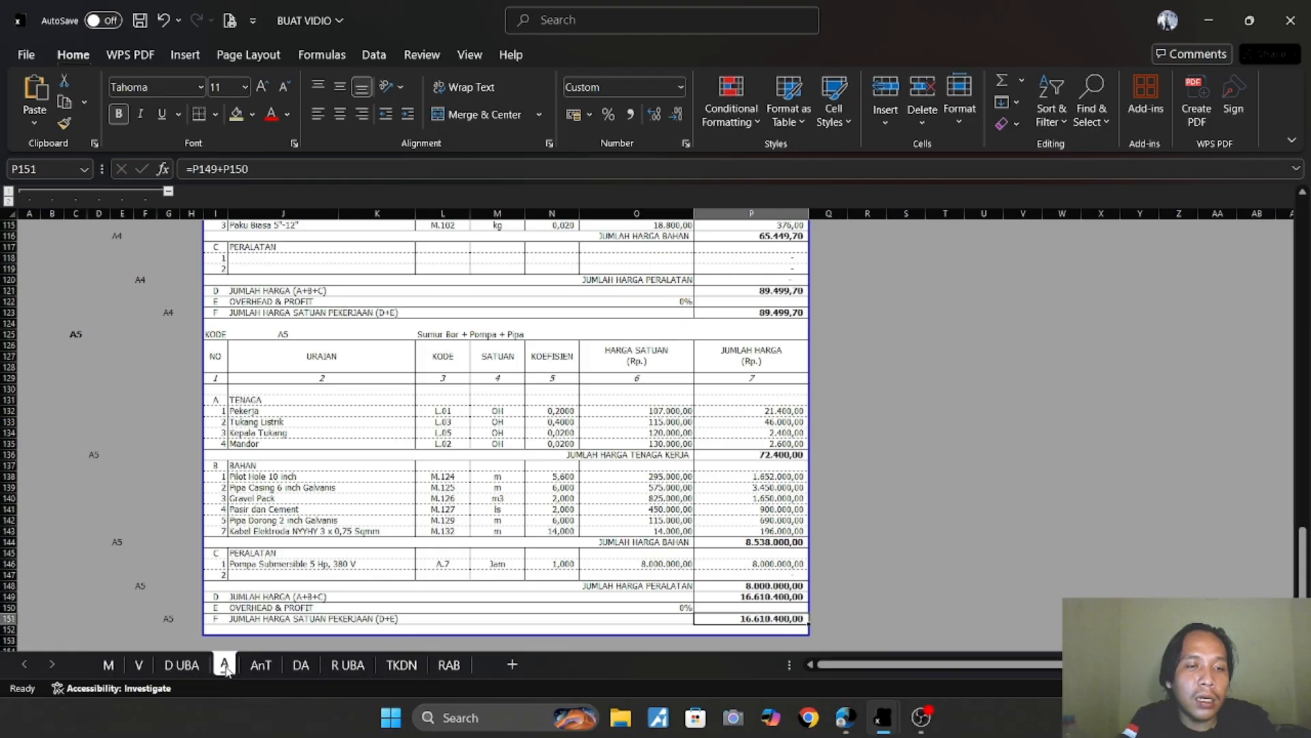
scroll(587, 541, up, 15)
scroll(587, 542, up, 20)
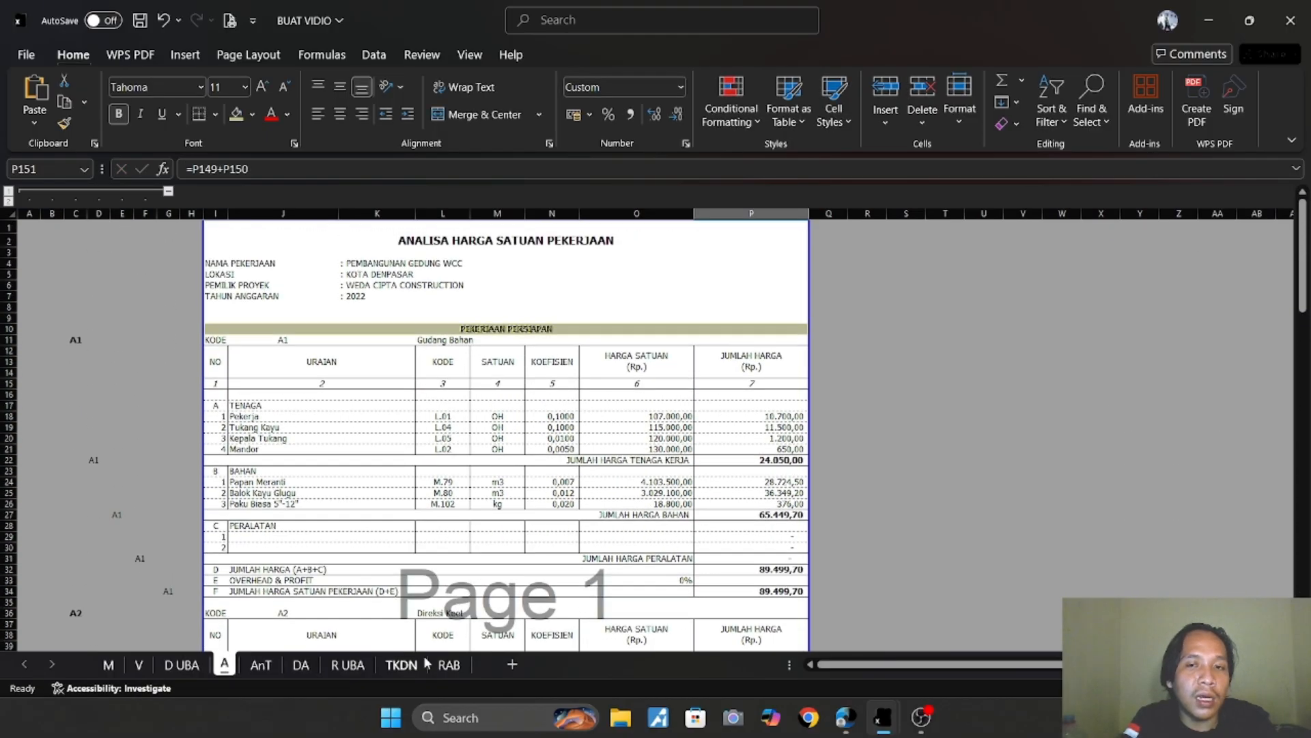
click(302, 666)
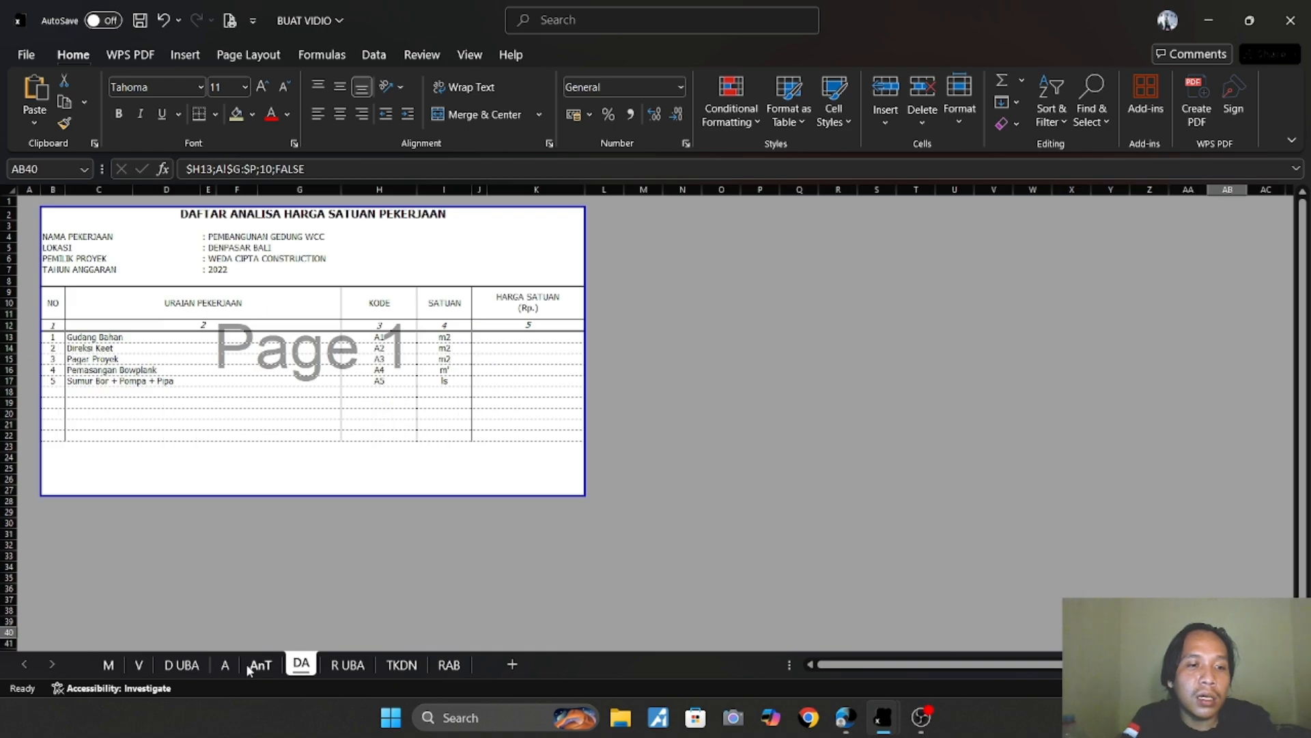
click(193, 666)
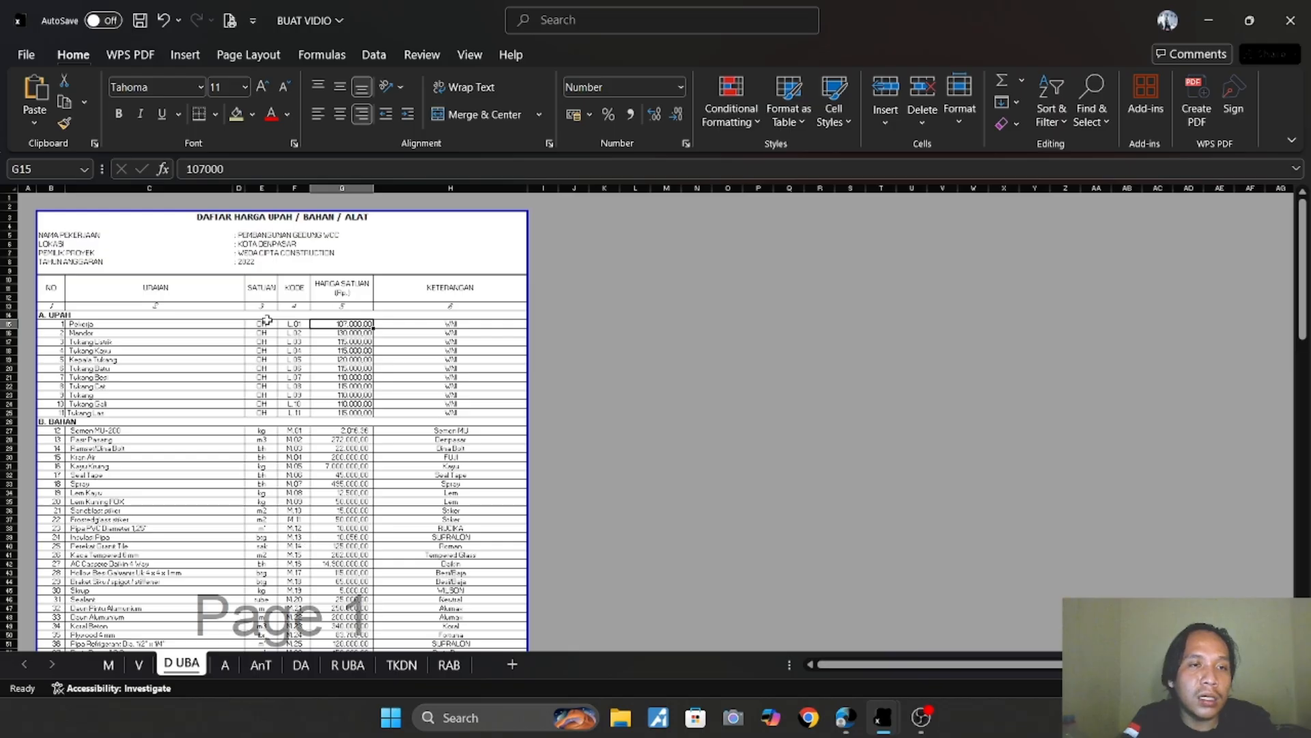
click(300, 664)
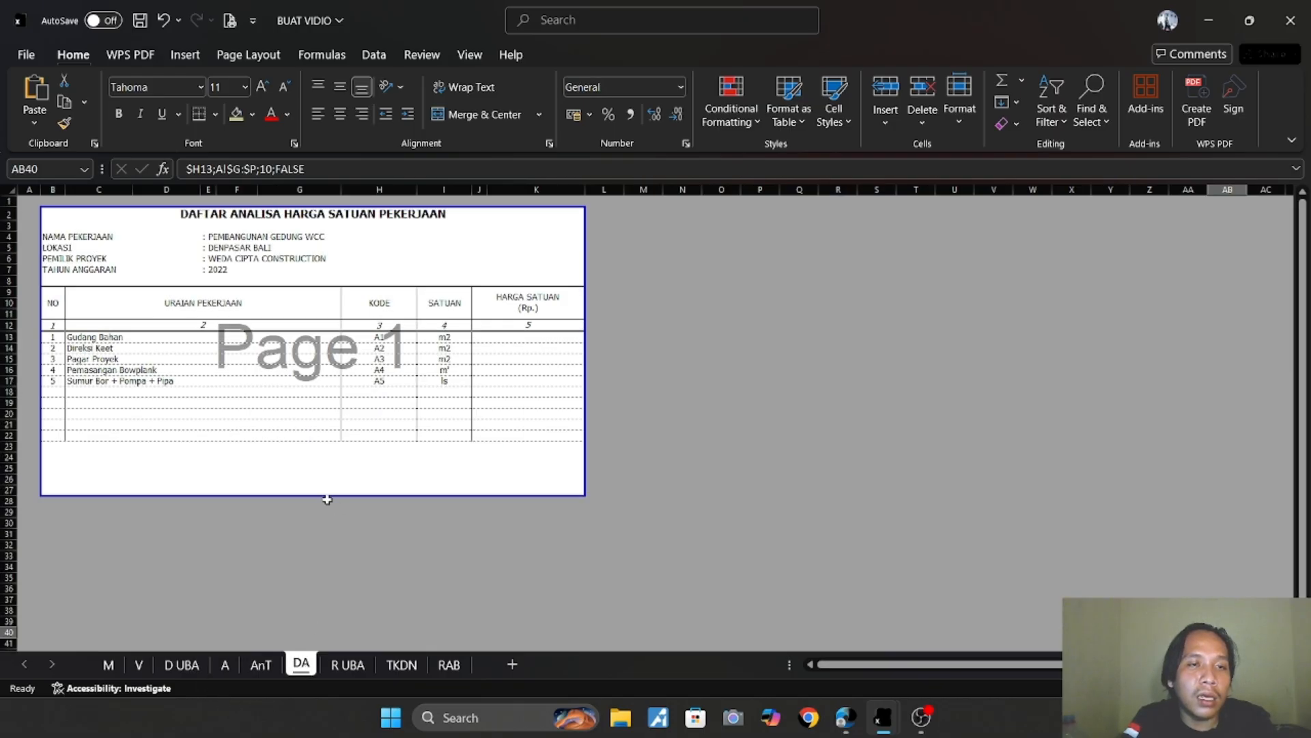
Enter =VLOOKUP($H13;A!$G:$P;10;FALSE) in K13 of the DA sheet for Gudang Bahan and fill it through K17.
click(526, 338)
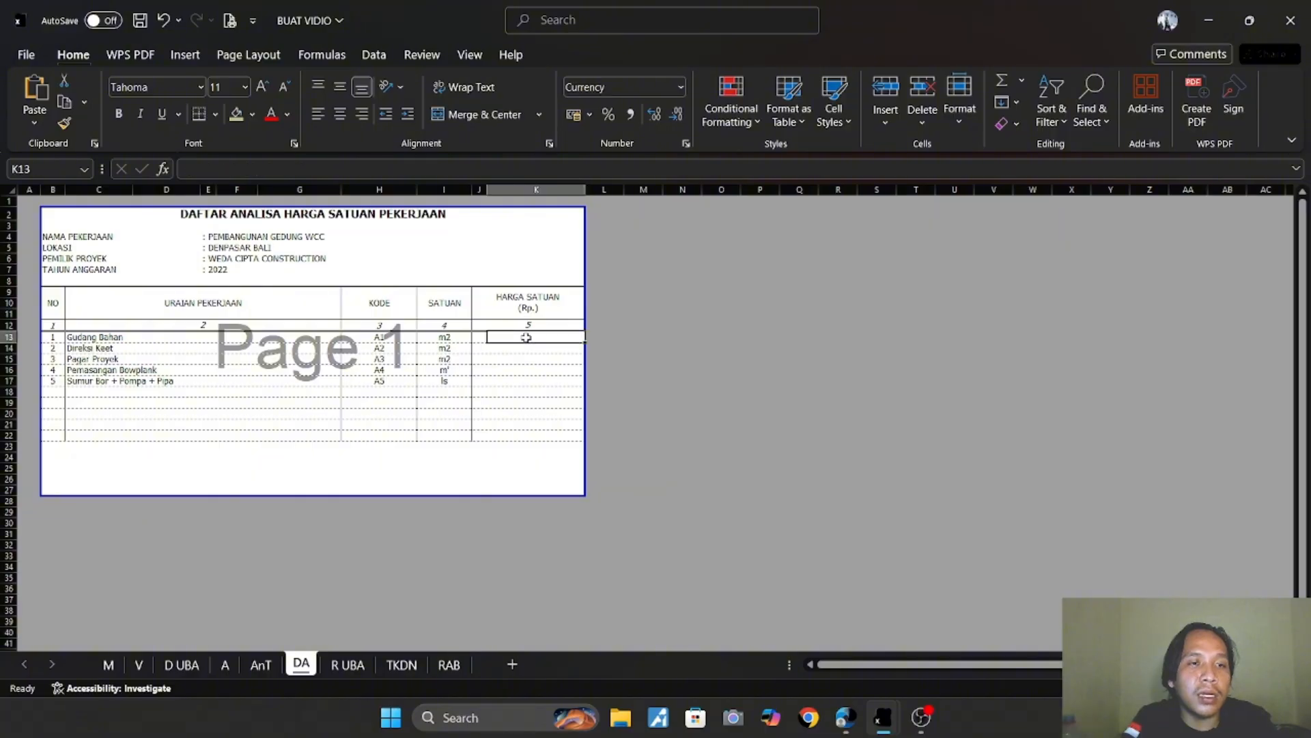
click(227, 672)
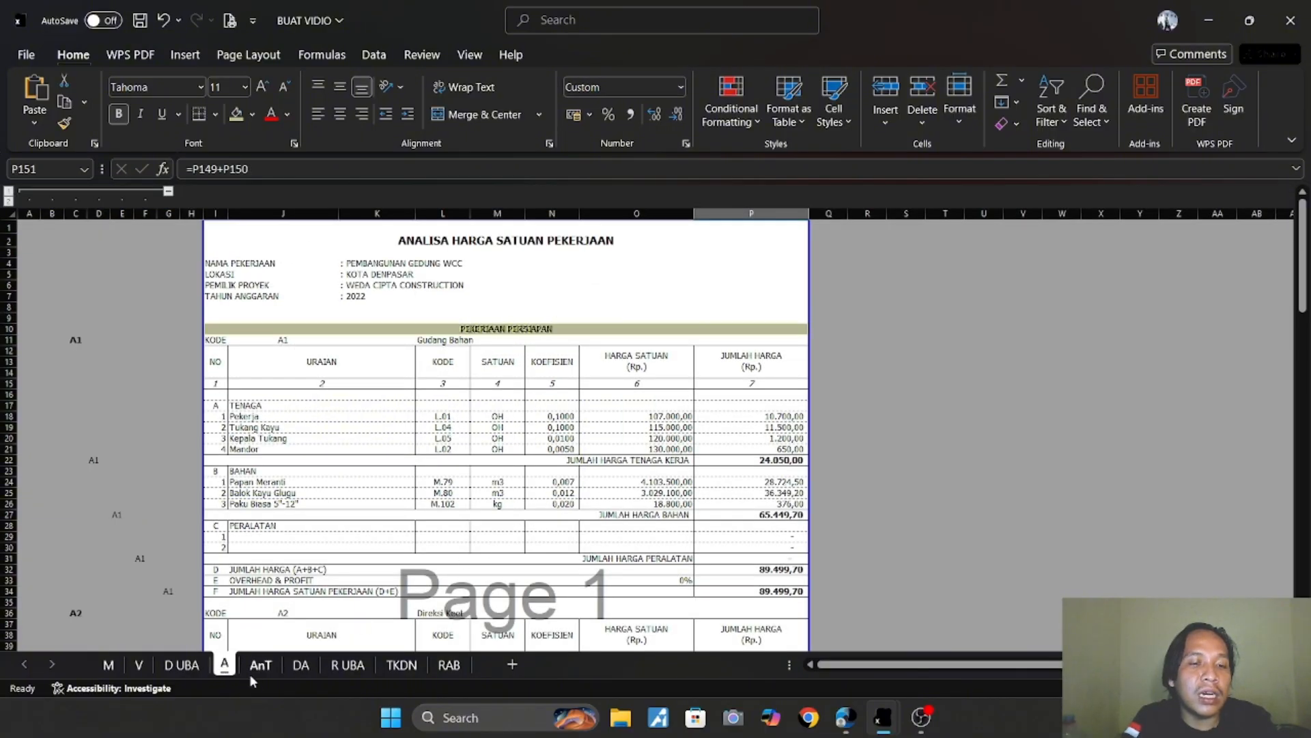
click(300, 668)
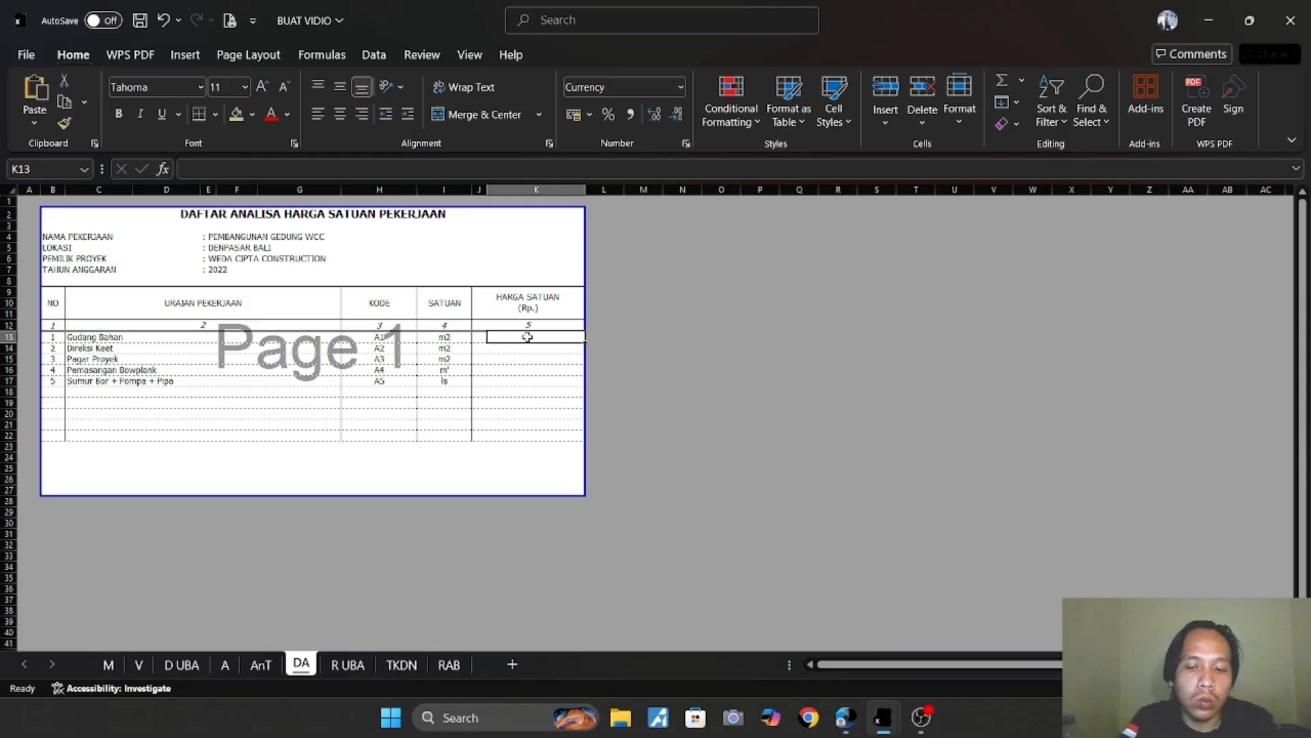
text(=vlo)
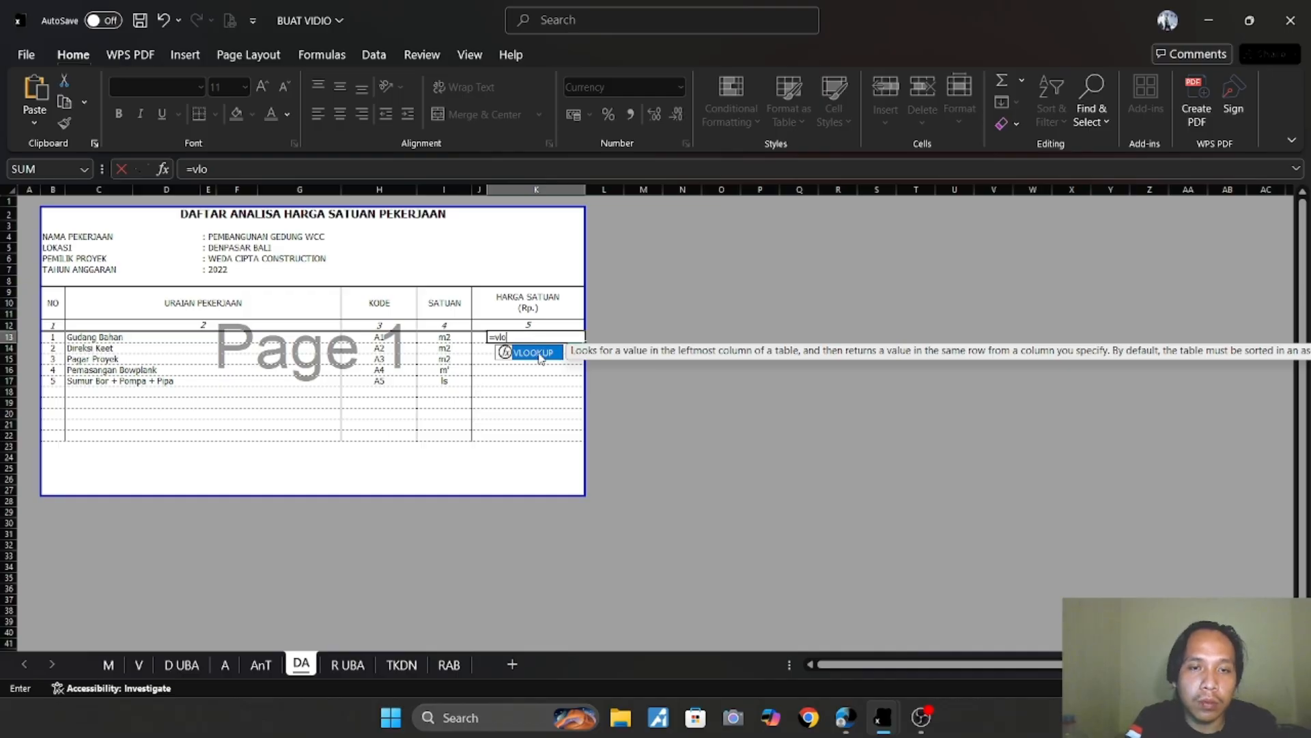
double_click(540, 352)
text($H13;A!$G:$P;10;FALSE)
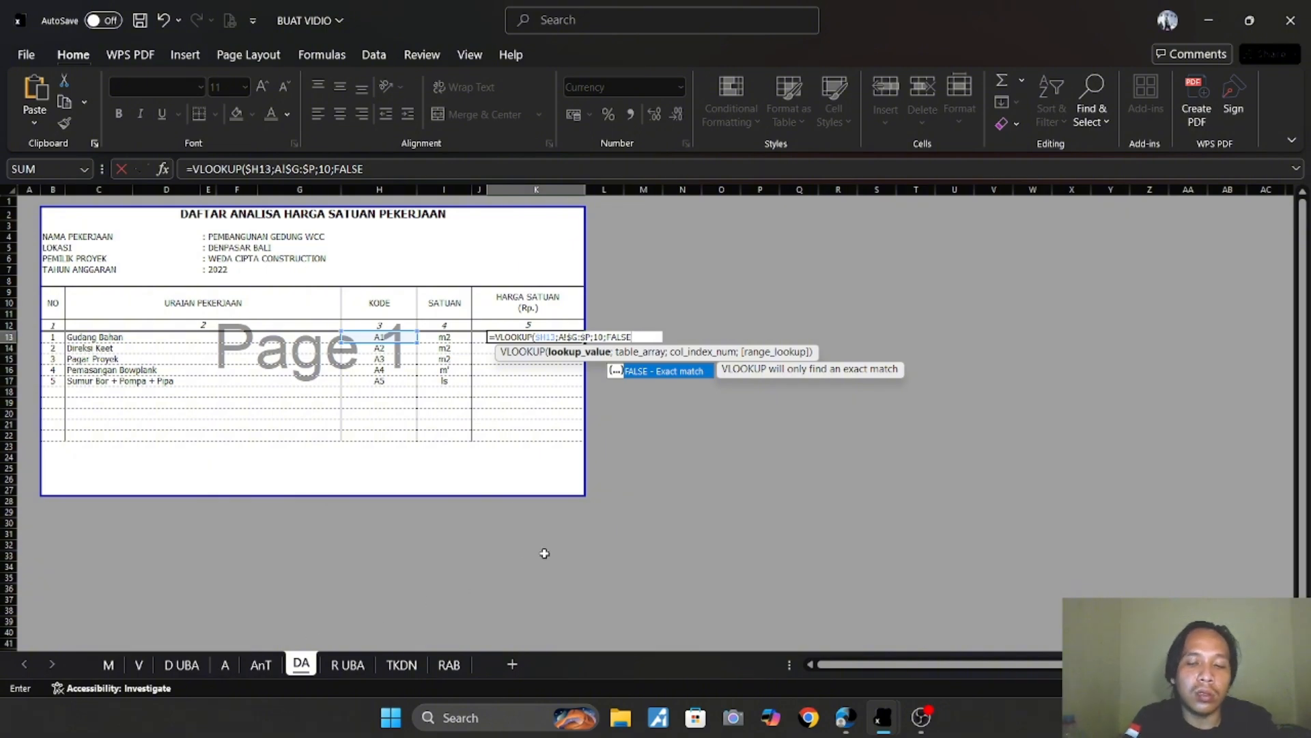
text())
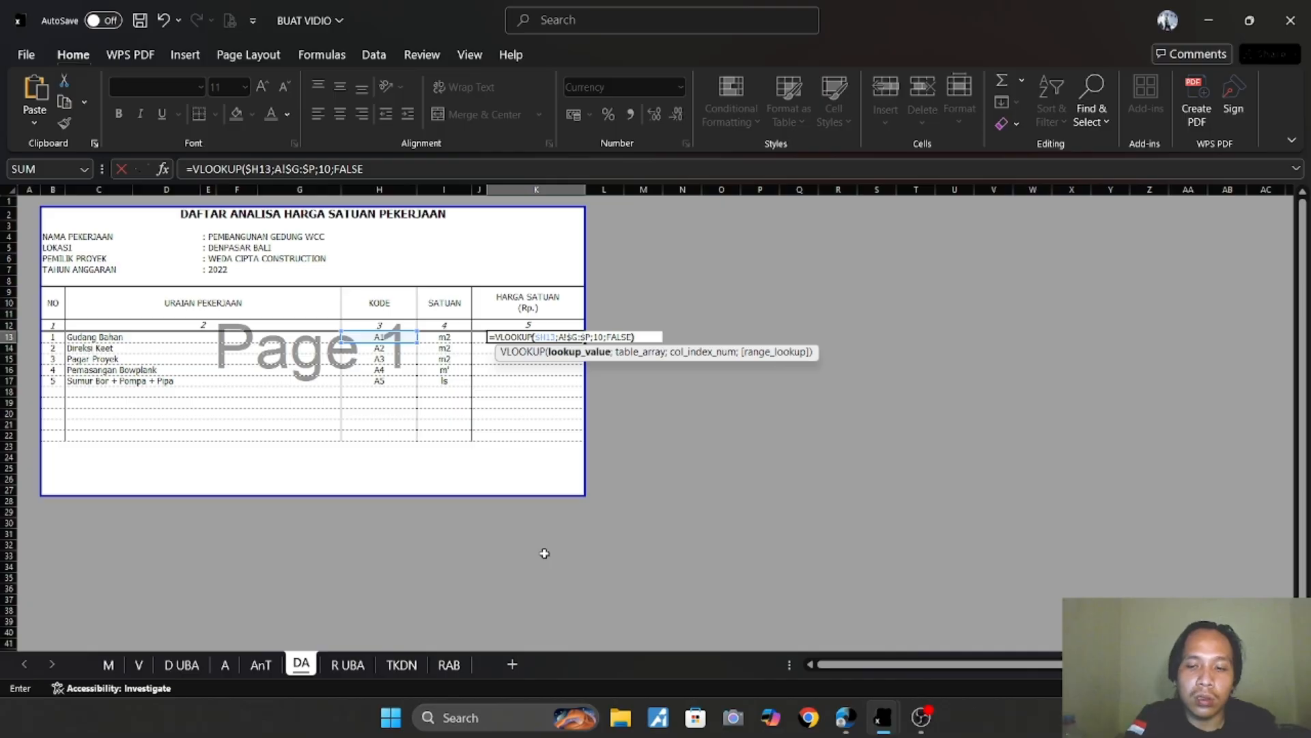
key(Return)
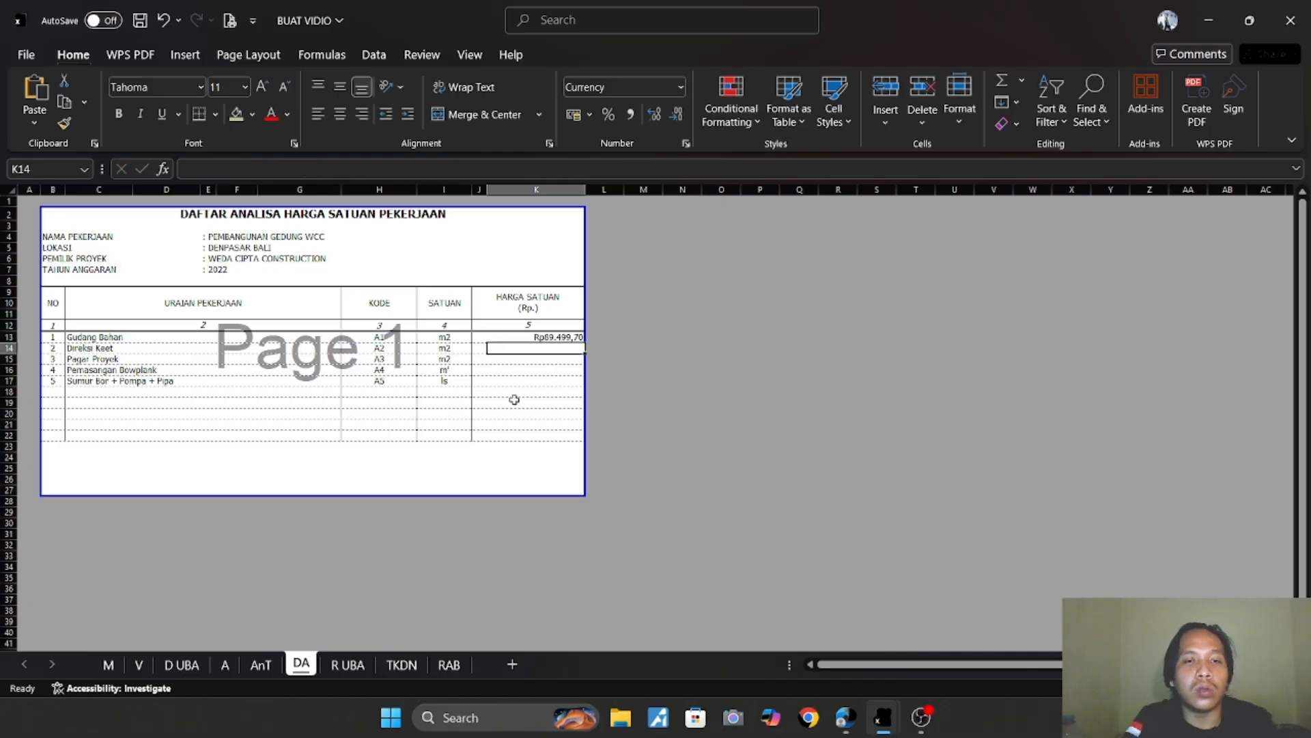
click(533, 337)
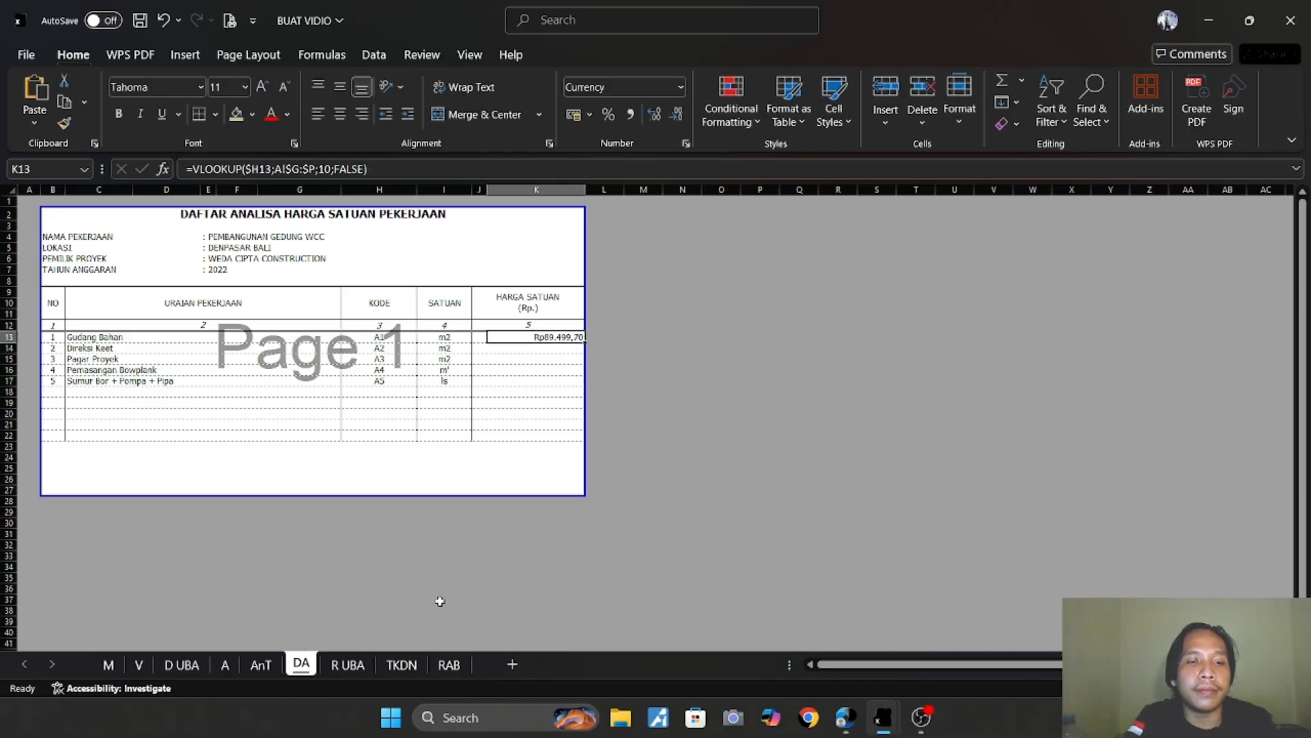
drag(586, 341, 587, 384)
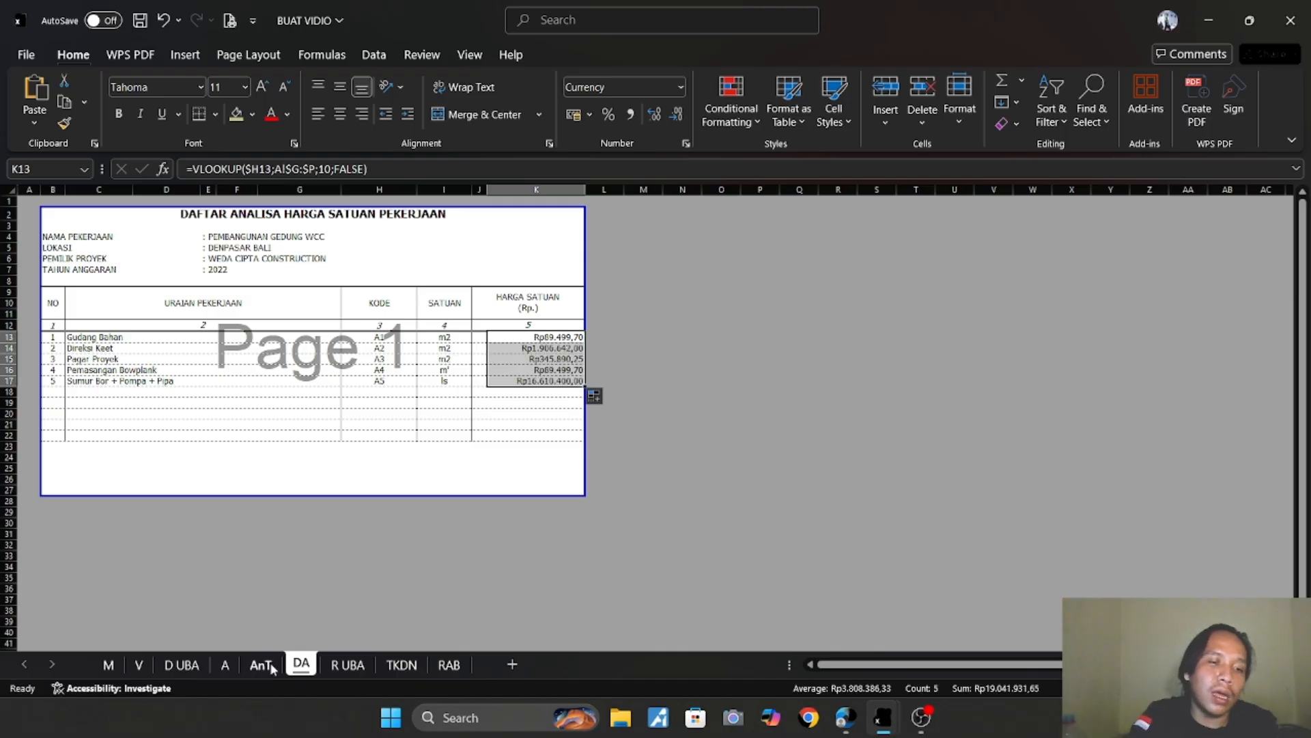
Copy the prepared lookup arguments $C16;'D UBA'!$C:$H;5;FALSE from cell S40 of the R UBA sheet.
click(248, 668)
scroll(344, 639, down, 10)
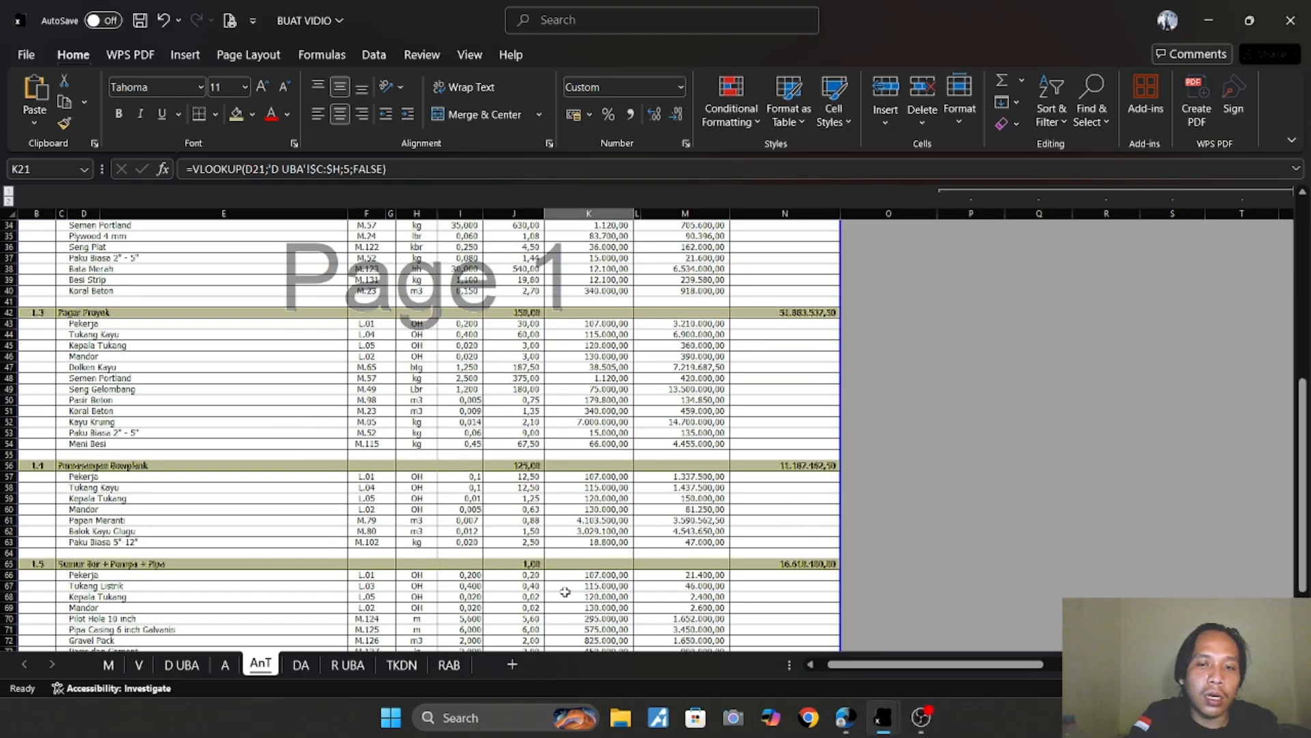
click(348, 664)
scroll(410, 526, up, 3)
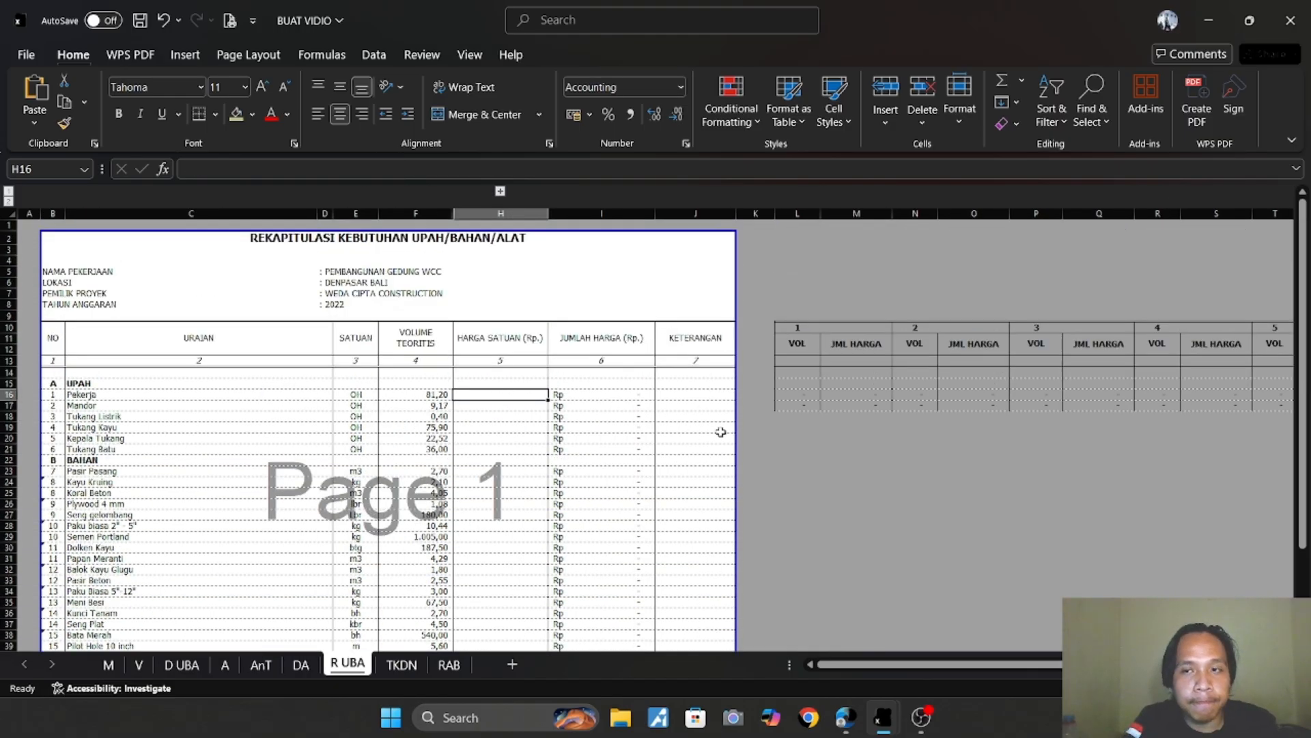
scroll(901, 435, down, 2)
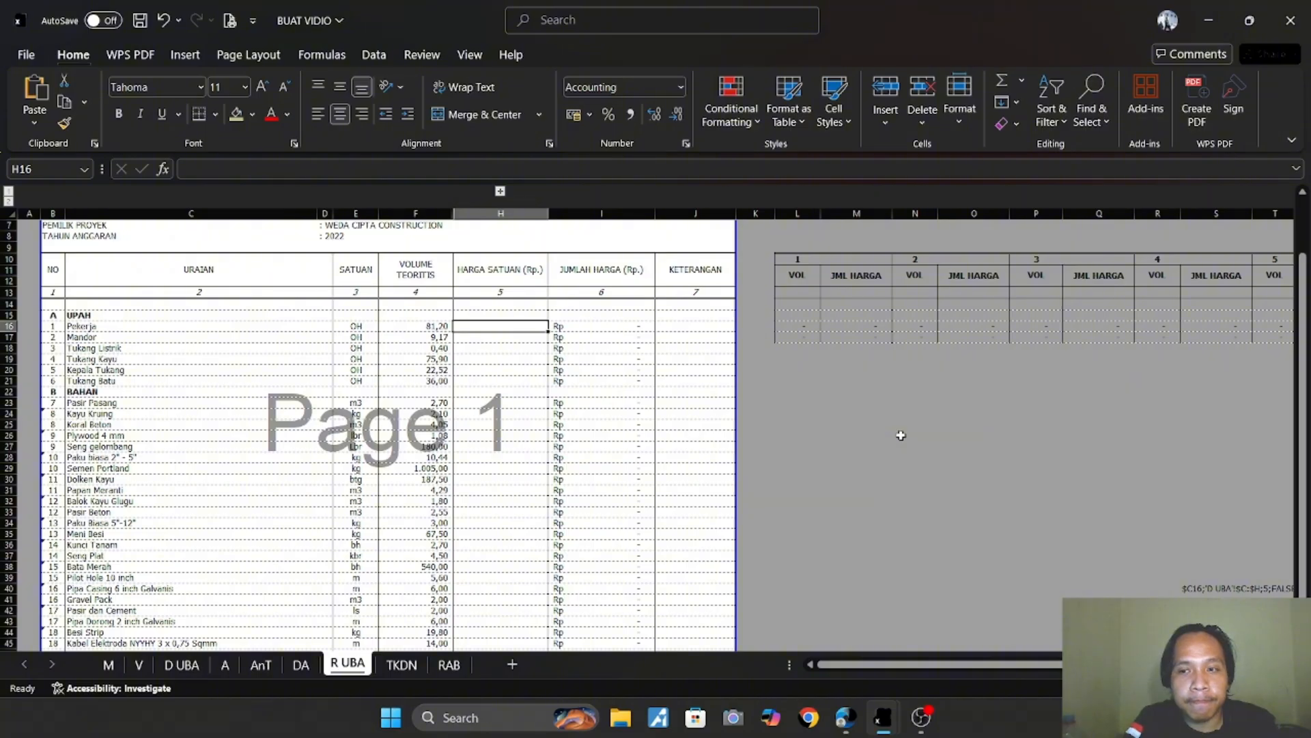
scroll(901, 435, up, 2)
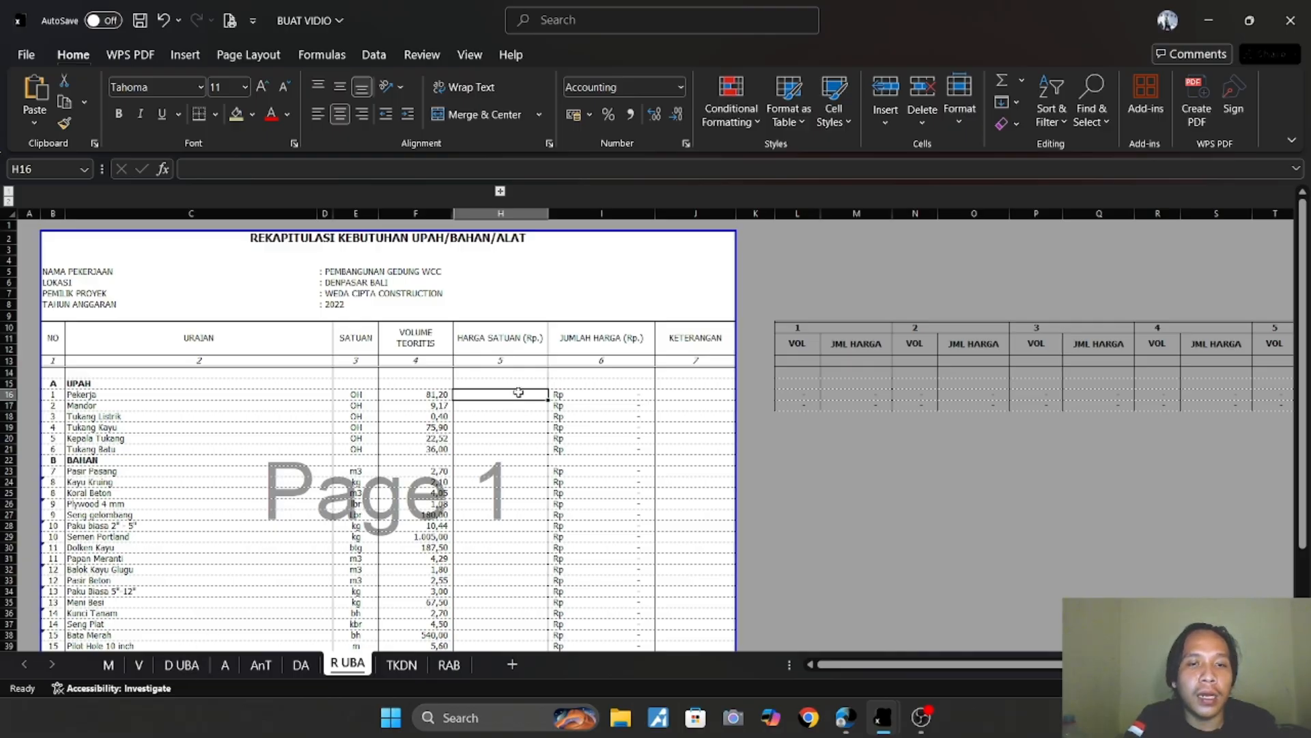
scroll(522, 394, down, 1)
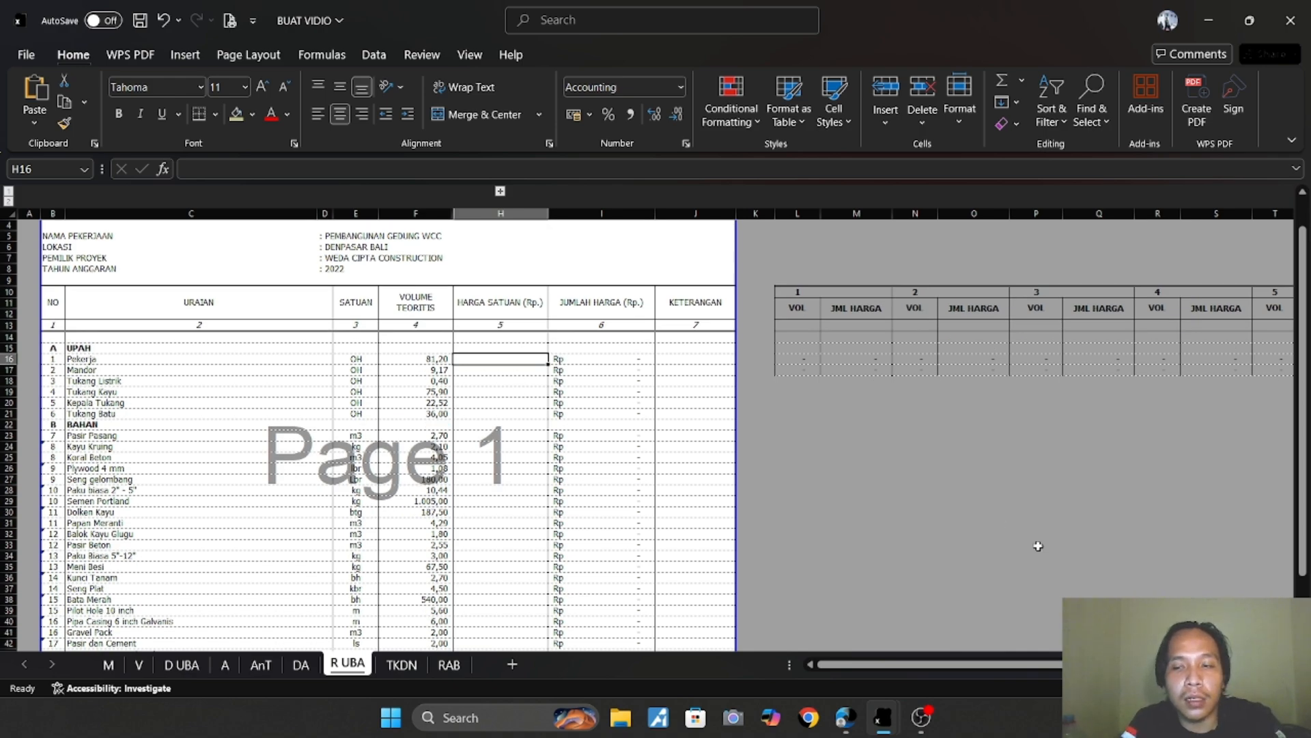
click(1216, 631)
click(1217, 621)
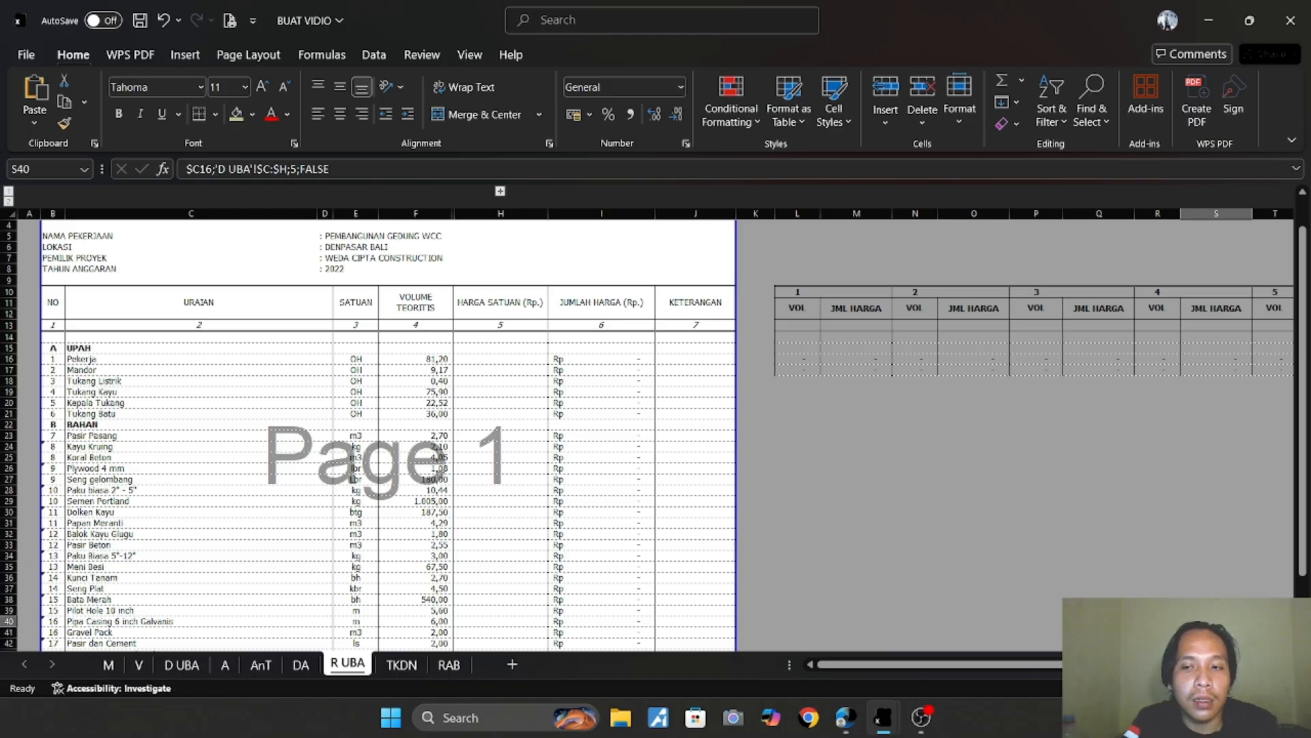
click(433, 169)
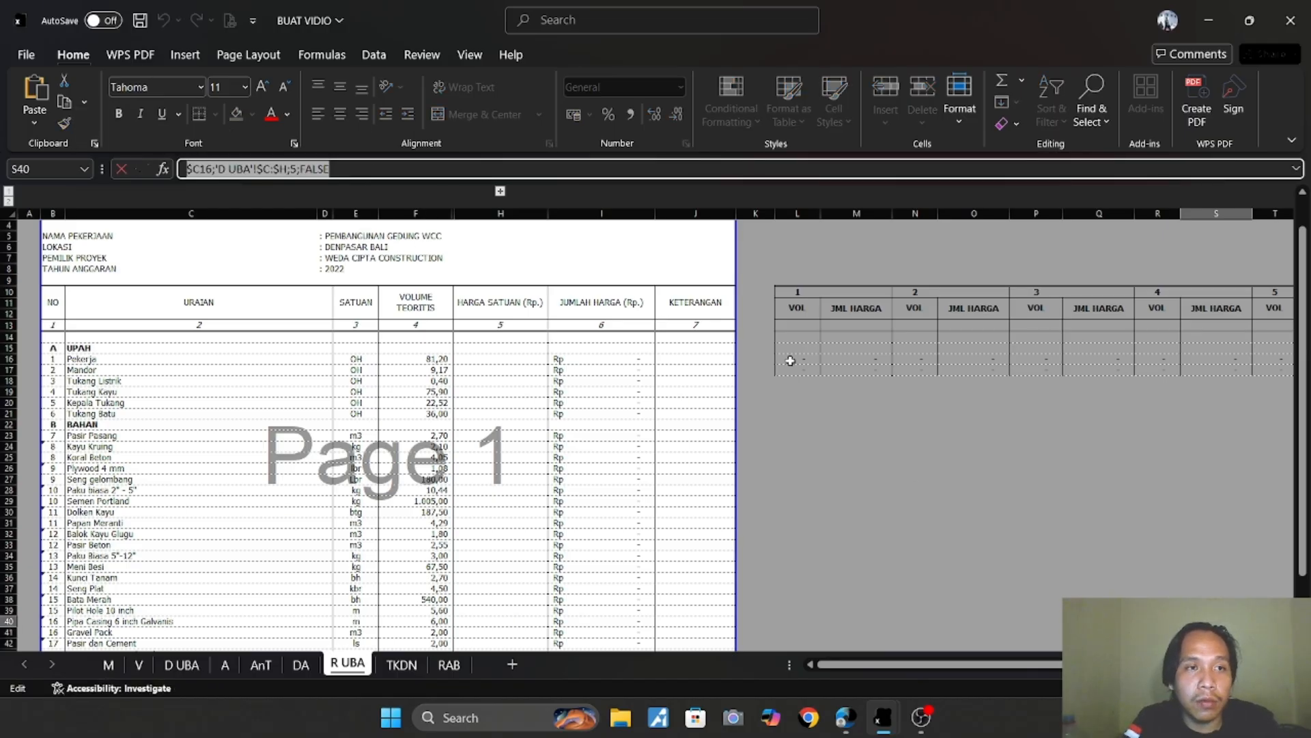
key(Escape)
Enter =VLOOKUP($C16;'D UBA'!$C:$H;5;FALSE) in H16 of the R UBA sheet and fill it through H21 for the Upah items.
click(546, 360)
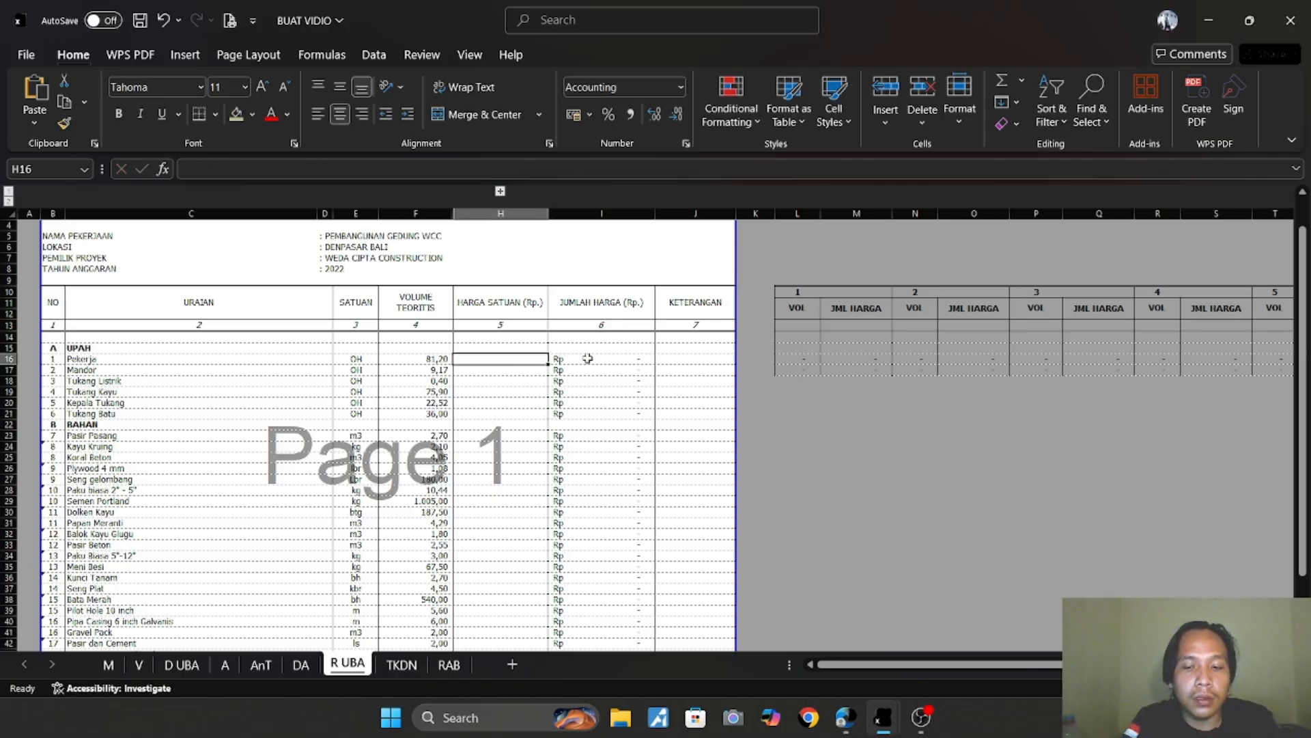
text(=$C16;'D UBA'!$C:$H;5;FALSE)
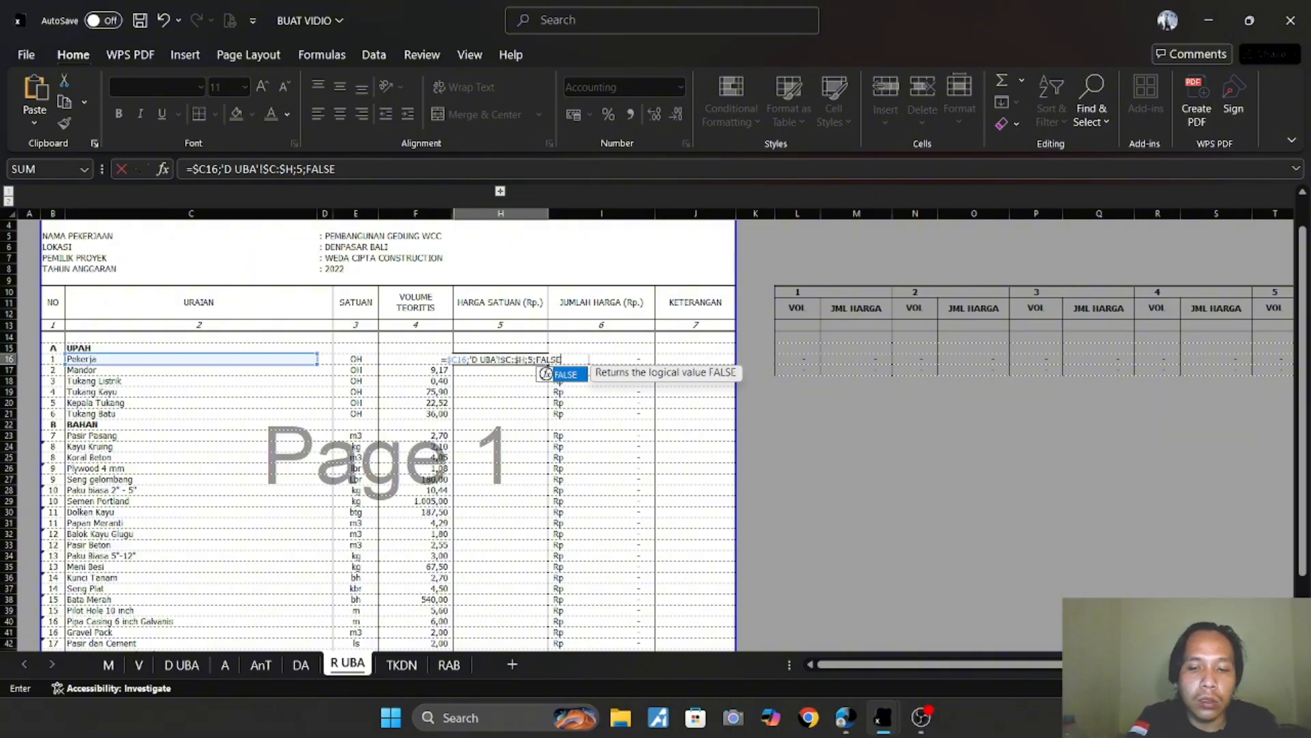
text())
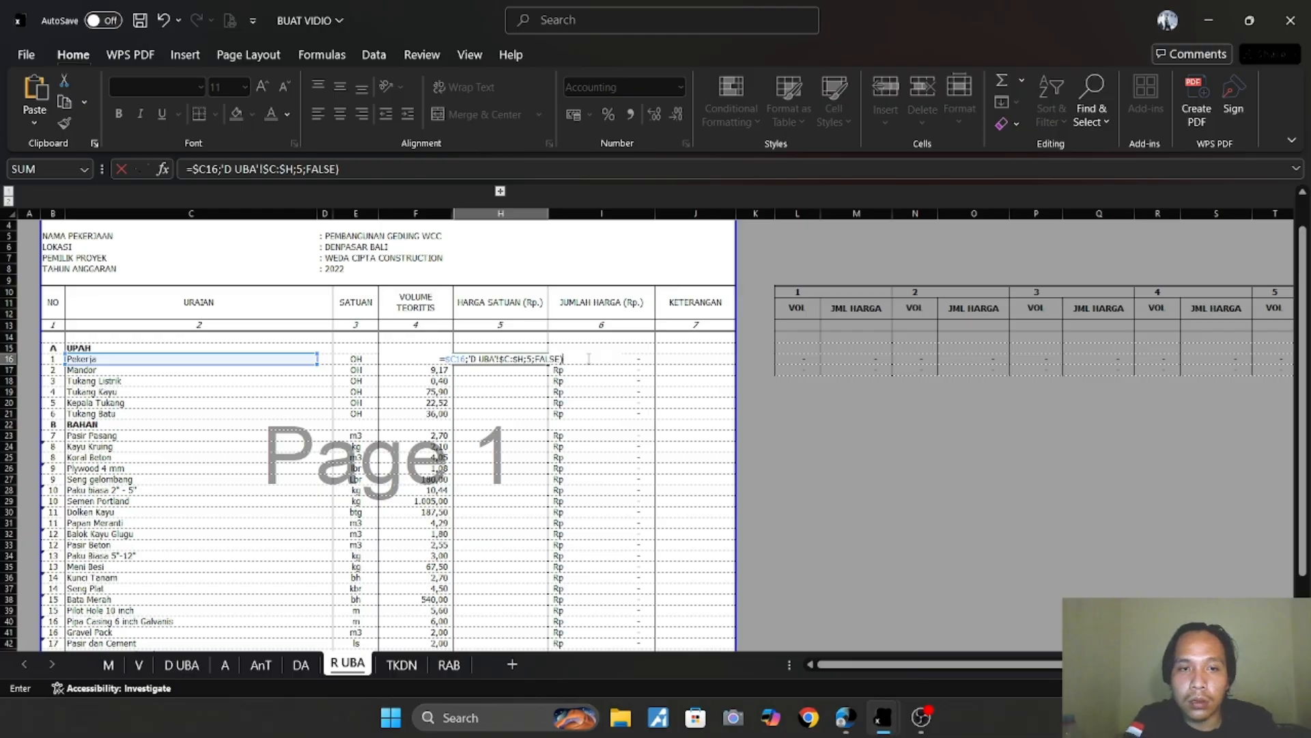
key(Return)
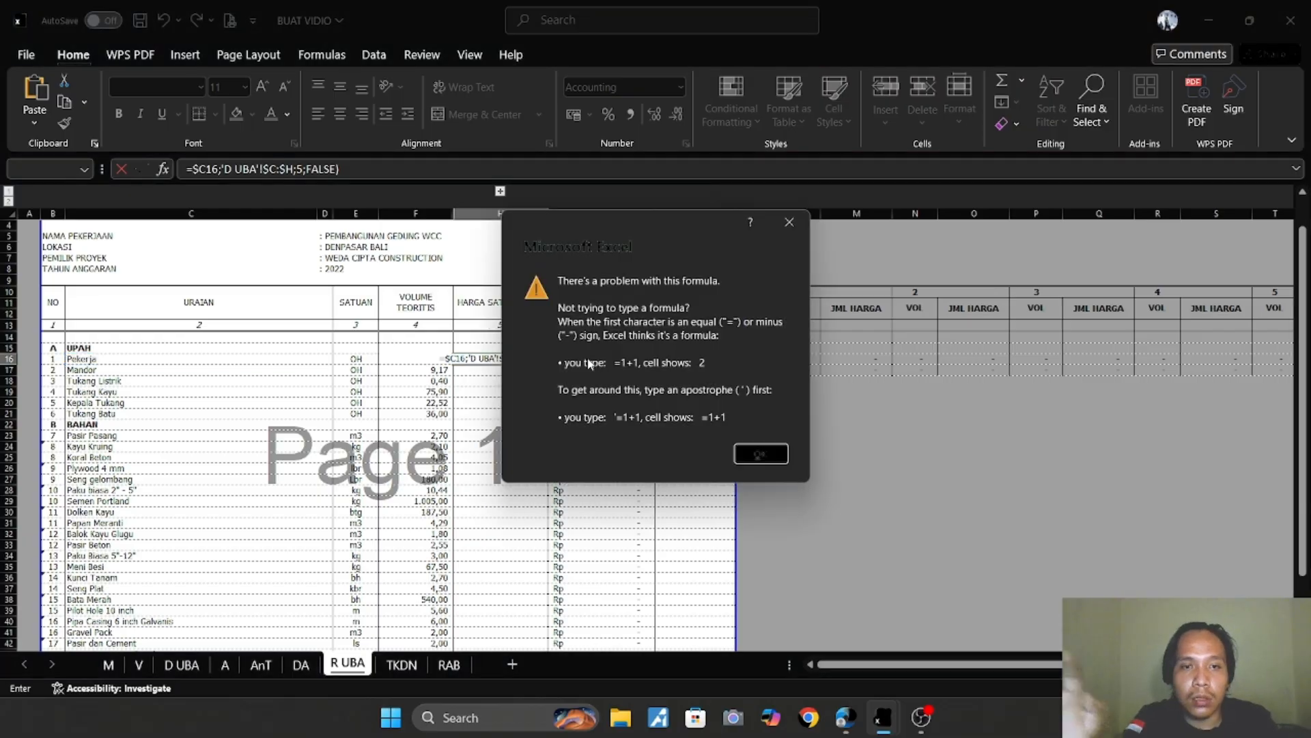
click(785, 225)
click(448, 360)
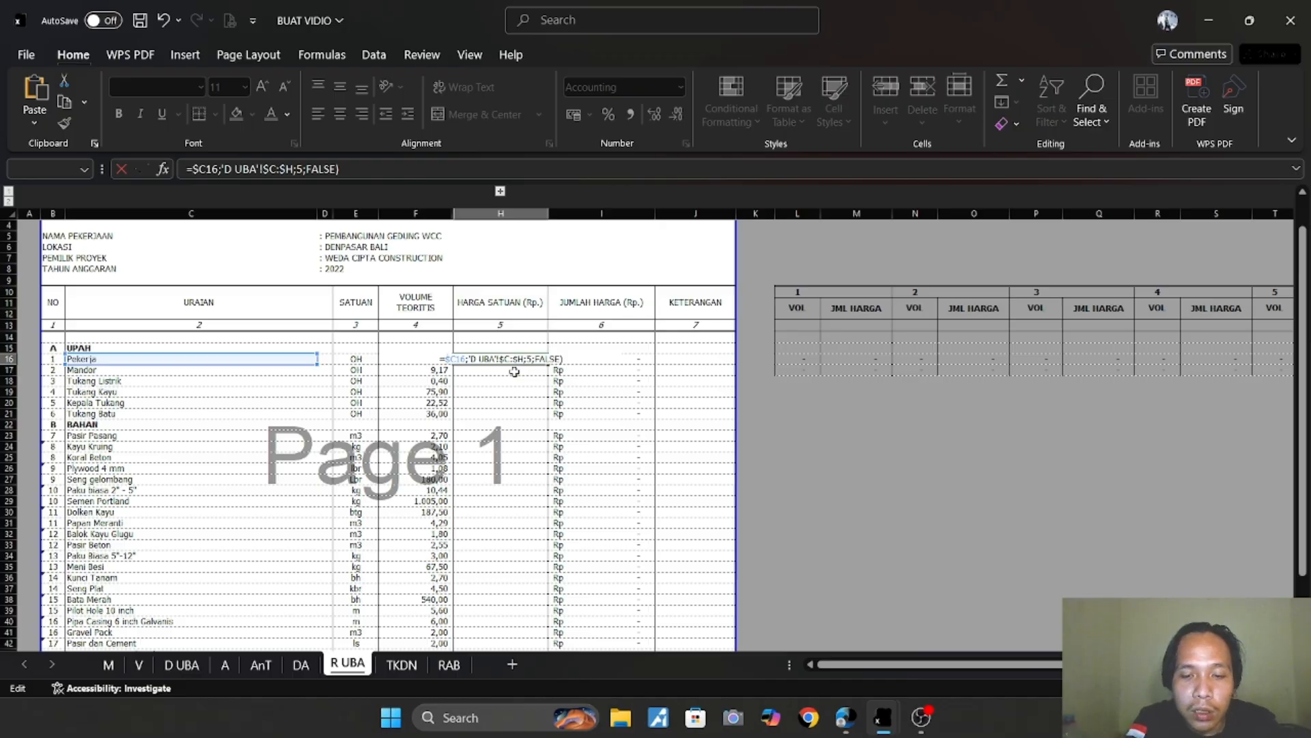
text(vlo)
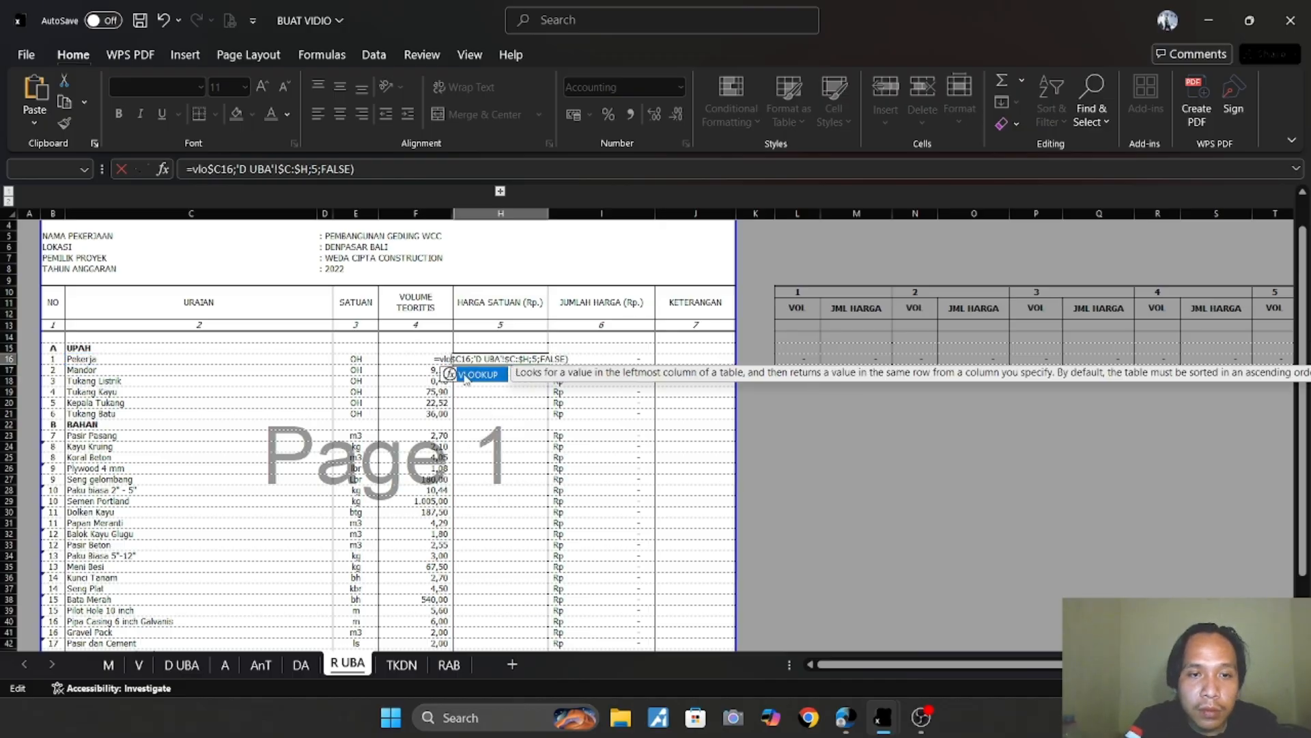
double_click(471, 374)
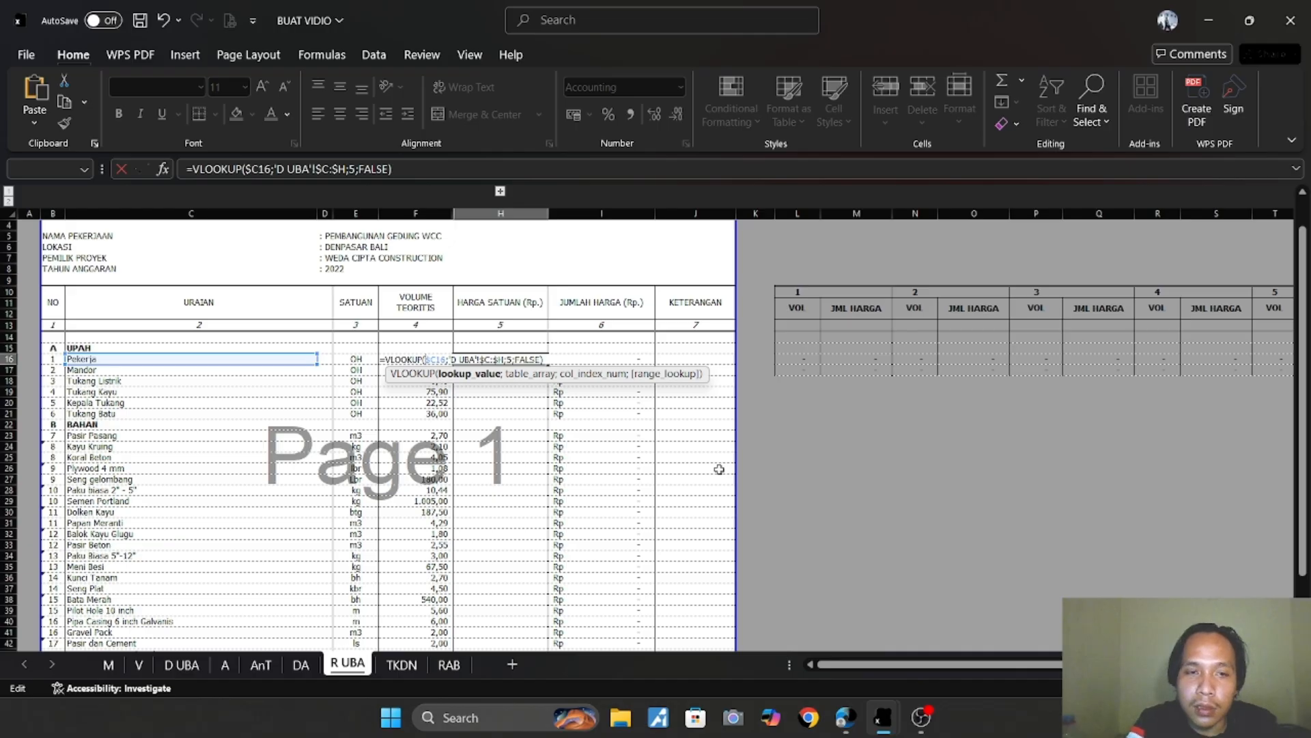
key(Return)
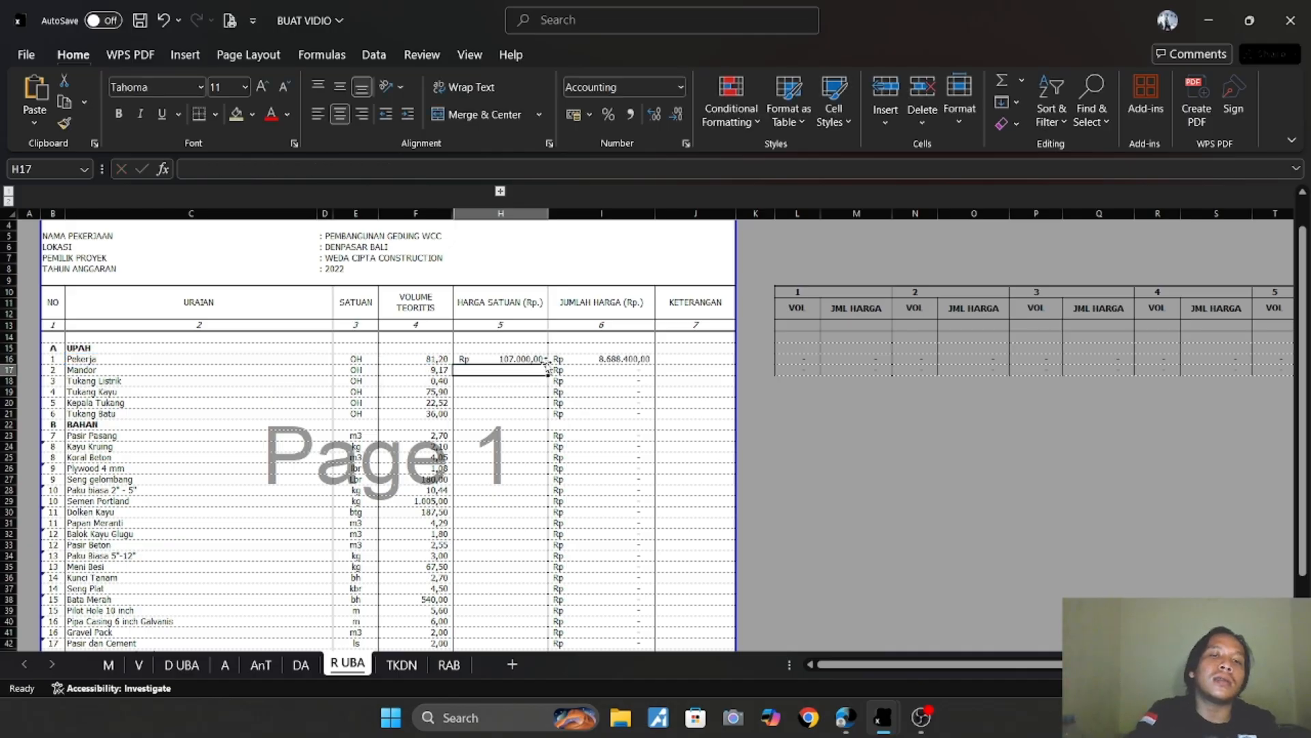
click(517, 358)
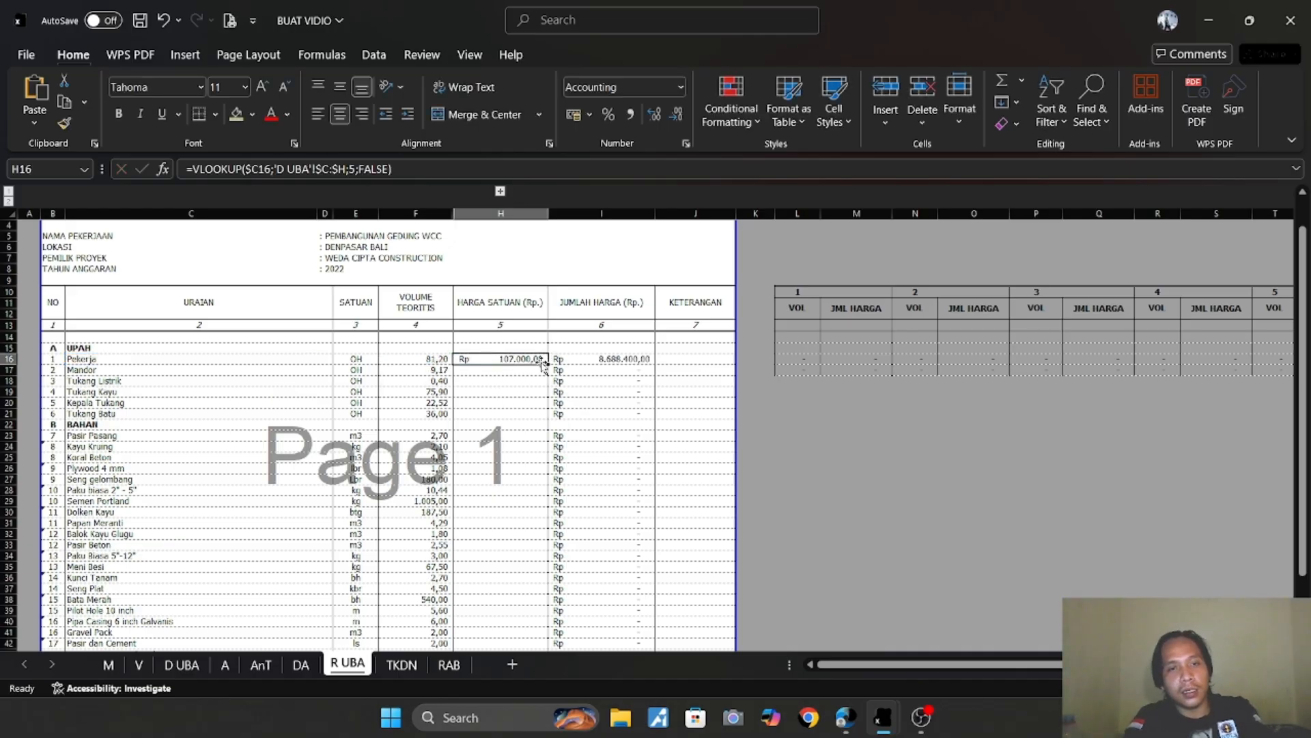
drag(549, 363, 550, 418)
Copy the unit price VLOOKUP from H18 into H23 and fill it through H45 for the Bahan items.
click(519, 379)
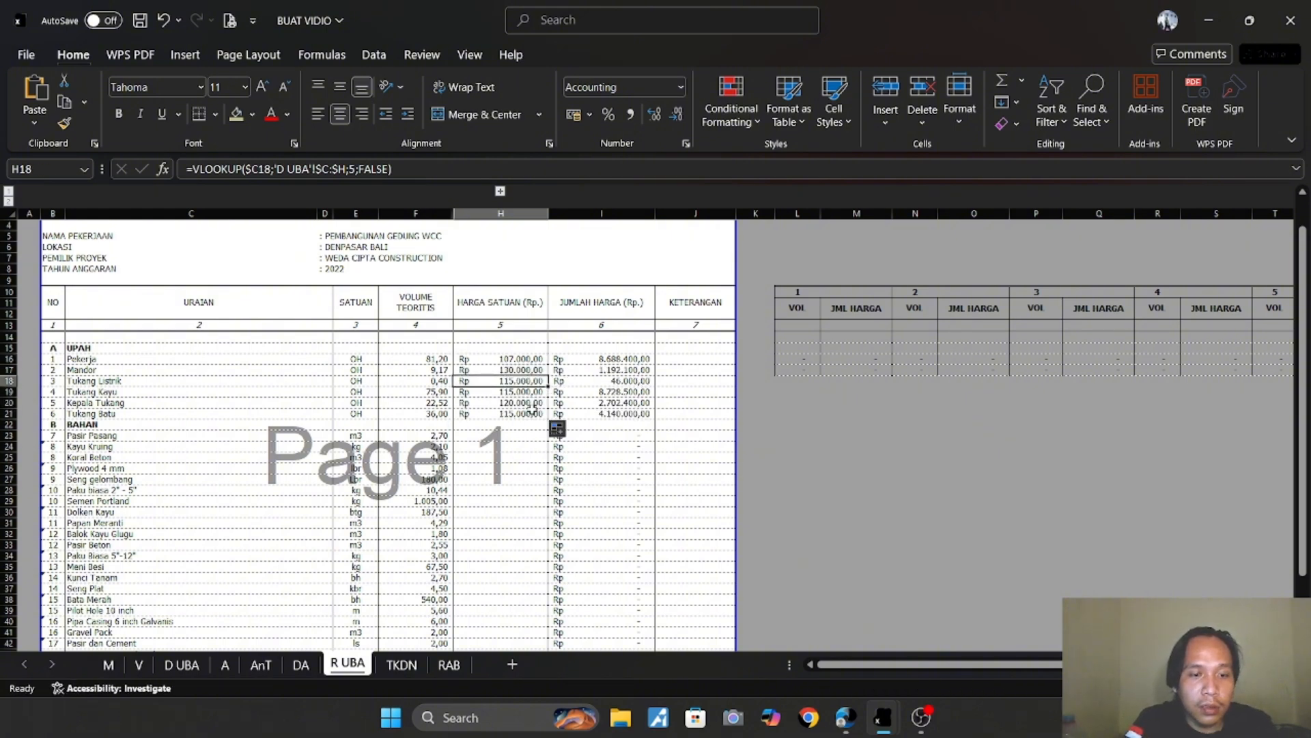
key(ctrl+c)
scroll(534, 410, down, 2)
click(514, 371)
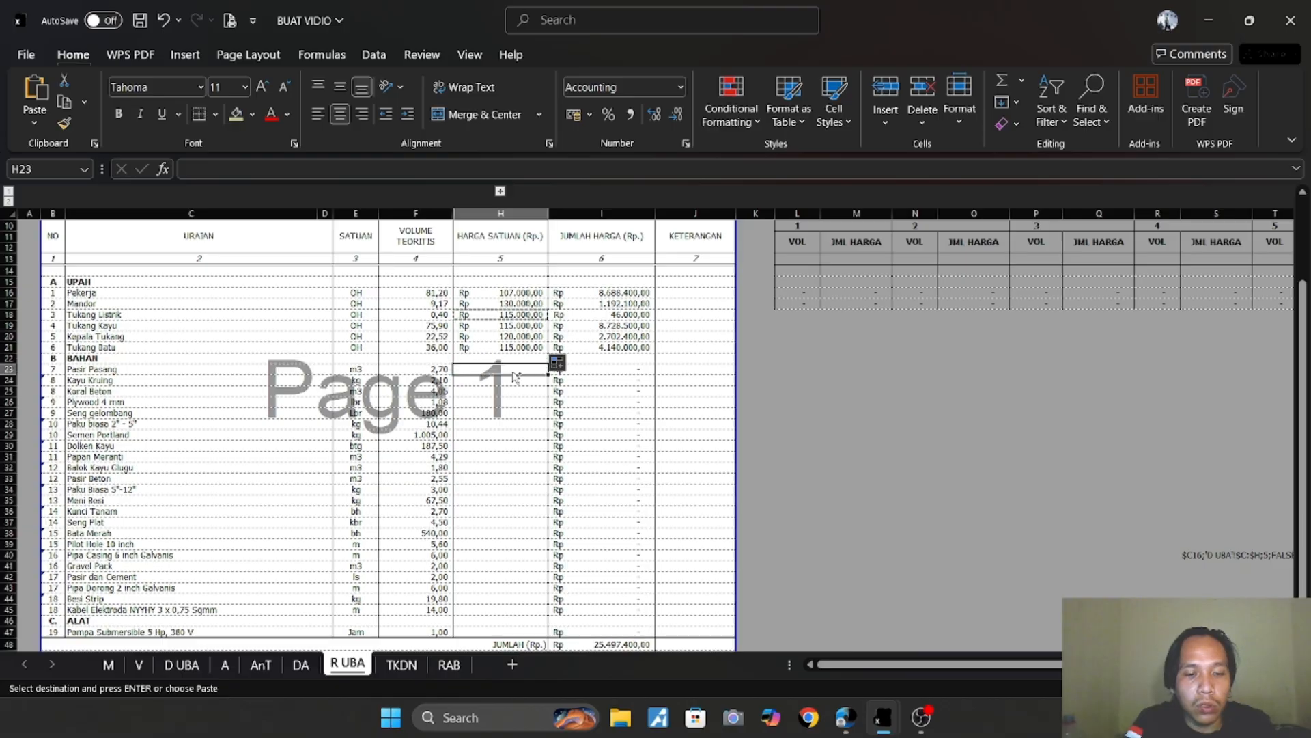
key(ctrl+v)
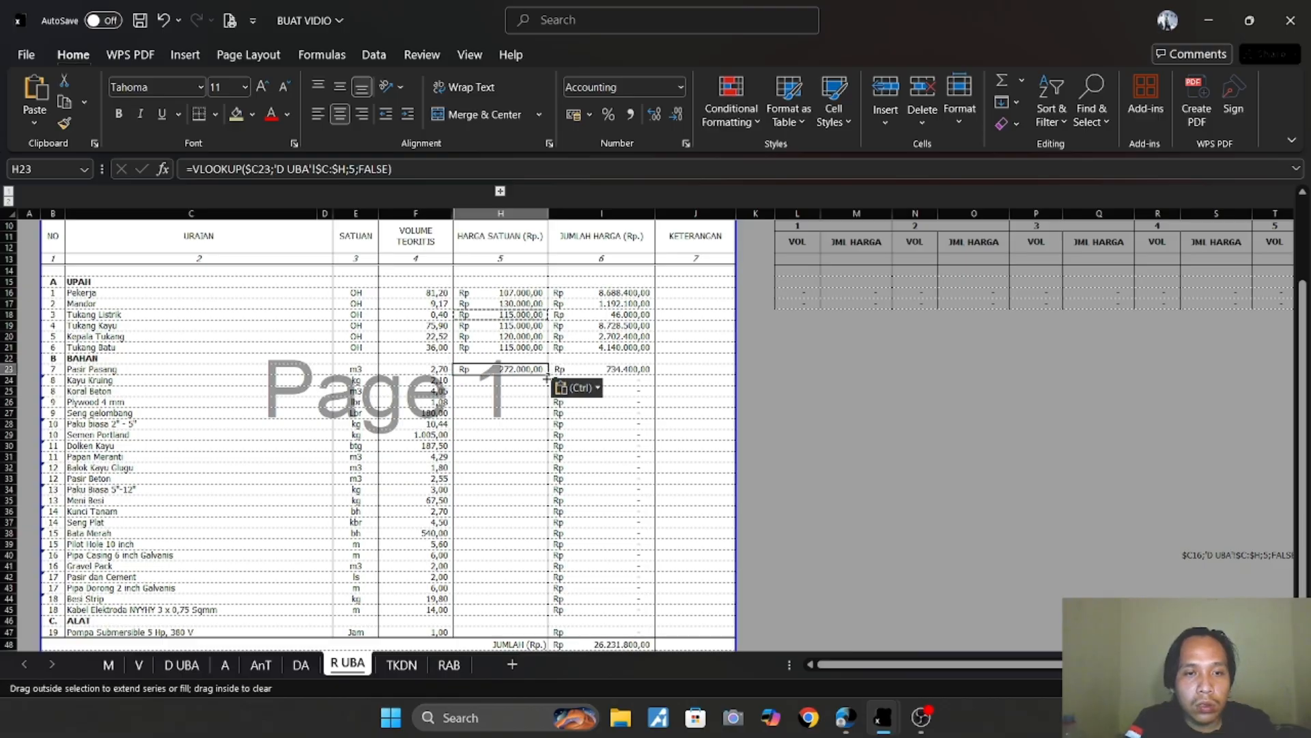
drag(548, 374, 447, 442)
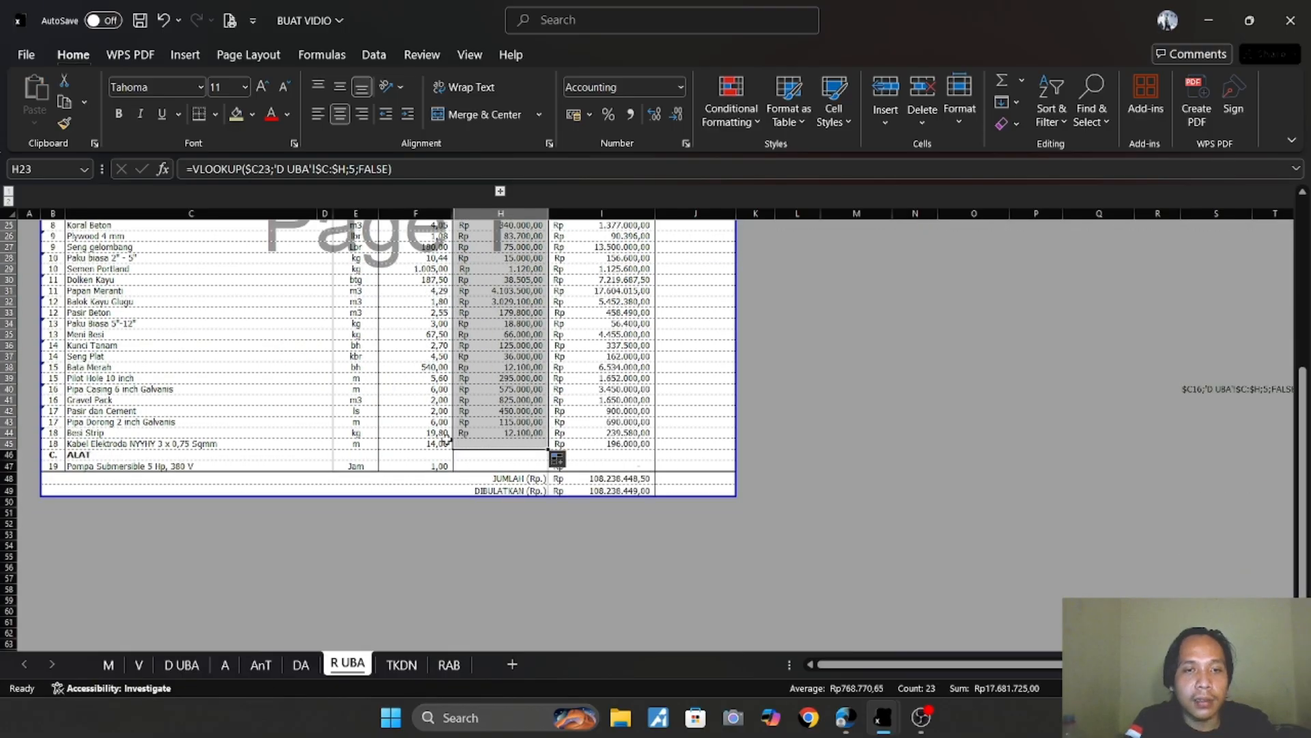
Copy the unit price VLOOKUP from H45 into H47 for Pompa Submersible in the Alat section.
click(486, 440)
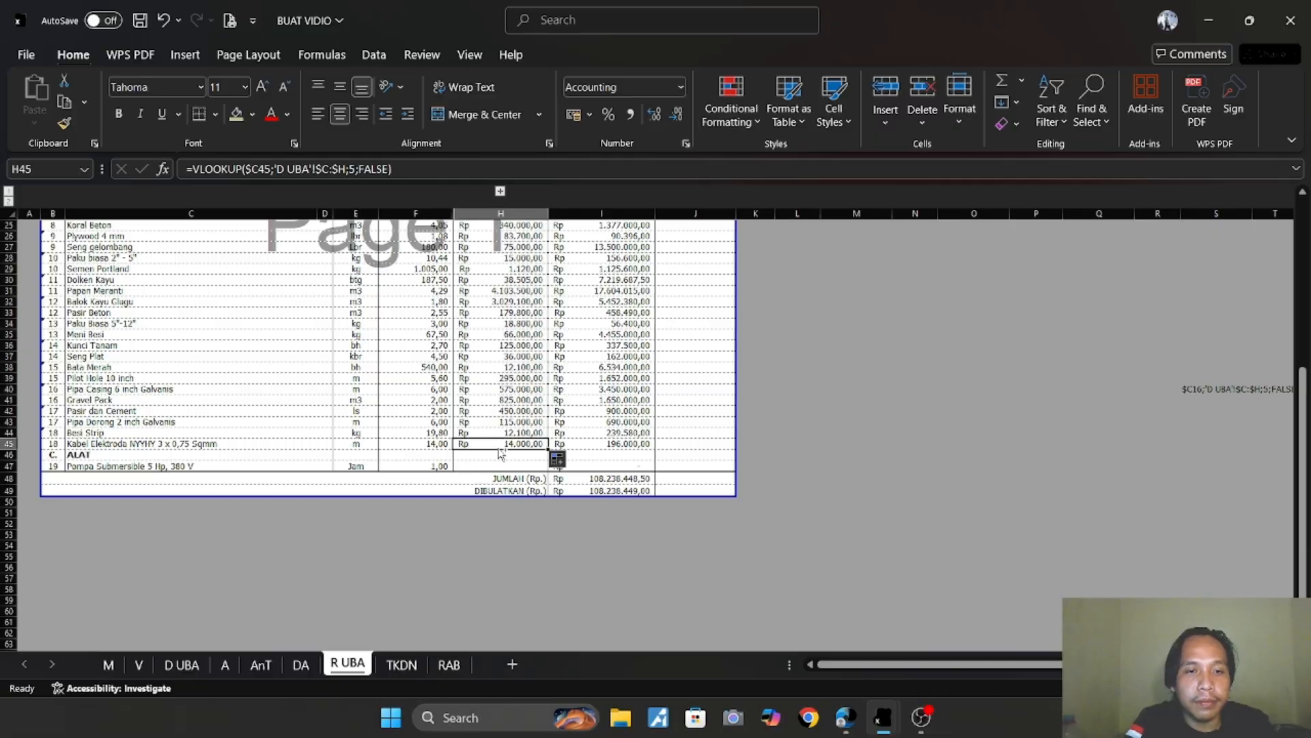
key(ctrl+c)
click(522, 466)
key(ctrl+v)
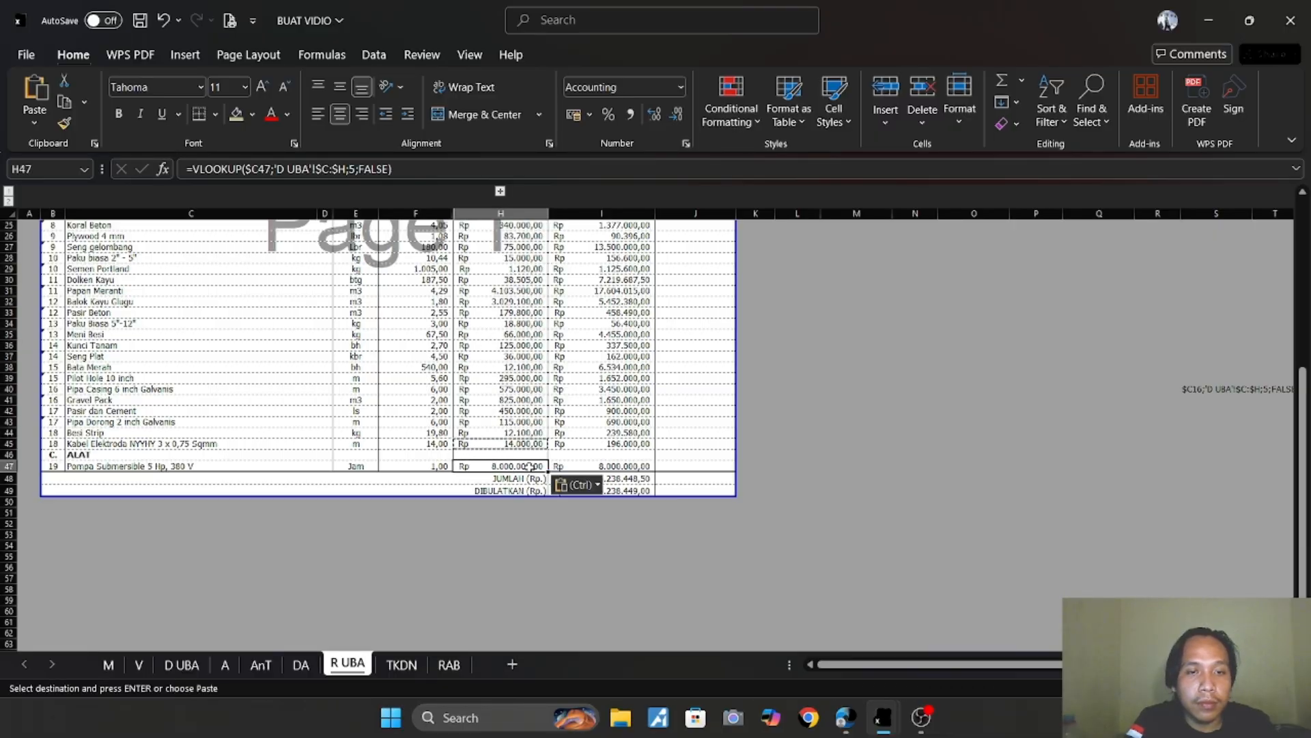
Review the completed R UBA recapitulation together with the D UBA price list and the A and AnT analysis sheets.
scroll(529, 466, up, 8)
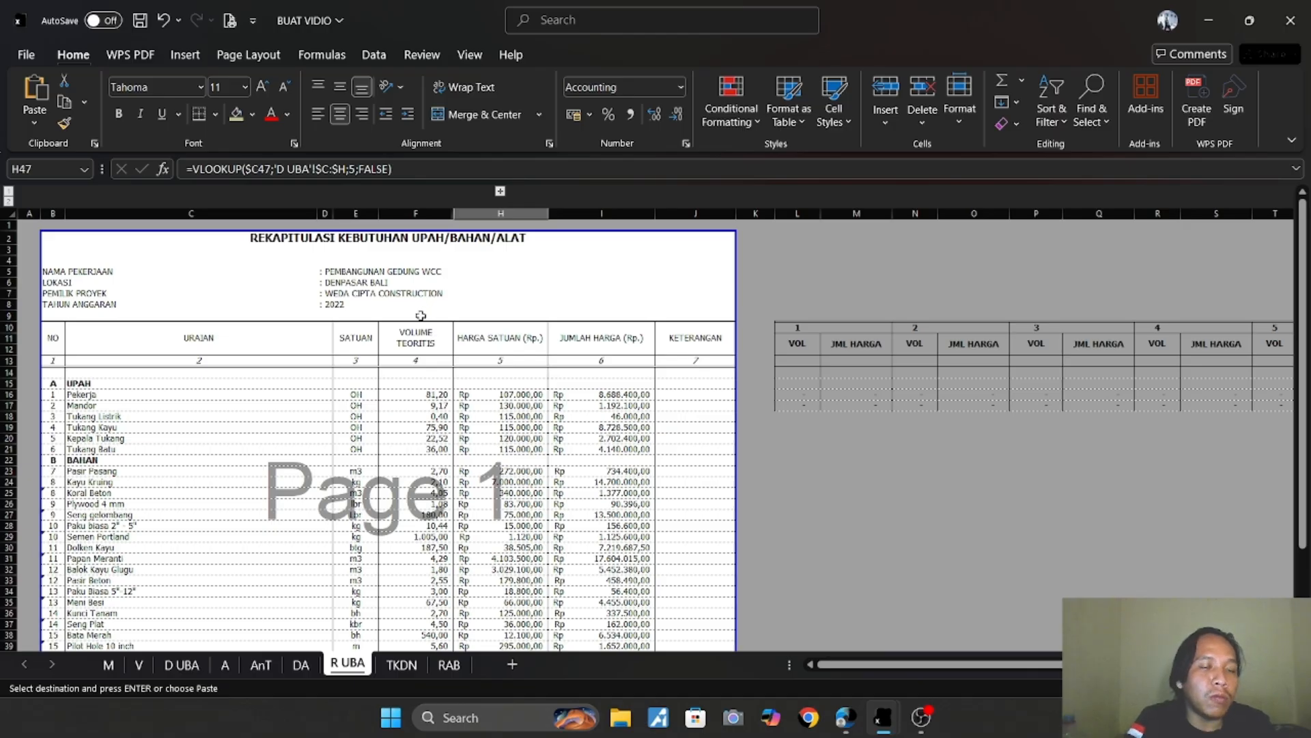
scroll(543, 451, down, 8)
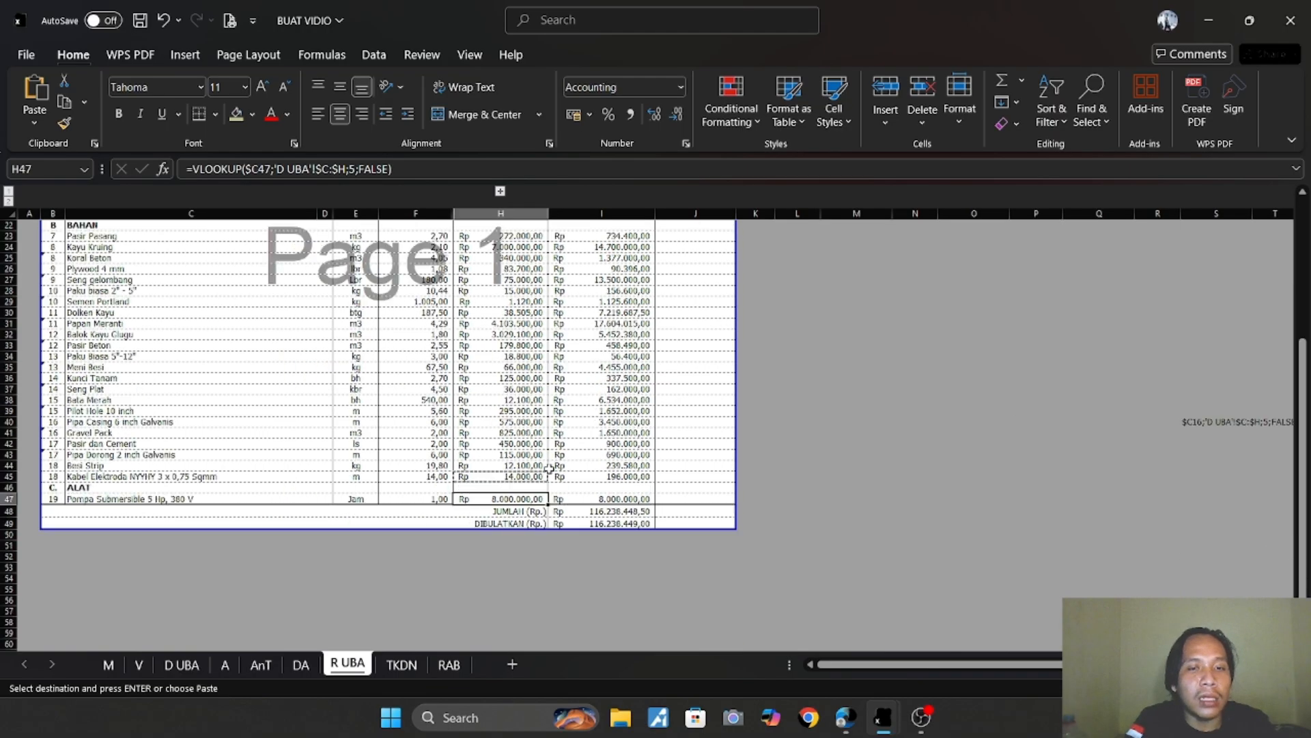
click(179, 664)
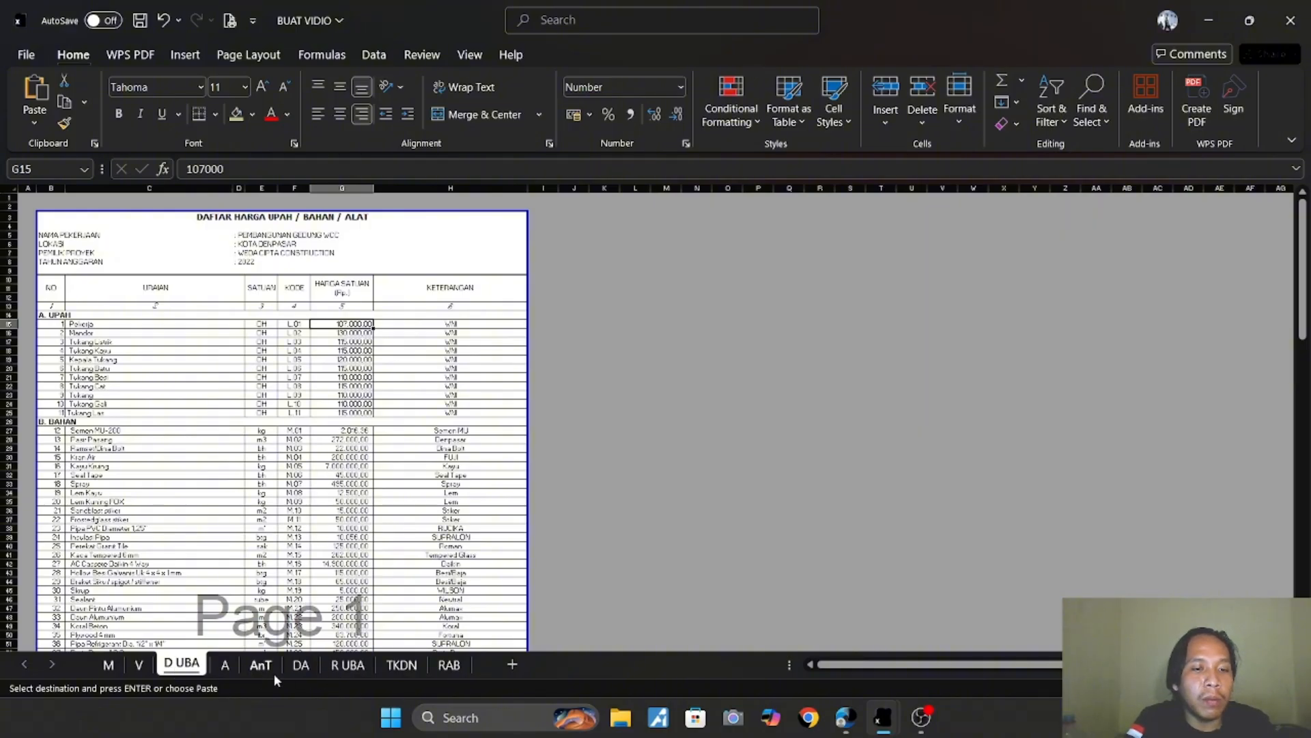
click(225, 666)
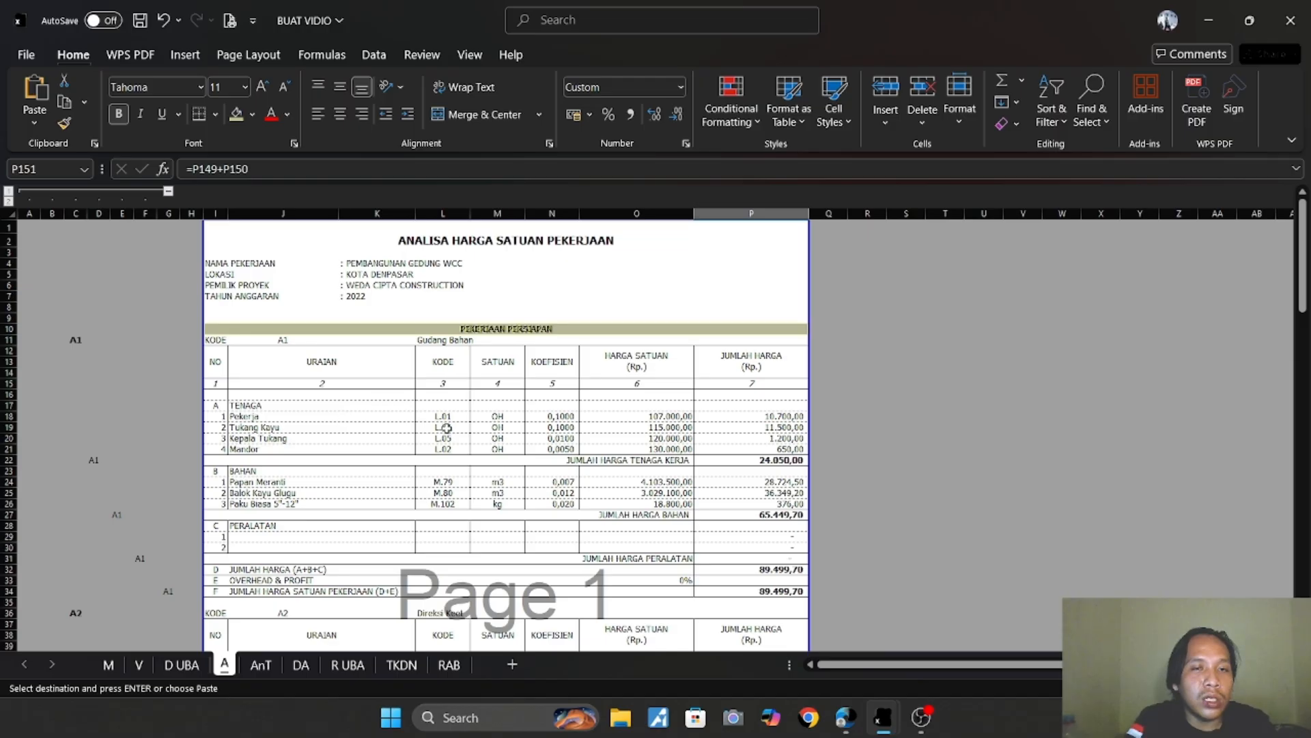
click(258, 664)
scroll(389, 567, up, 11)
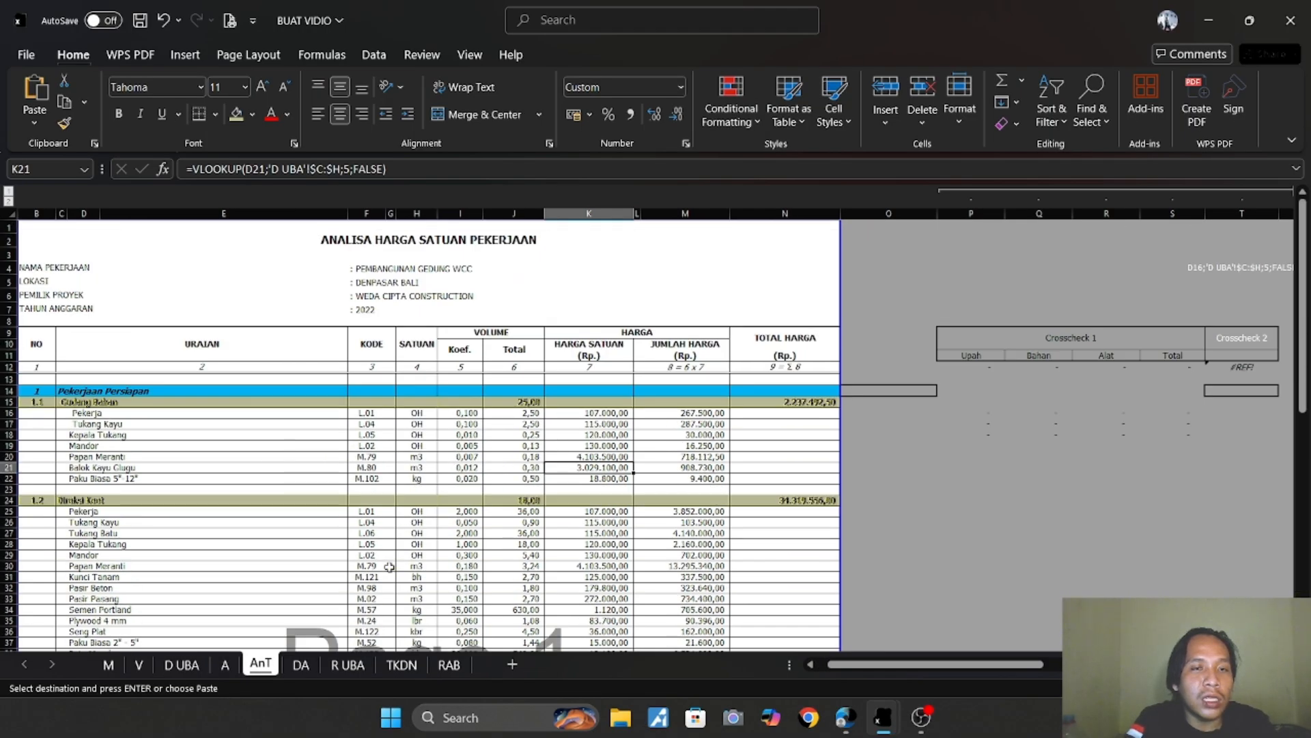
click(347, 664)
scroll(391, 555, up, 8)
scroll(414, 518, down, 5)
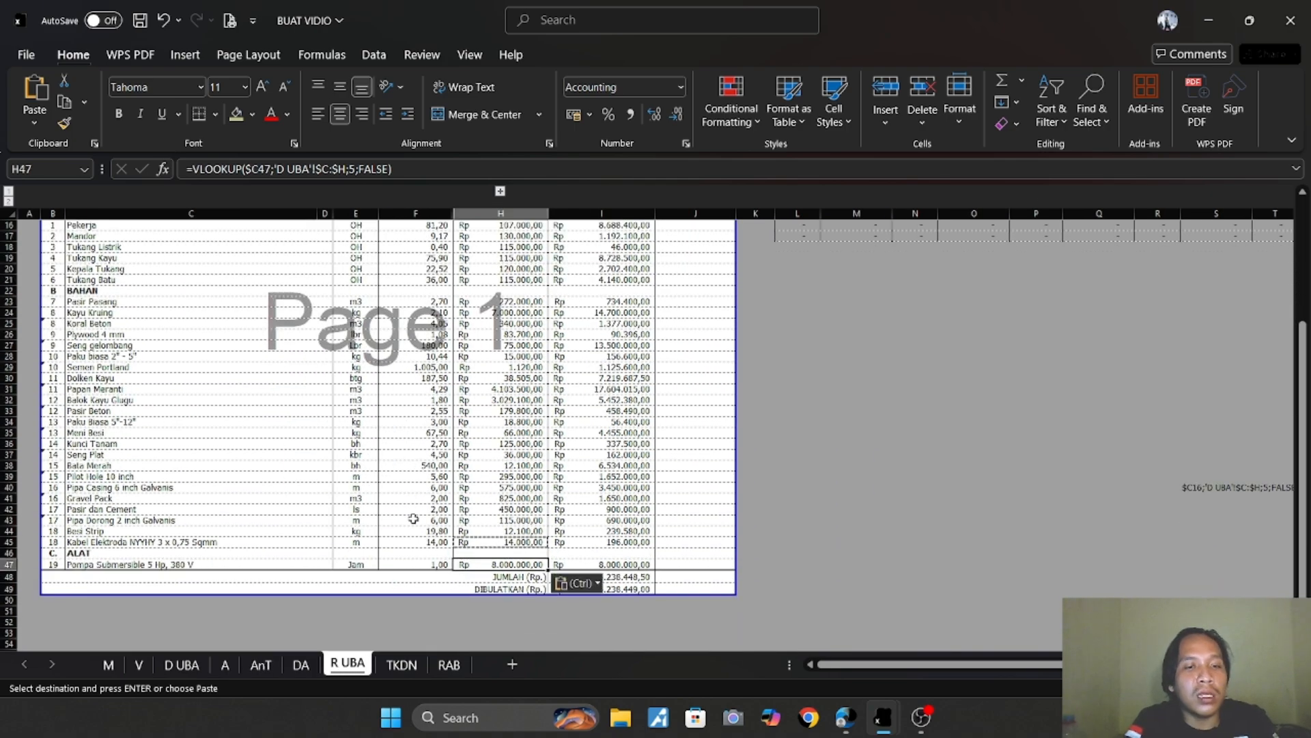
key(Escape)
scroll(413, 518, up, 5)
scroll(413, 519, down, 5)
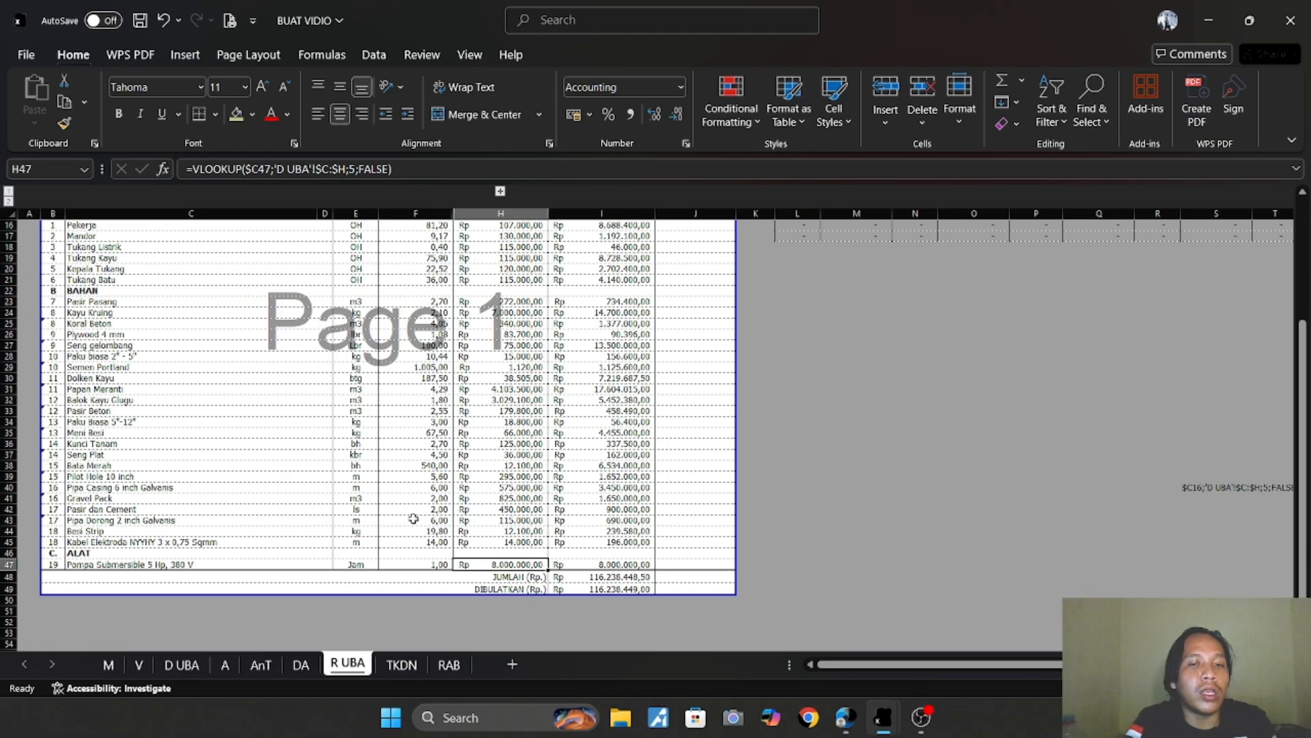
scroll(413, 518, up, 5)
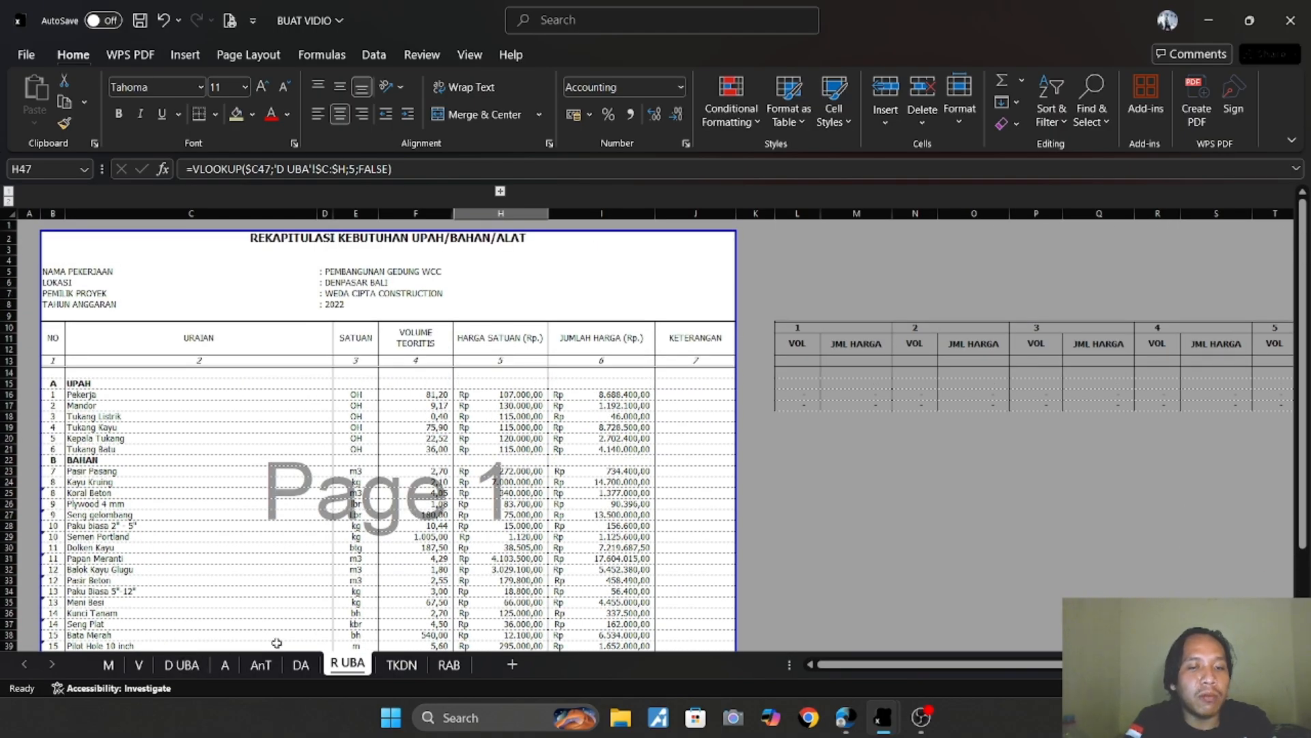
scroll(276, 642, down, 8)
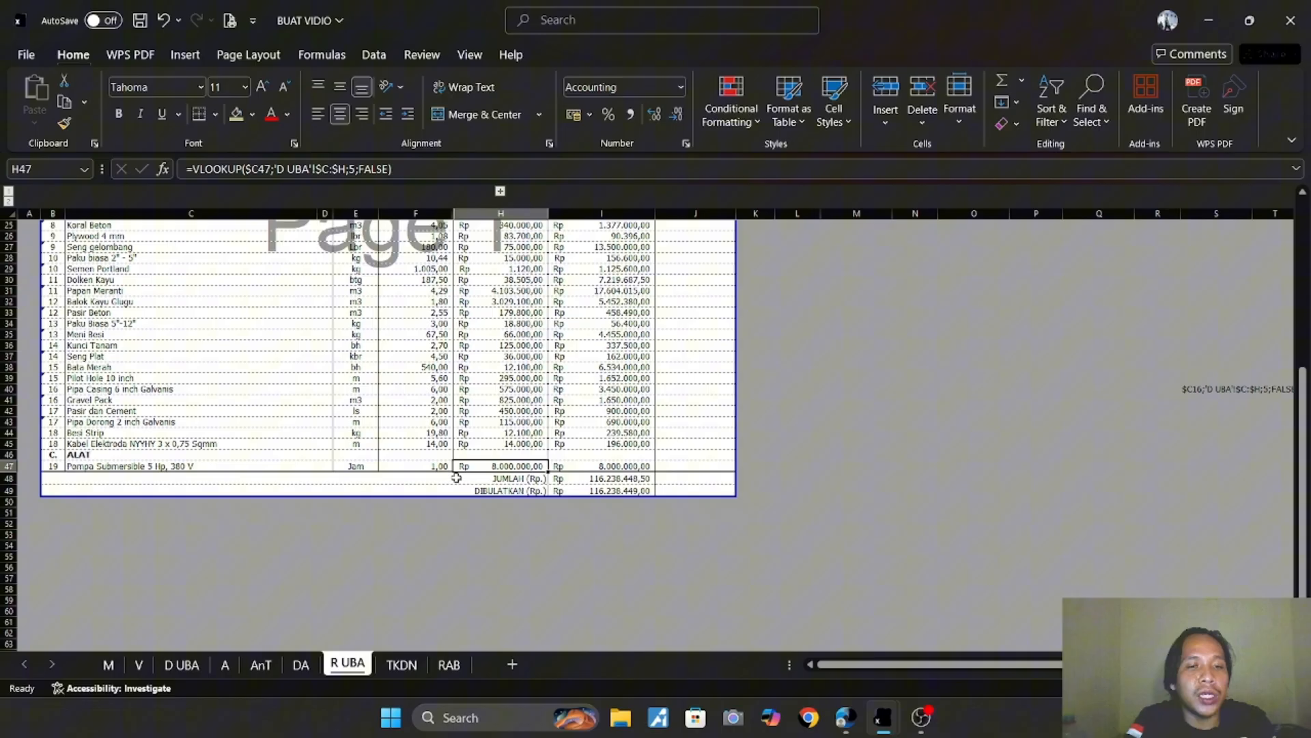
Copy the prepared lookup arguments C16;'R UBA'!C16:I89;7;FALSE from cell O39 of the TKDN sheet.
click(392, 666)
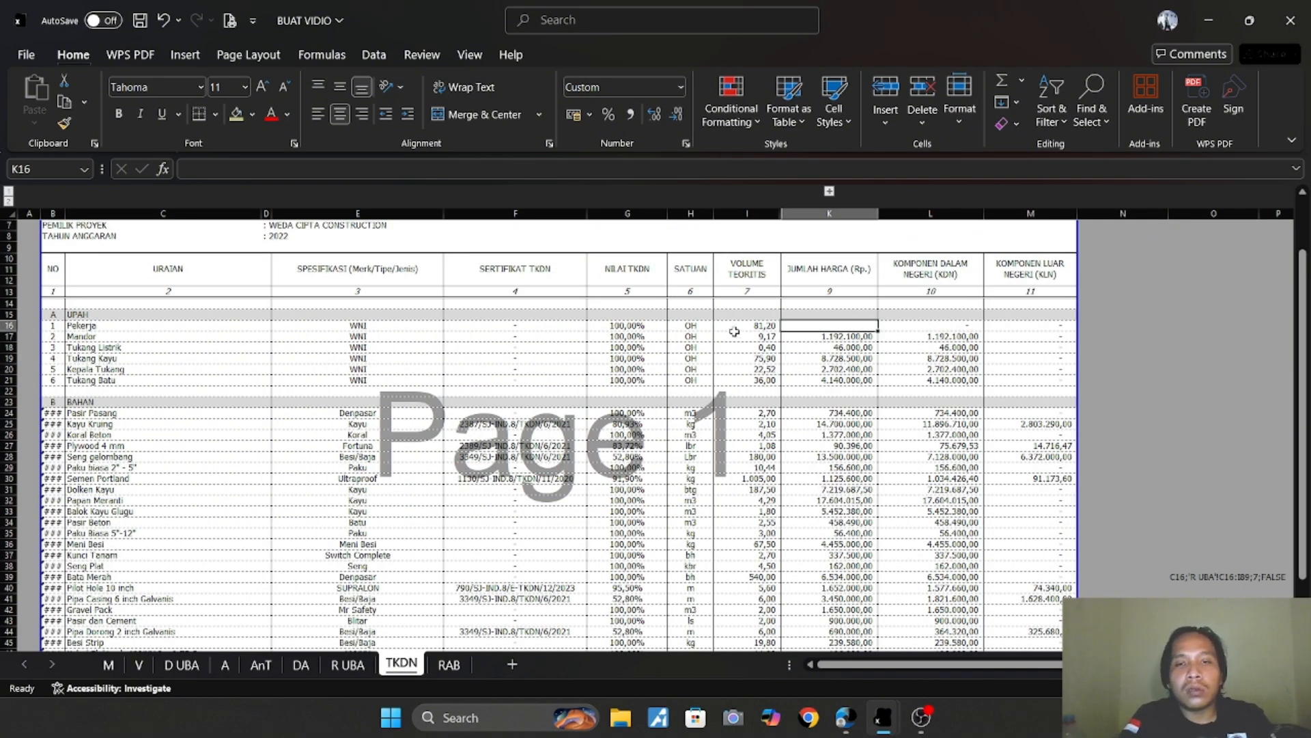
click(857, 344)
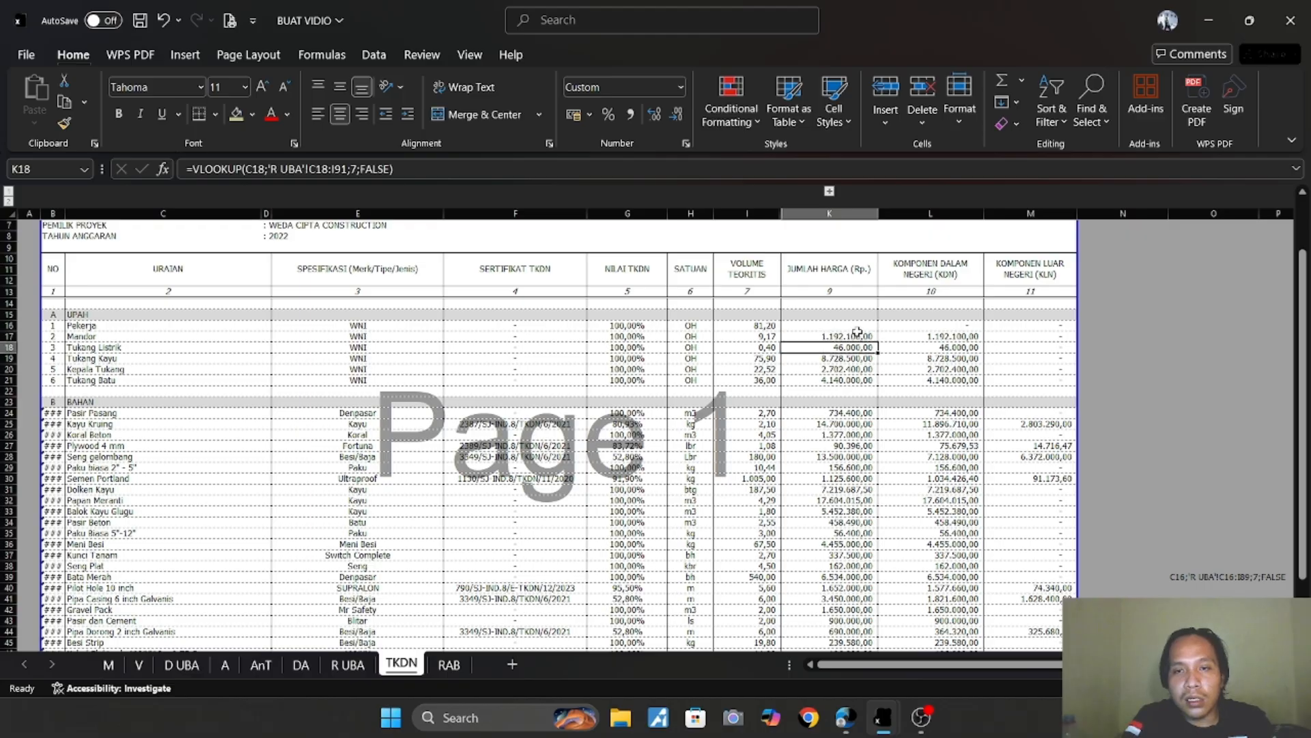
click(855, 325)
scroll(857, 337, down, 6)
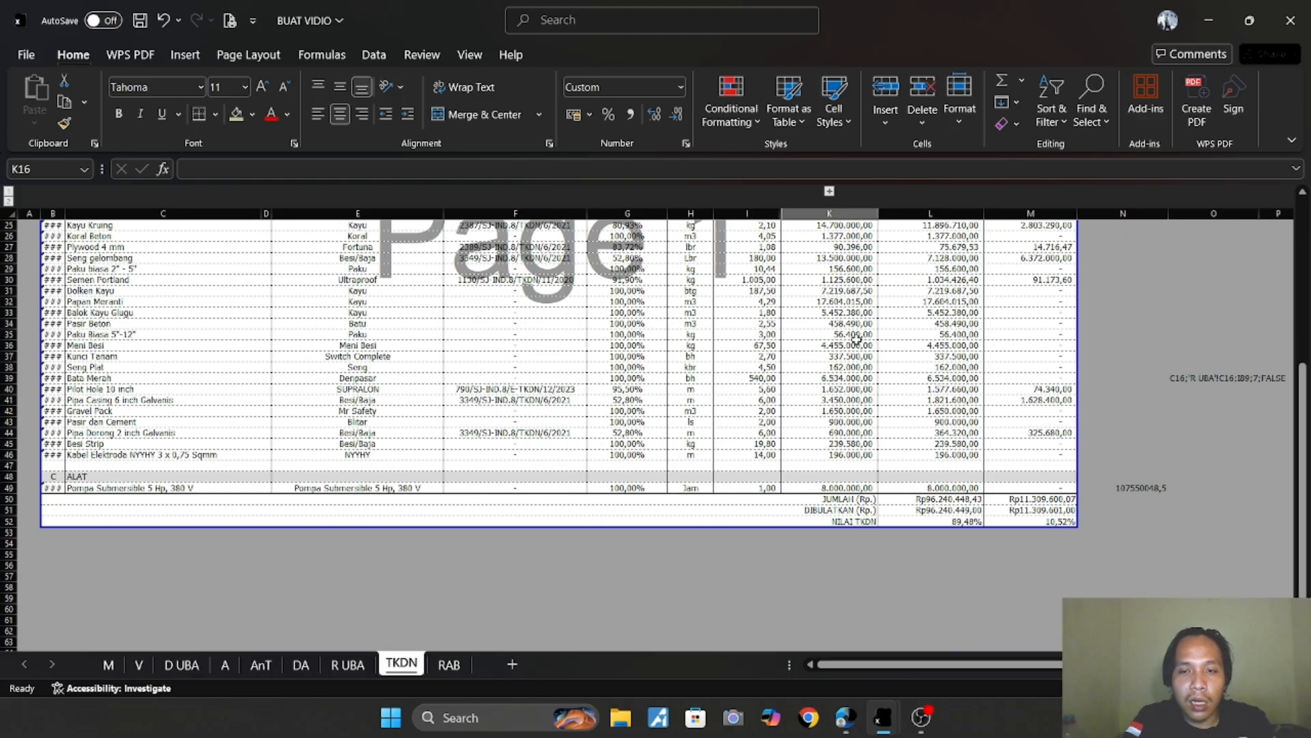
scroll(856, 338, up, 8)
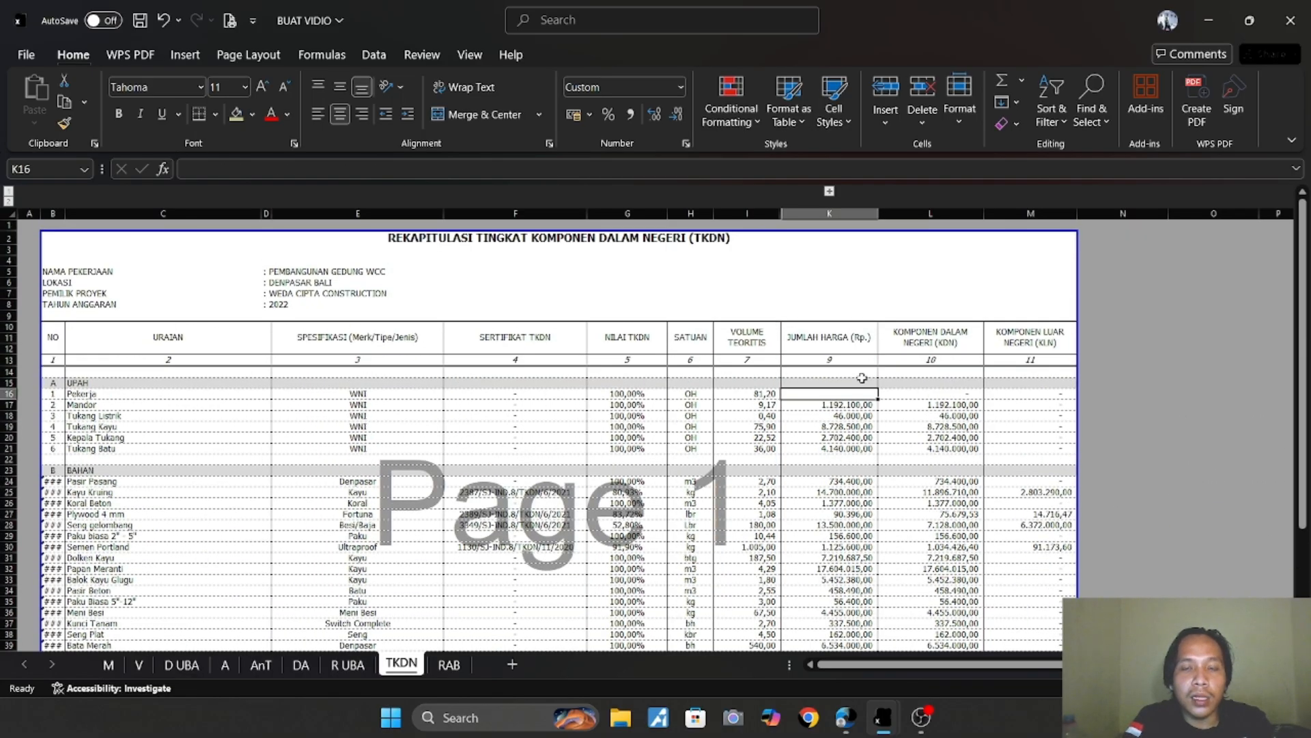
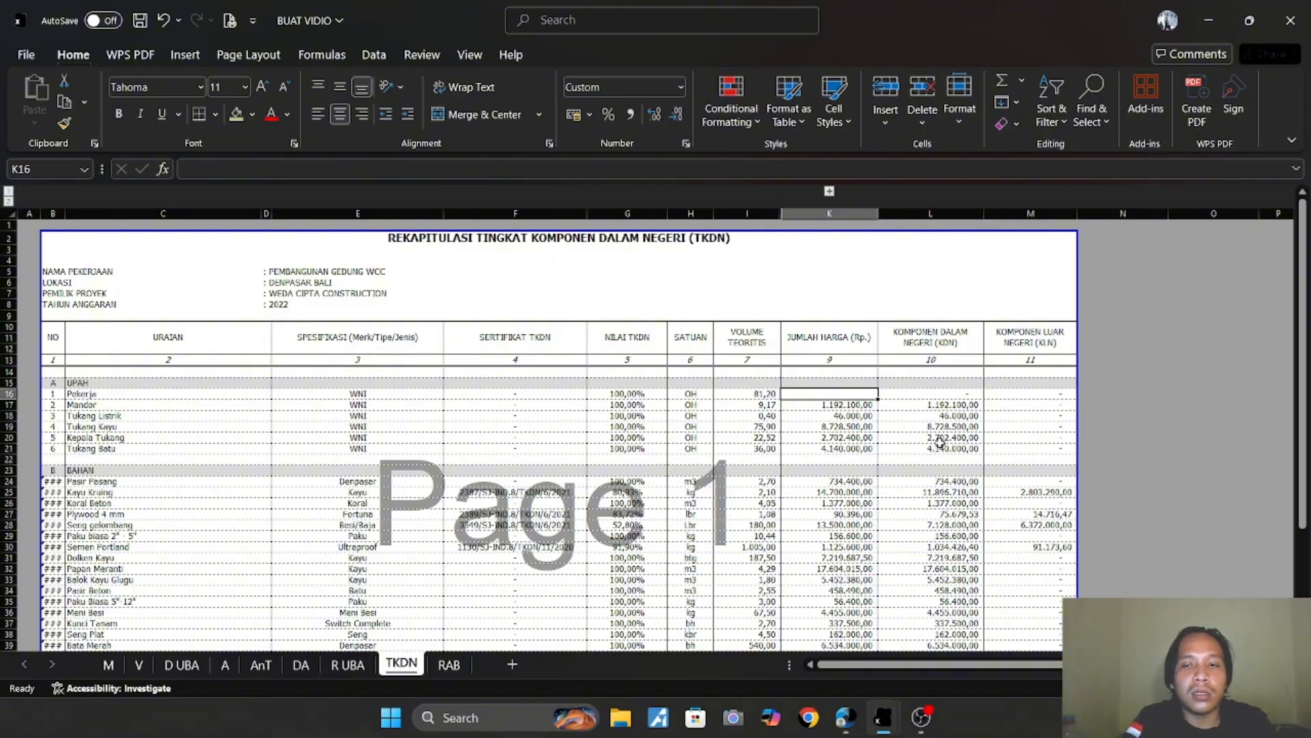
click(1214, 646)
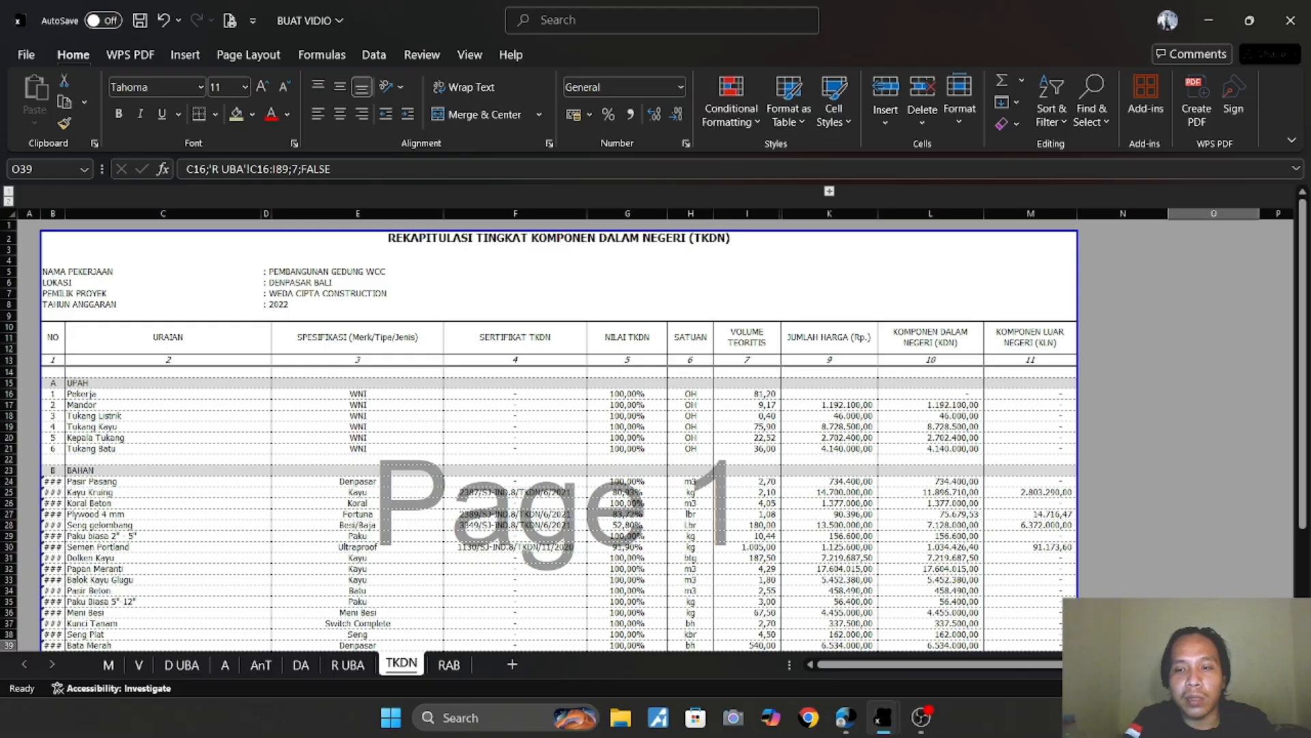
drag(358, 169, 140, 170)
key(ctrl+c)
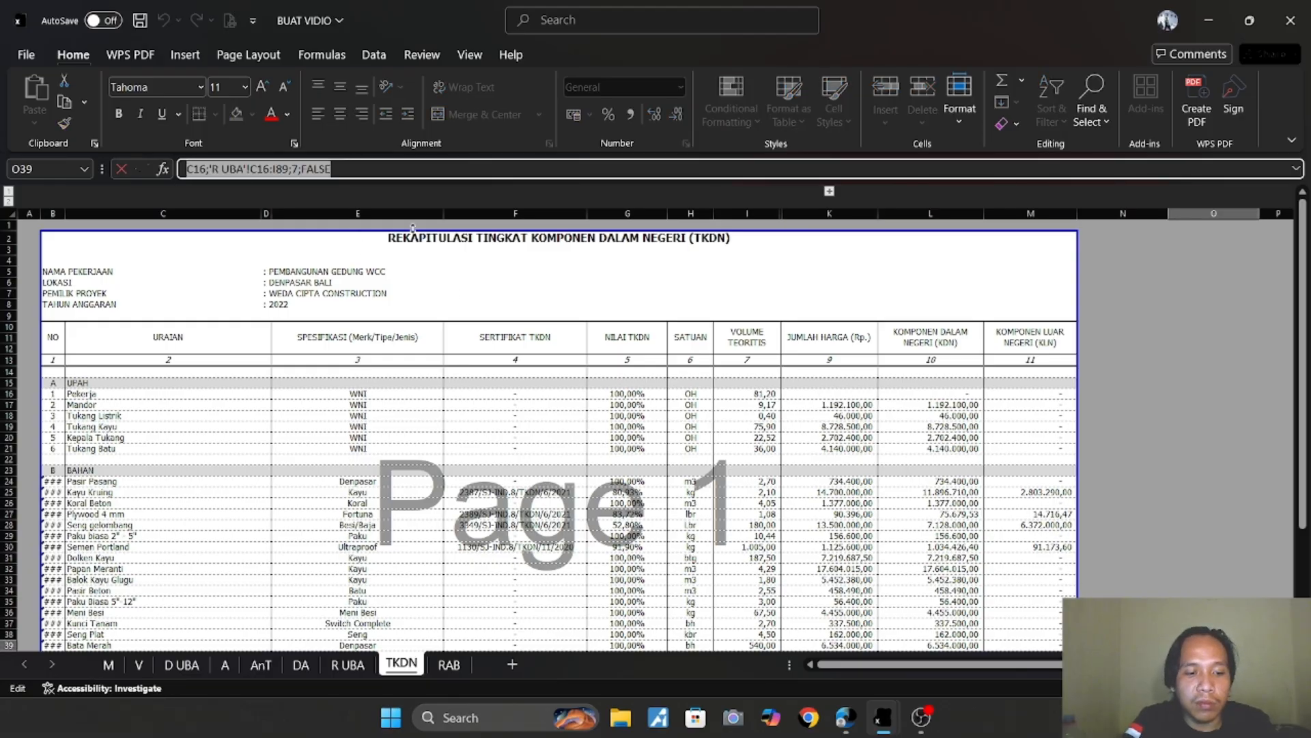
key(Escape)
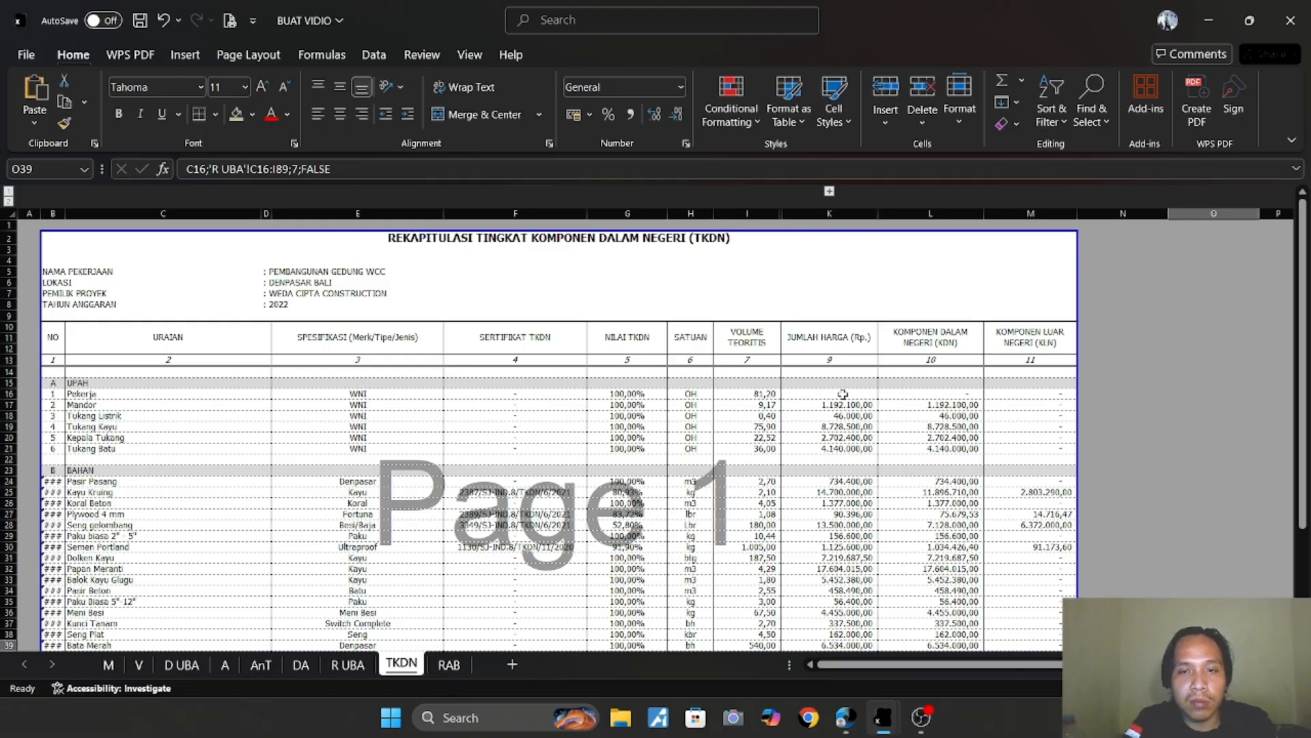
Enter =VLOOKUP(C16;'R UBA'!C16:I89;7;FALSE) as Pekerja's total price in K16 and fill it down through K19.
click(843, 394)
text(=)
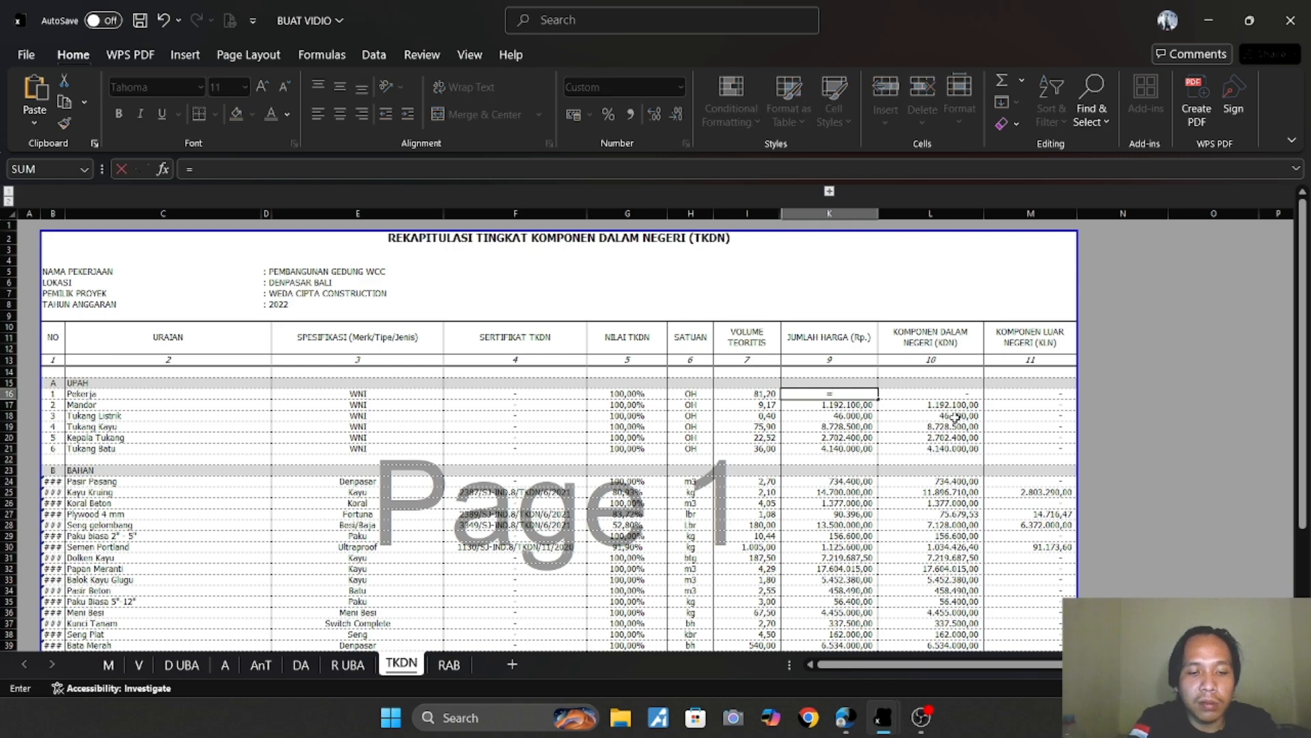
text(vl)
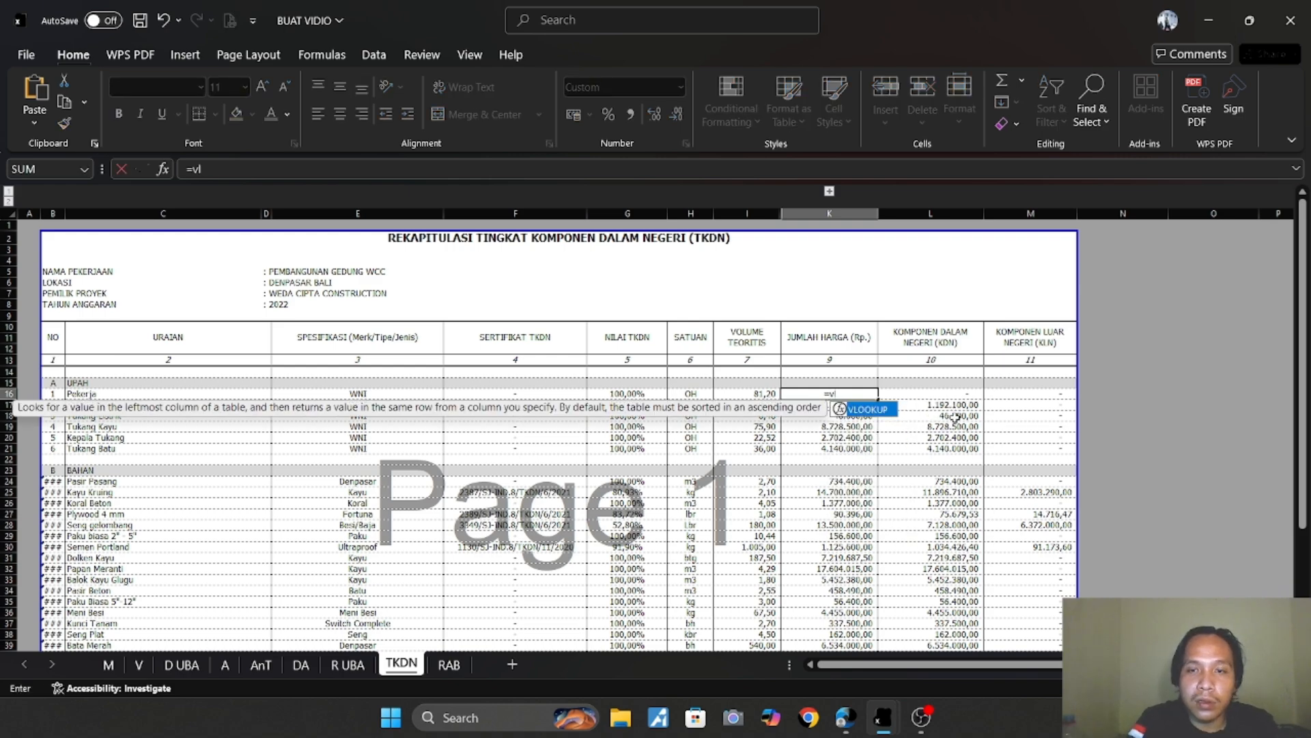
double_click(882, 411)
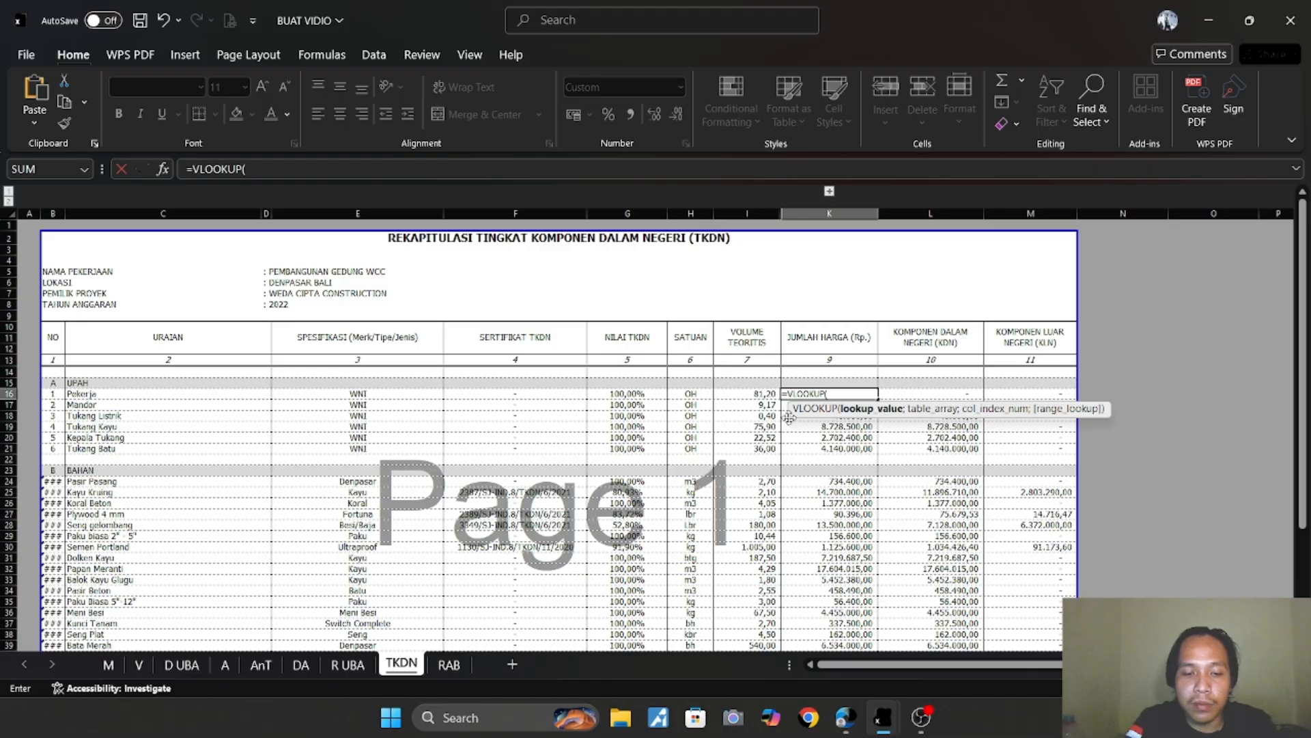
key(ctrl+v)
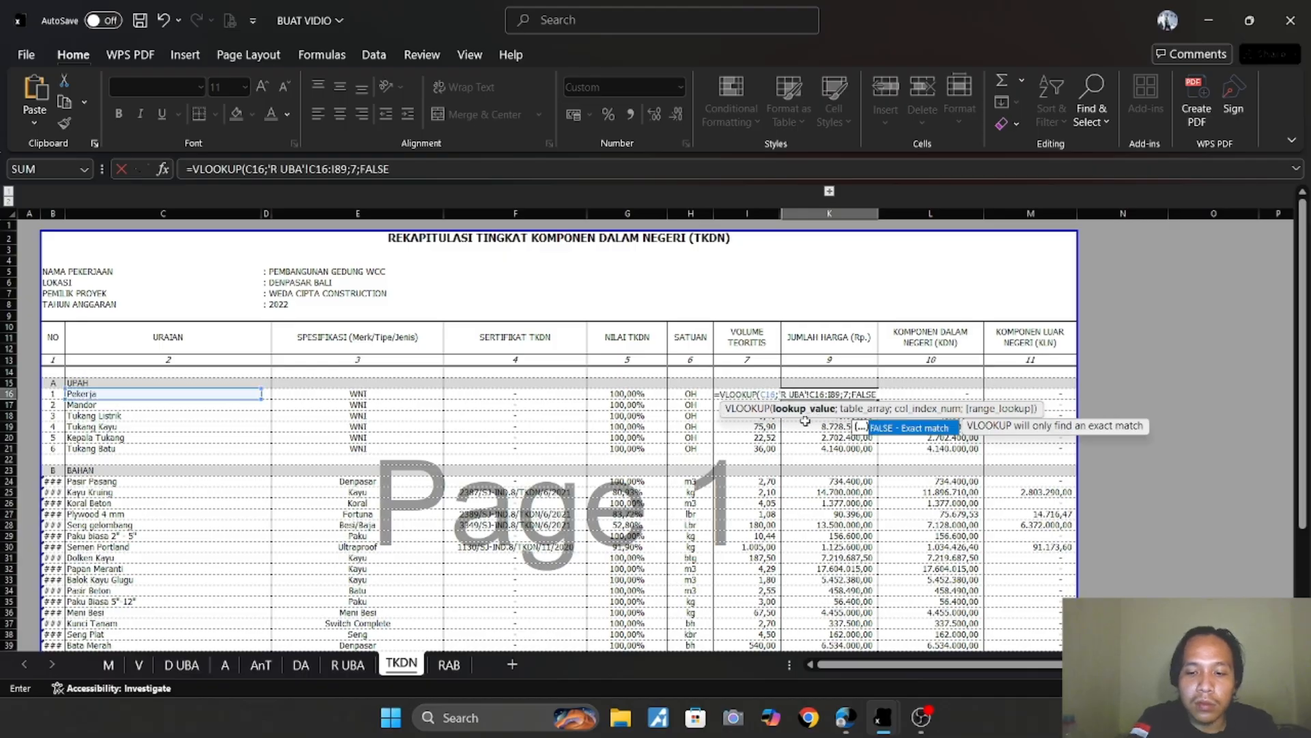
text())
key(Return)
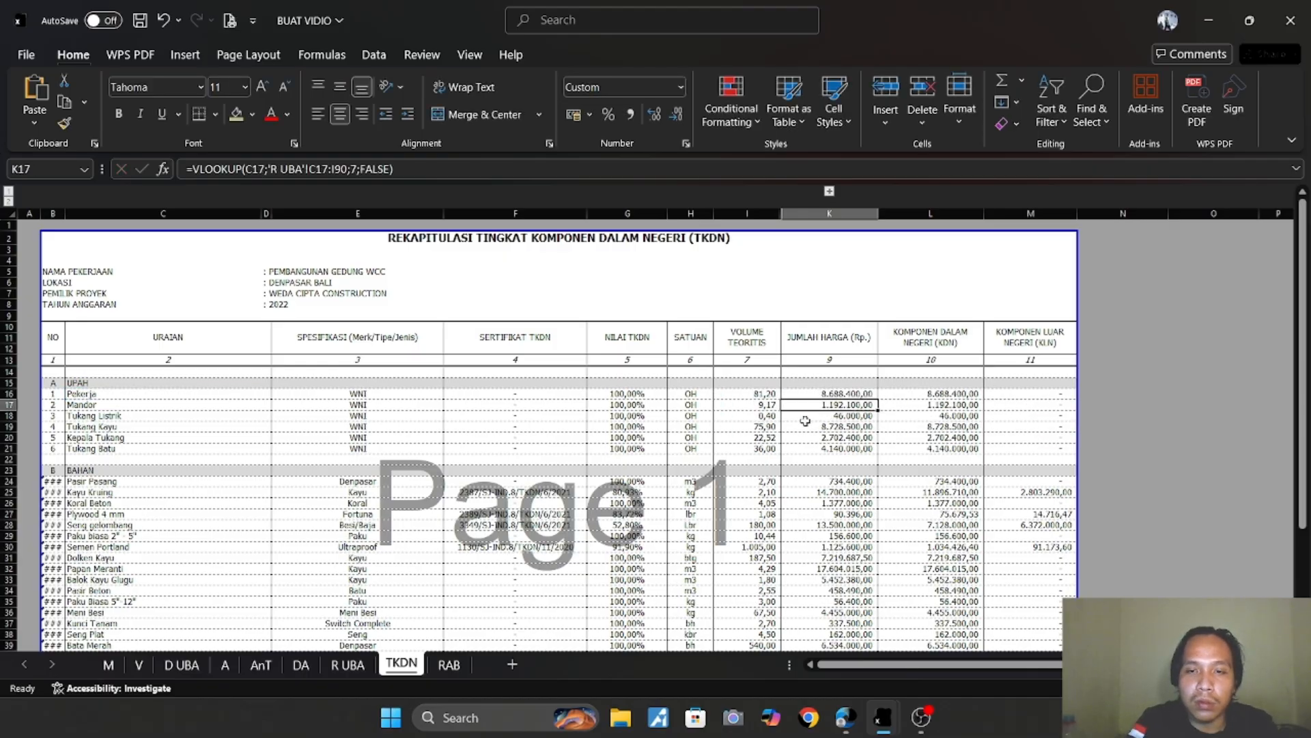
click(842, 395)
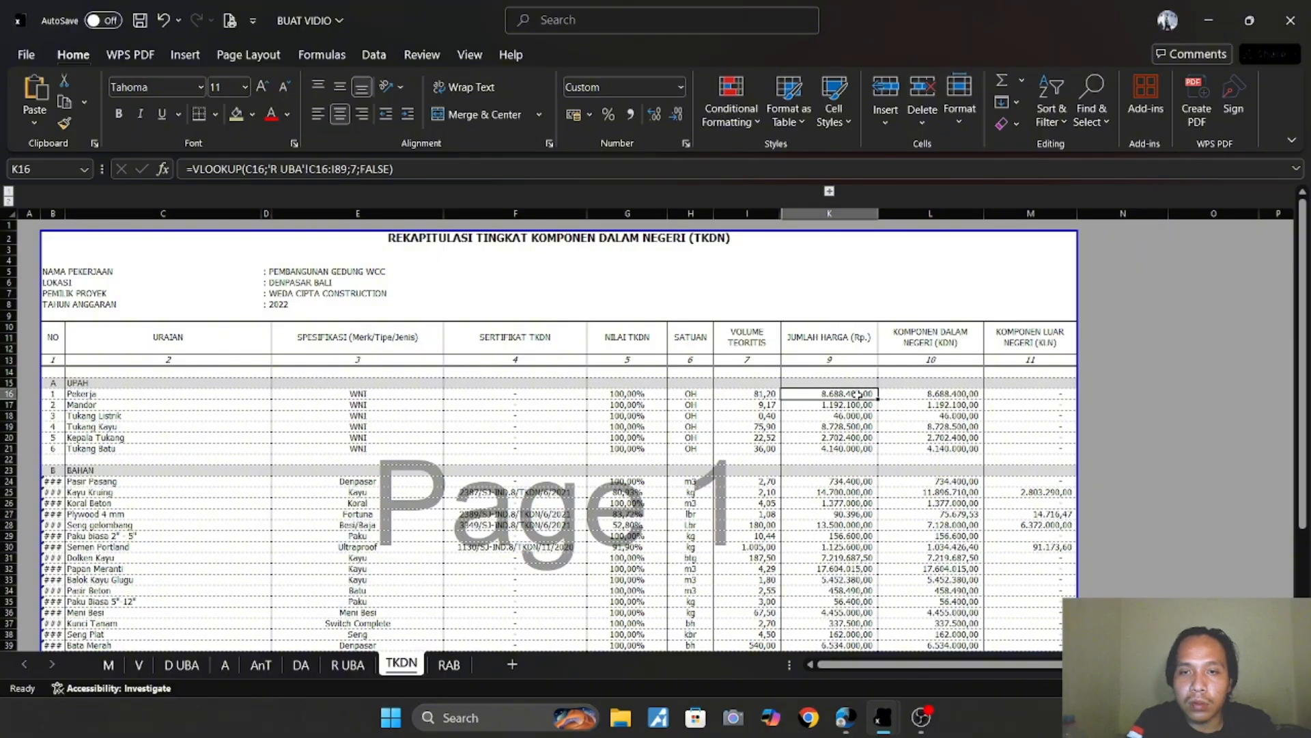
drag(877, 402, 878, 431)
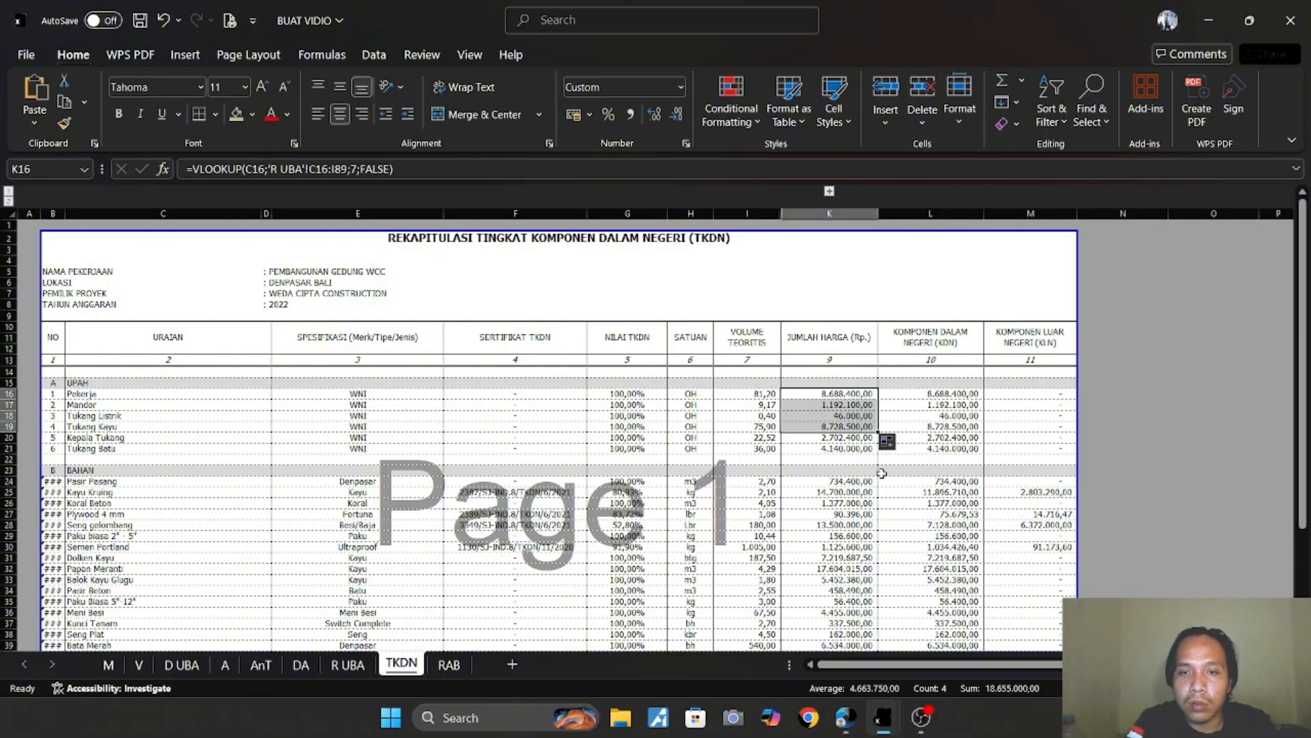
Review the TKDN sheet's item rows, the domestic and foreign component totals, and the NILAI TKDN formula in L52.
scroll(837, 434, down, 9)
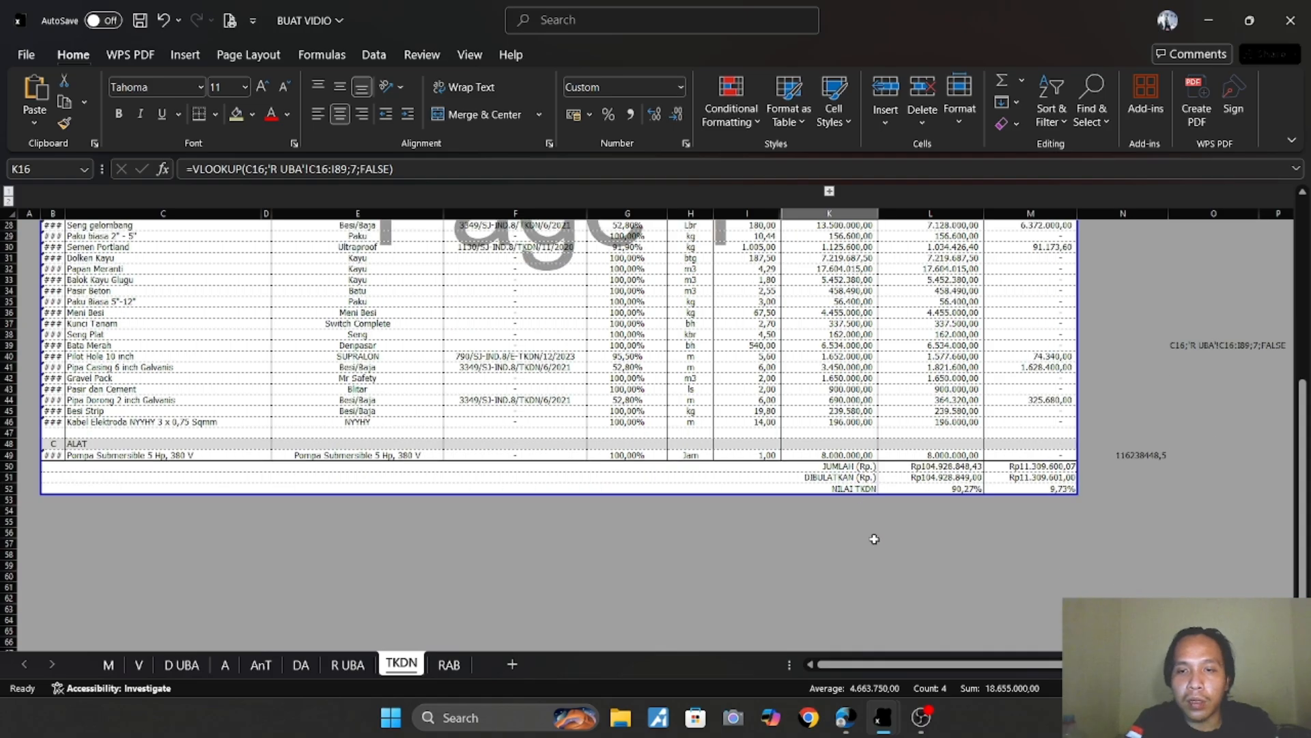
scroll(721, 528, up, 3)
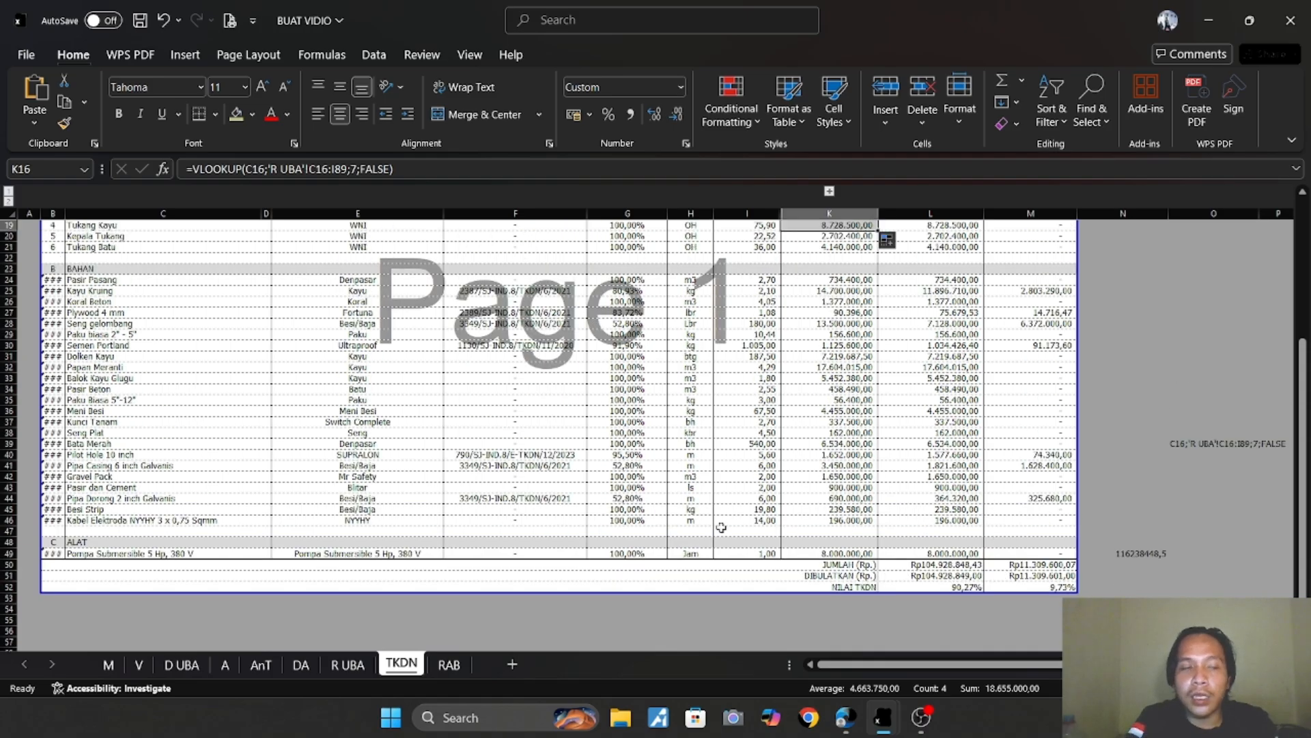
click(139, 664)
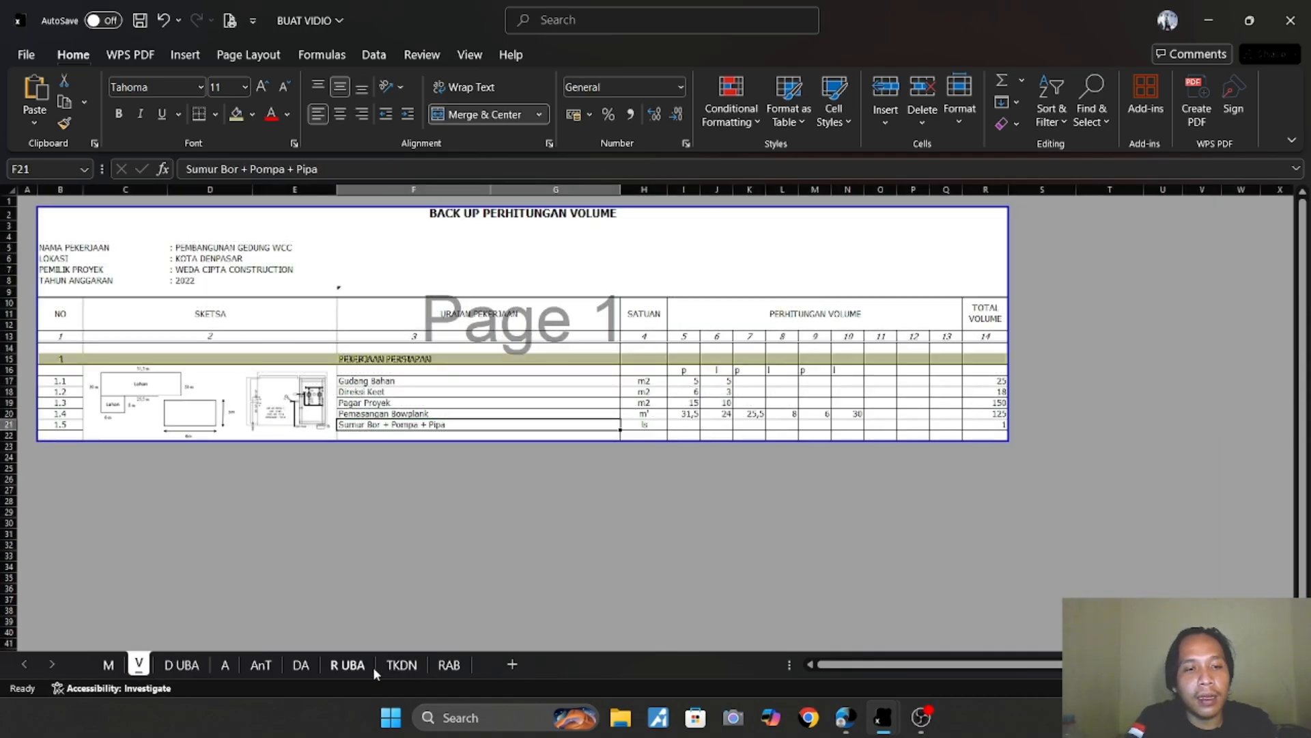
click(393, 665)
scroll(1024, 478, up, 4)
click(1038, 557)
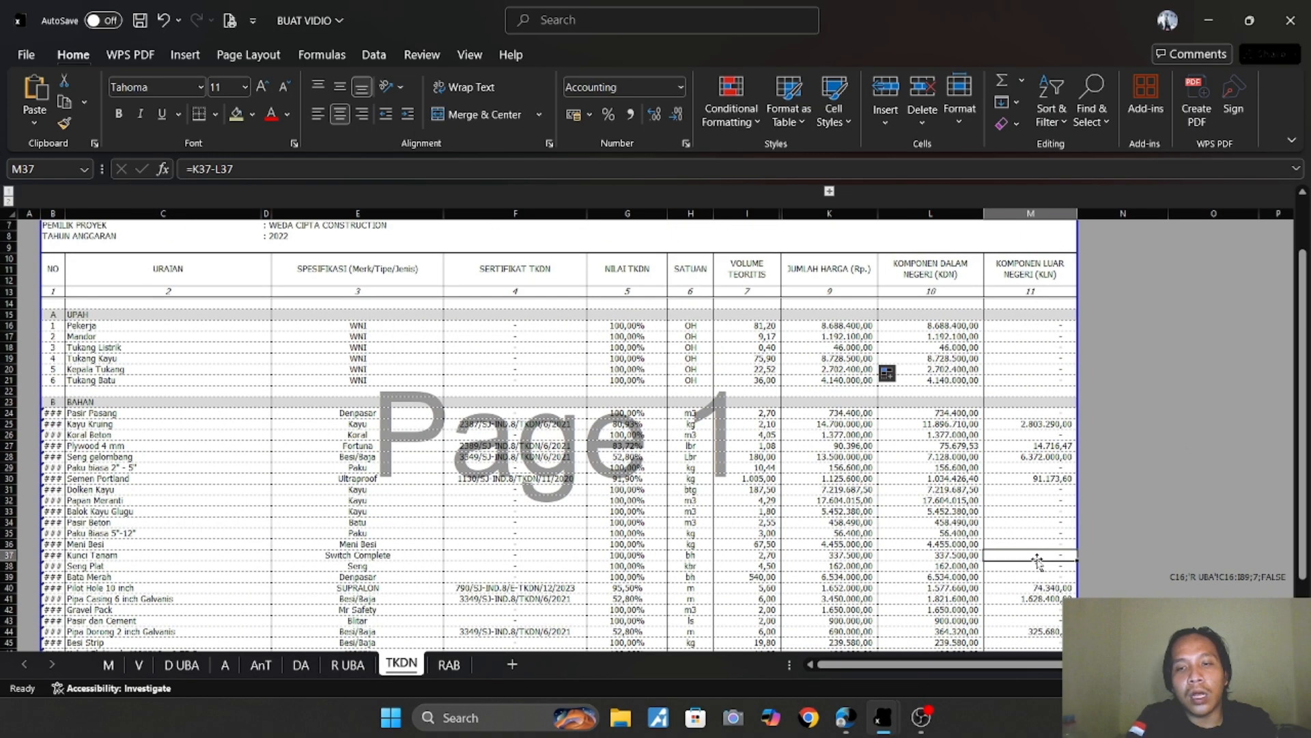
scroll(1037, 560, down, 5)
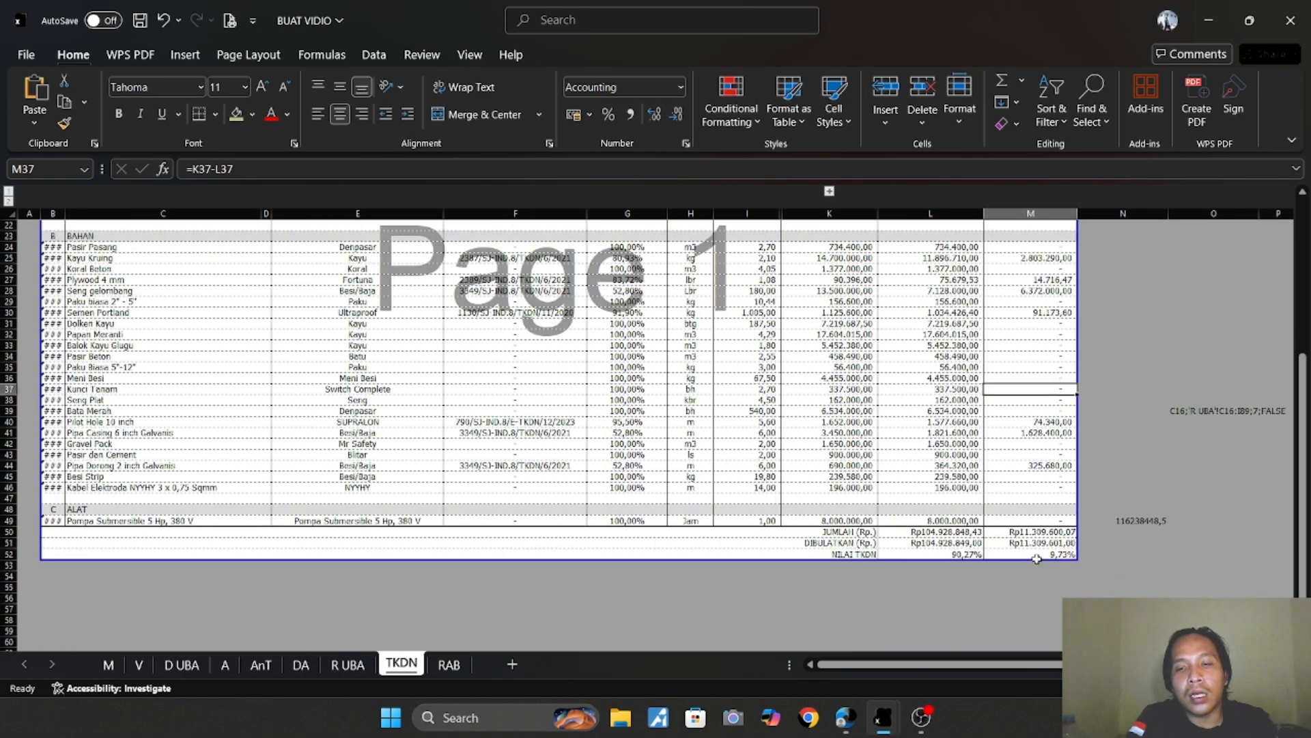
click(977, 556)
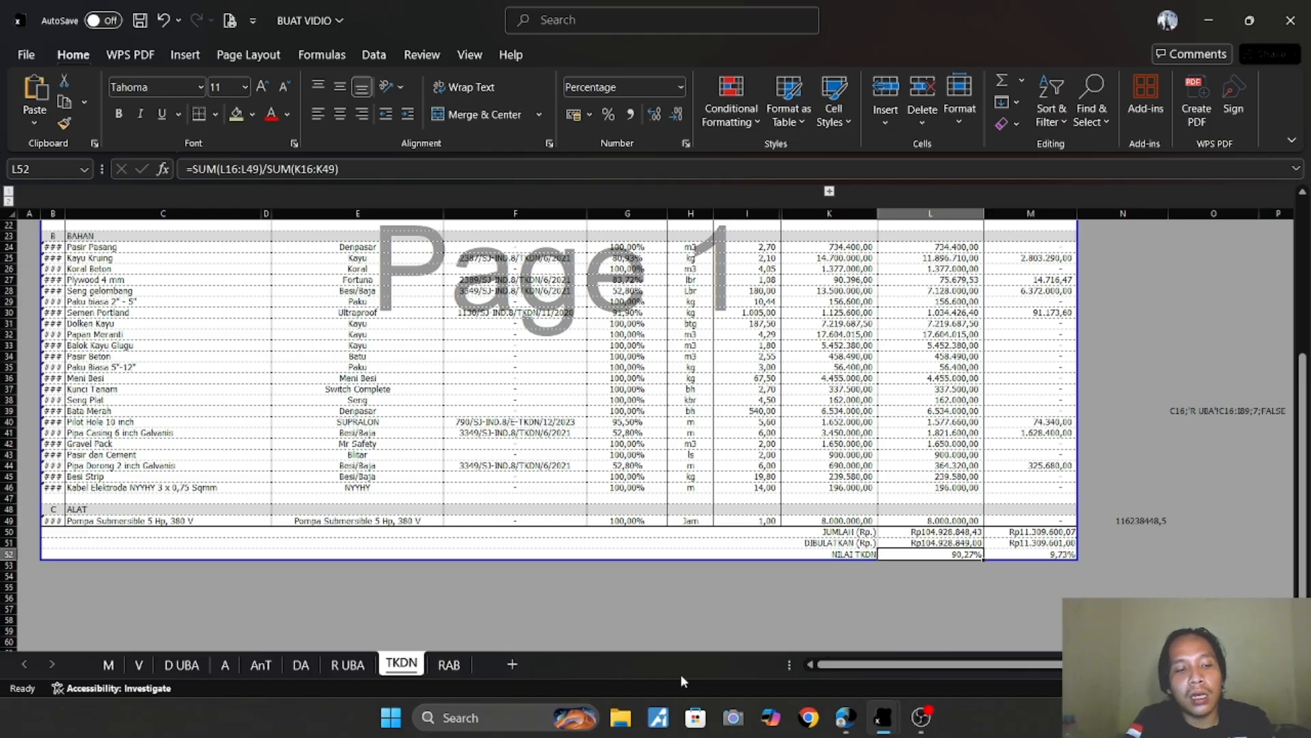
Examine the TKDN recapitulation in the other, full estimate workbook for comparison, including its NILAI TKDN row, and return to BUAT VIDIO.
key(alt+Tab)
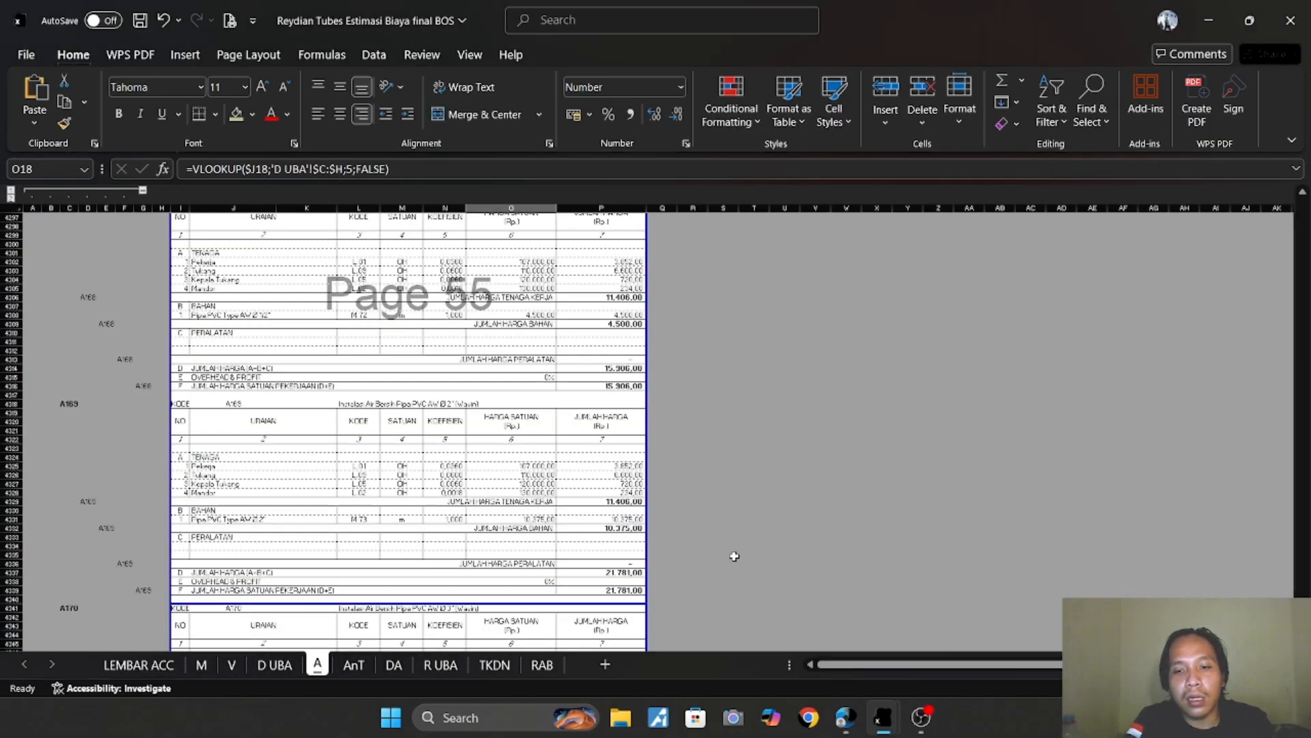
scroll(540, 550, down, 5)
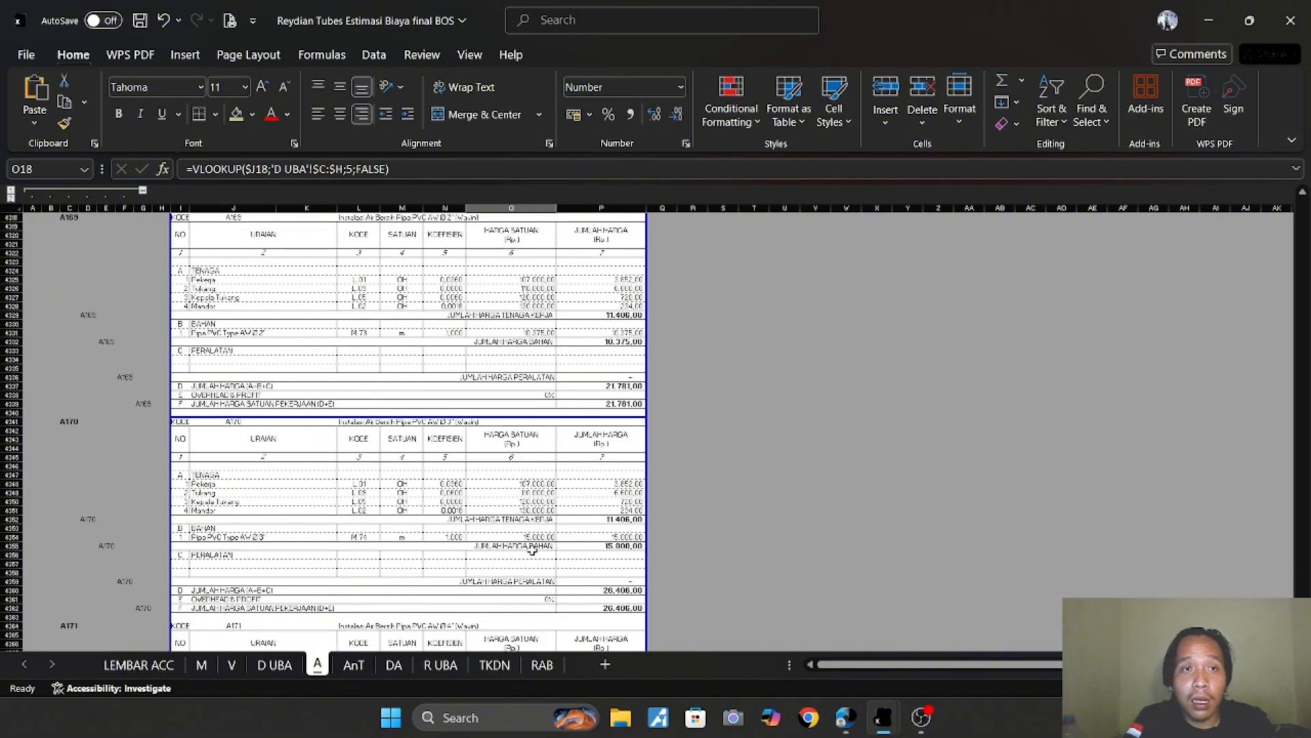
scroll(539, 609, down, 5)
key(ctrl+Page_Down)
key(ctrl+Page_Down)
key(ctrl+Page_Down)
key(ctrl+Page_Down)
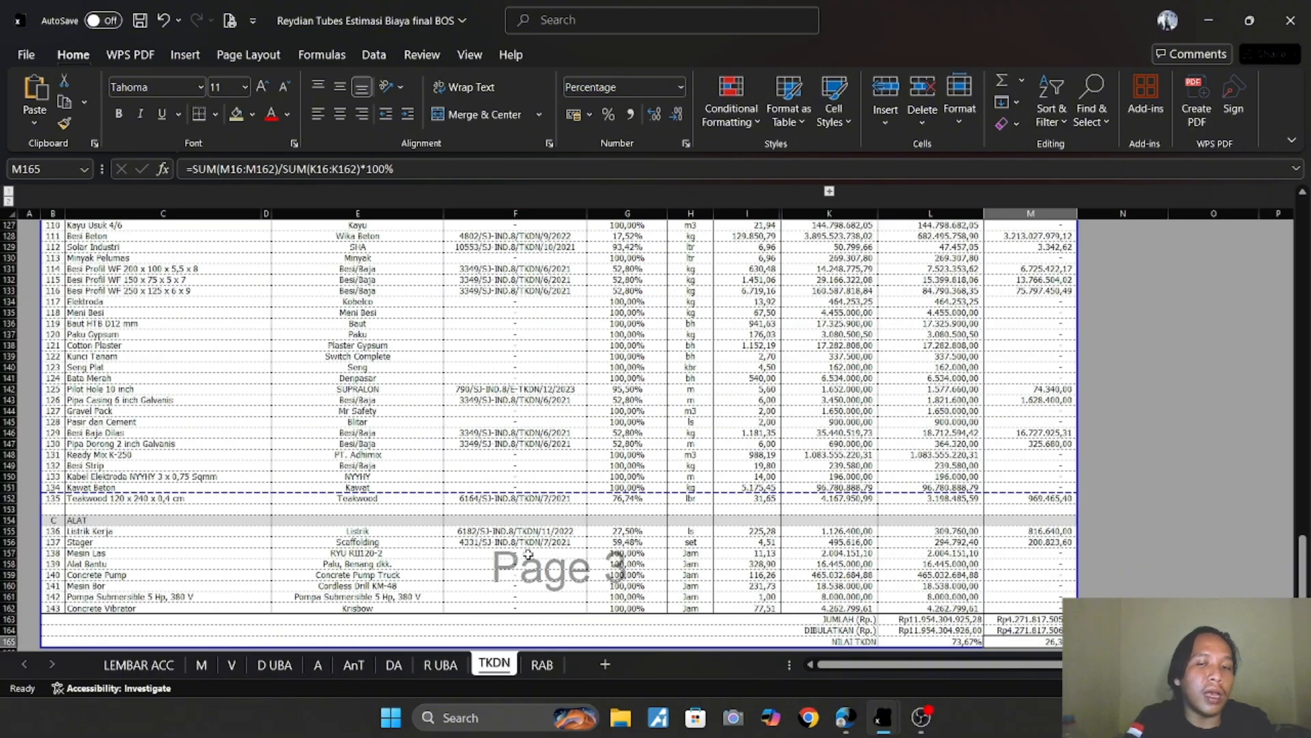
scroll(528, 554, down, 2)
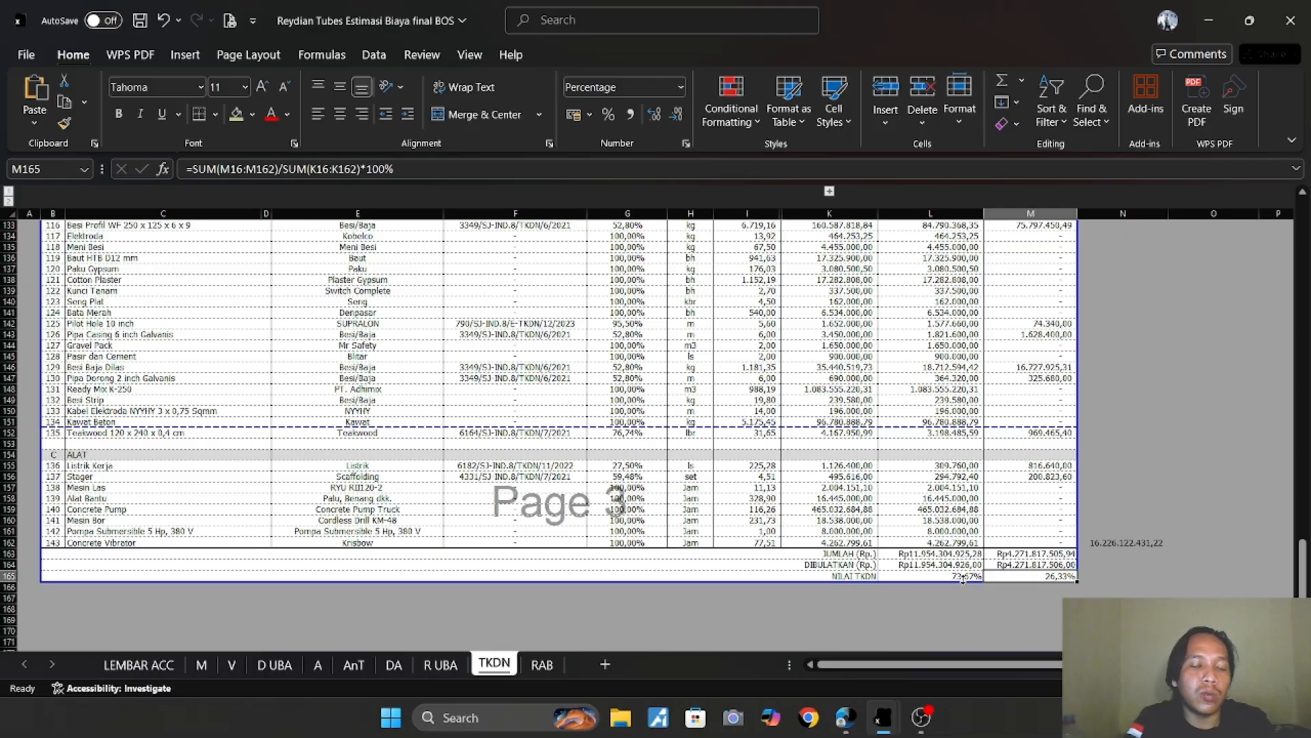
scroll(255, 541, up, 20)
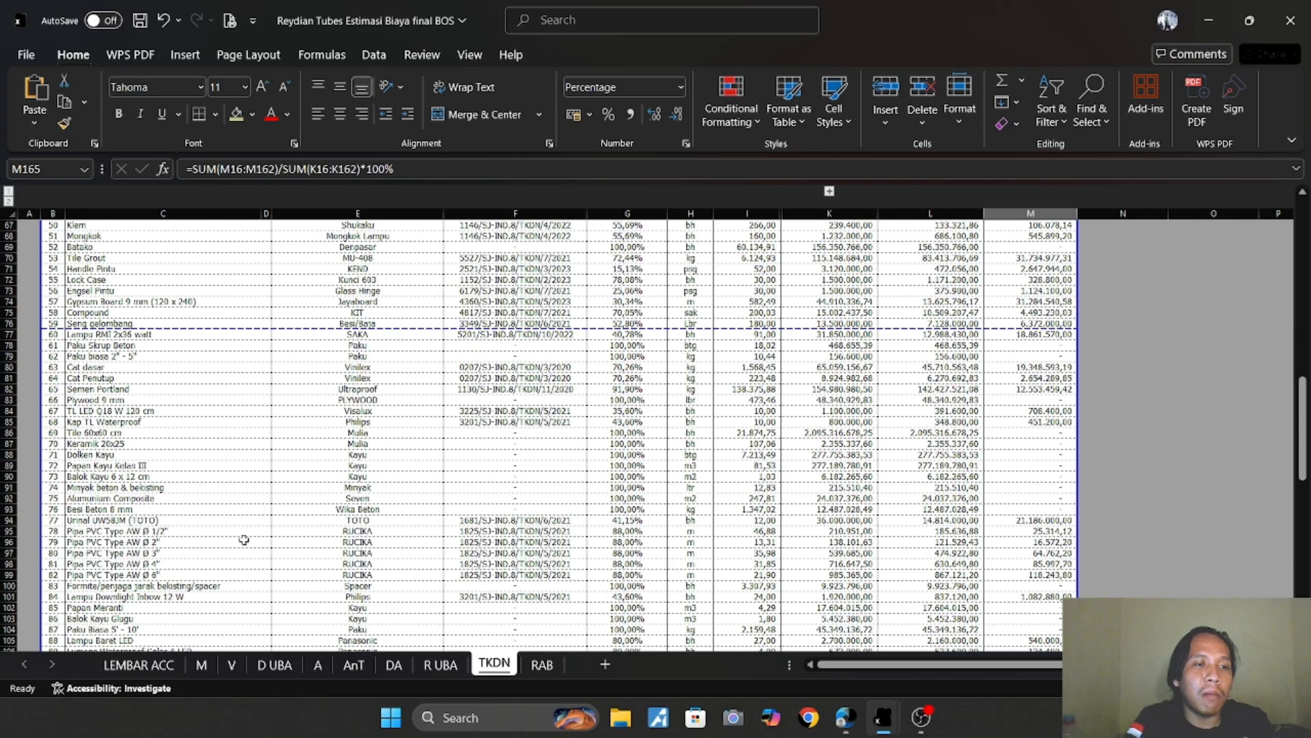
scroll(254, 541, up, 16)
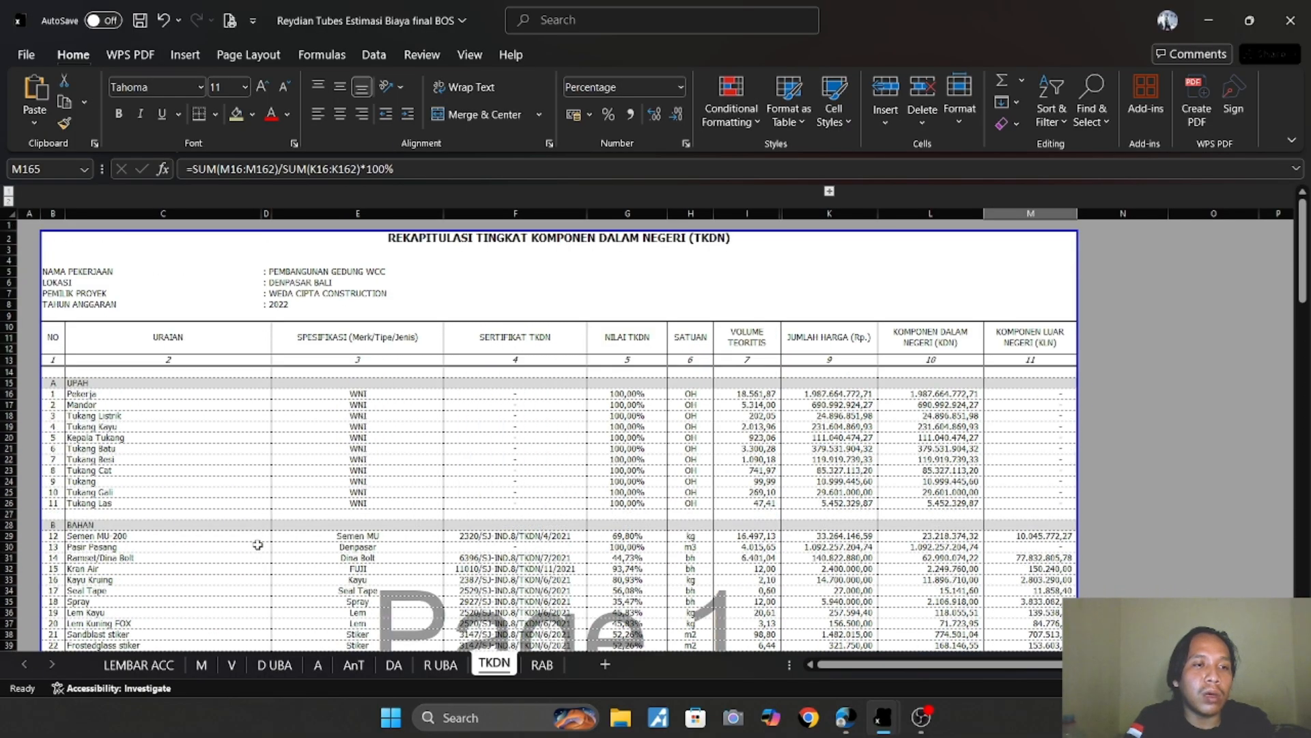
scroll(257, 544, down, 20)
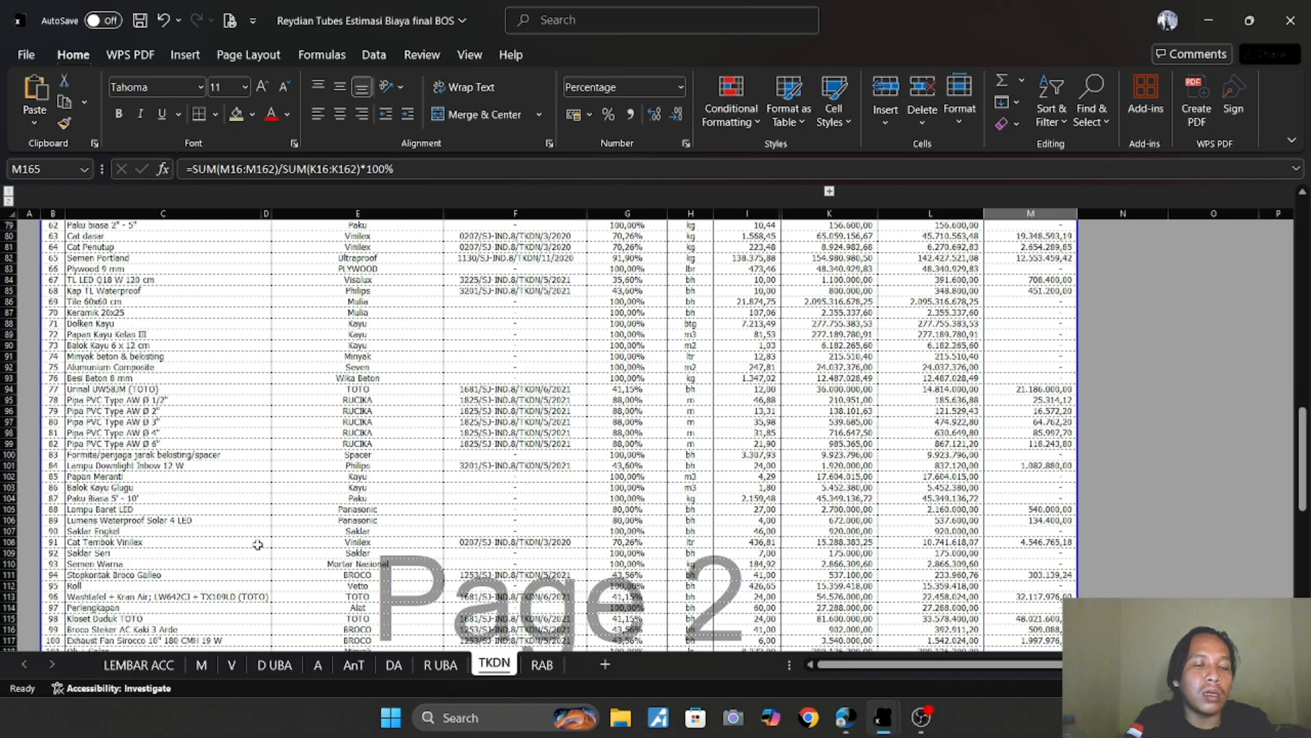
scroll(258, 544, down, 7)
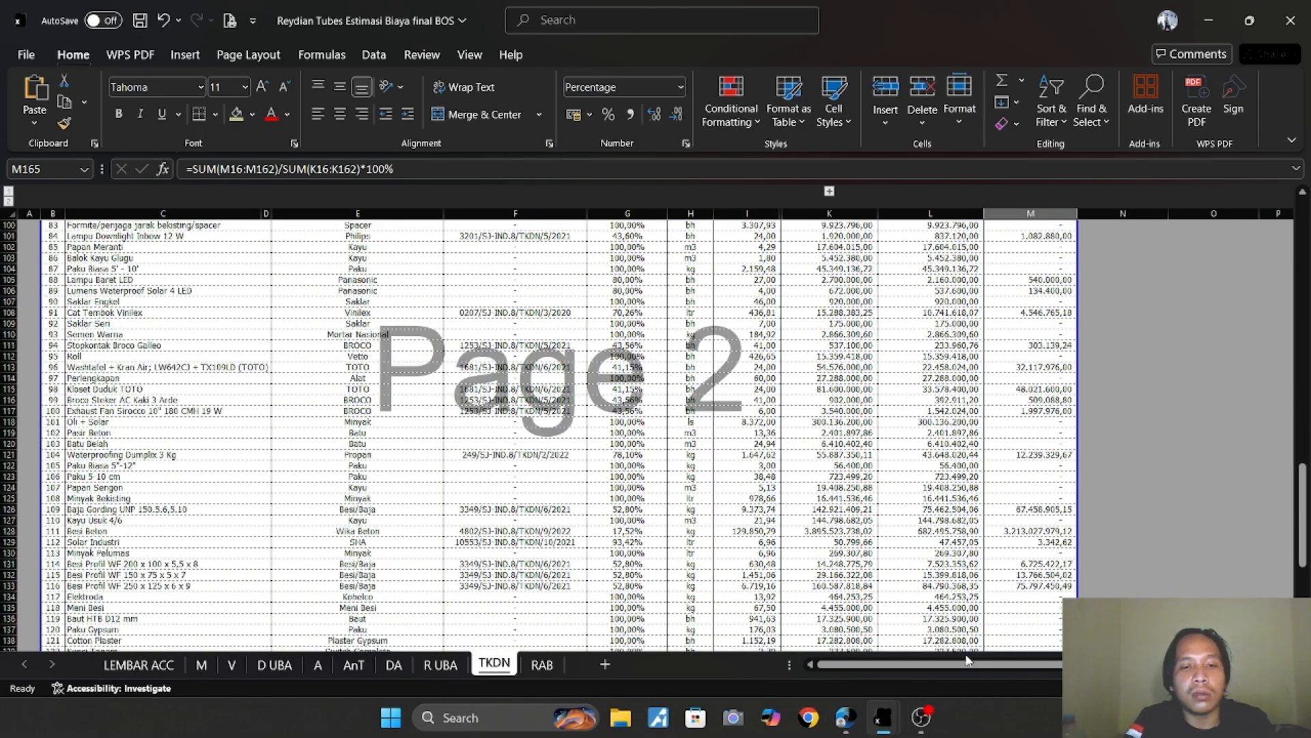
key(alt+Tab)
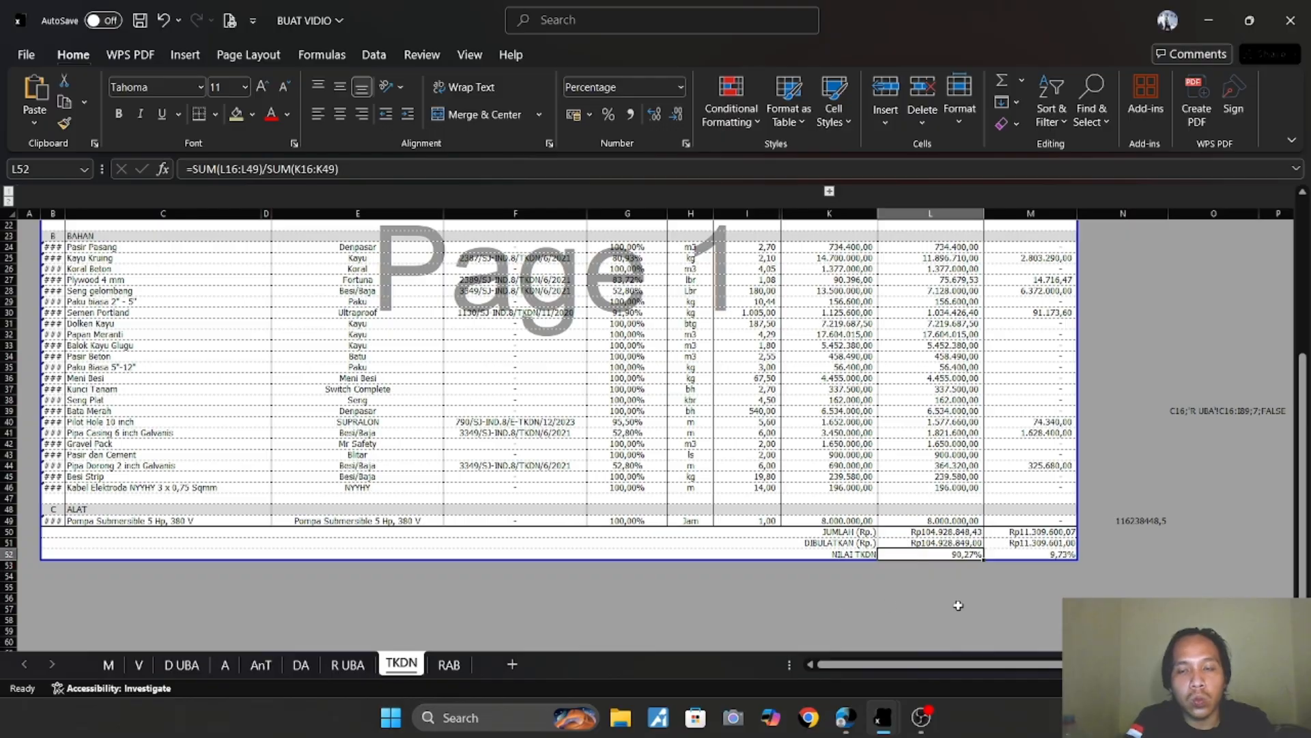
Examine the RAB sheet's volume lookup in G14, the Harga Satuan column and the Total Biaya formulas in column J.
click(447, 664)
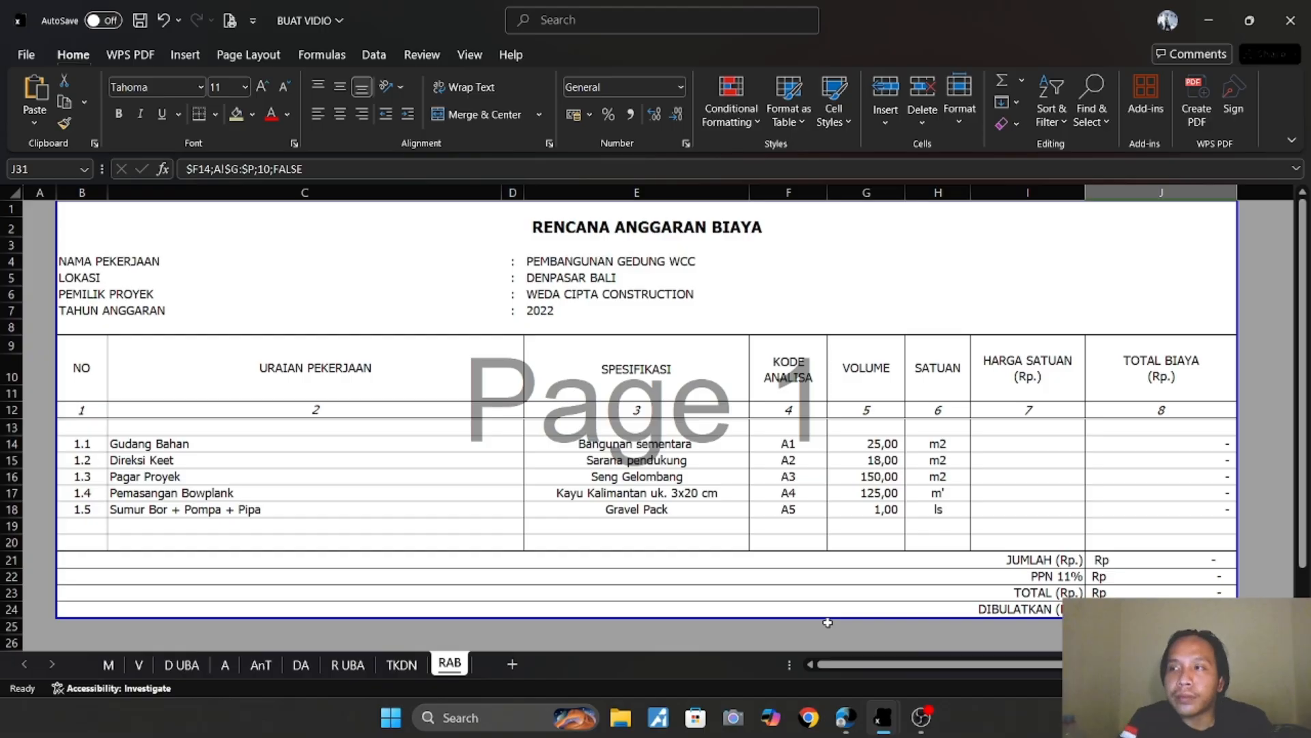
click(882, 445)
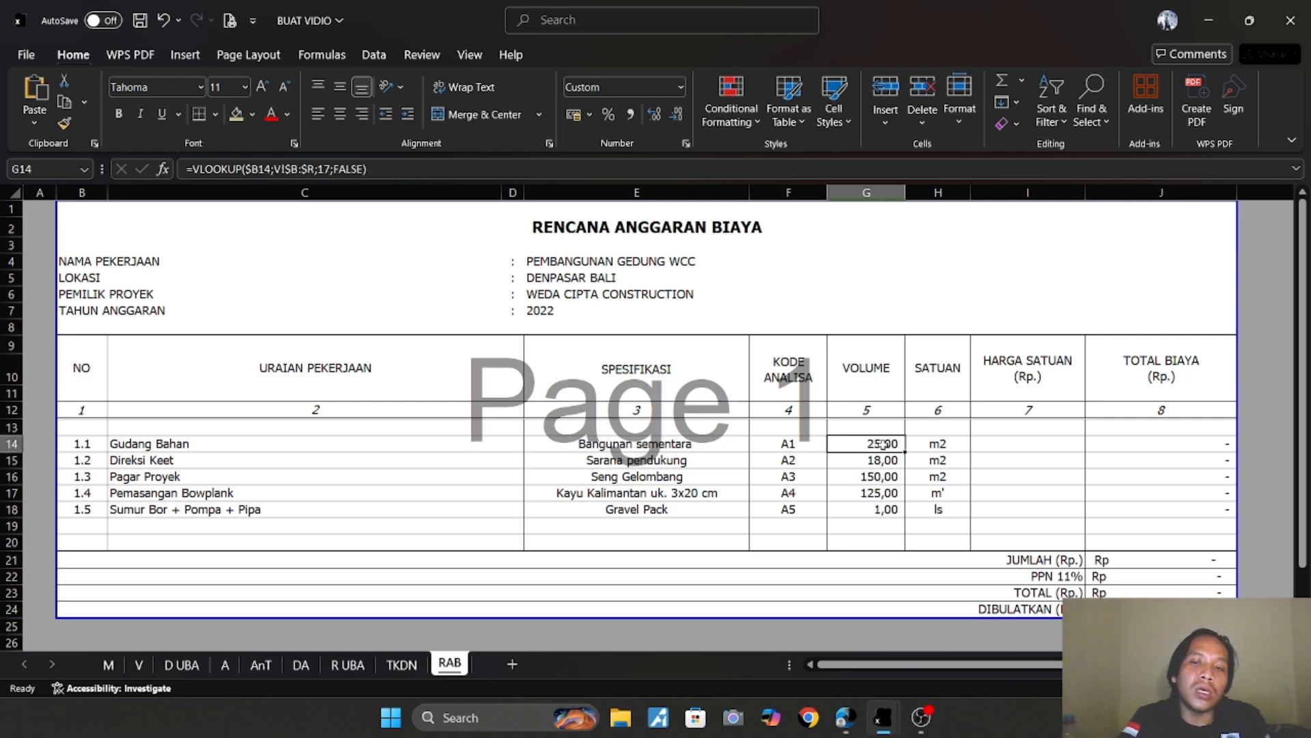
click(1024, 442)
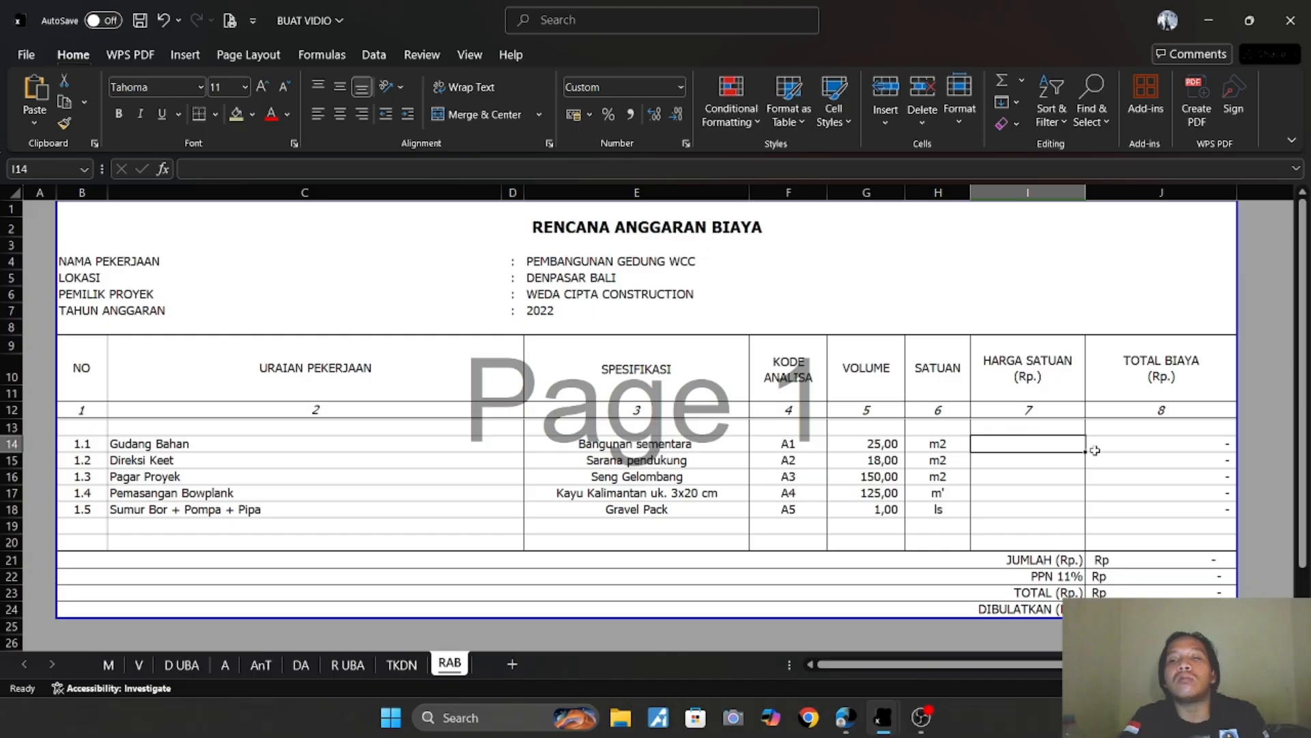
drag(1165, 436, 1162, 525)
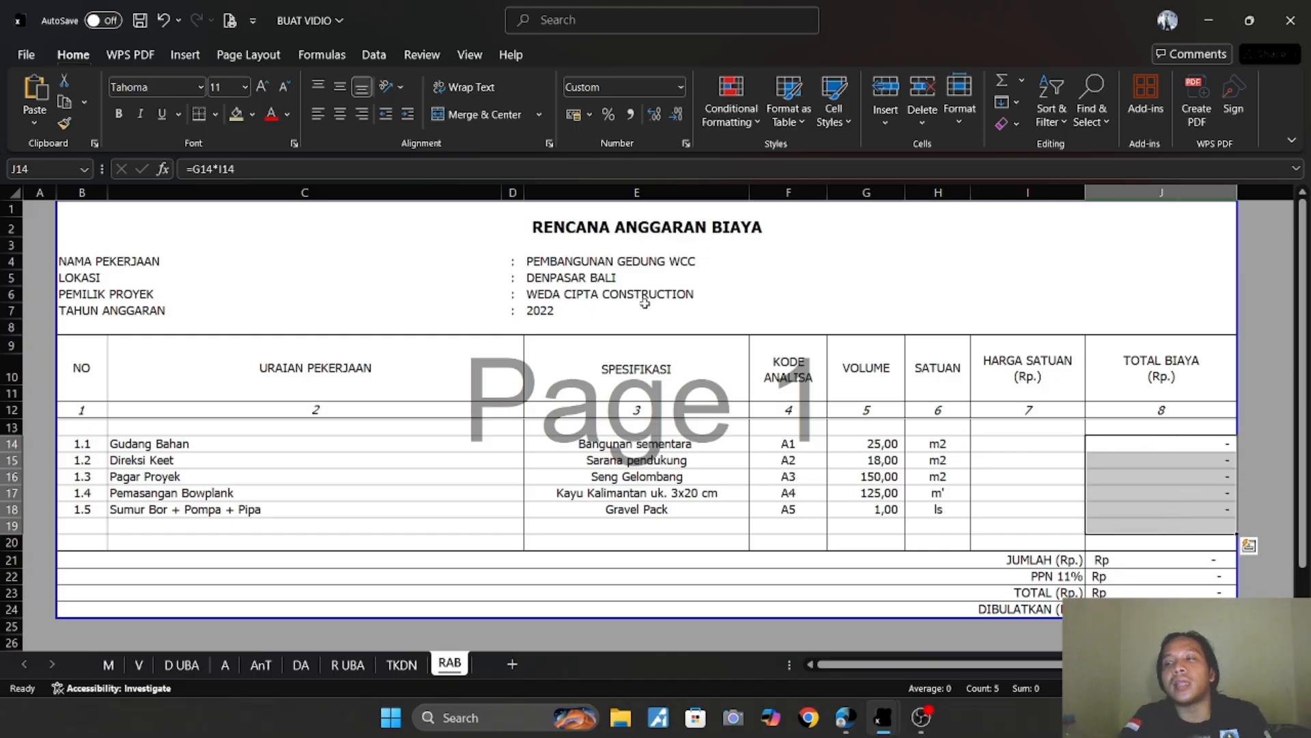
click(1013, 445)
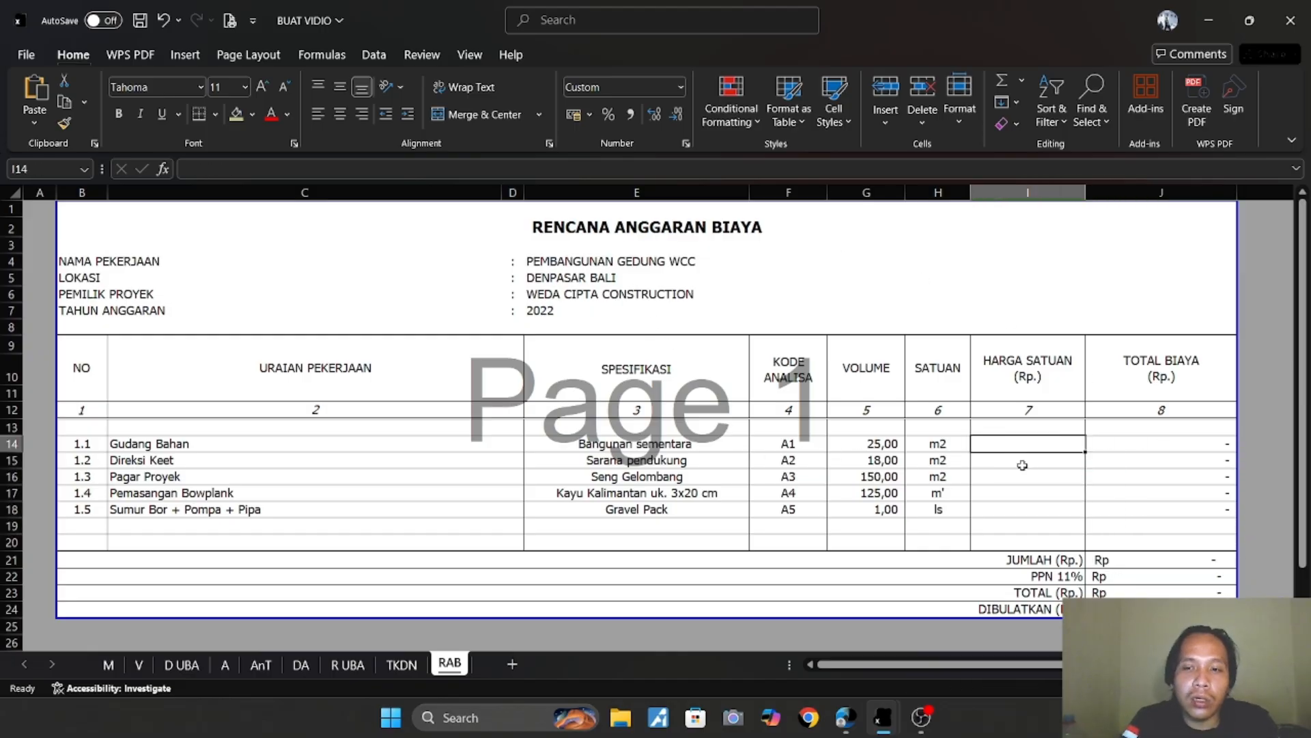
scroll(1023, 465, down, 3)
scroll(1017, 459, up, 3)
scroll(1024, 458, down, 2)
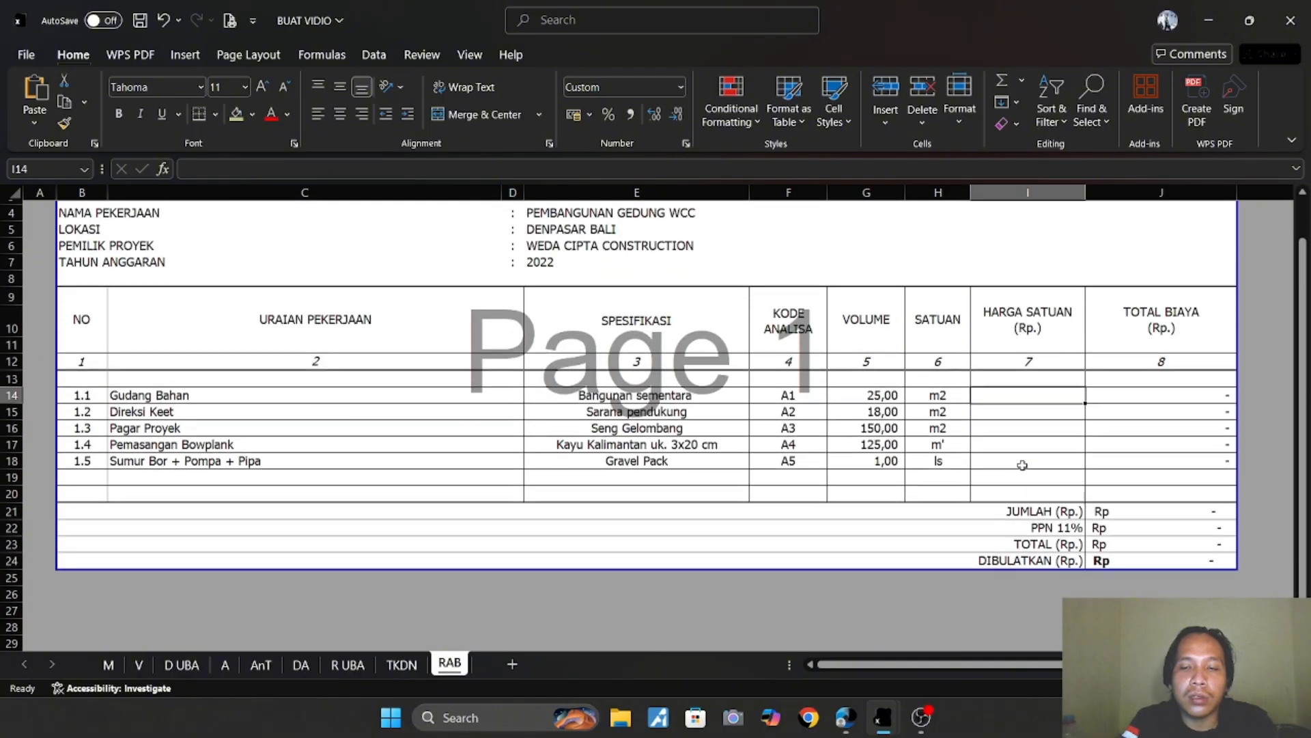
Copy the prepared lookup arguments $F14;A!$G:$P;10;FALSE from cell J31 of the RAB sheet.
click(1147, 623)
scroll(848, 477, up, 2)
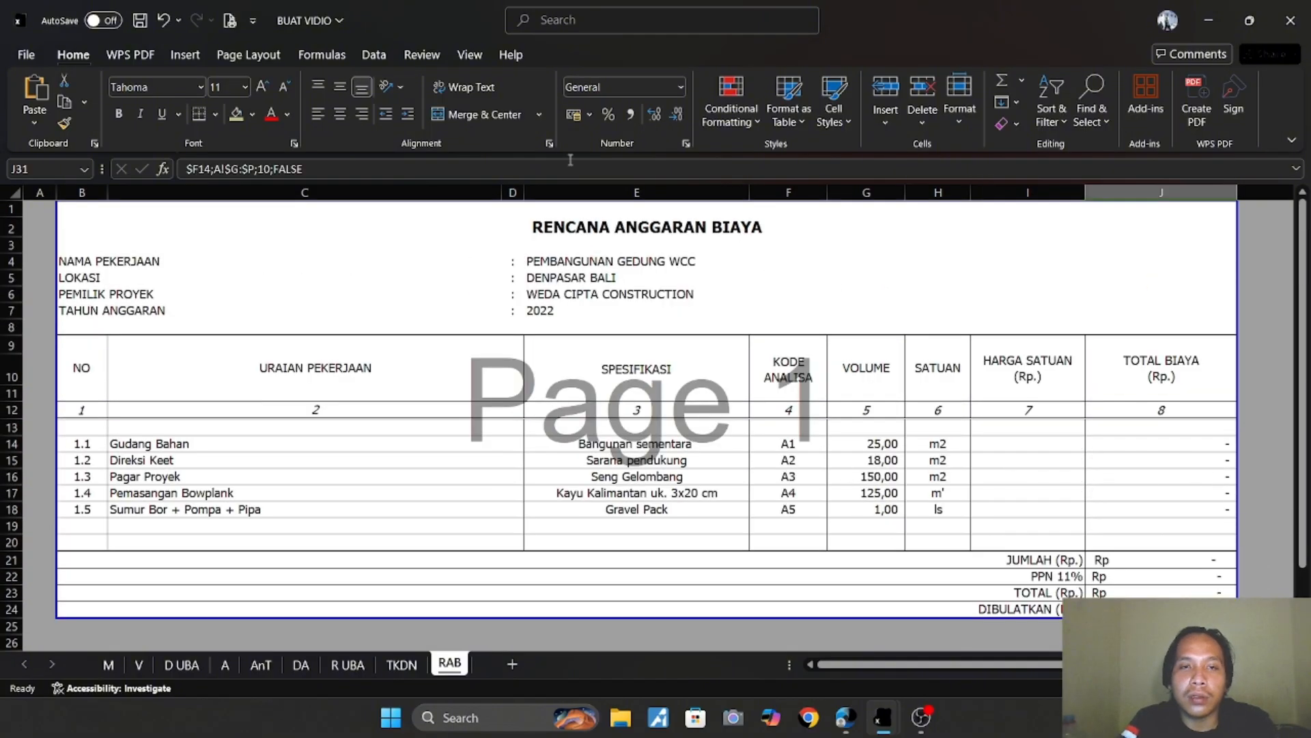
click(315, 169)
scroll(325, 220, down, 2)
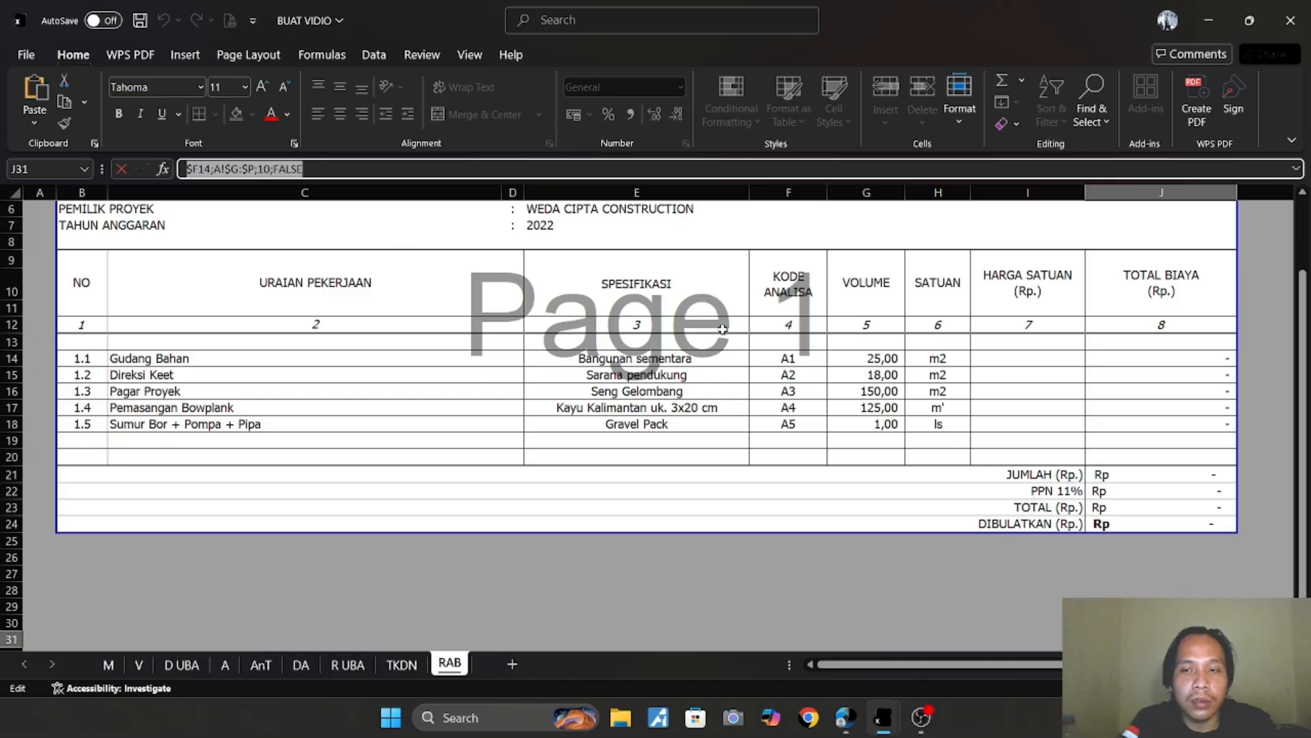
scroll(819, 349, up, 2)
scroll(1034, 375, down, 2)
scroll(1039, 476, up, 2)
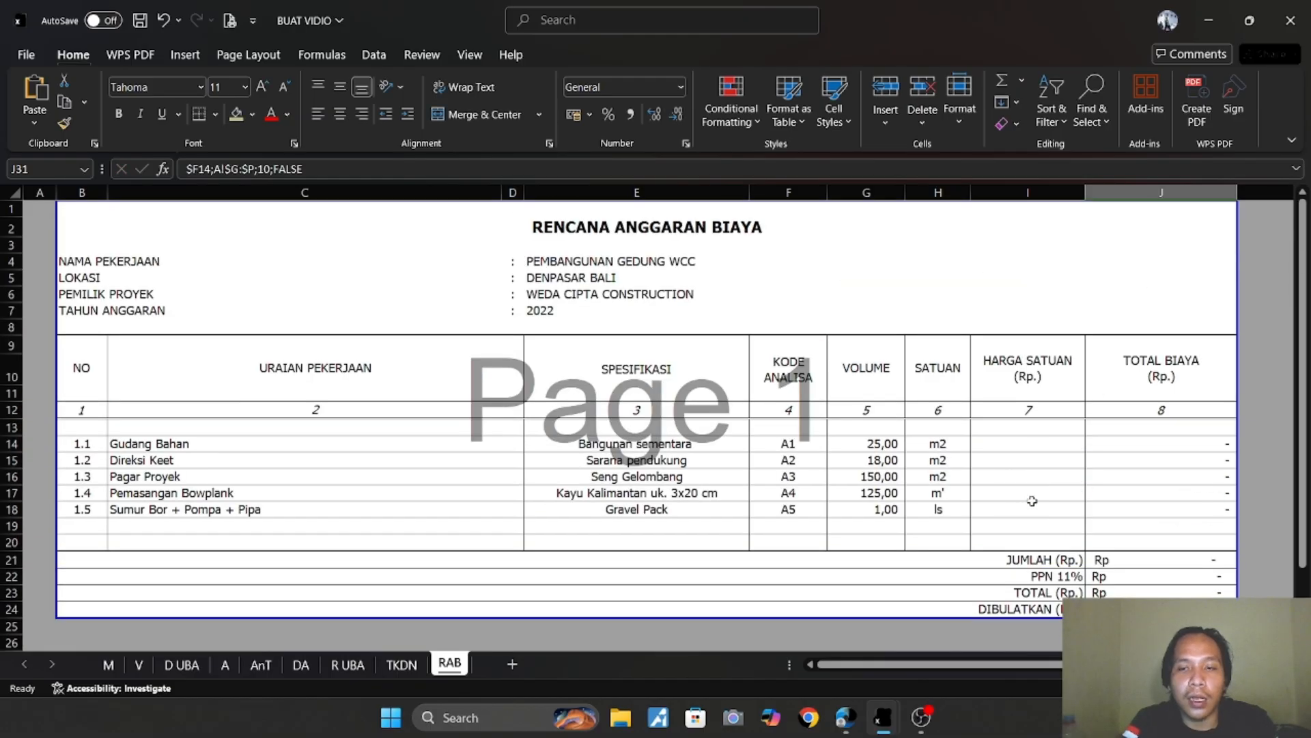
Begin a VLOOKUP formula in I14 of the RAB sheet and paste in the copied arguments $F14;A!$G:$P;10;FALSE.
click(1012, 445)
text(=)
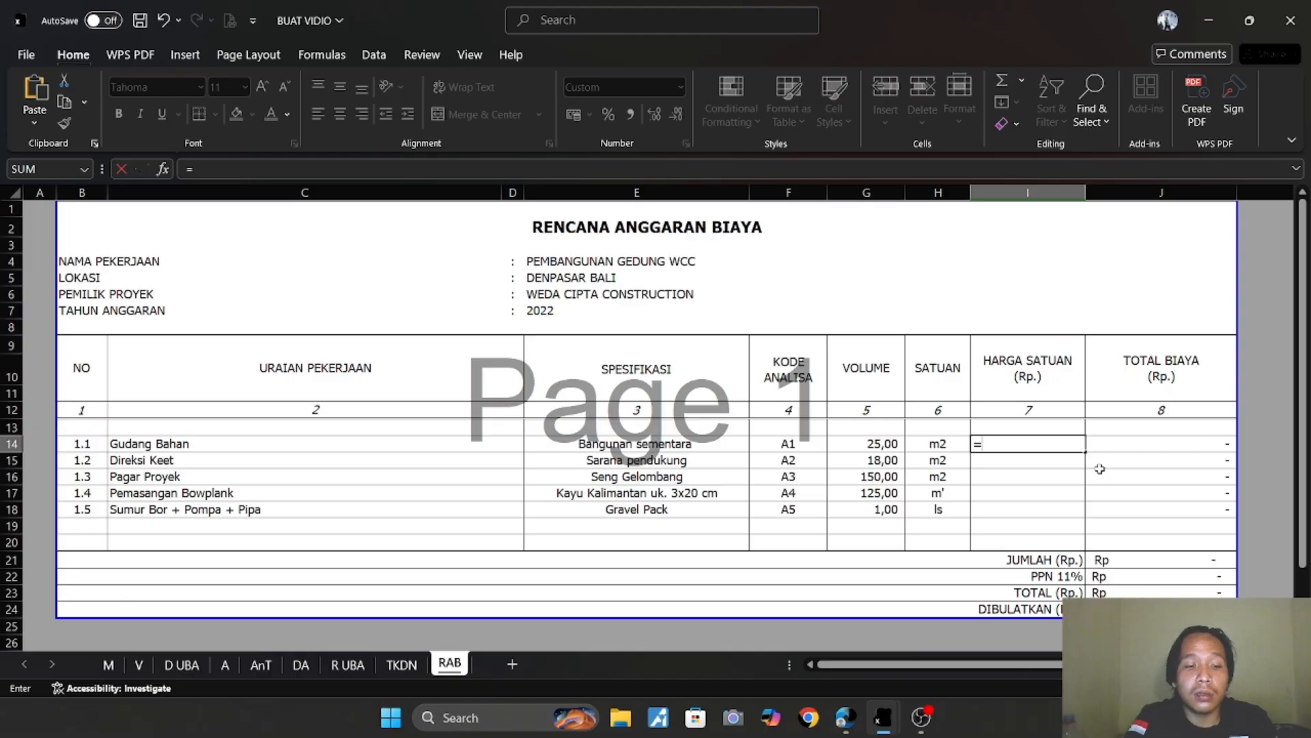
text(vl)
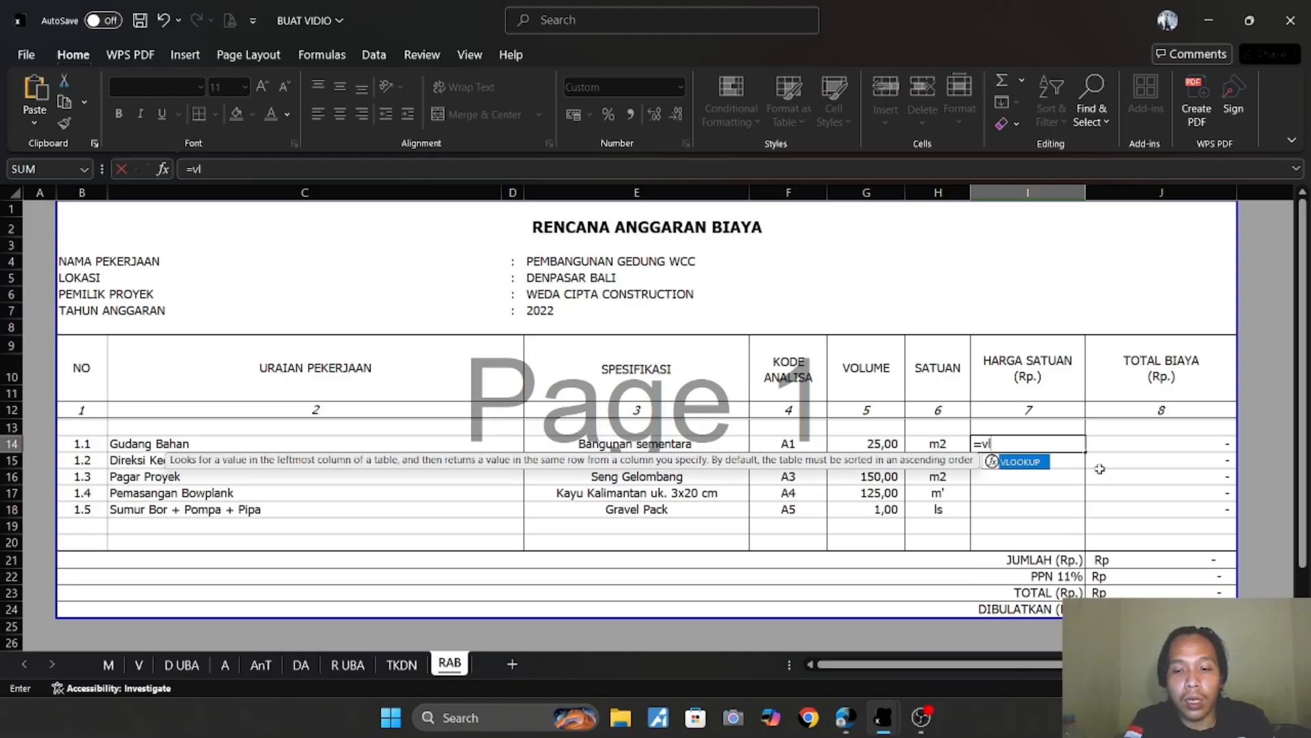
double_click(1021, 462)
scroll(1028, 473, down, 3)
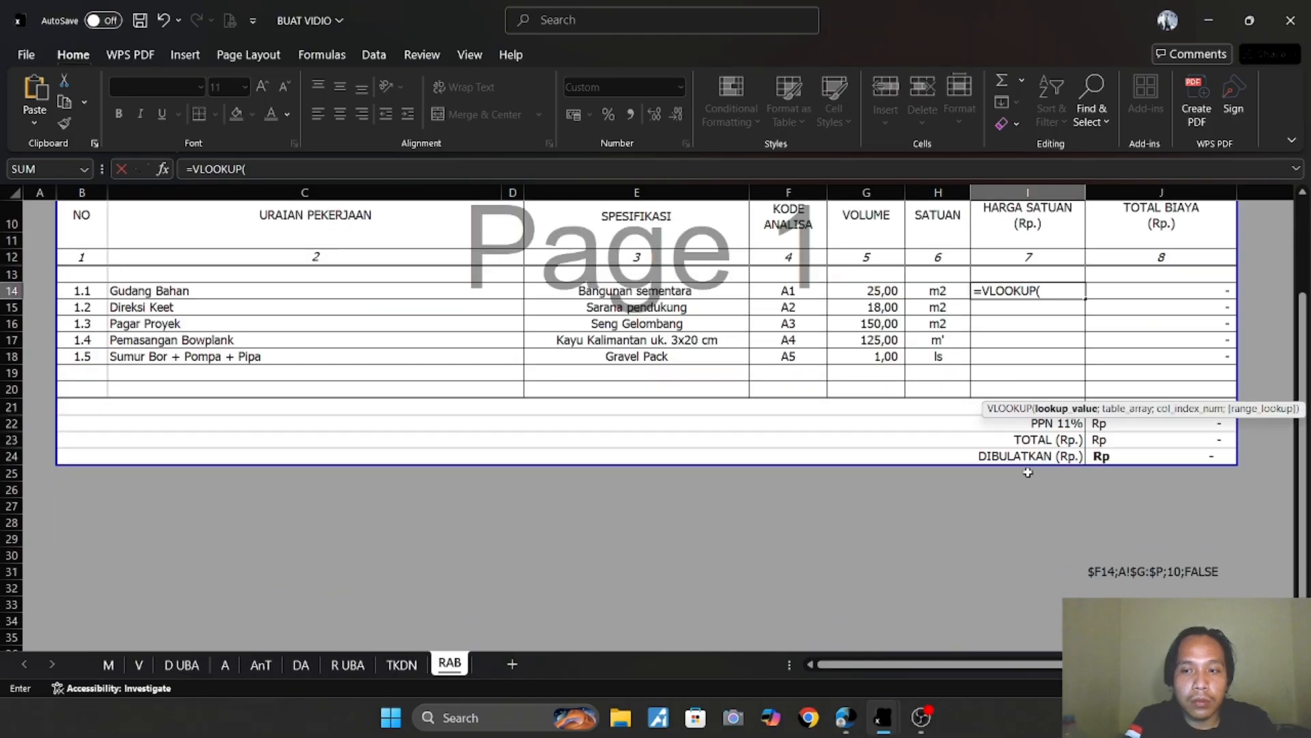
scroll(1028, 472, up, 3)
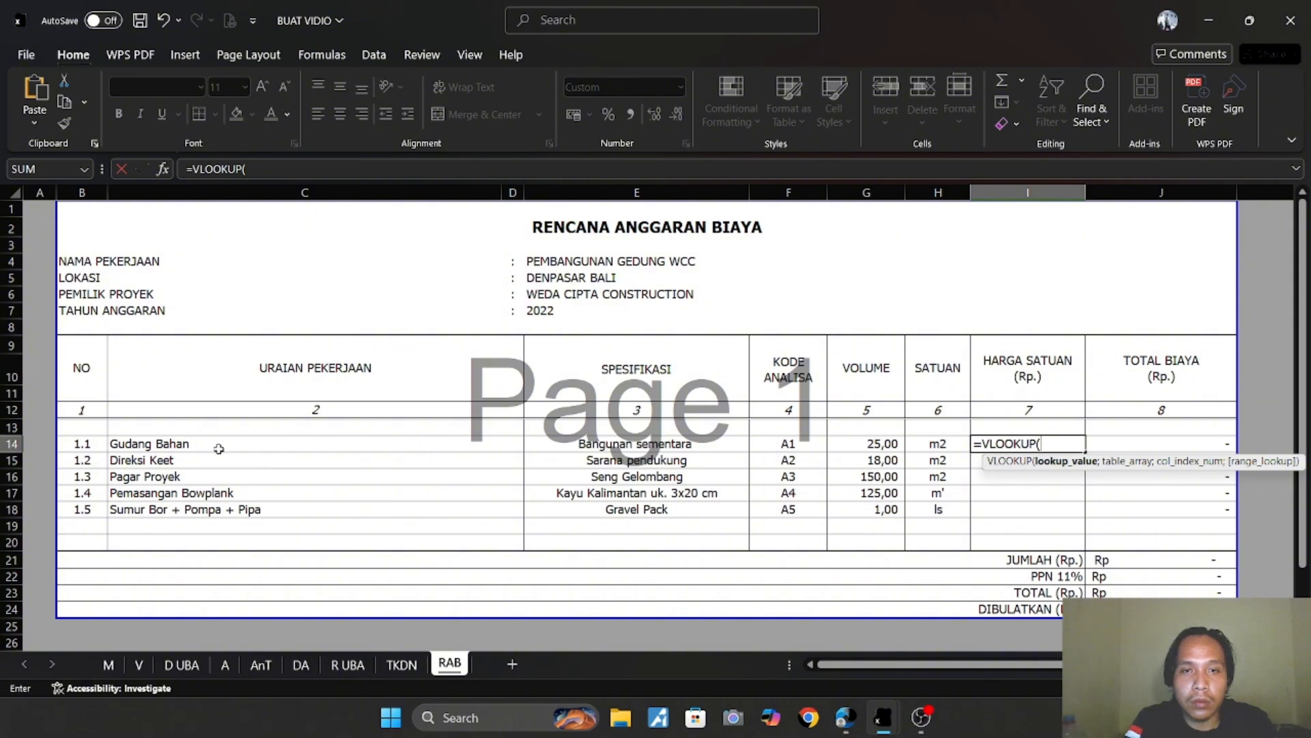
click(799, 445)
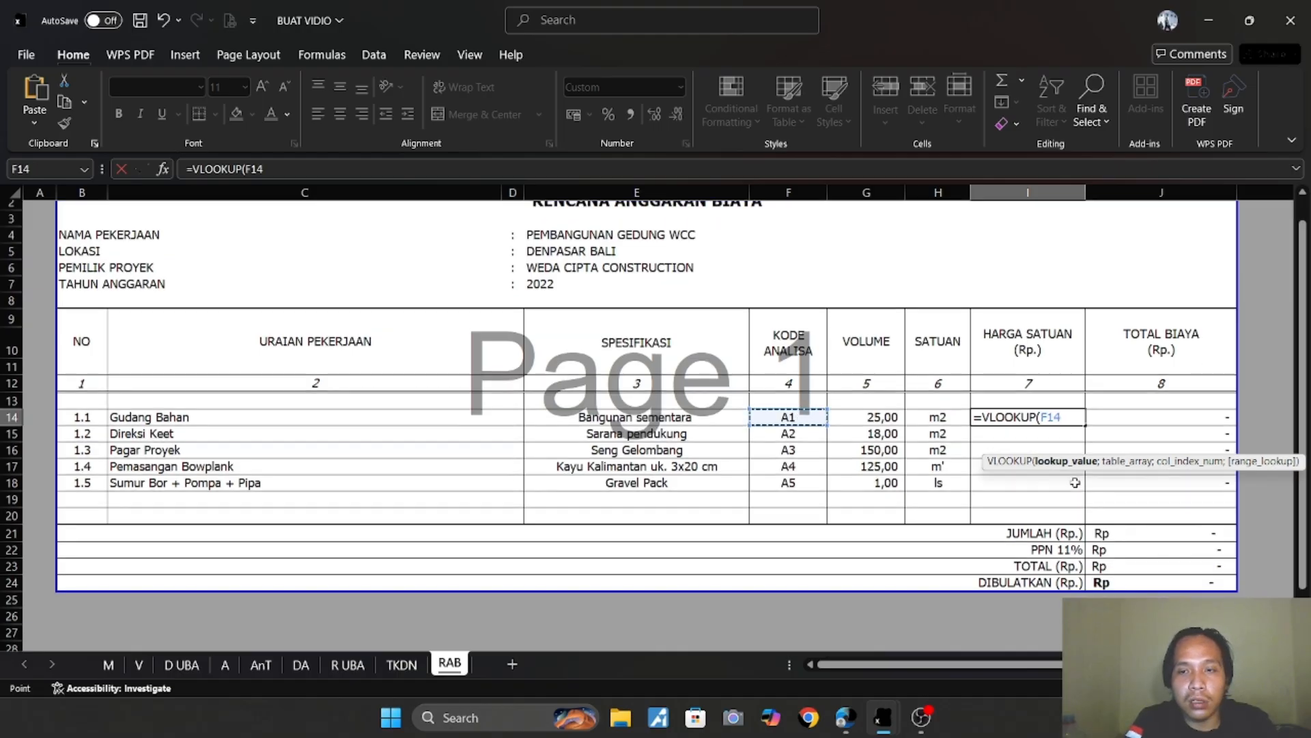
key(ctrl+v)
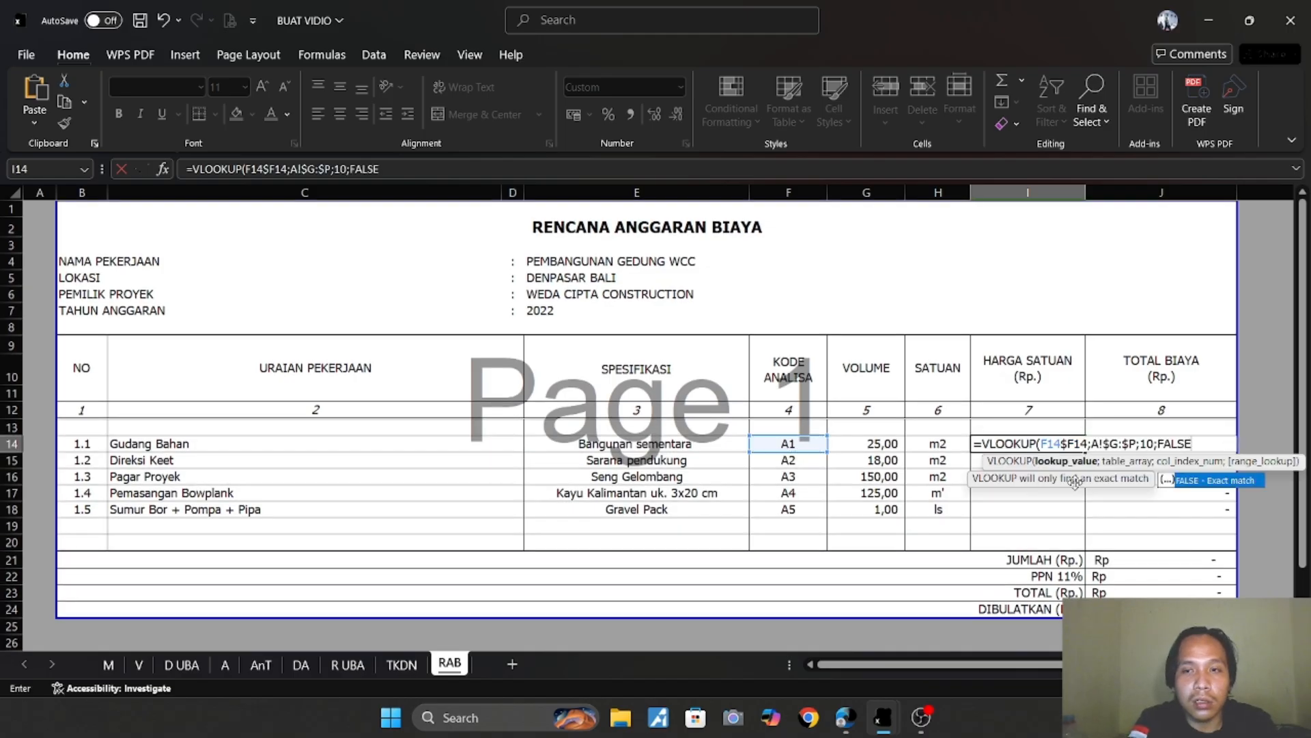
Remove the duplicate F14 reference so I14 holds =VLOOKUP($F14;A!$G:$P;10;FALSE), and check the table source on sheet A.
click(1063, 444)
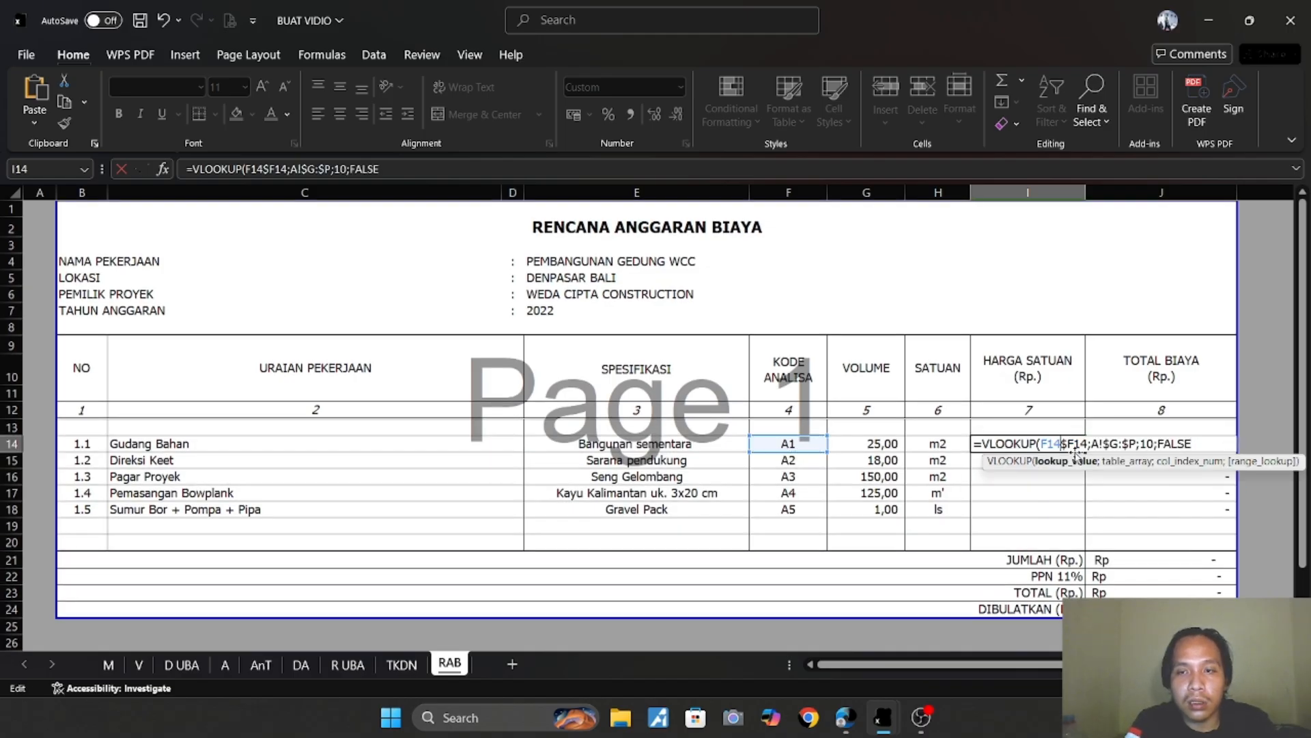
key(BackSpace)
key(BackSpace)
key(BackSpace)
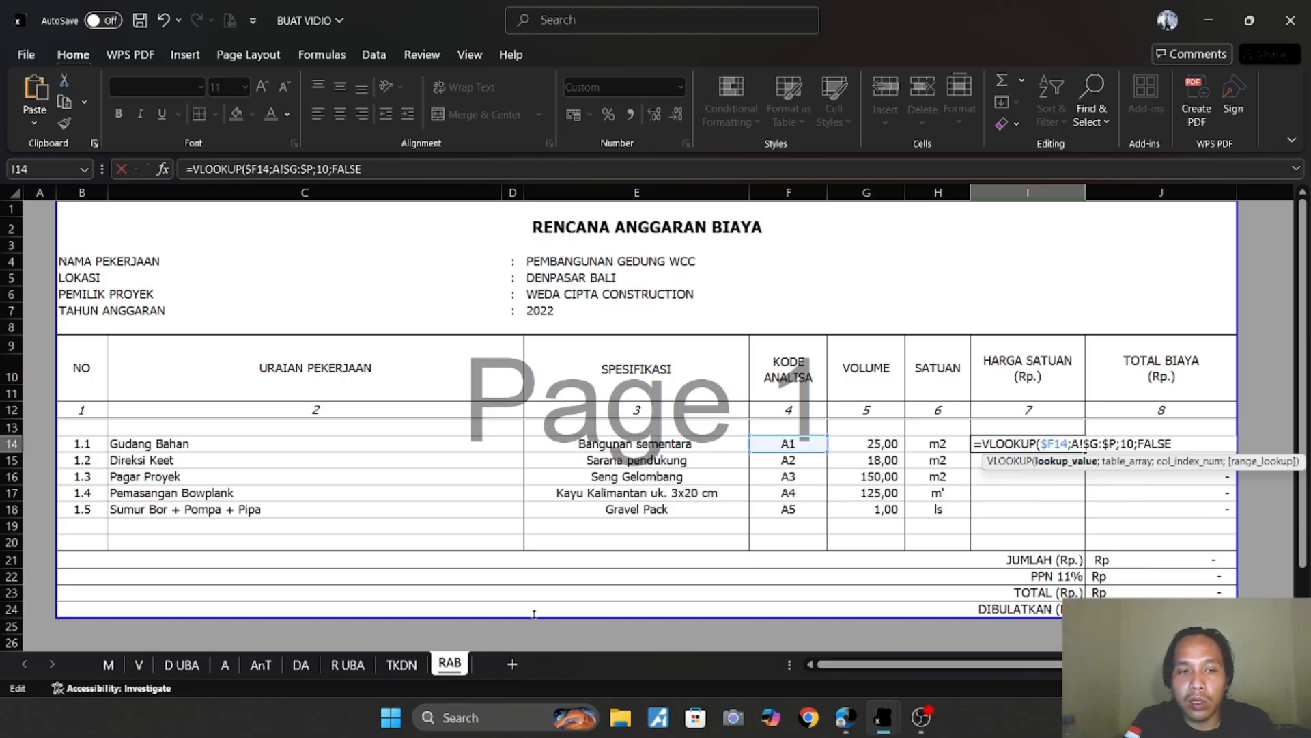
click(1081, 444)
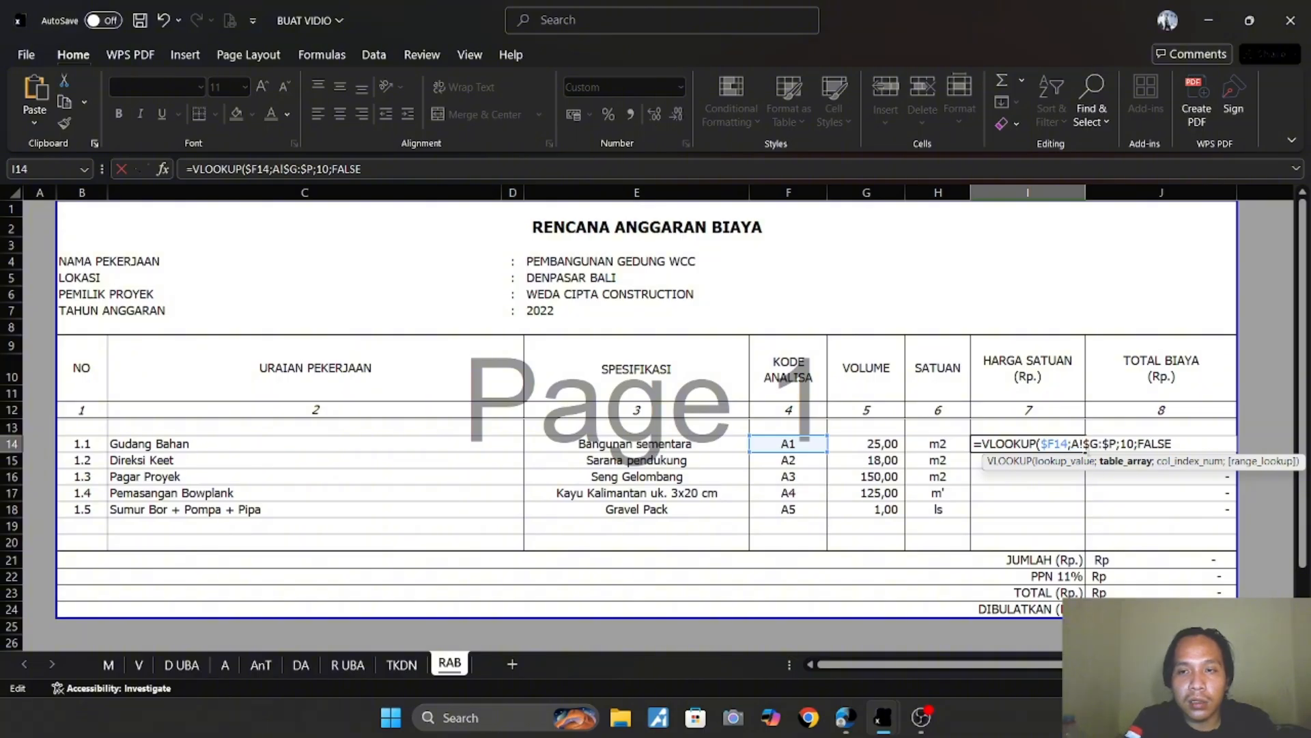
click(224, 664)
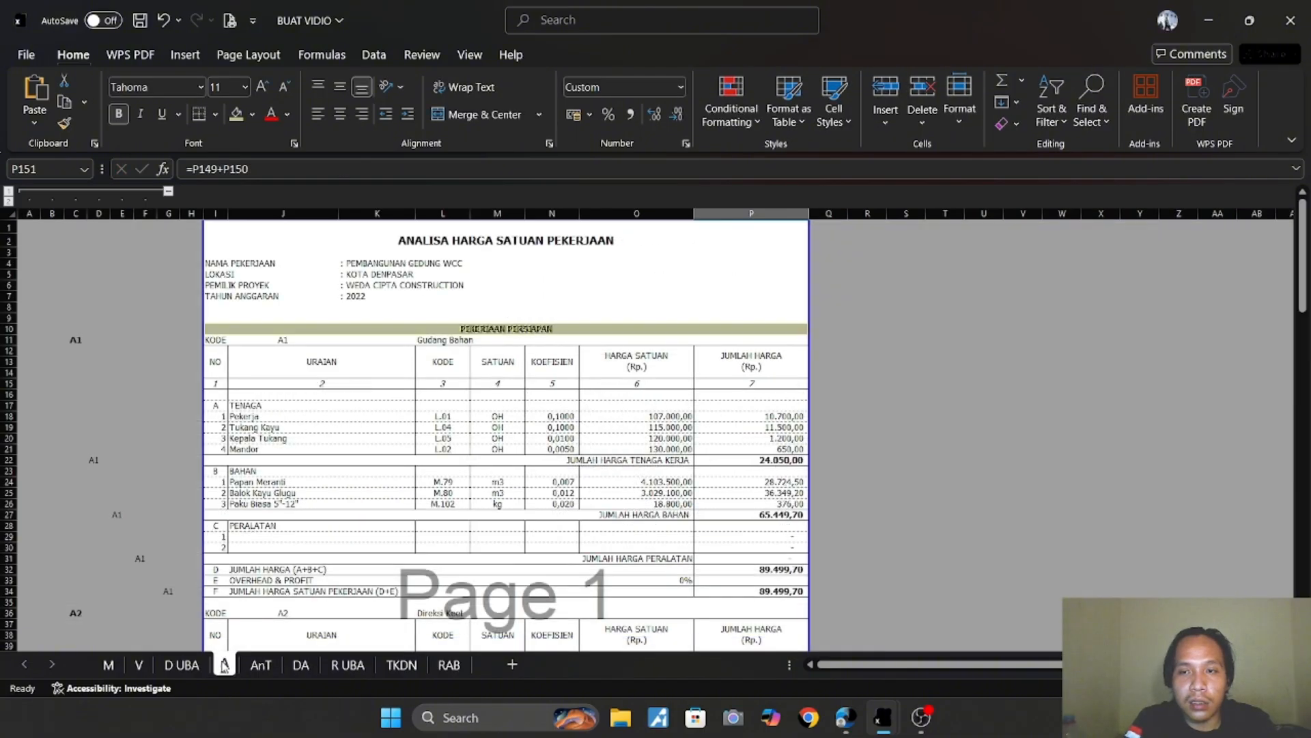
click(444, 666)
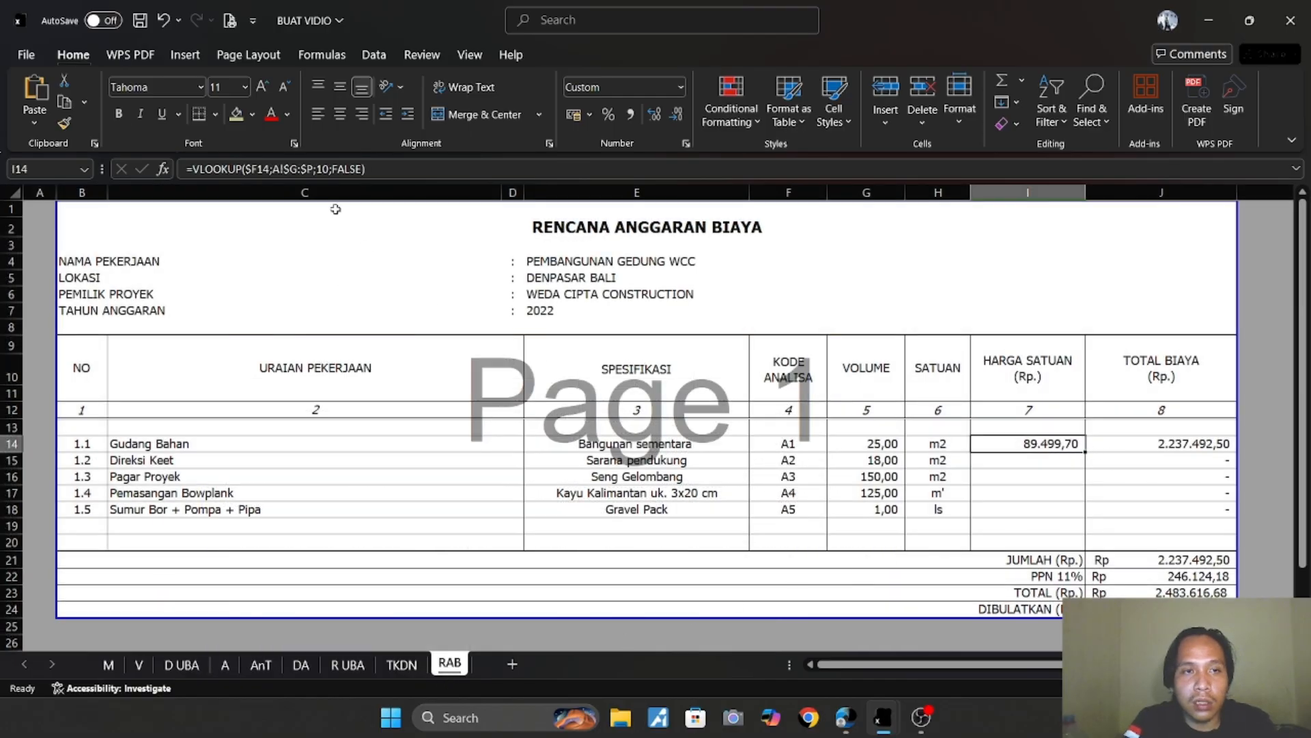
Examine I14's lookup range, the J14 total formula and the F14 analysis code, tracing the code to G34 on sheet A.
click(271, 169)
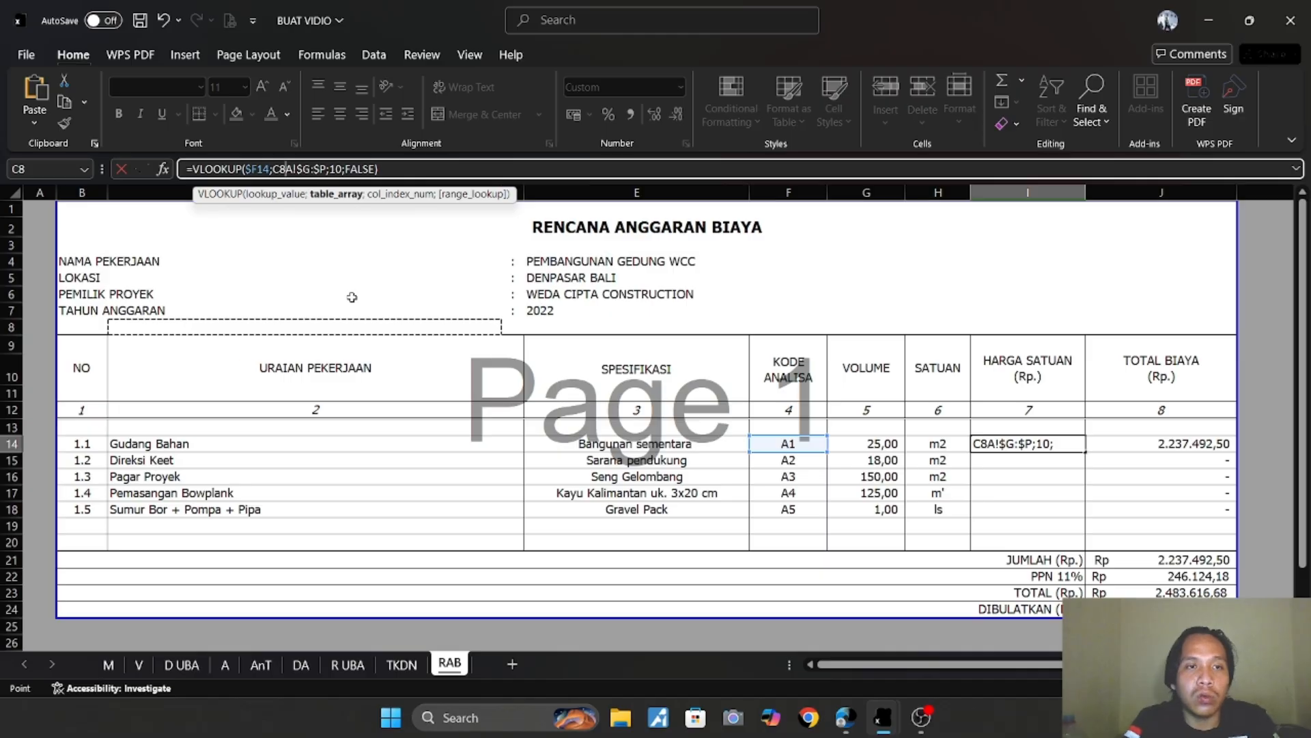
key(ctrl+Return)
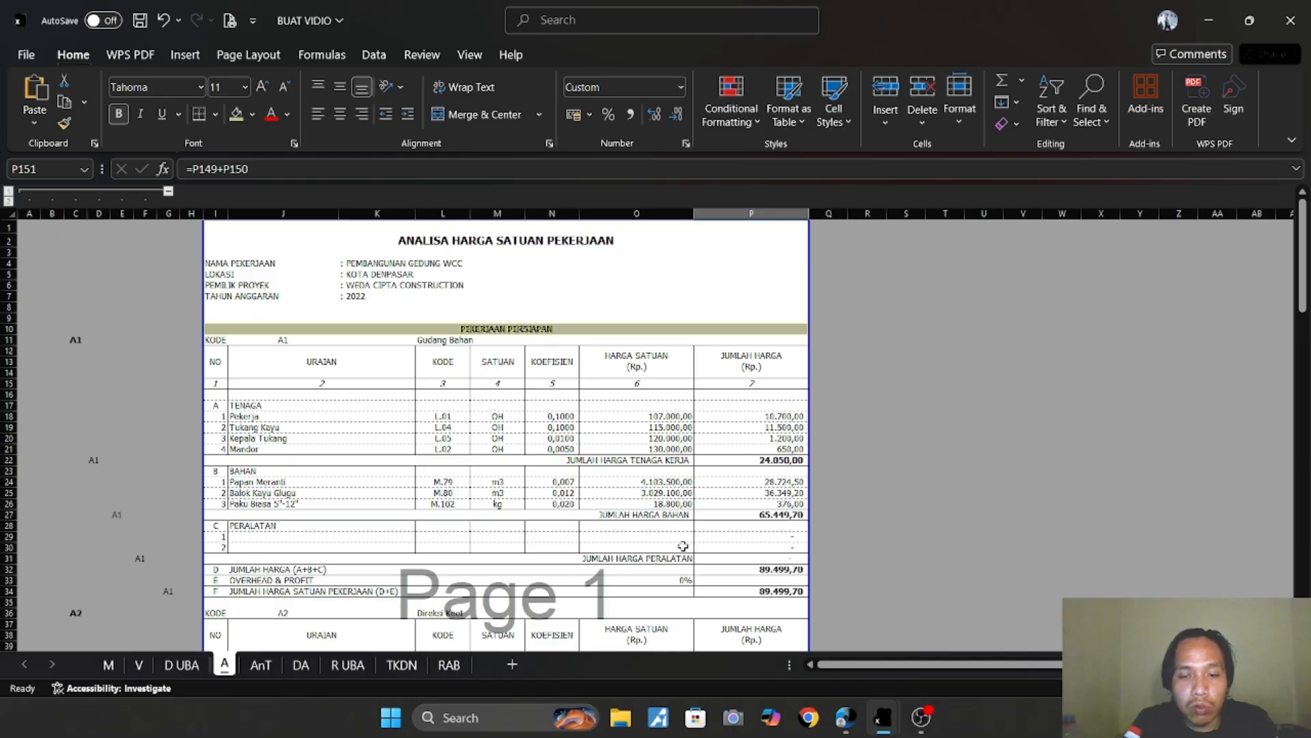
click(449, 665)
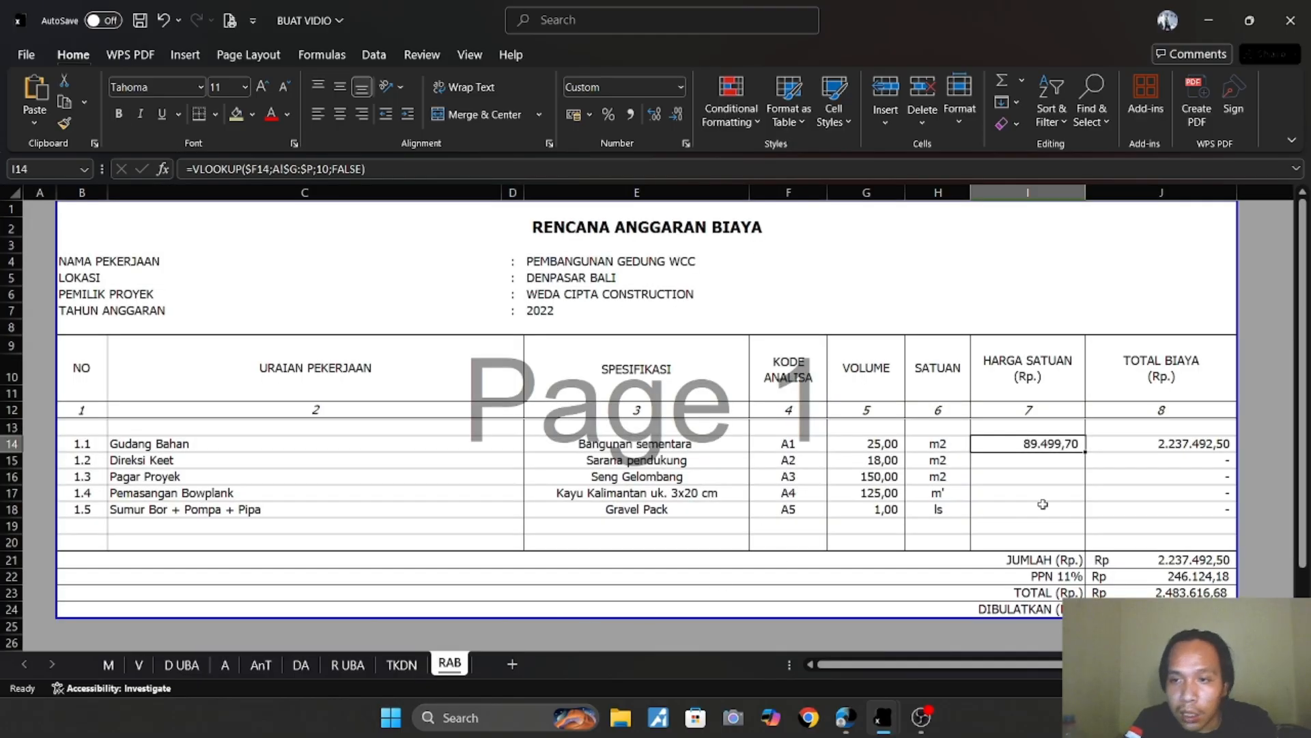
click(1185, 444)
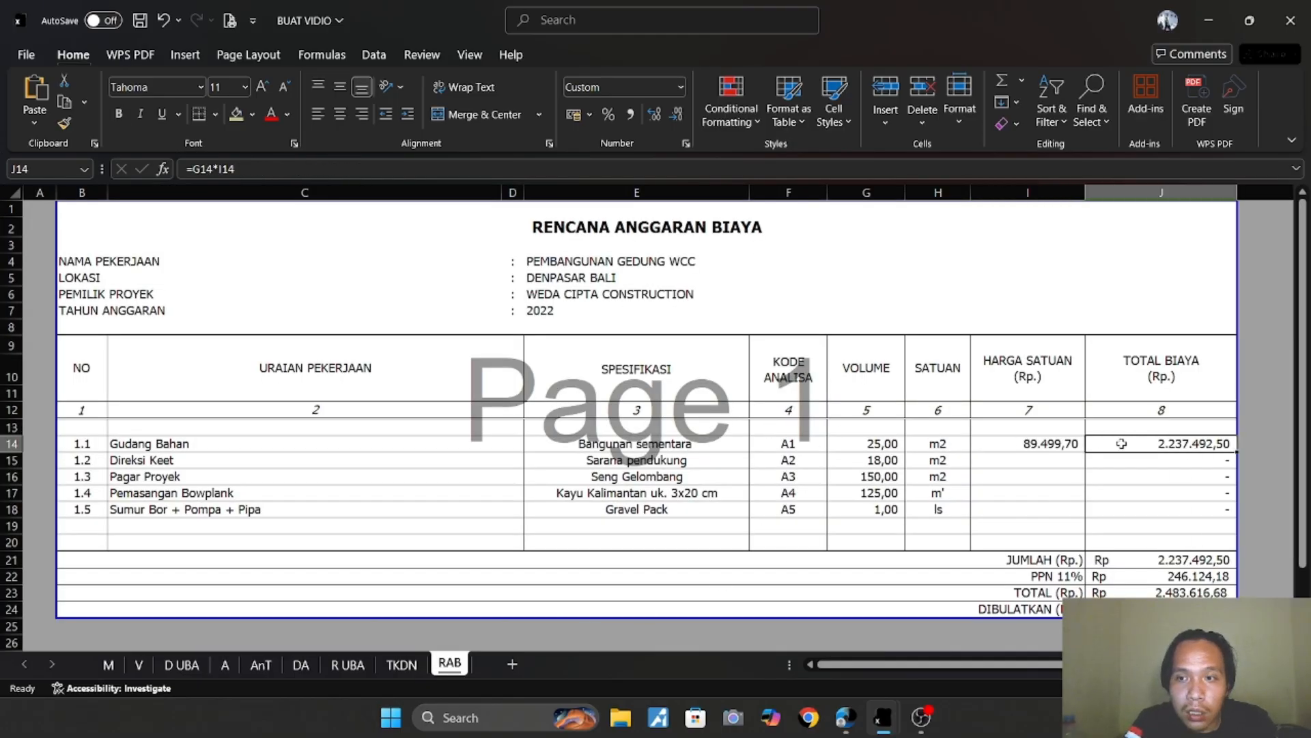
click(784, 451)
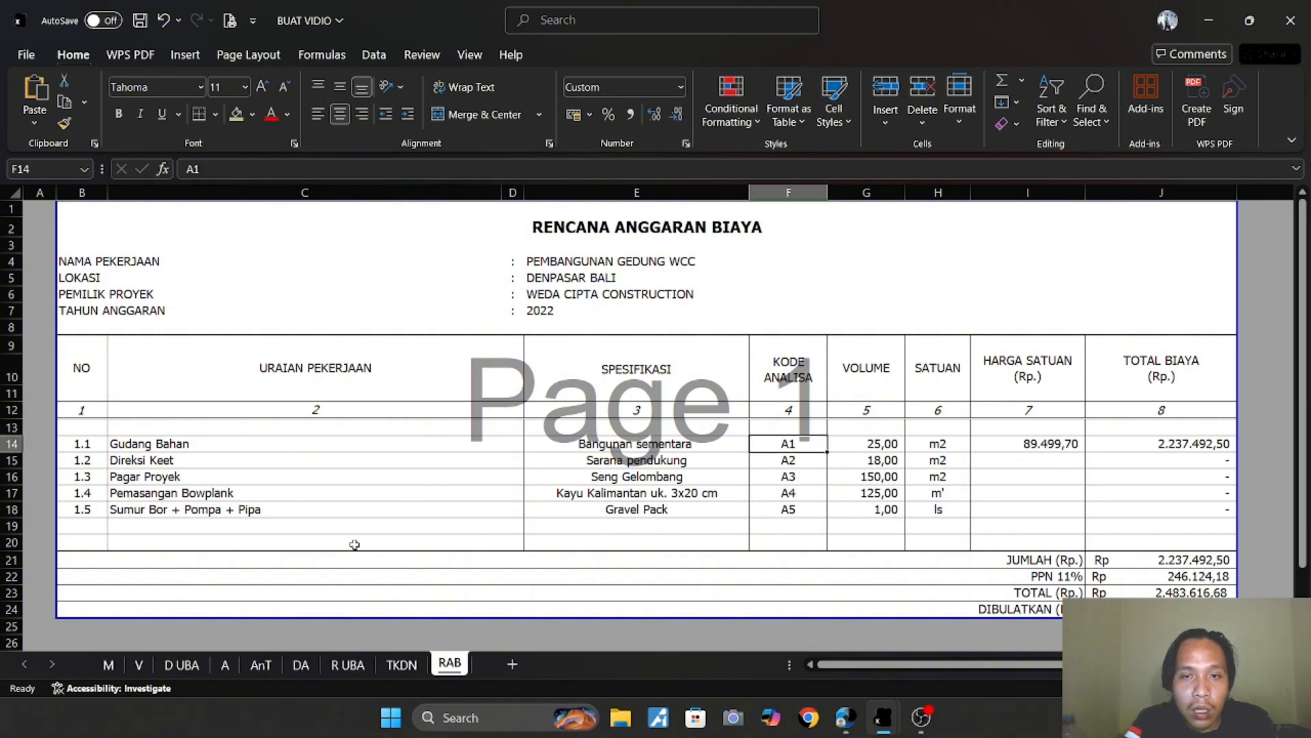
click(224, 664)
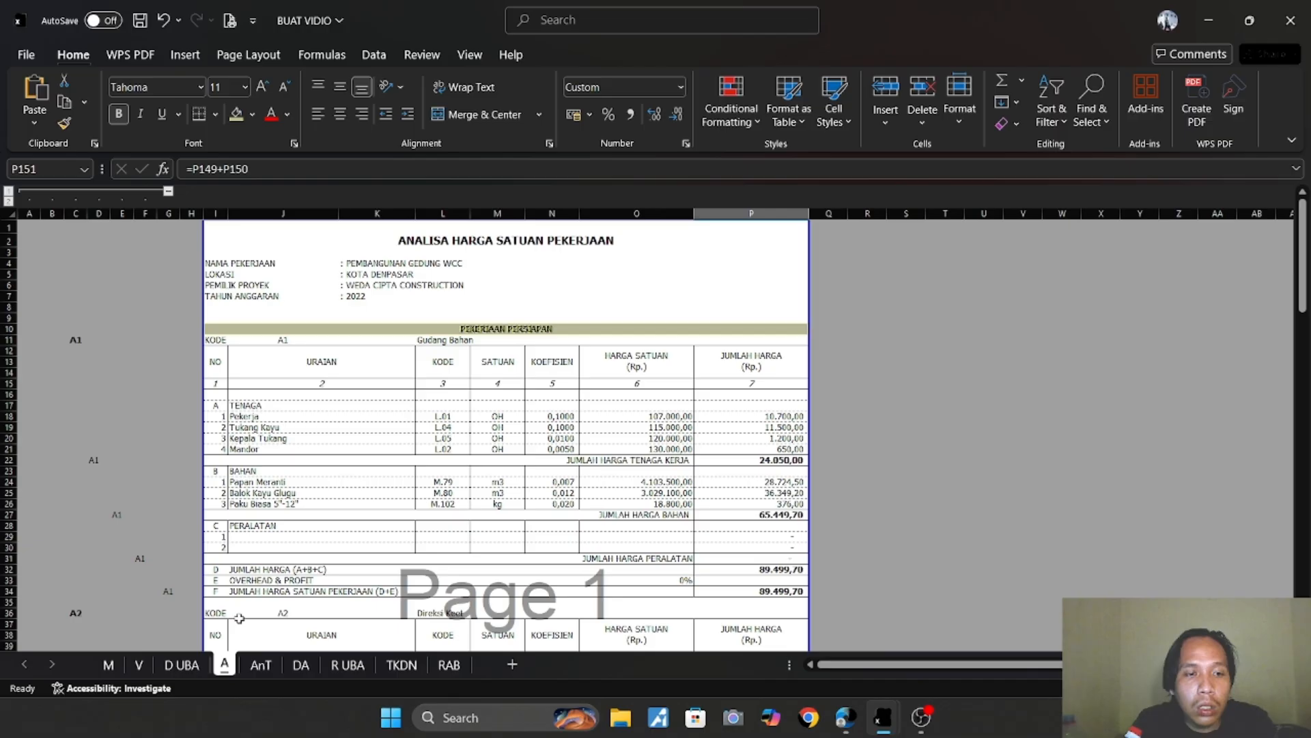
click(168, 591)
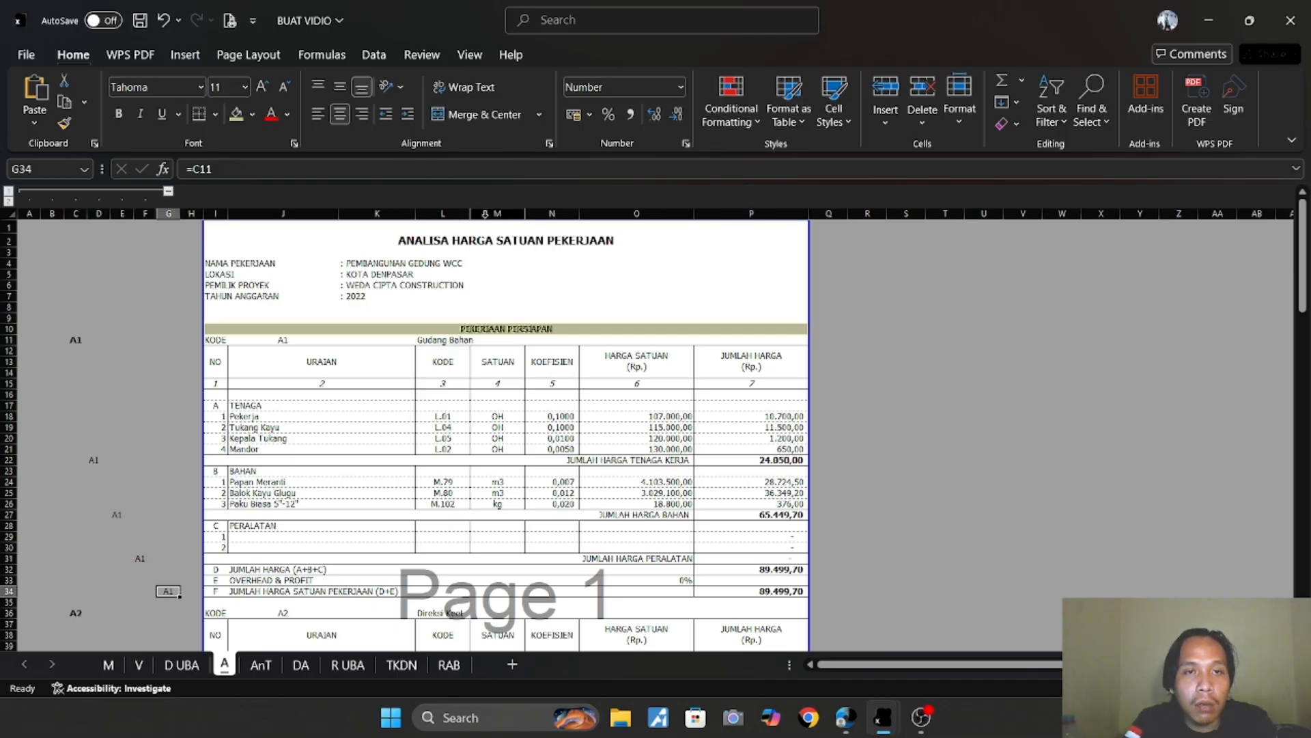
click(449, 665)
click(1184, 445)
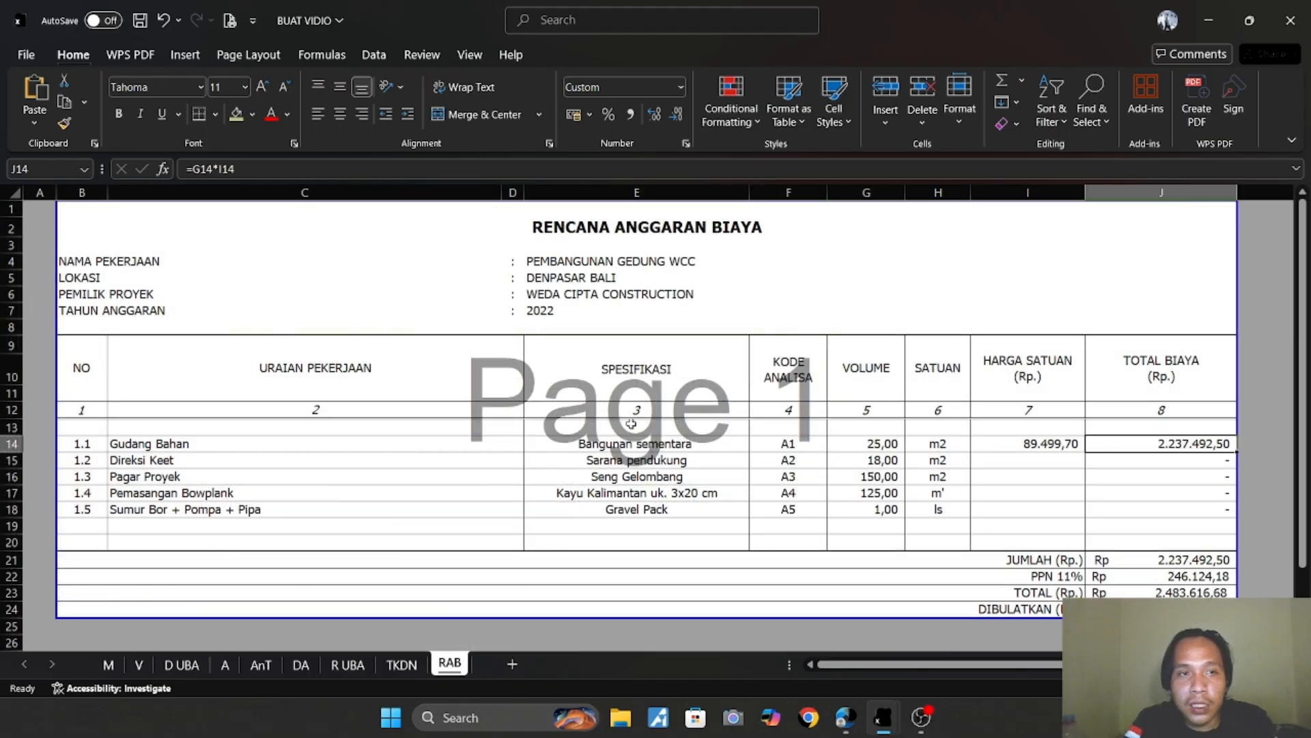
Check the column index in I14's lookup against sheet A and fill the Harga Satuan formula down through I18.
click(1038, 440)
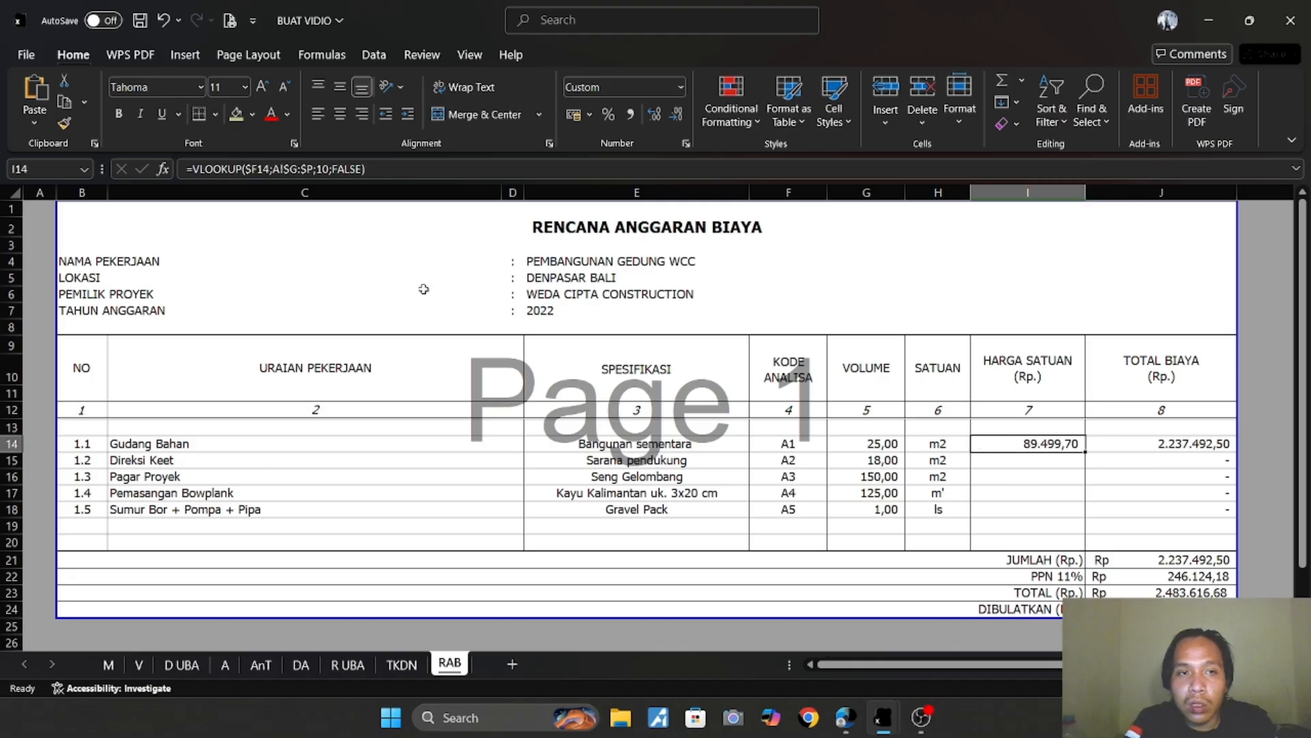
click(324, 169)
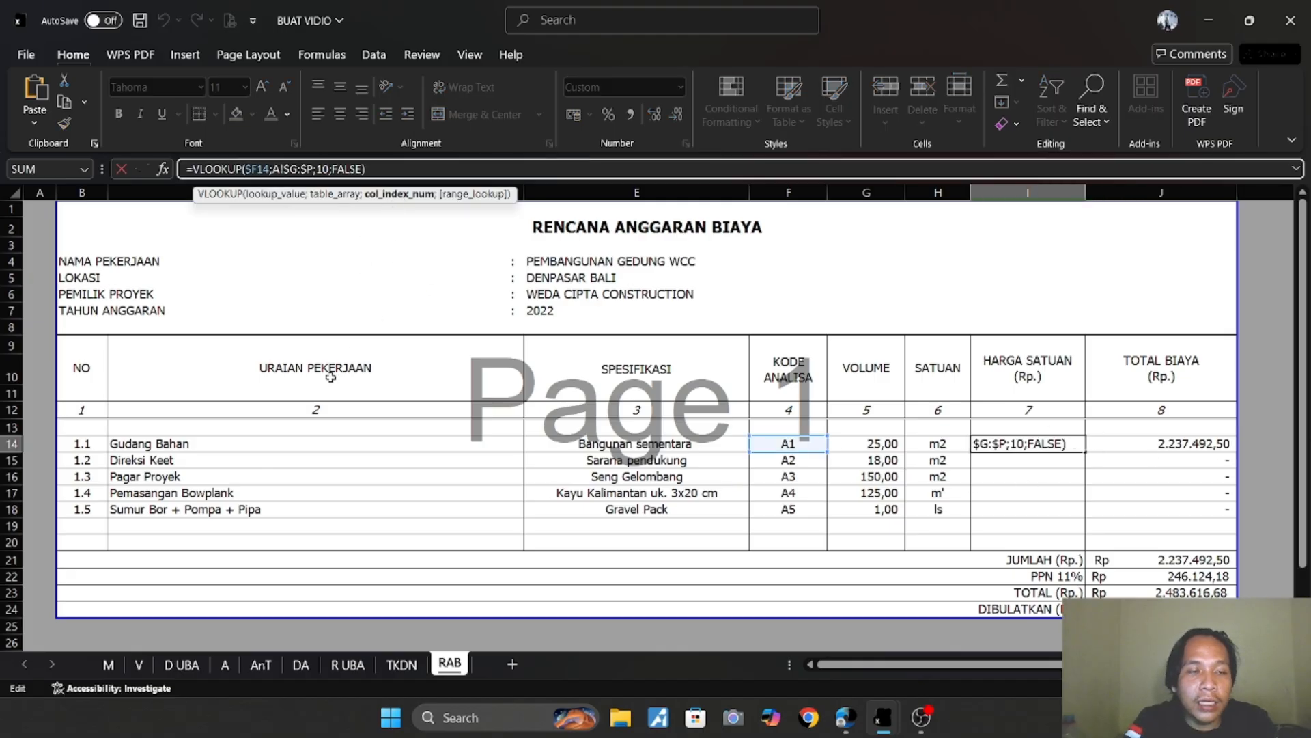
key(Return)
click(225, 665)
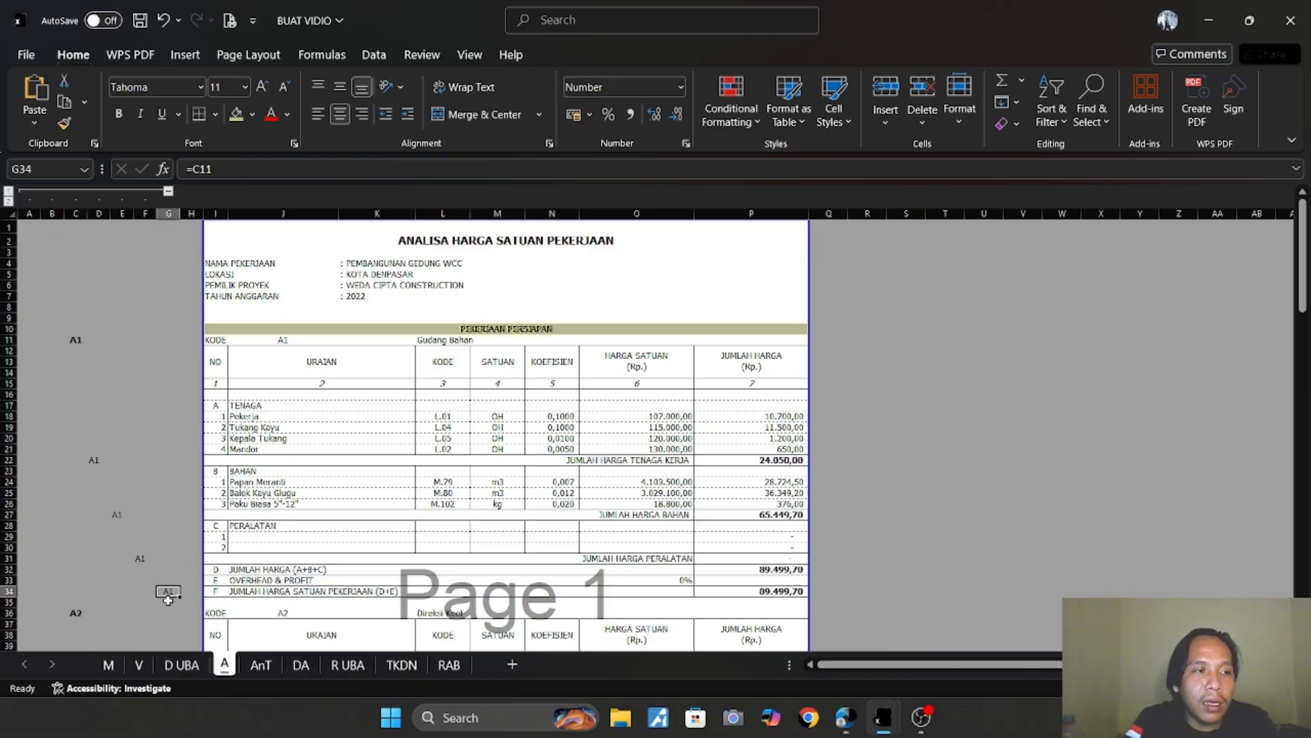
click(442, 671)
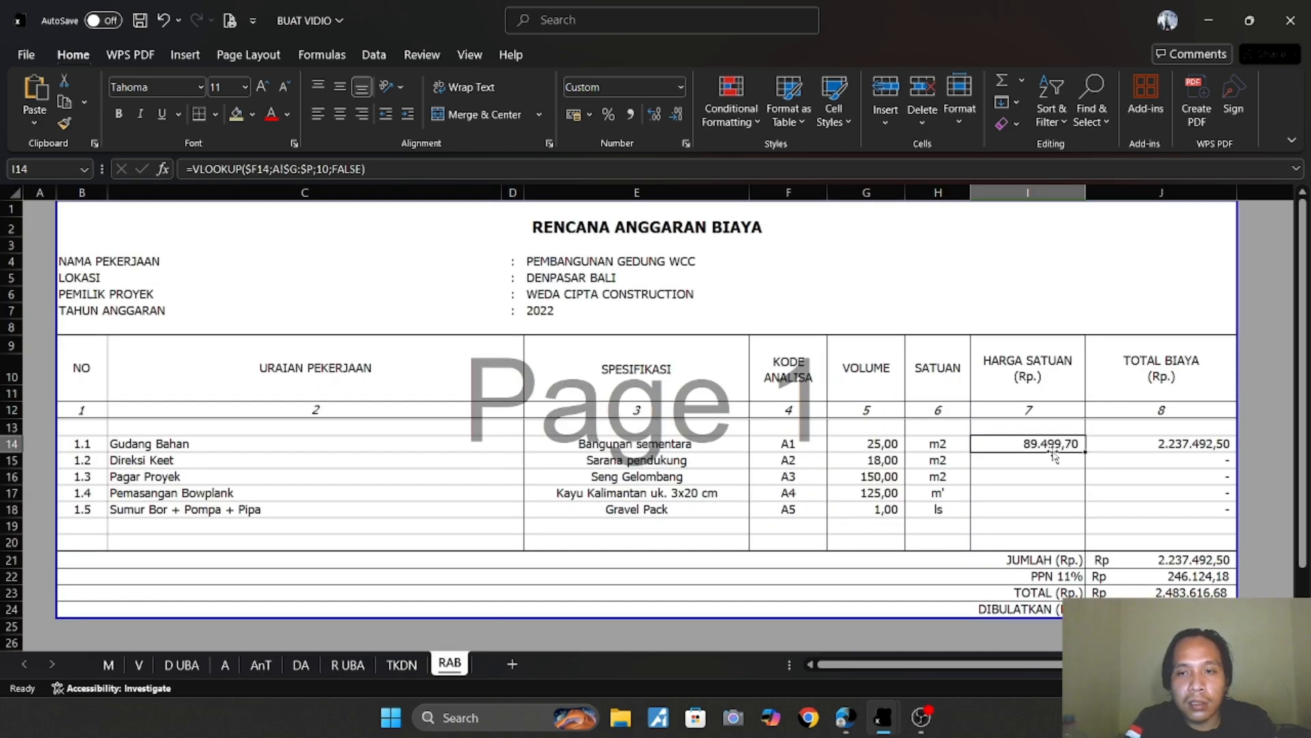
drag(1088, 450, 1077, 513)
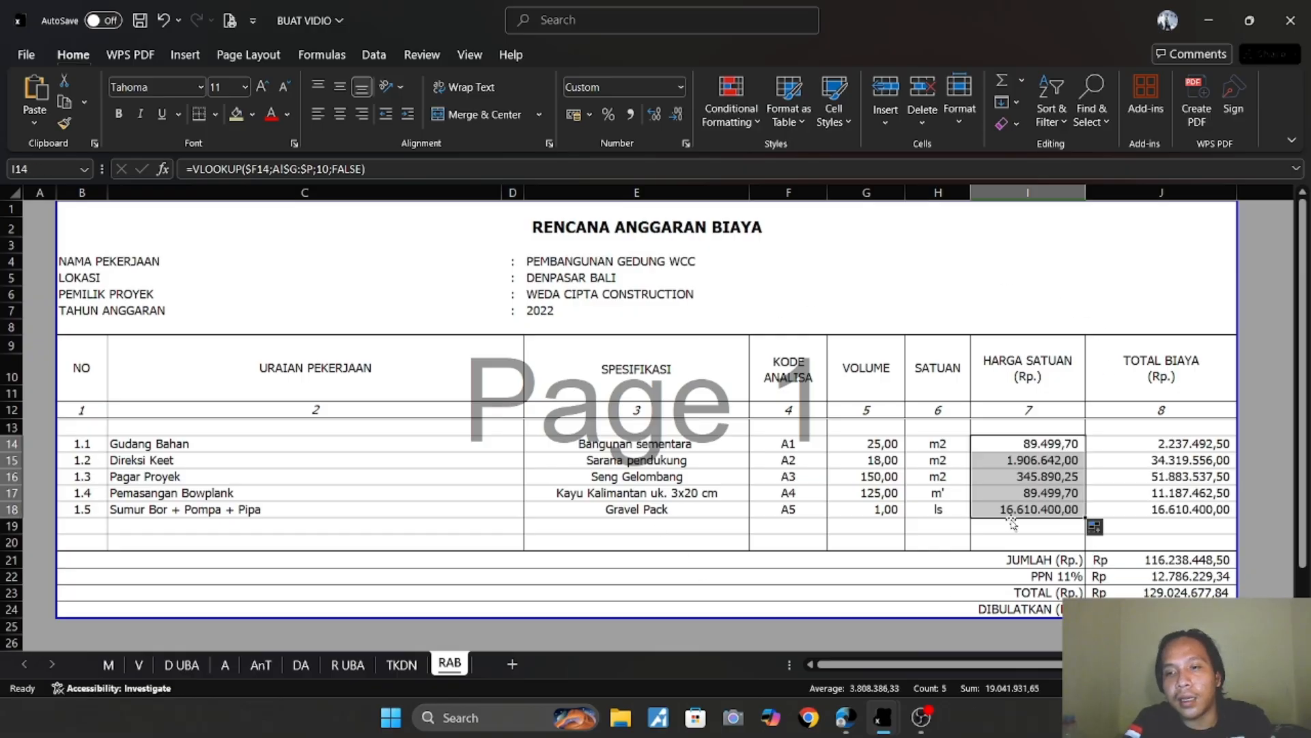
Examine the RAB sheet's rounded total in J24 and unit lookup in H18, comparing with the source data on sheets V and A.
click(1161, 610)
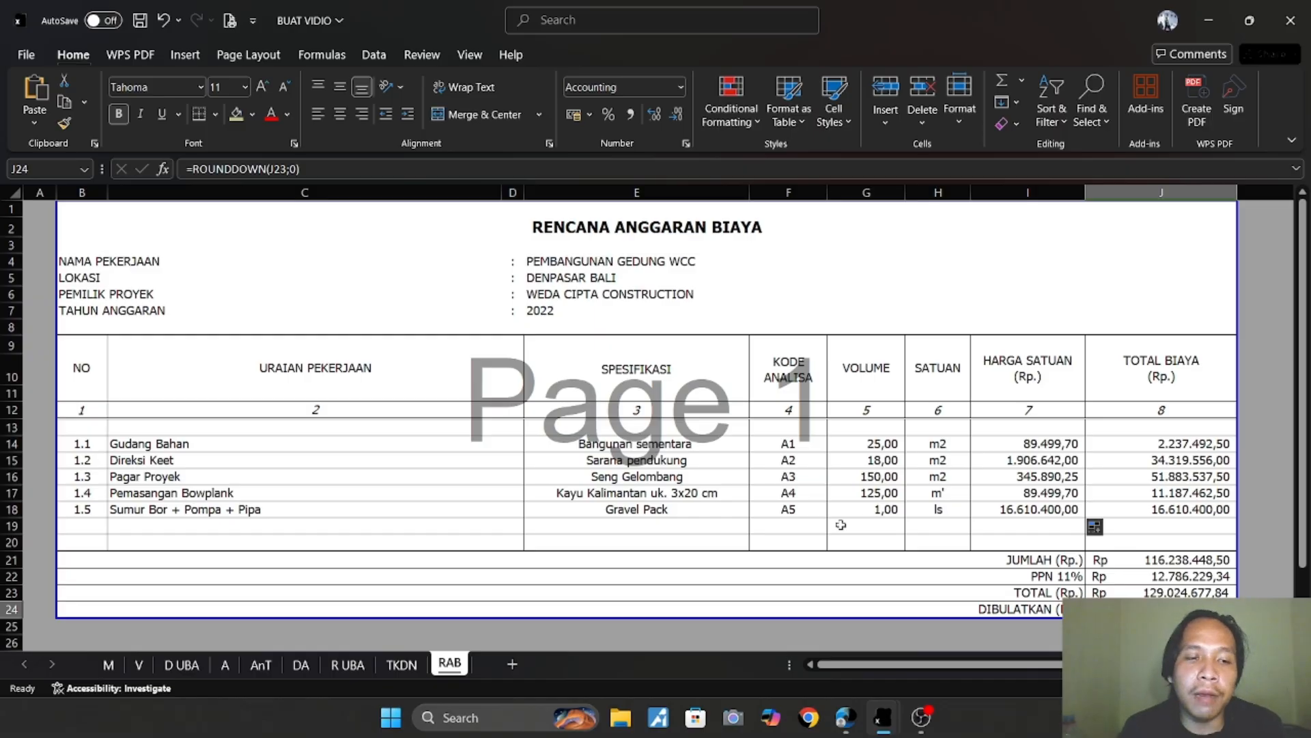
click(140, 665)
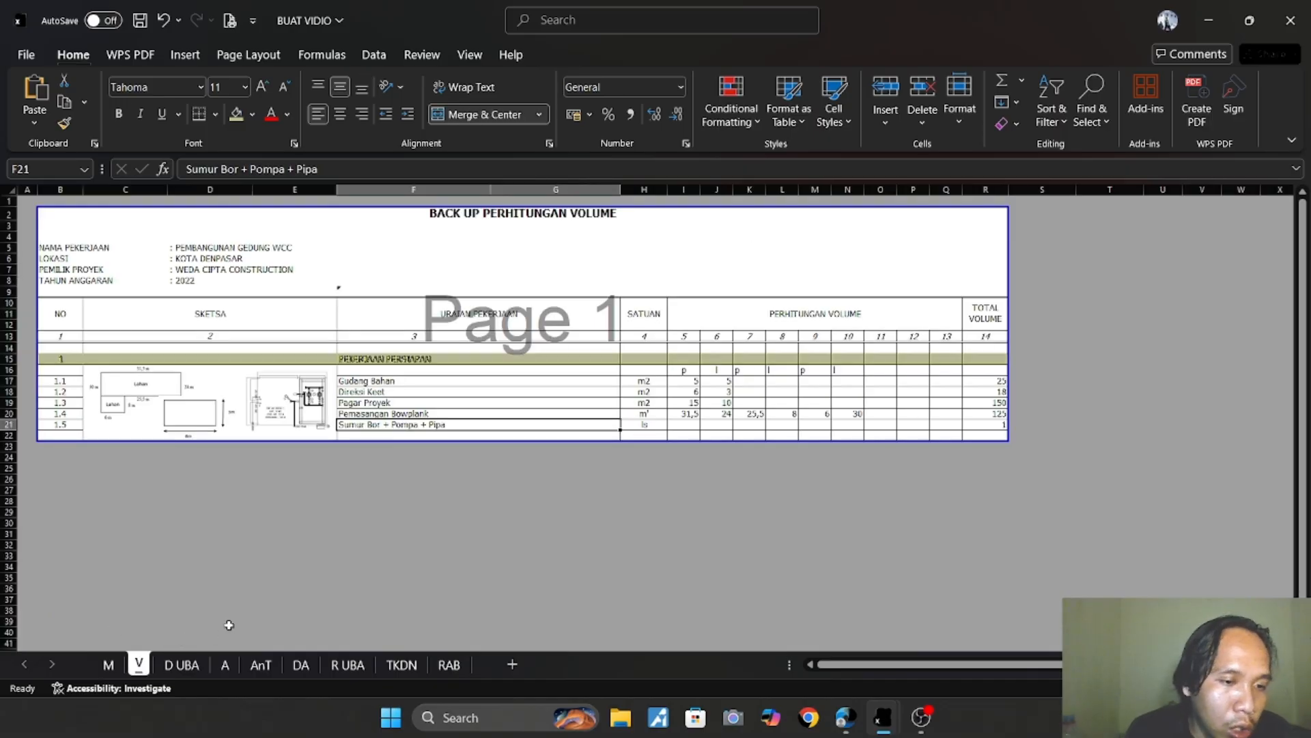
click(451, 666)
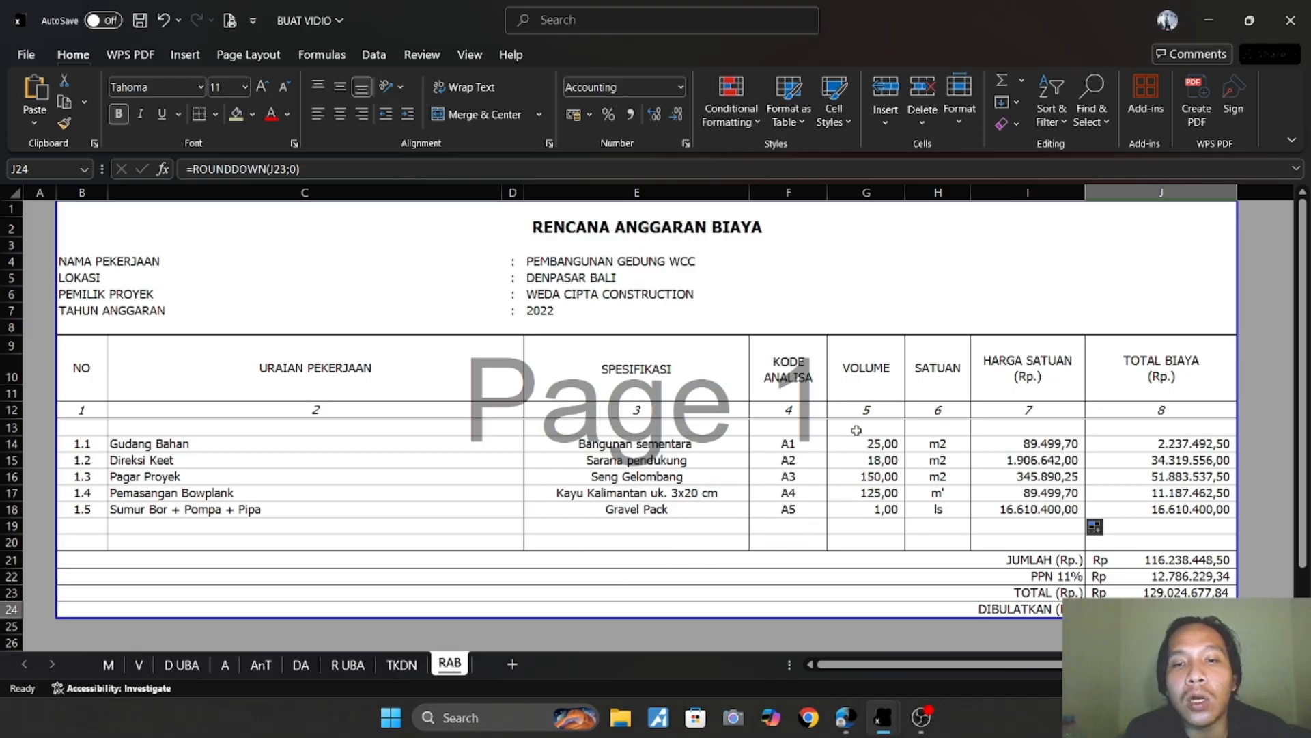
click(223, 665)
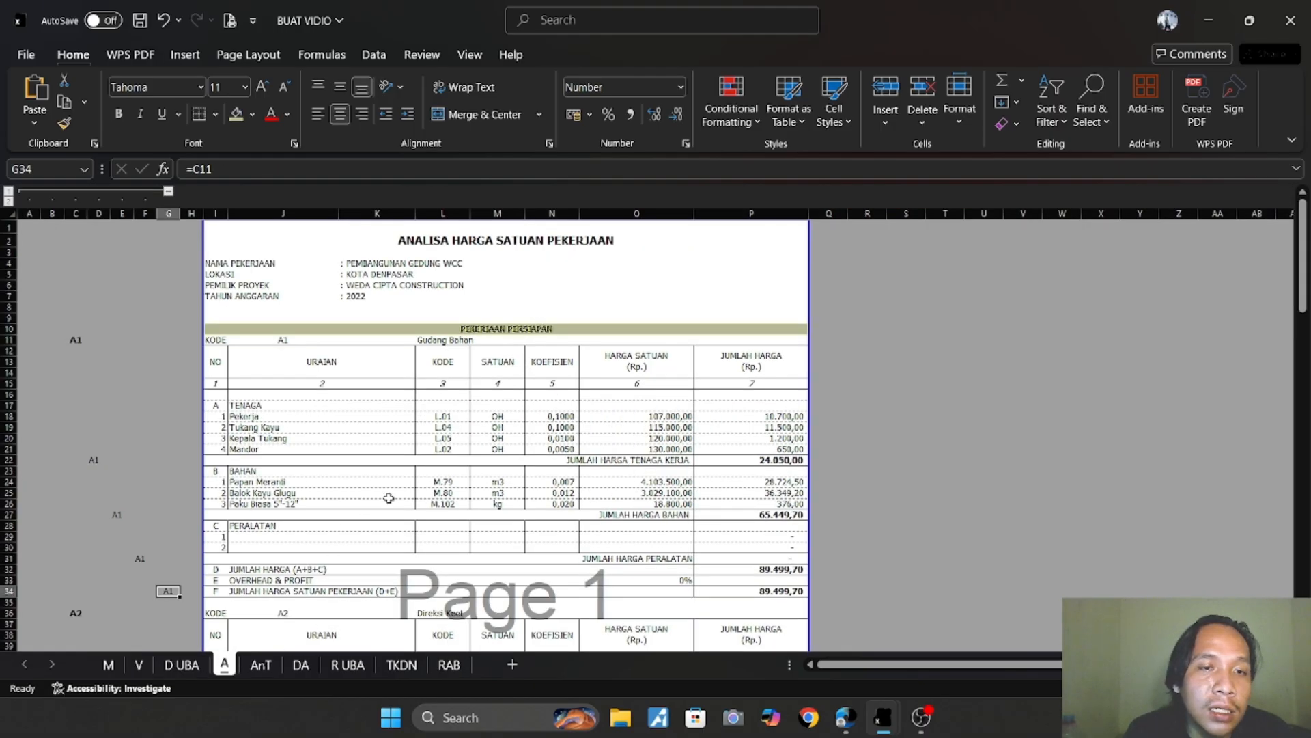
click(450, 666)
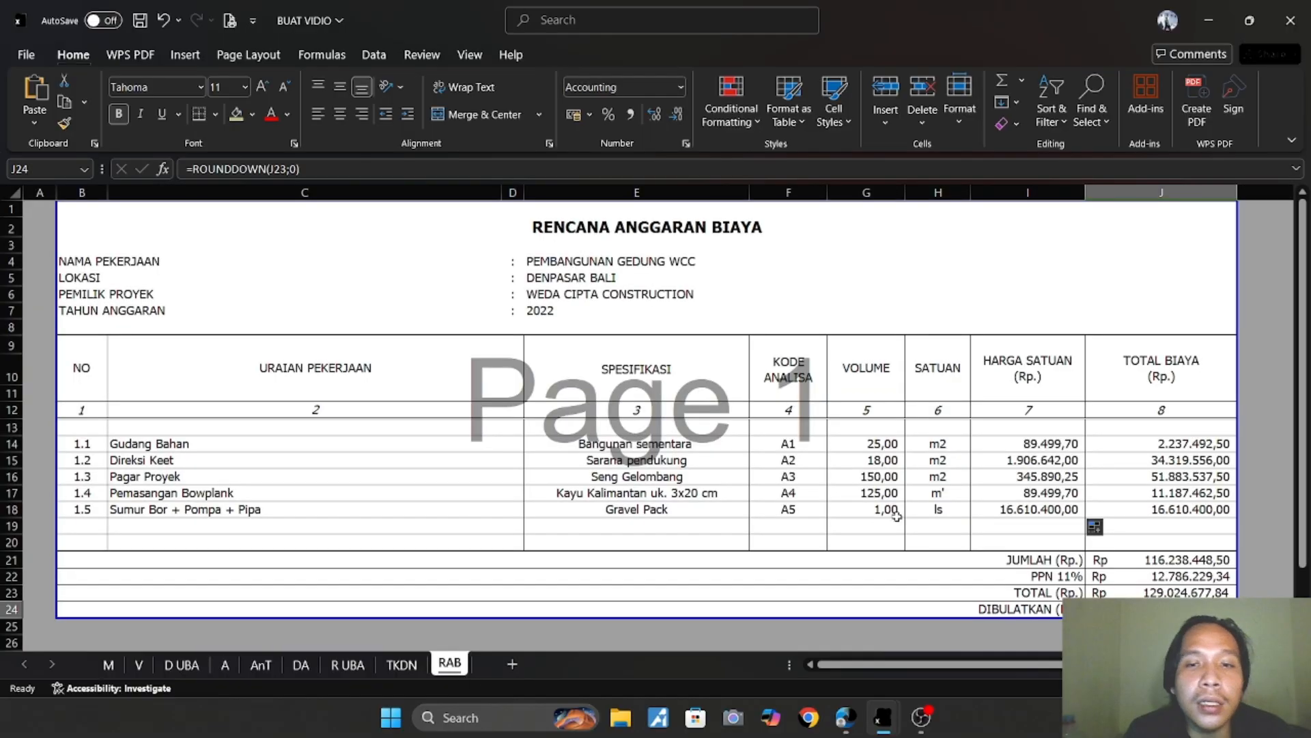
click(146, 664)
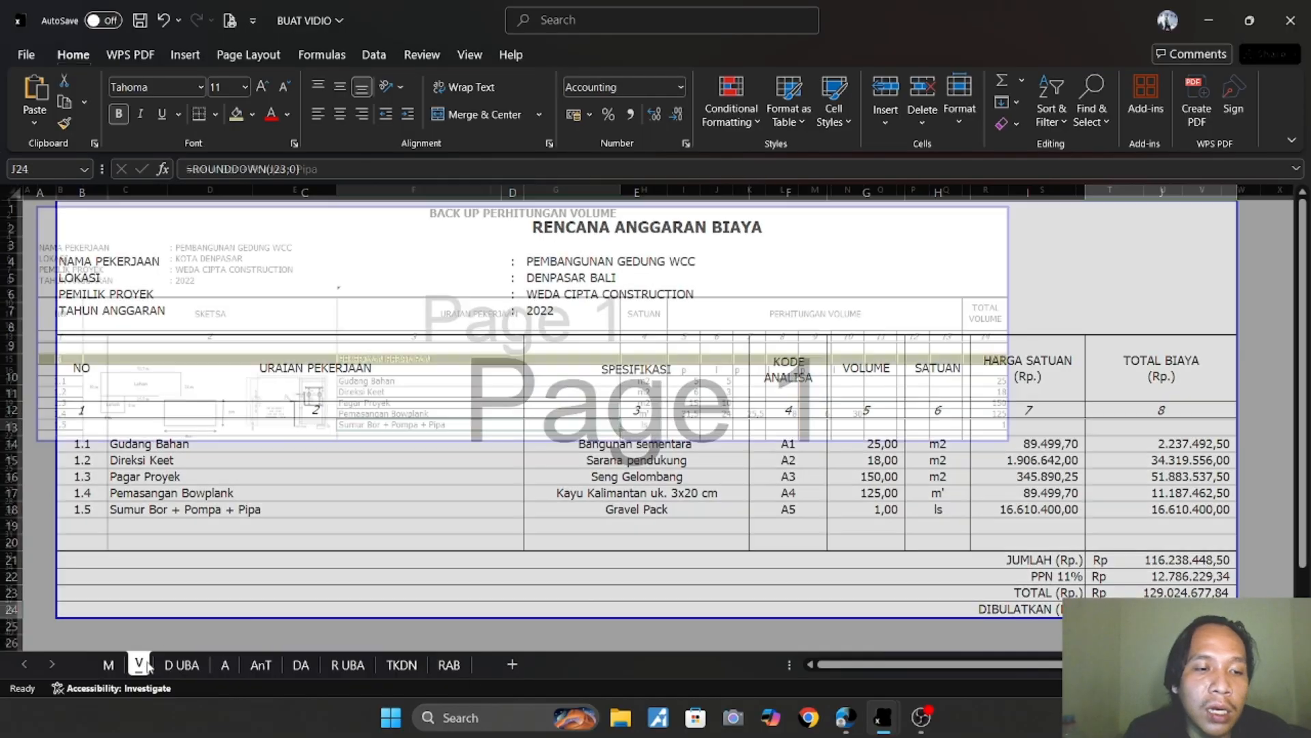
click(449, 664)
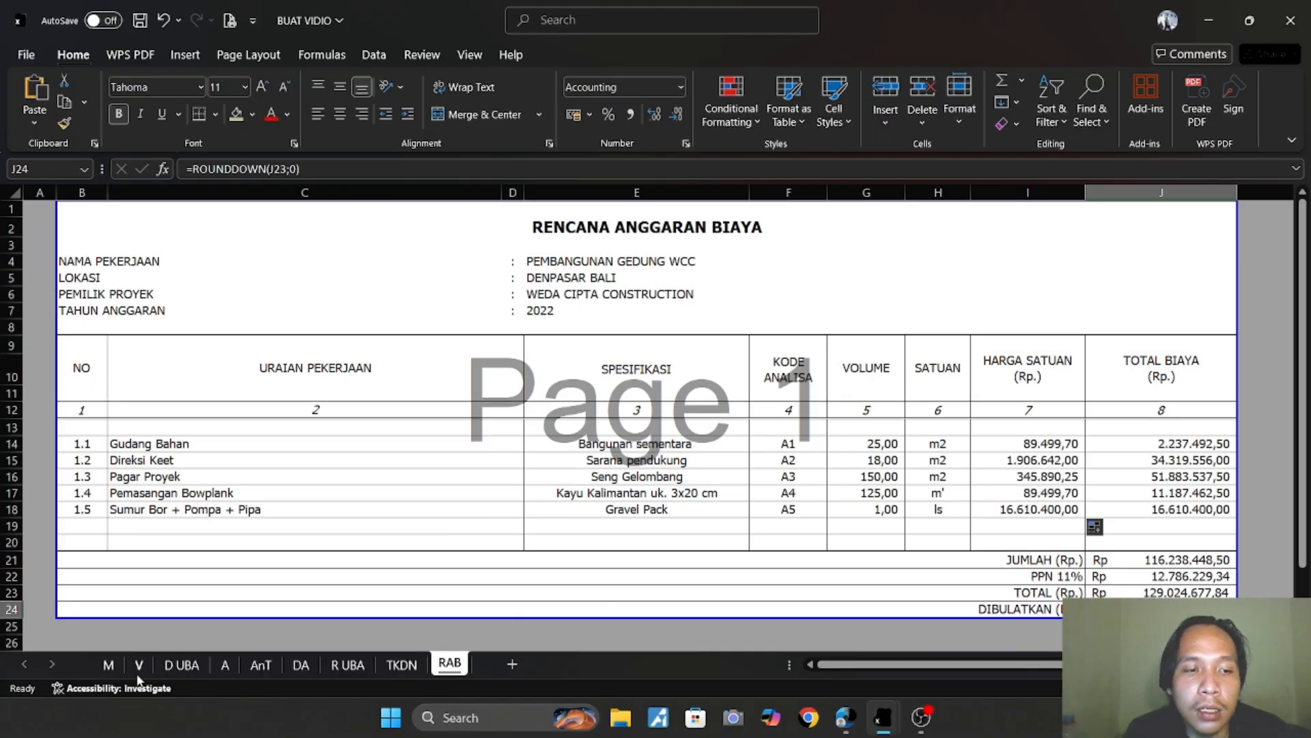
click(945, 512)
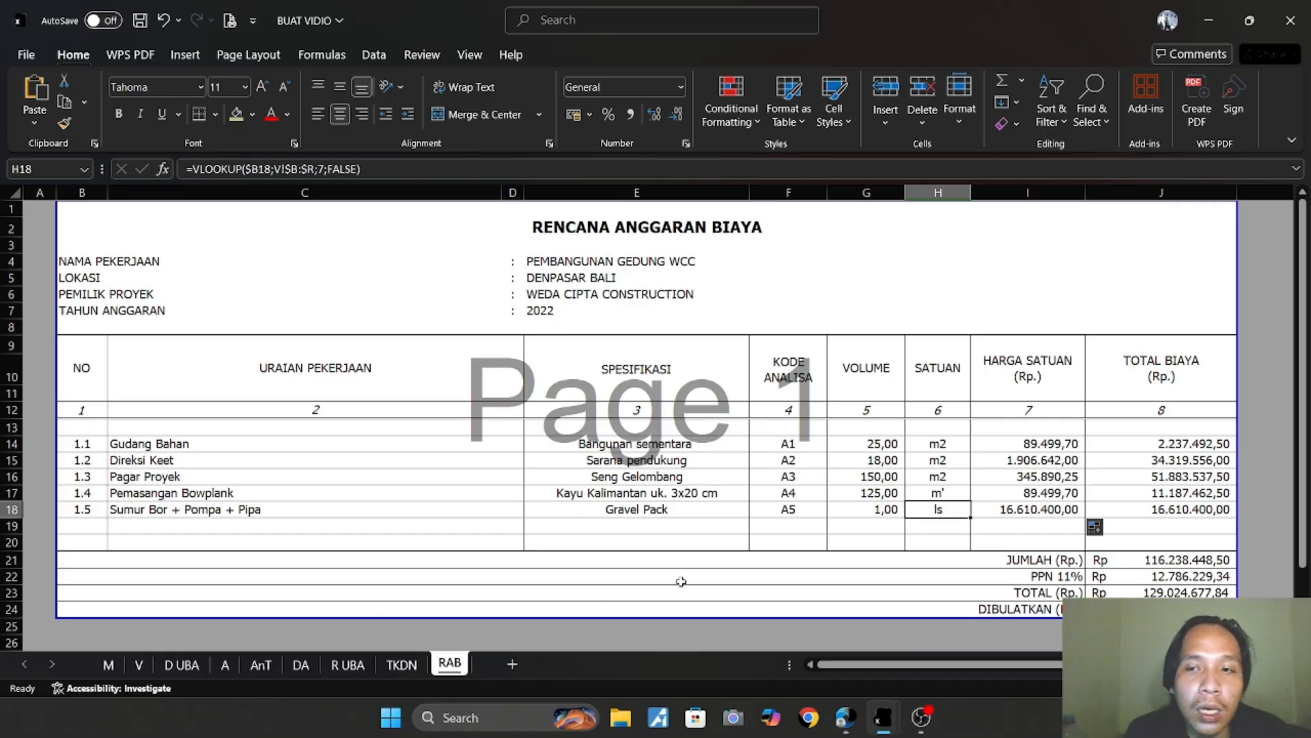
click(229, 668)
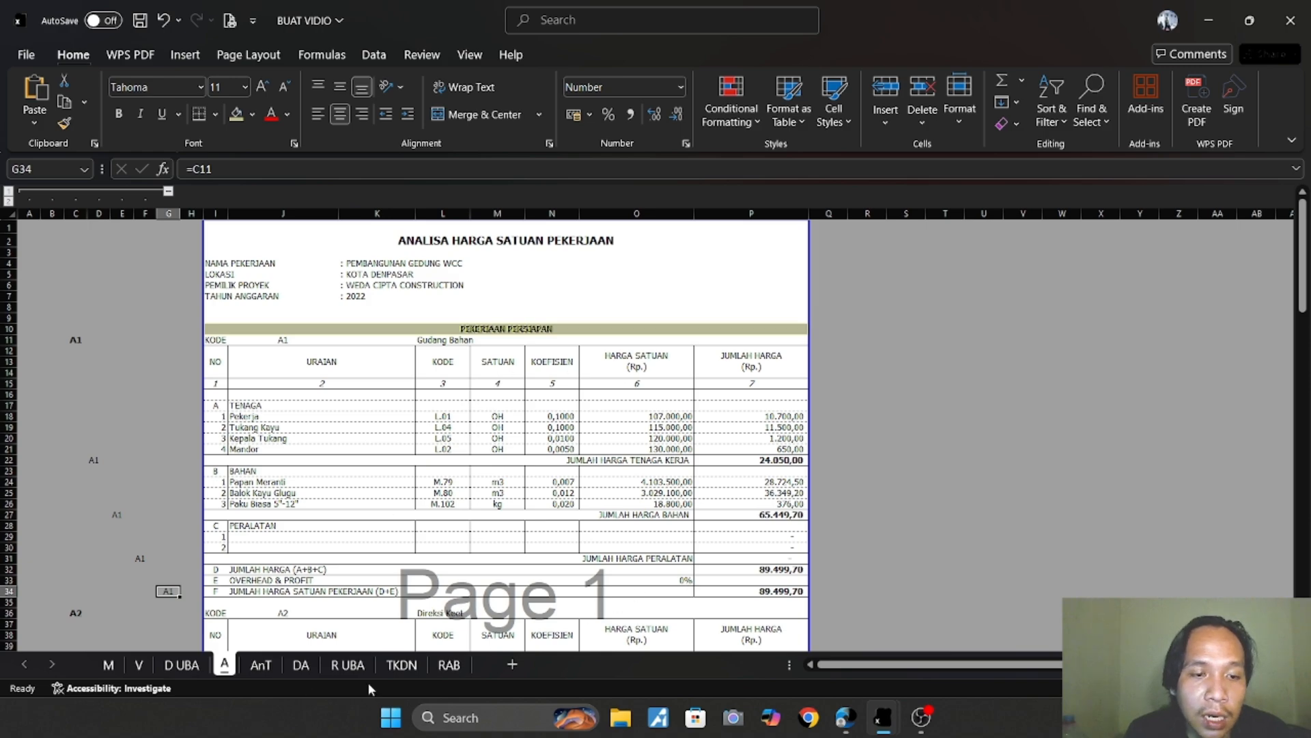
Colour the font of the Gudang Bahan unit price in I14 of the RAB sheet red.
click(449, 664)
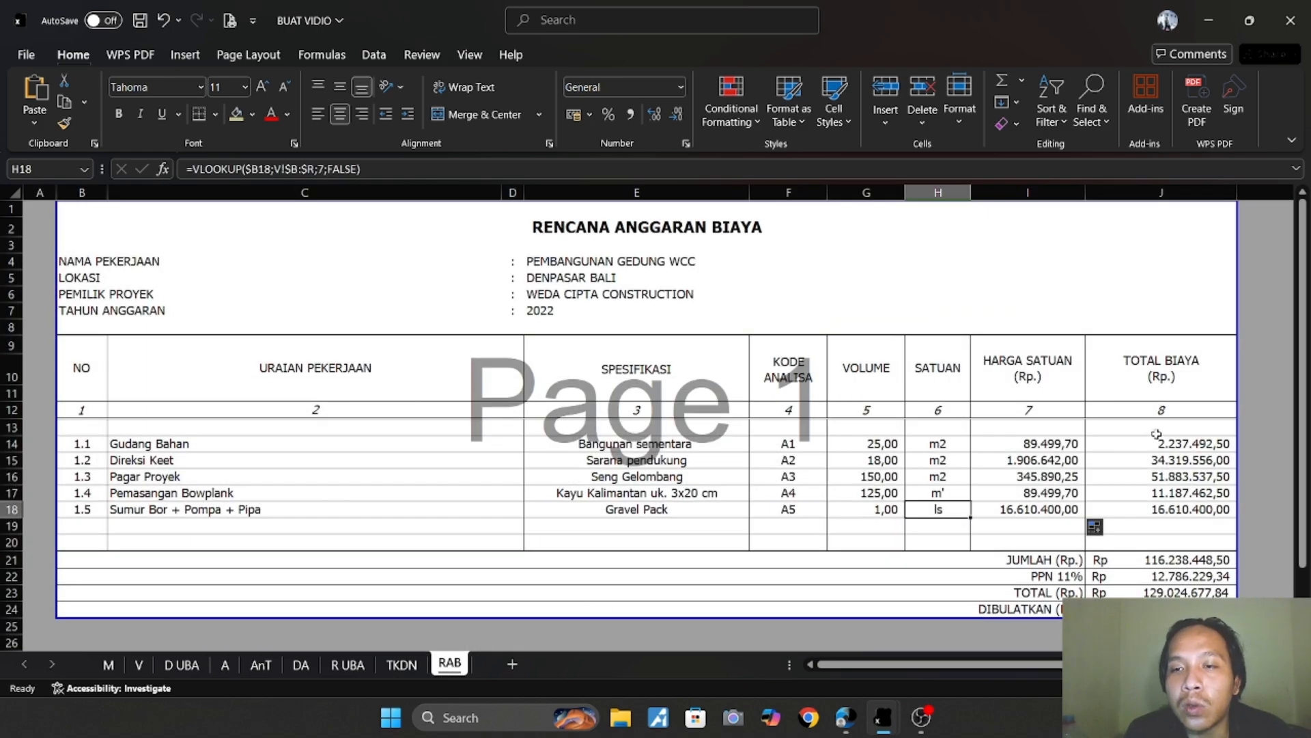
click(1004, 442)
click(272, 114)
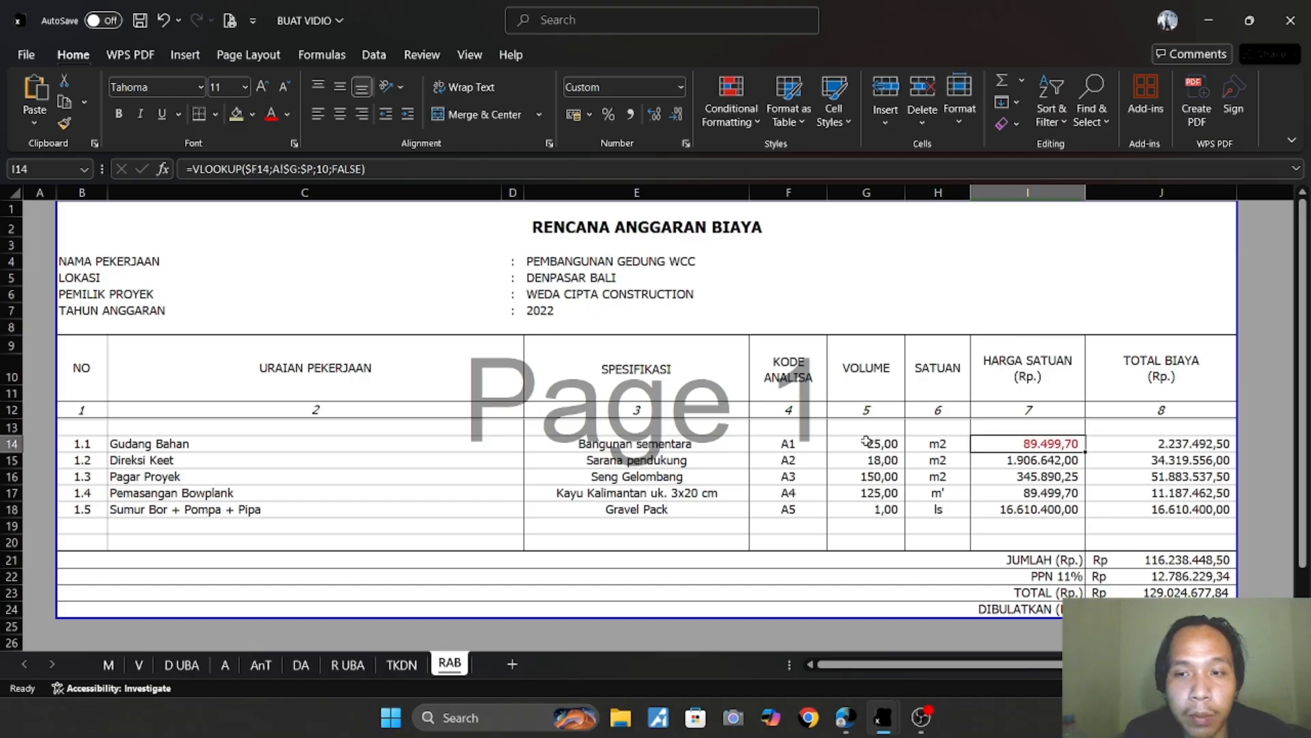
Undo the red font colour on the Gudang Bahan unit price in I14 and fill the cell dark red instead.
key(ctrl+z)
click(252, 115)
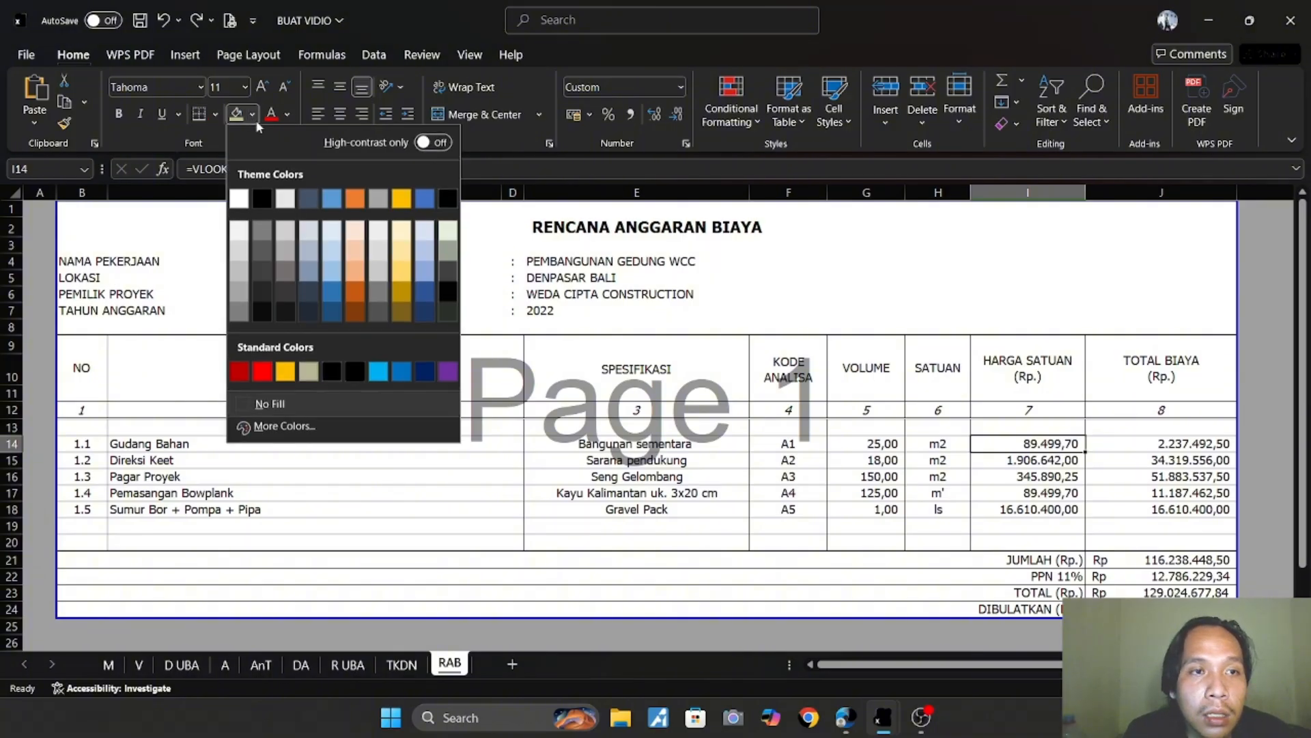
click(239, 371)
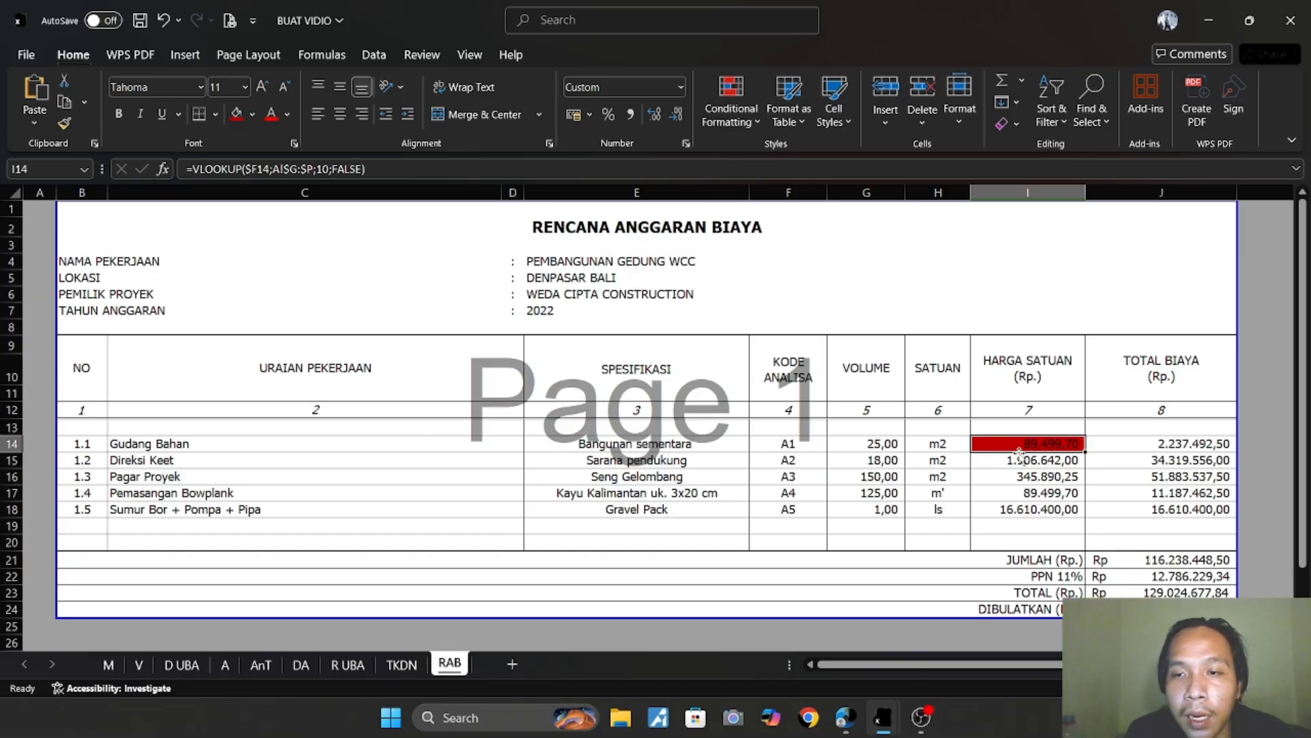
Examine the Gudang Bahan total formula in J14 and trace it to the volume lookup in G14.
click(1197, 443)
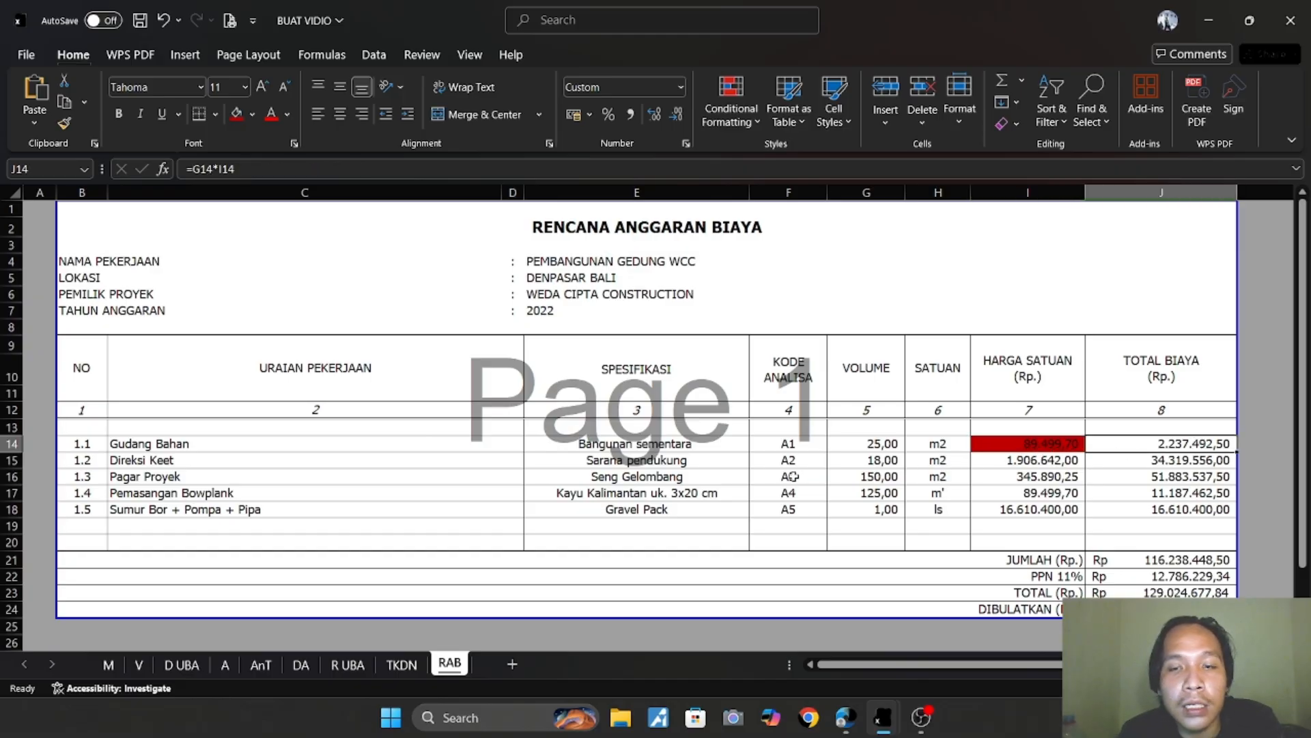
click(864, 444)
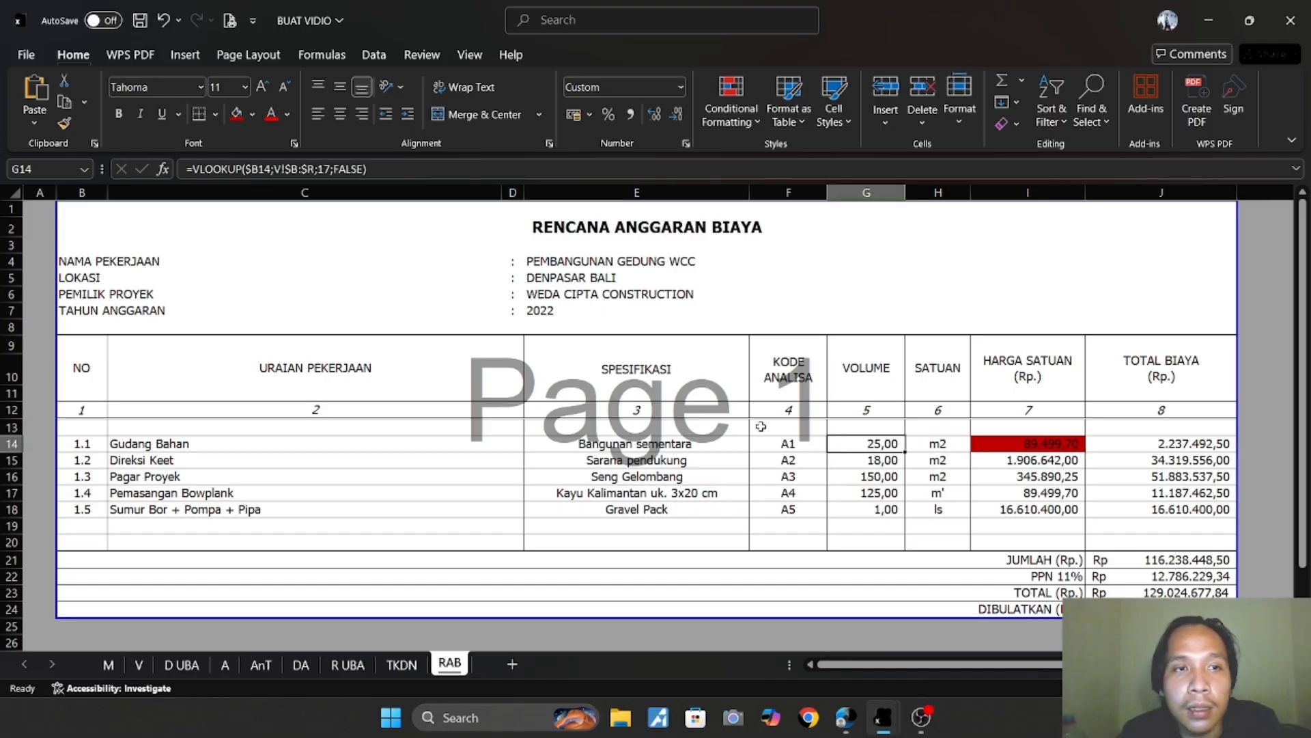
click(1220, 444)
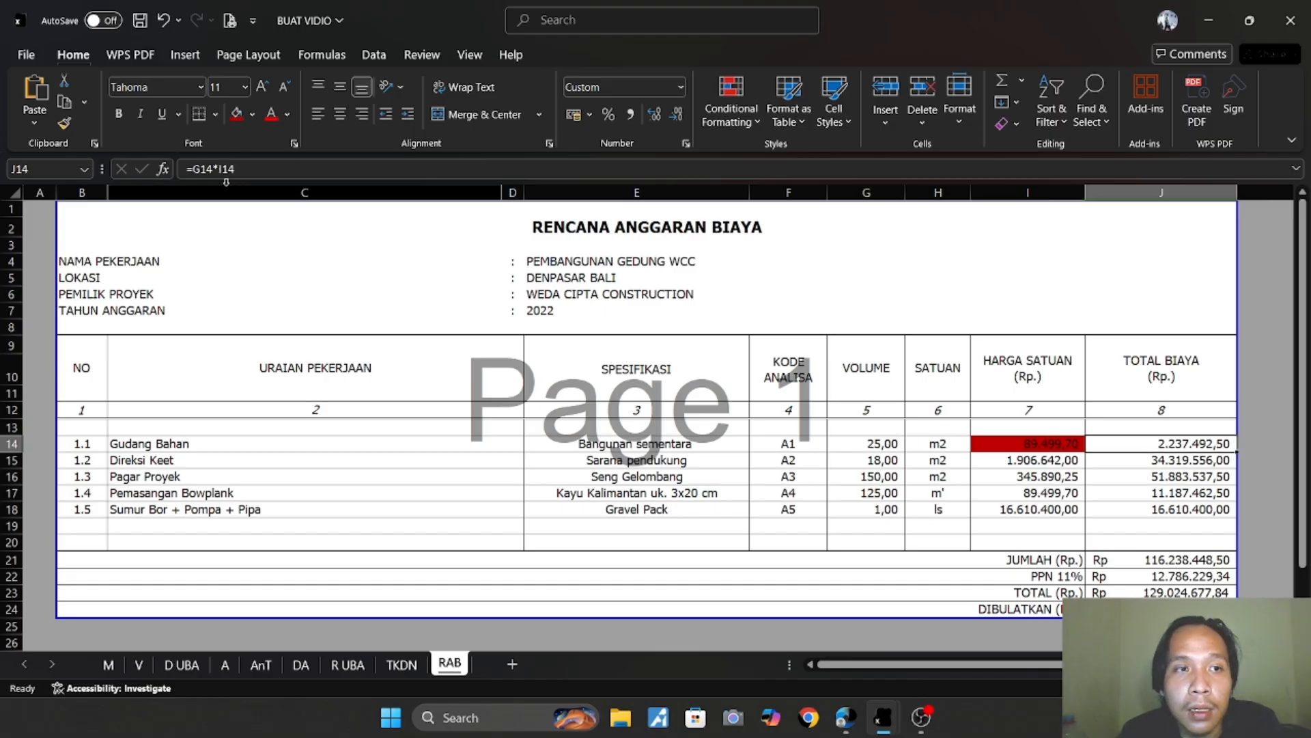
click(226, 176)
key(Escape)
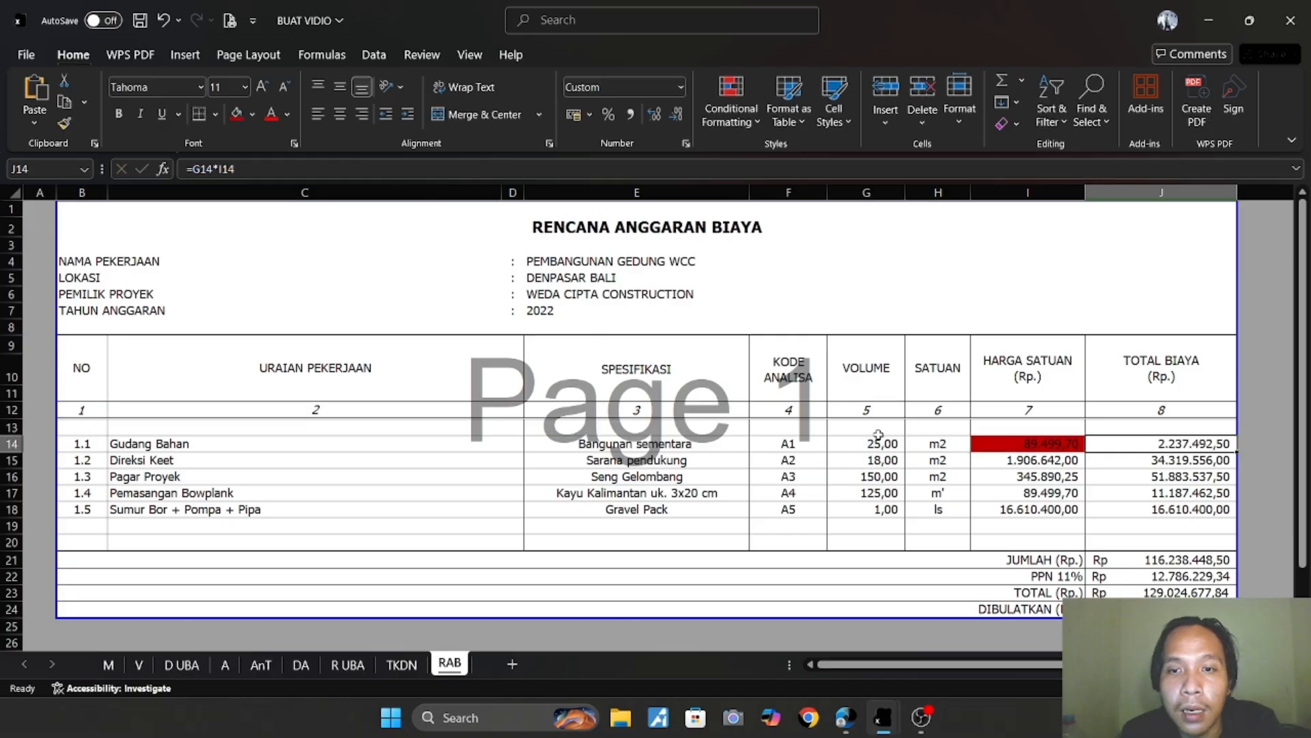
click(887, 441)
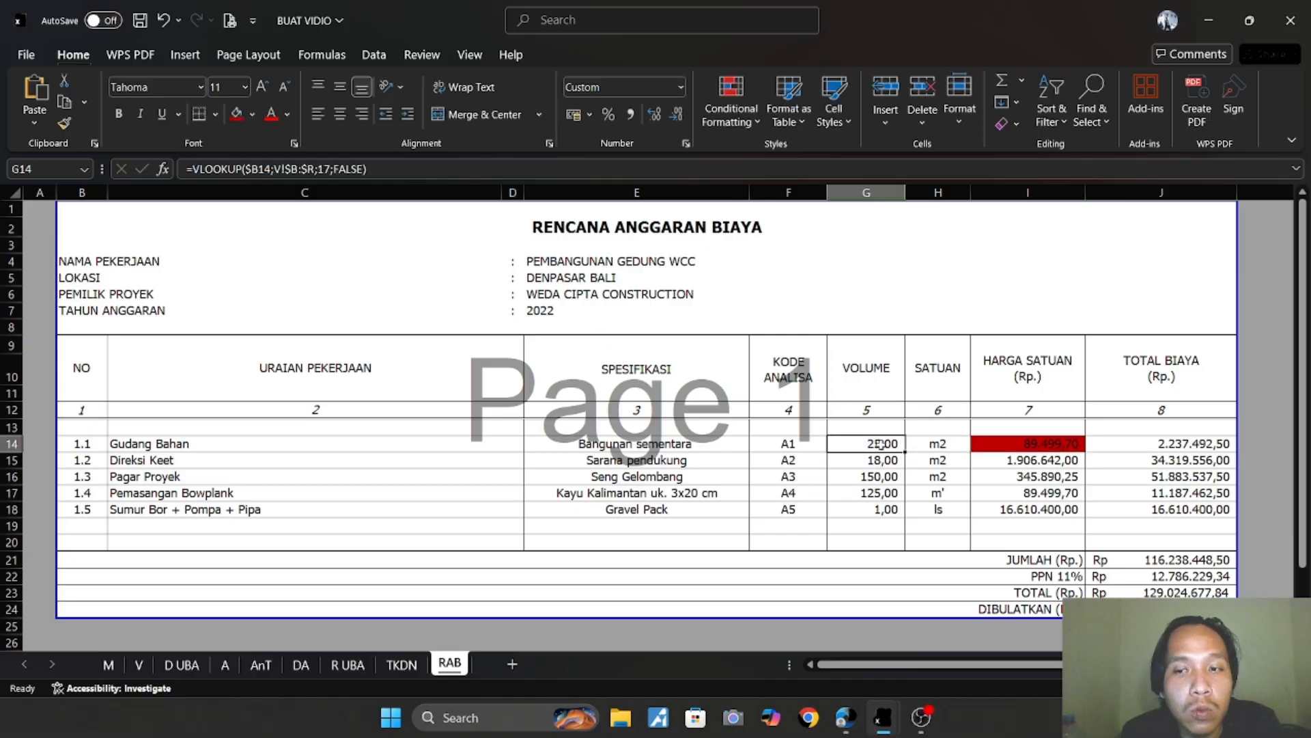
click(1194, 443)
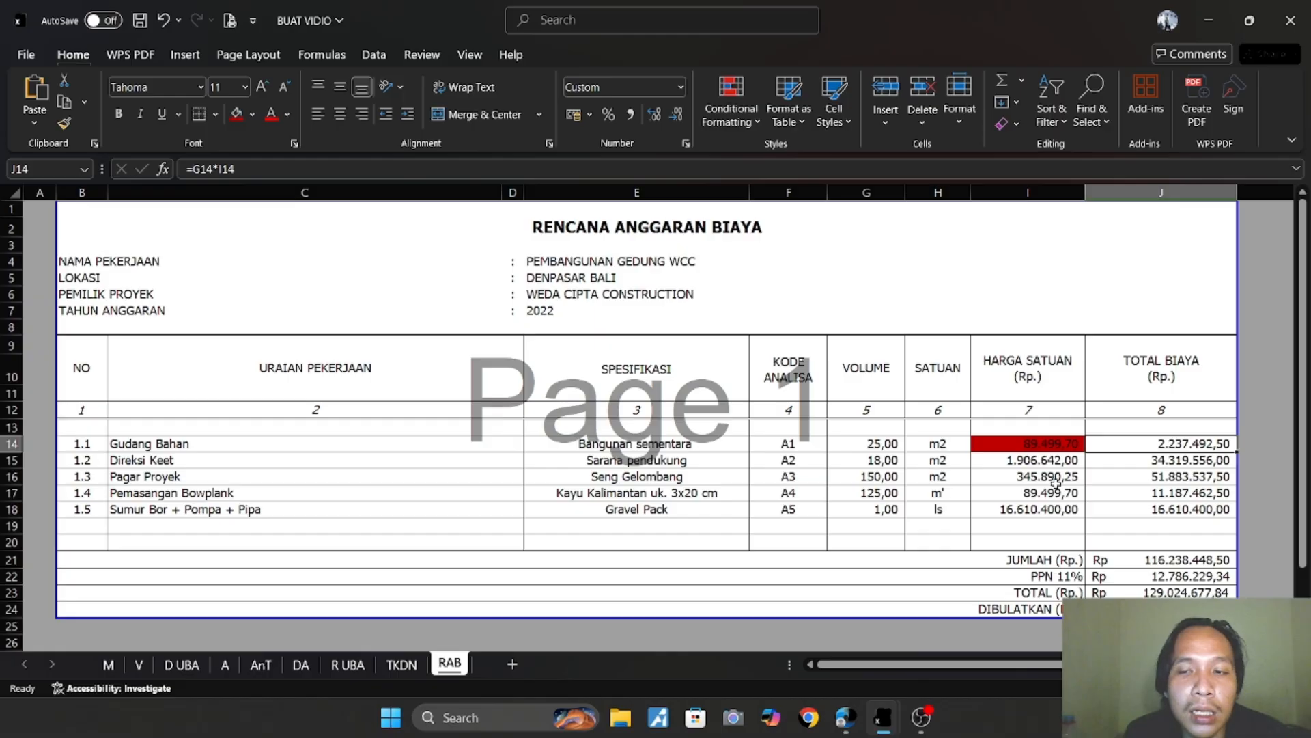
Fill the Pagar Proyek unit price in I16 and volume in G16 with dark red.
click(1185, 477)
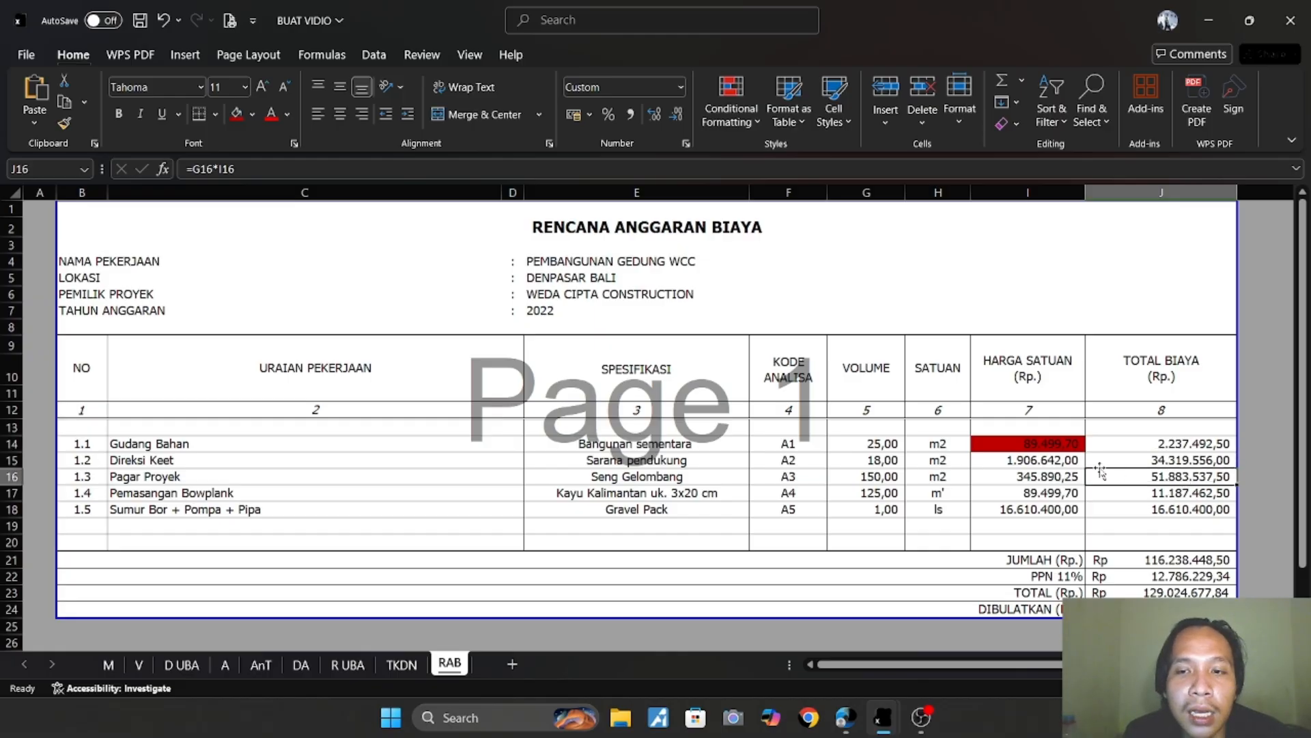
click(1028, 475)
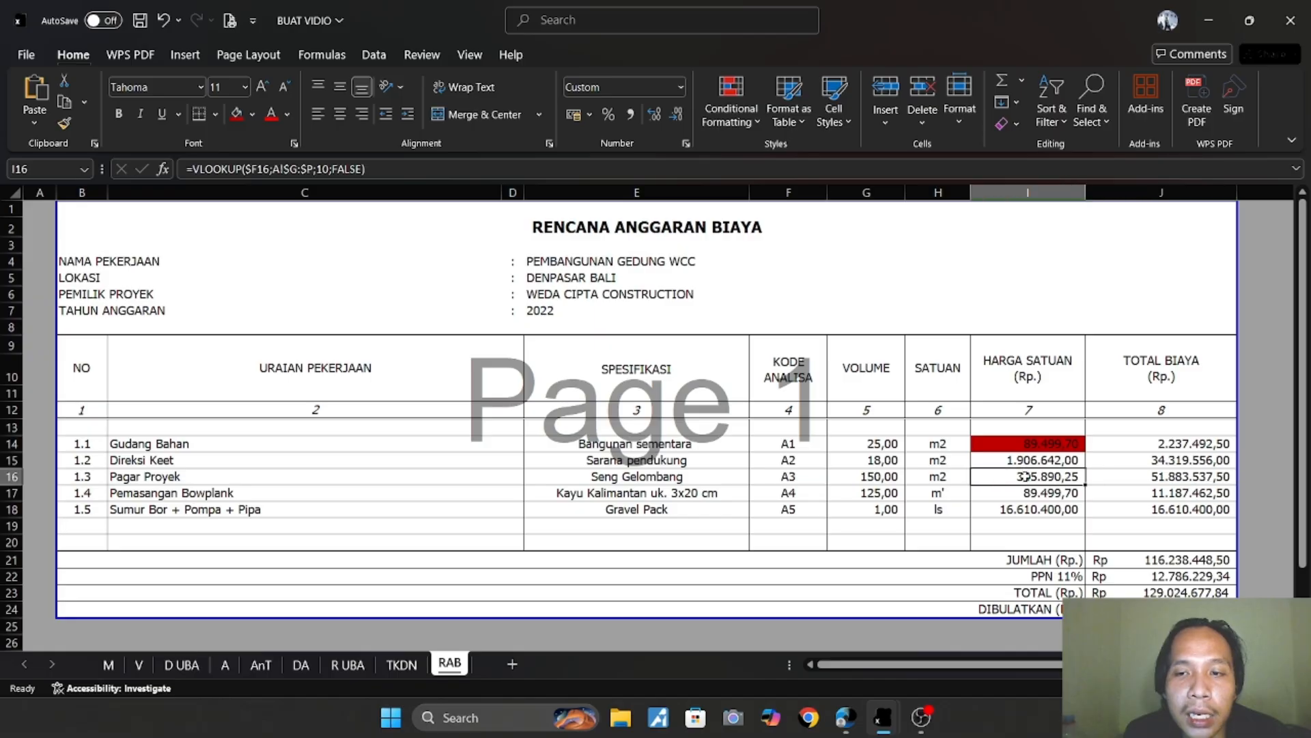
click(232, 115)
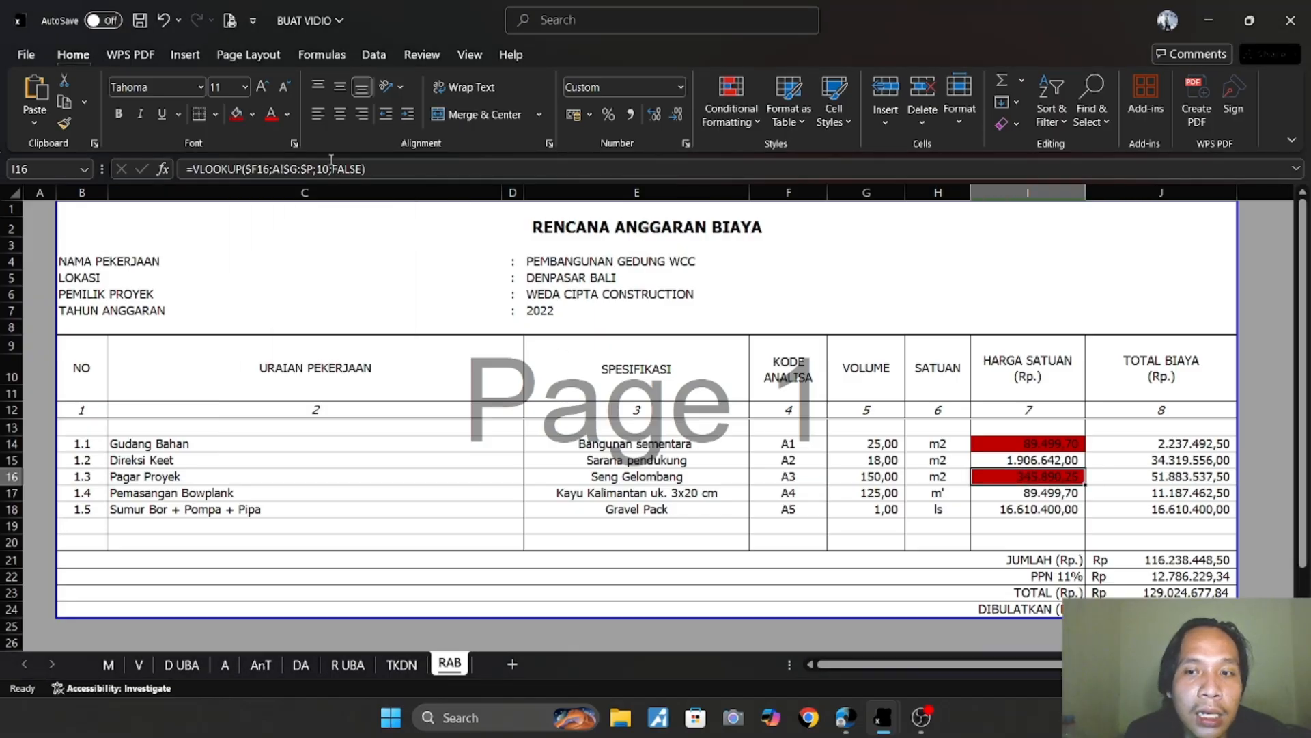
click(854, 476)
click(238, 115)
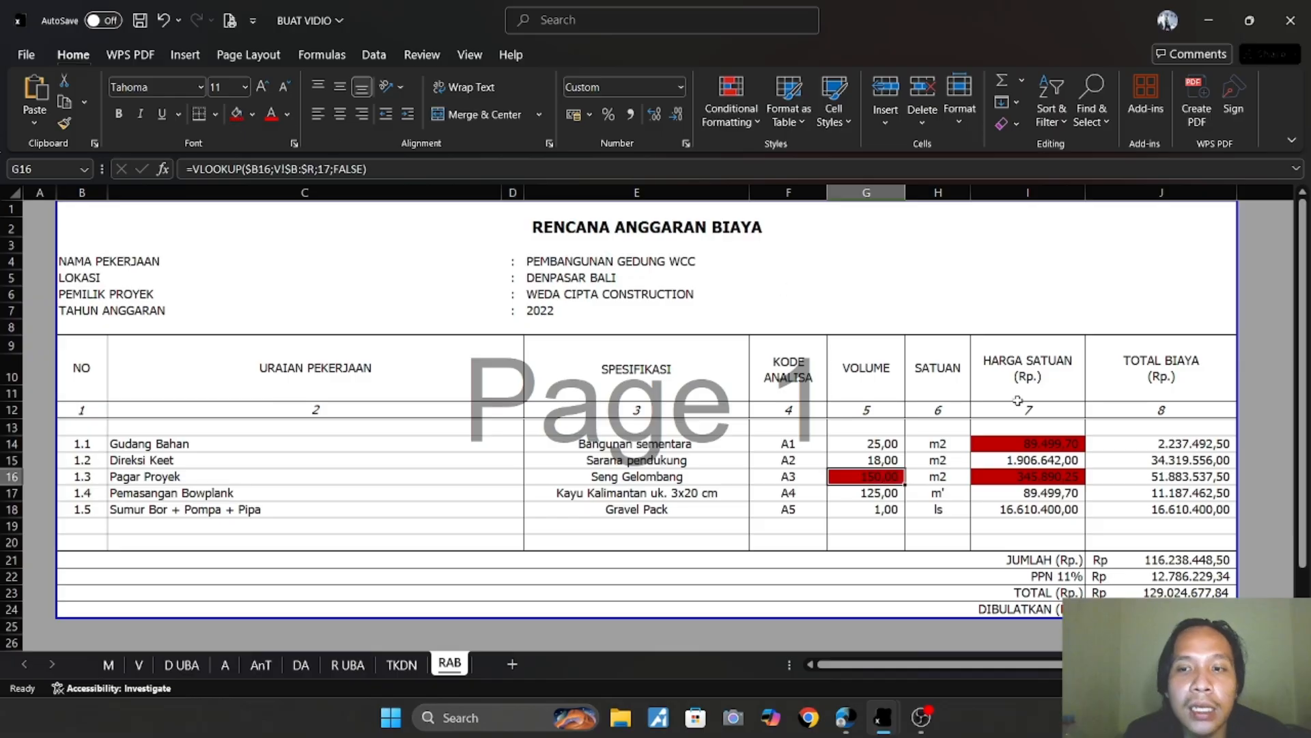
Fill the Pagar Proyek total cost in J16 with light blue.
click(1208, 476)
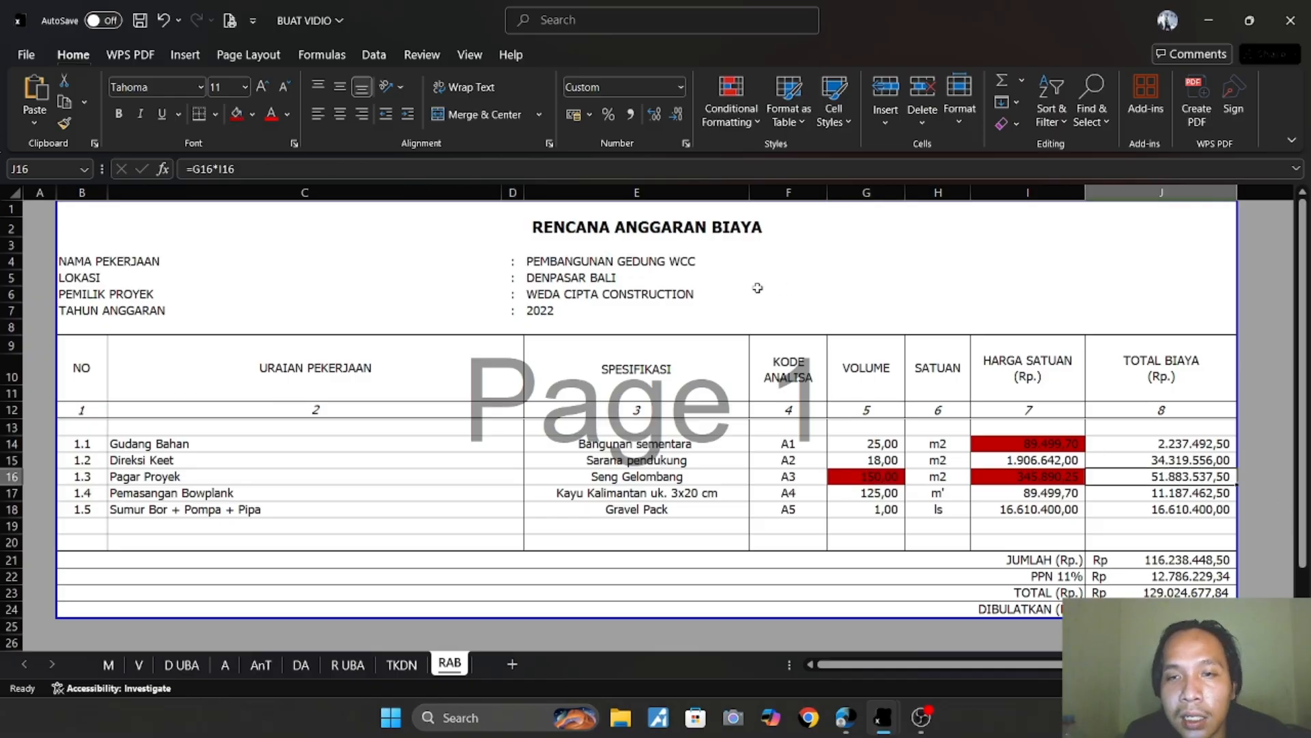
click(253, 119)
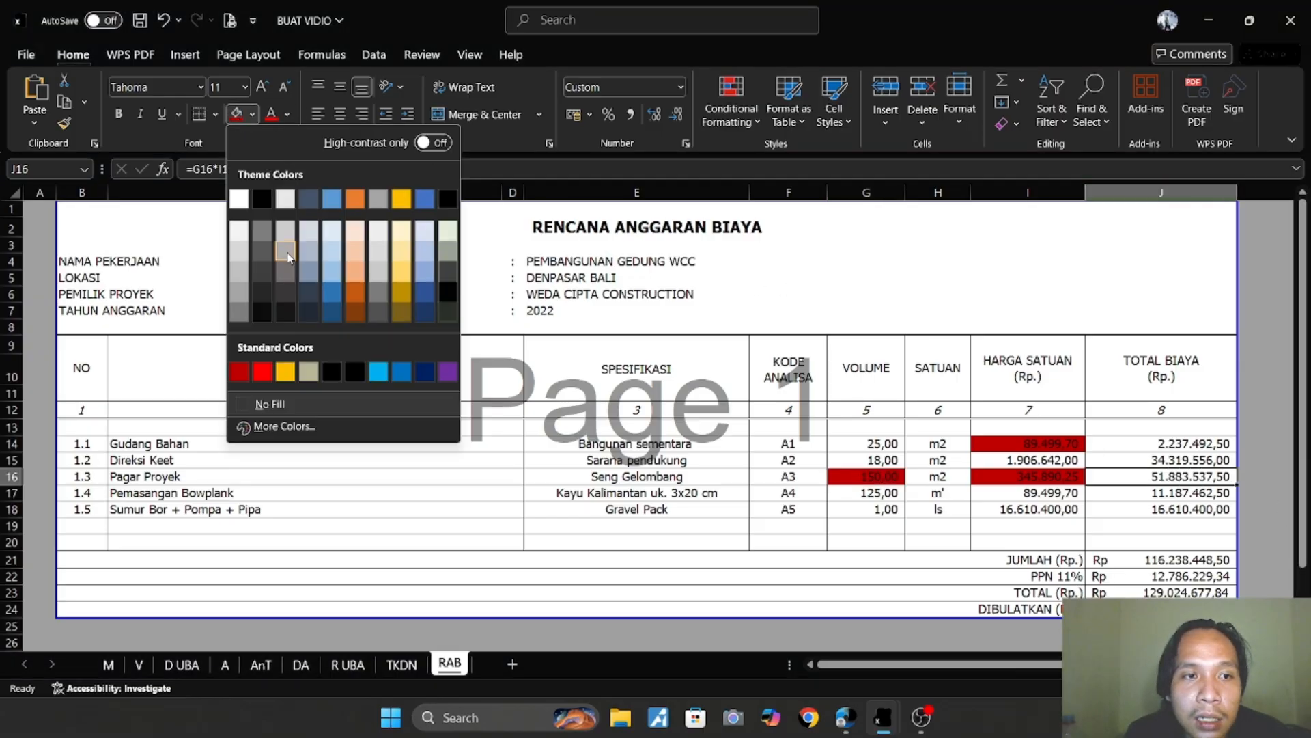
click(336, 276)
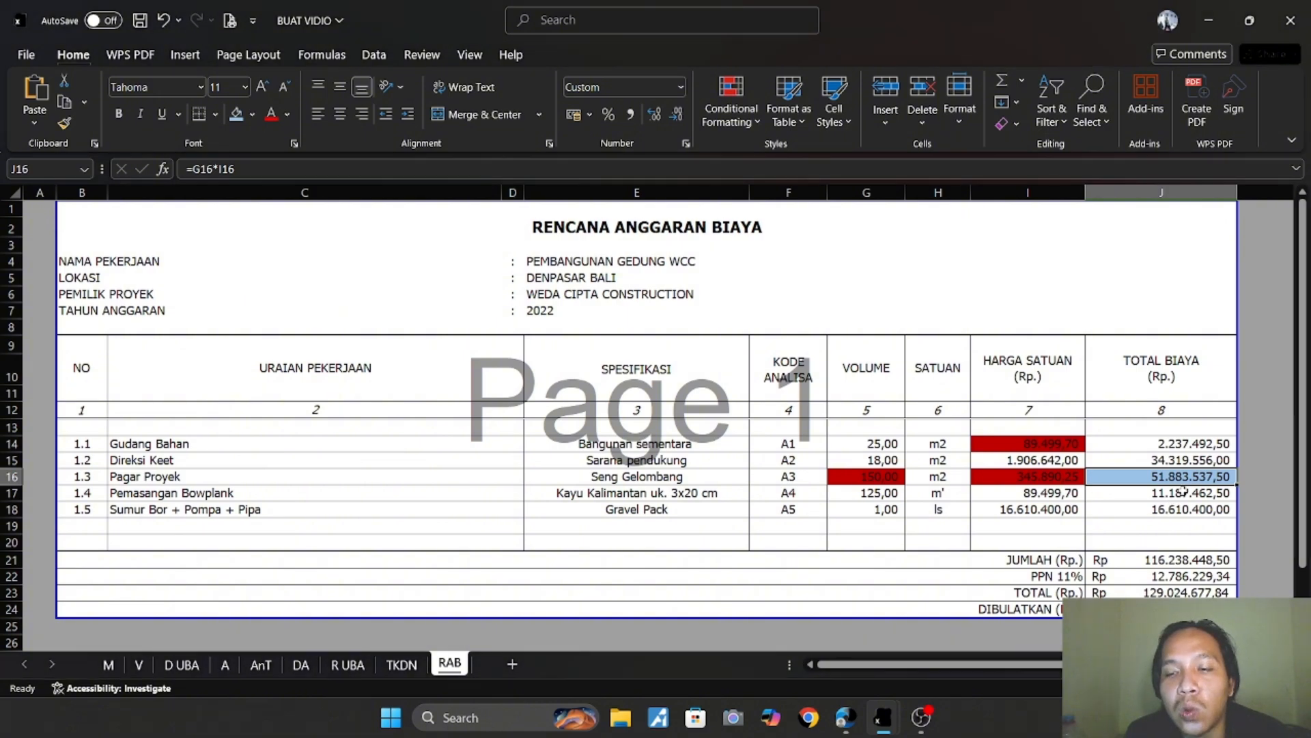
Examine the work descriptions and the formulas for Jumlah in J21, PPN 11% in J22 and Total in J23.
click(1184, 489)
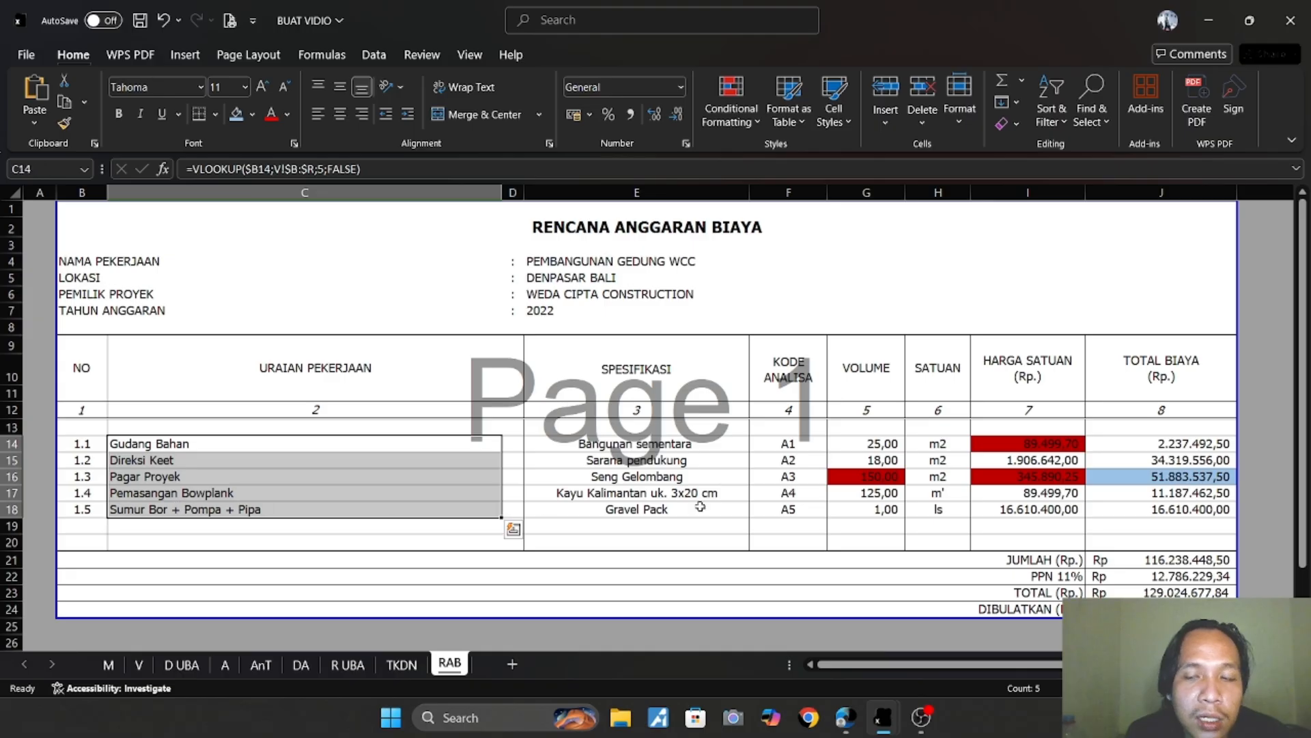
click(1186, 558)
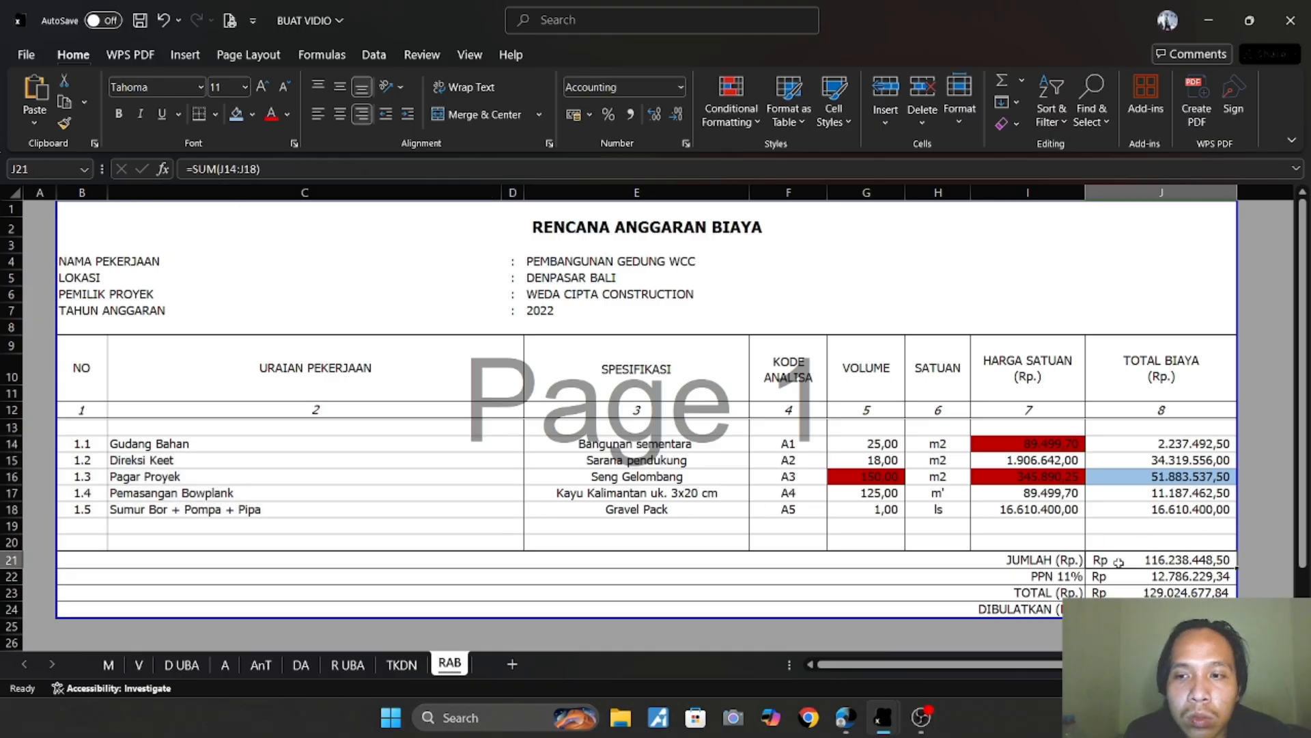
click(235, 169)
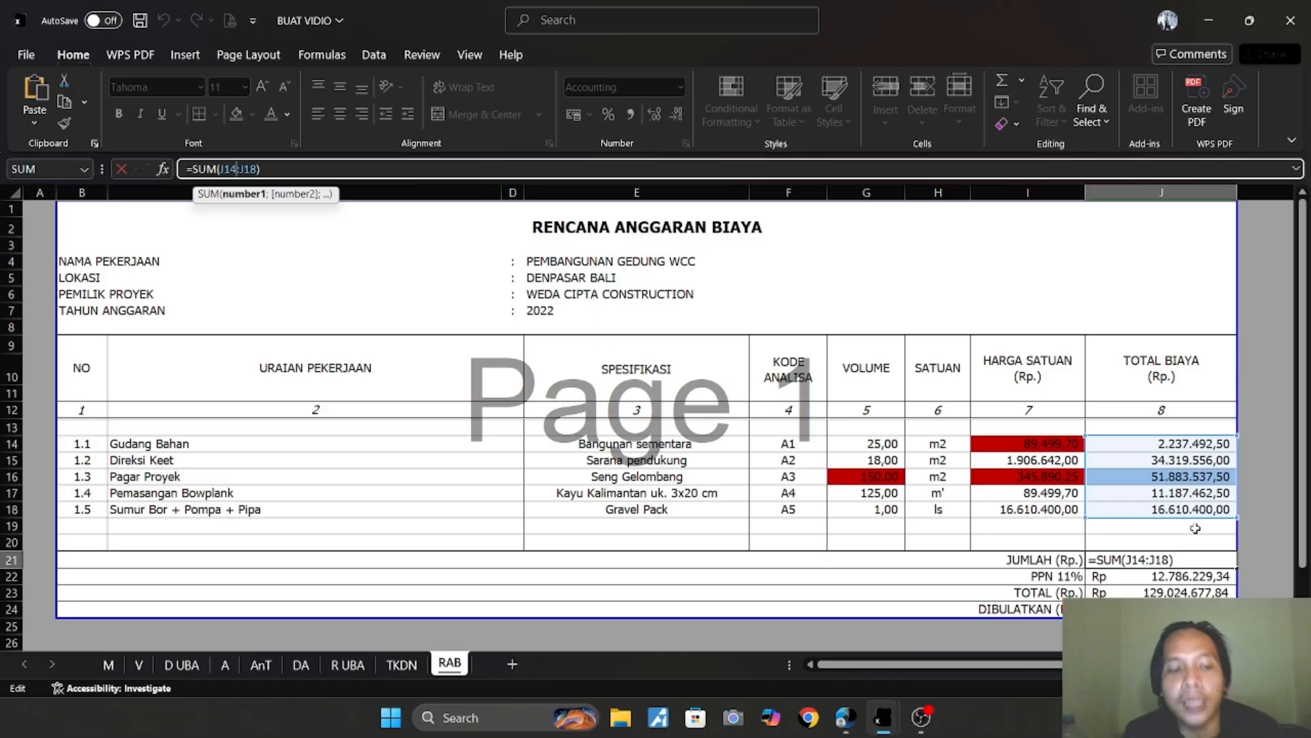
key(ctrl+Return)
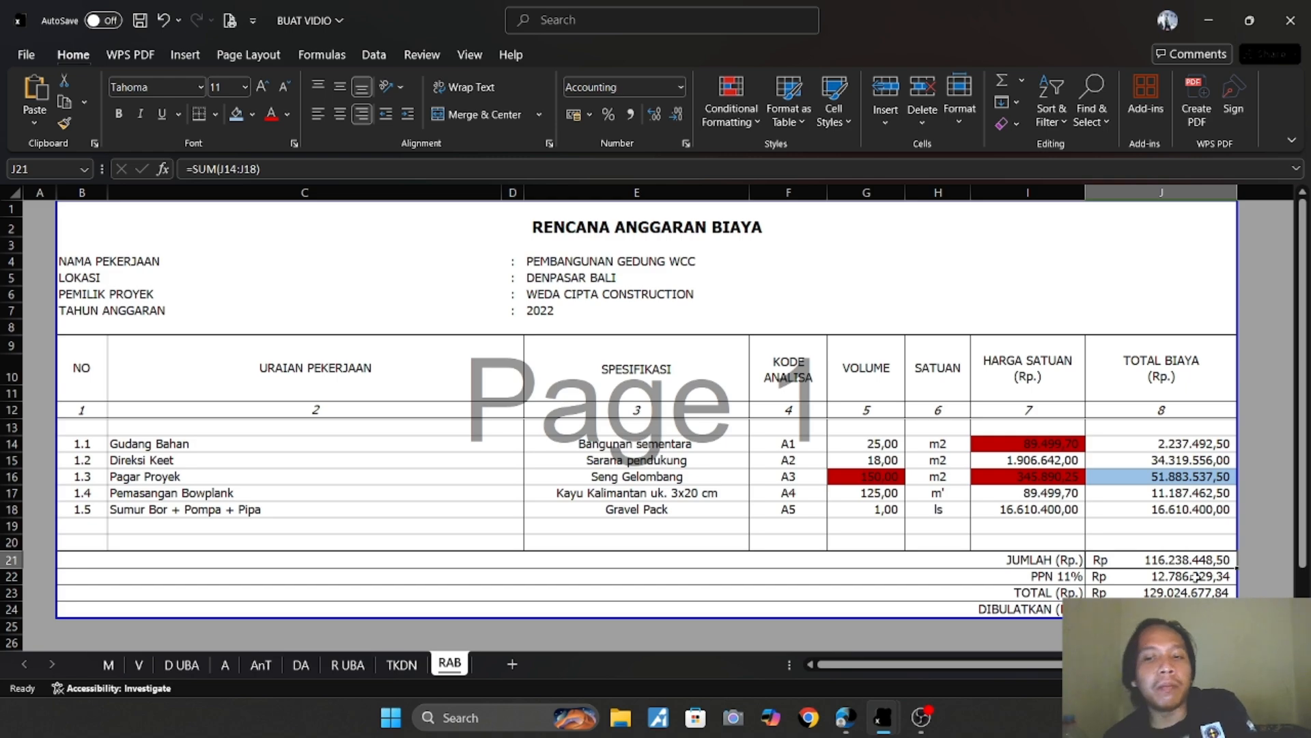
click(1192, 577)
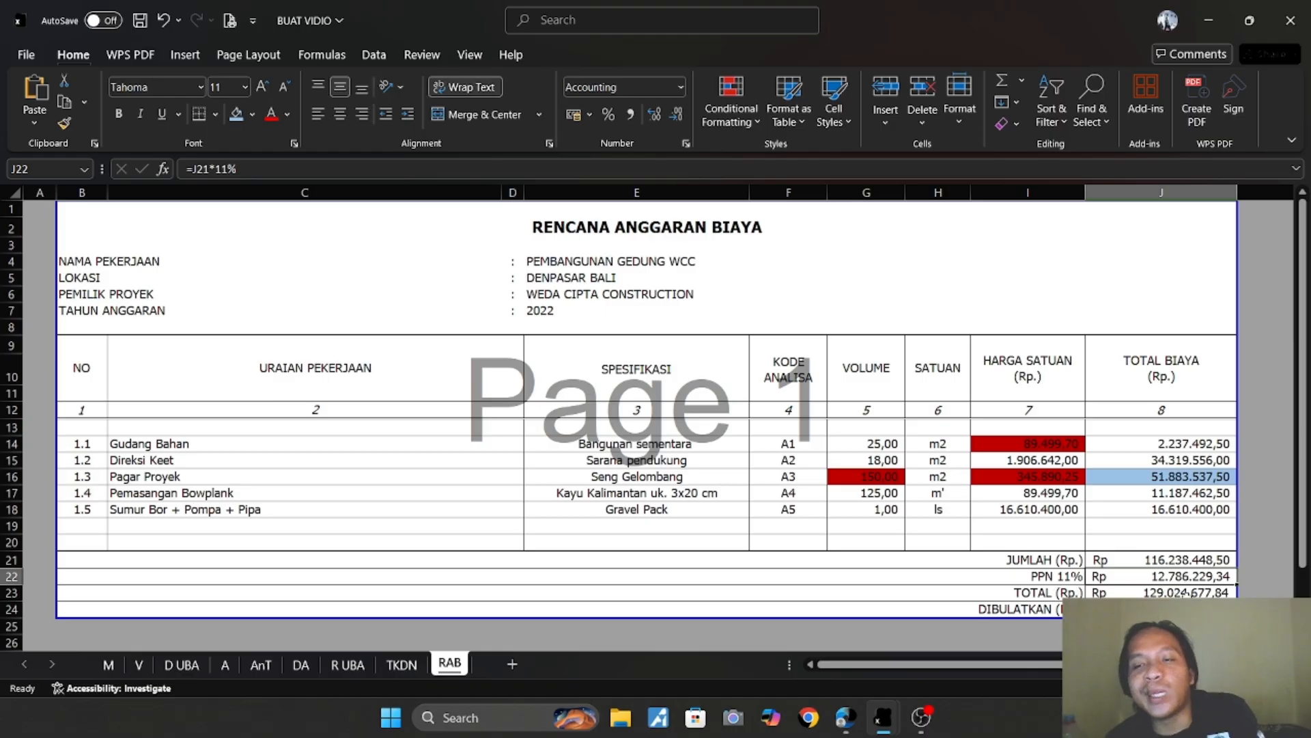
click(1185, 592)
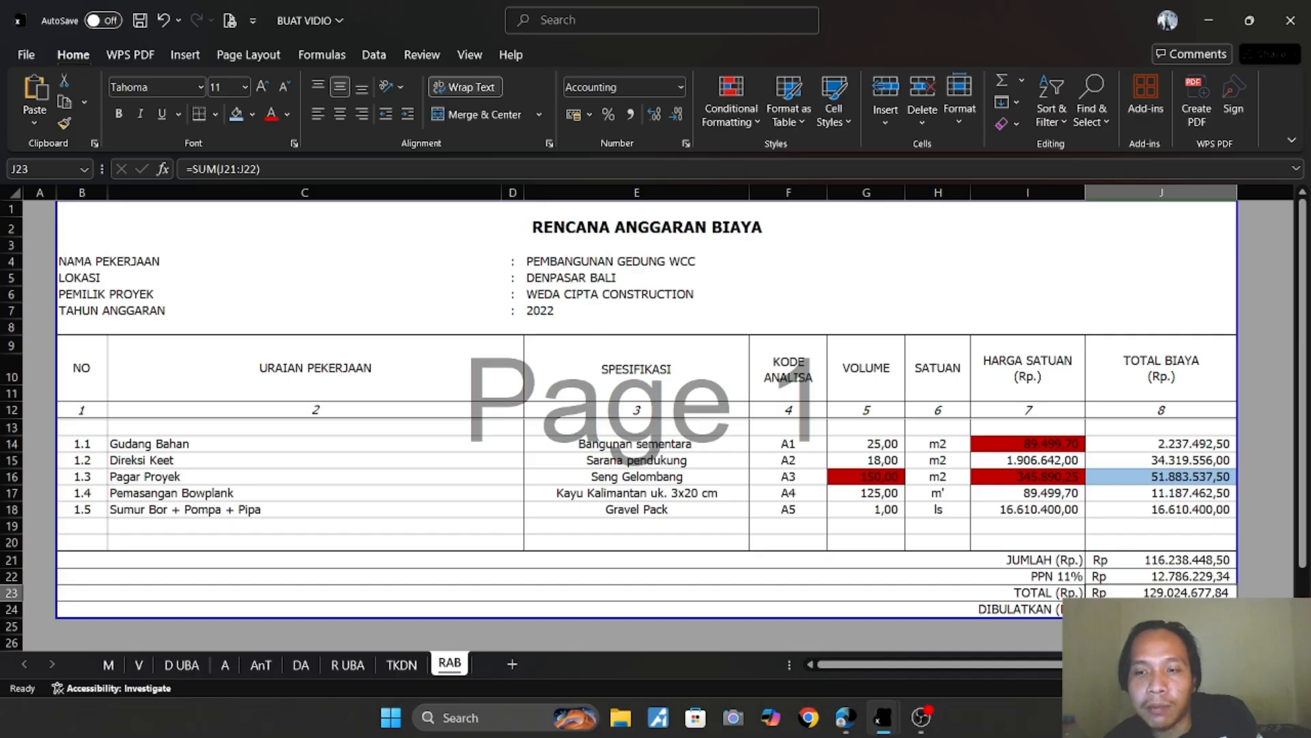
Try -0 as the number of digits in the ROUNDDOWN formula for the rounded total in J24.
click(1172, 610)
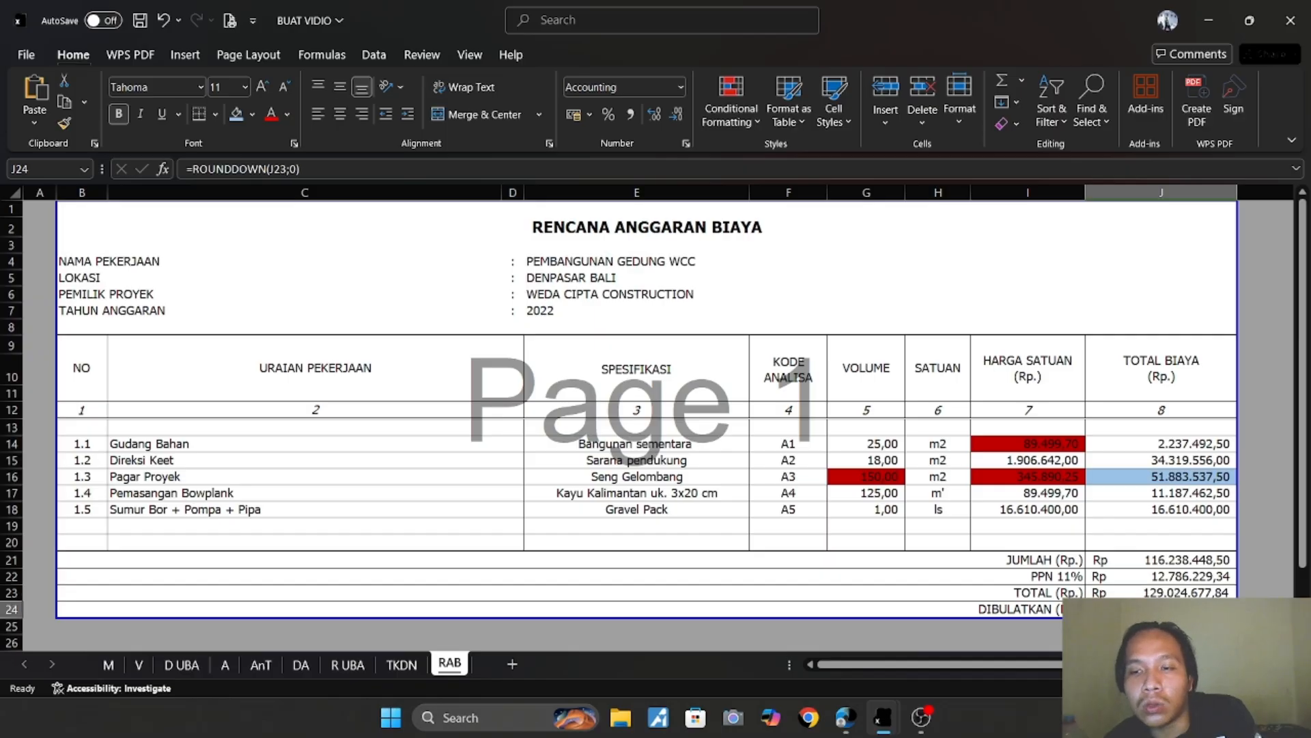
click(288, 169)
key(Right)
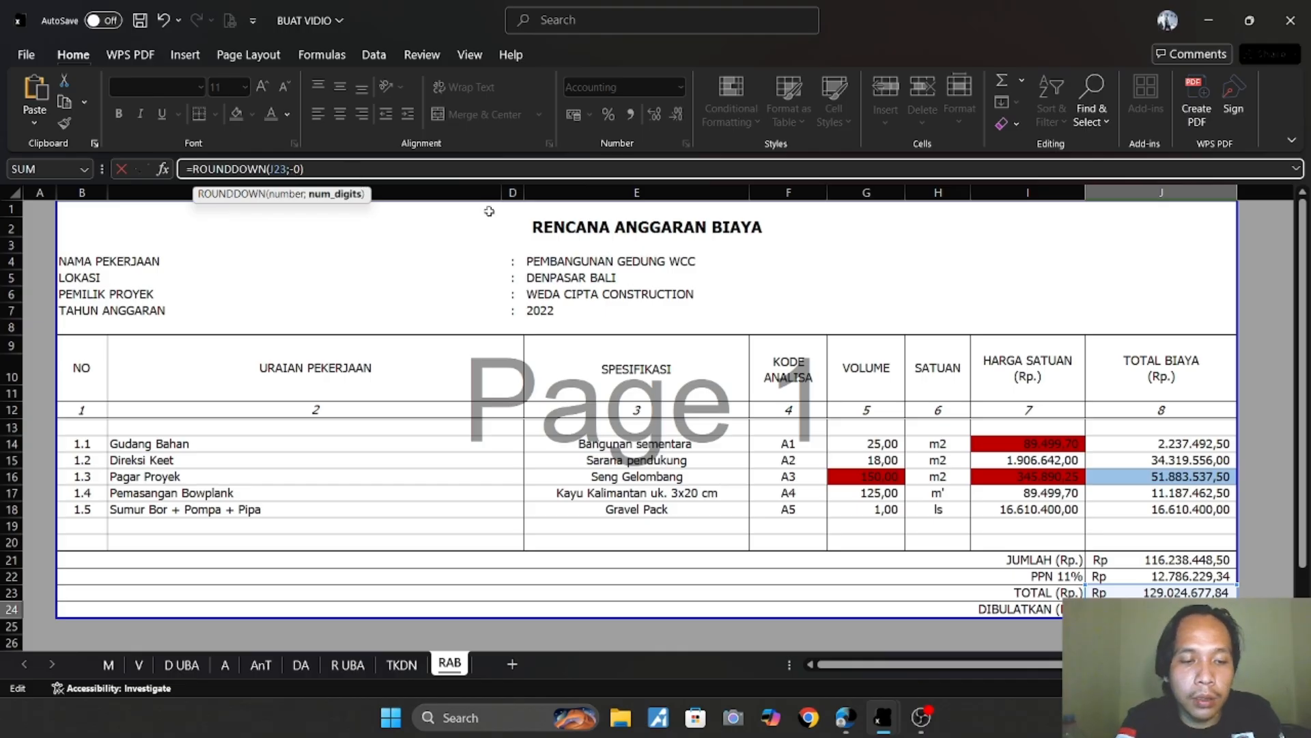
key(Return)
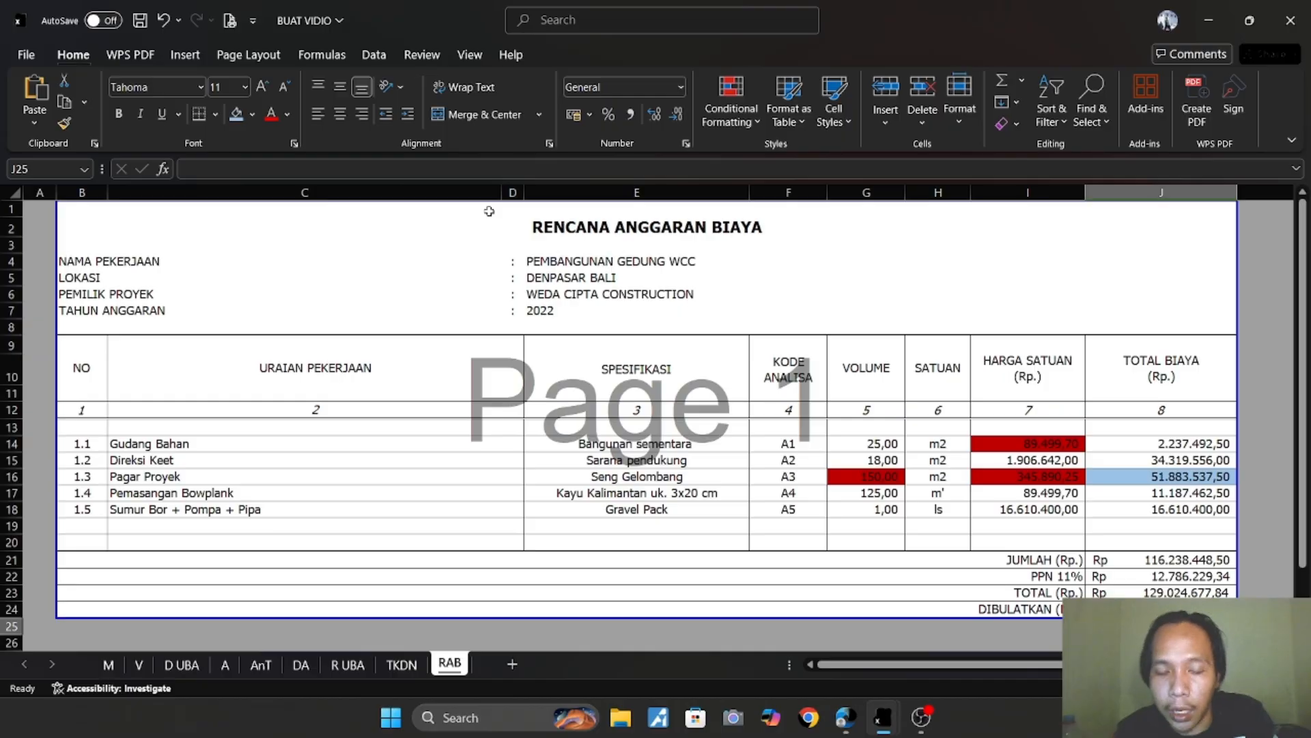
key(Up)
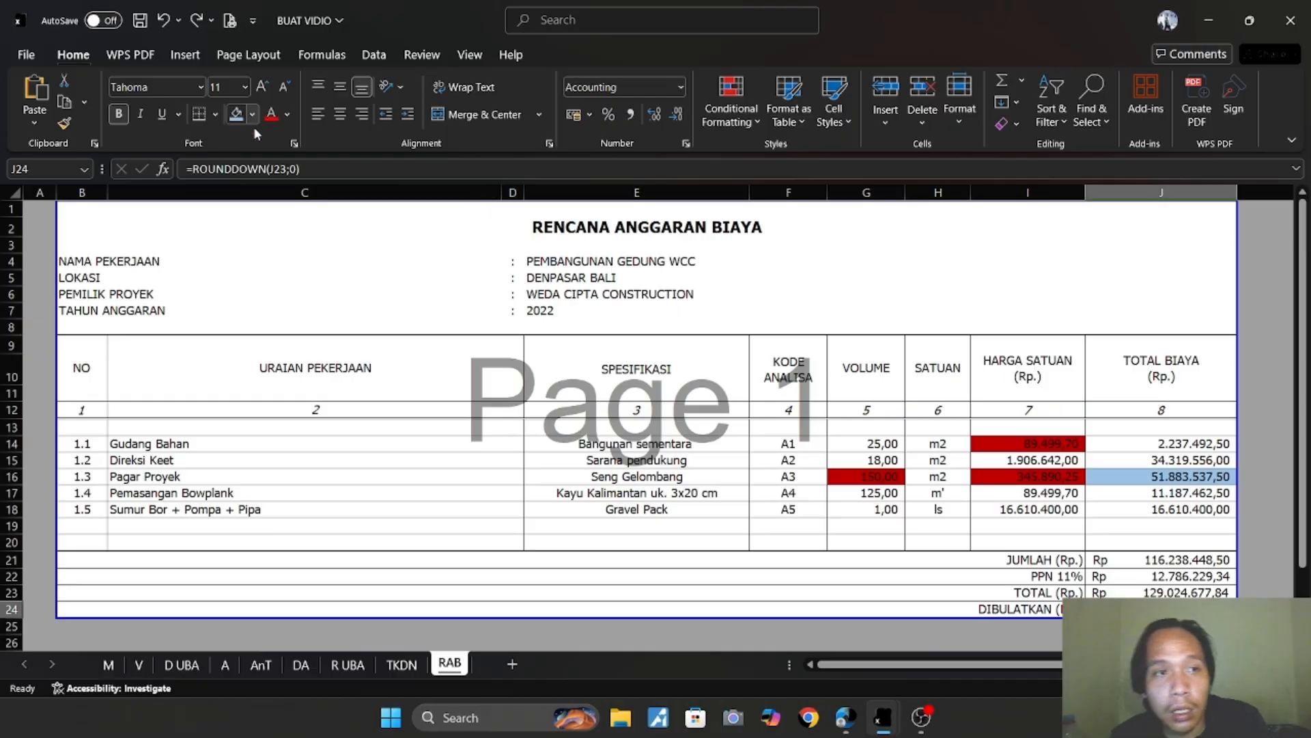
Try 3 as the number of digits in J24's ROUNDDOWN formula.
click(294, 169)
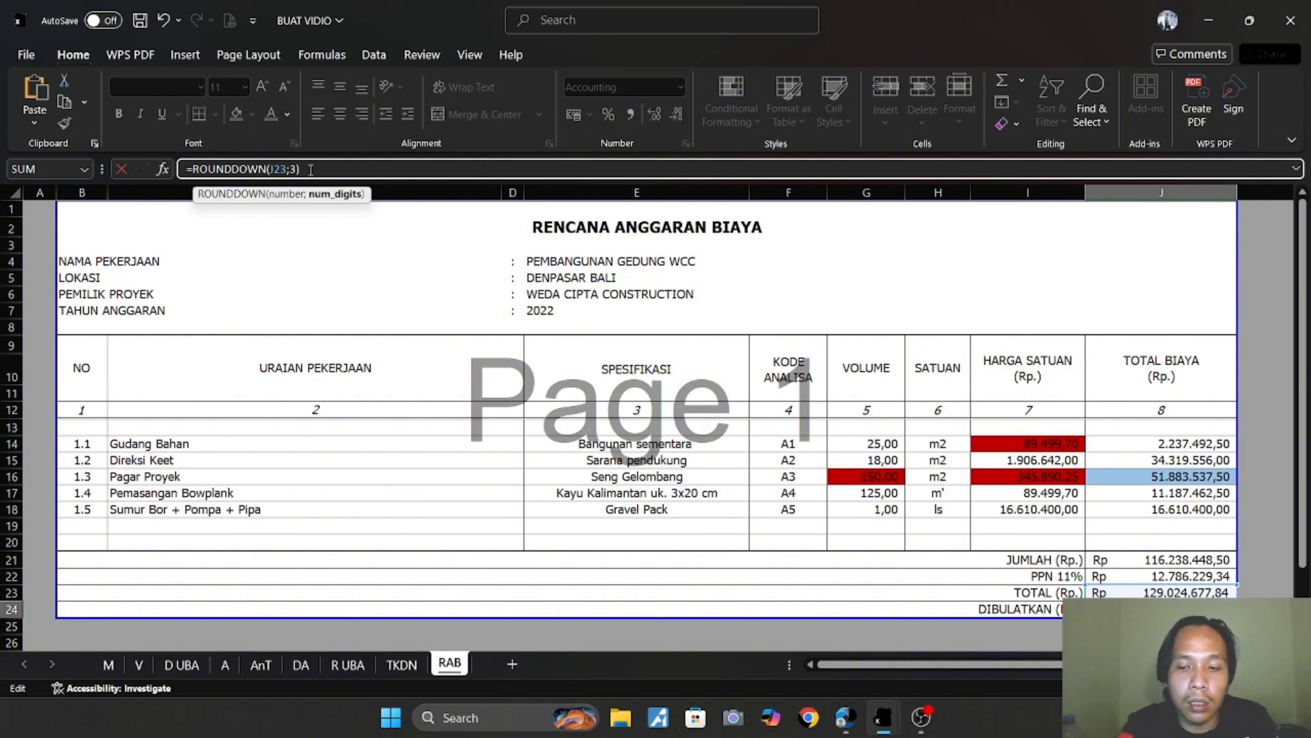
key(Return)
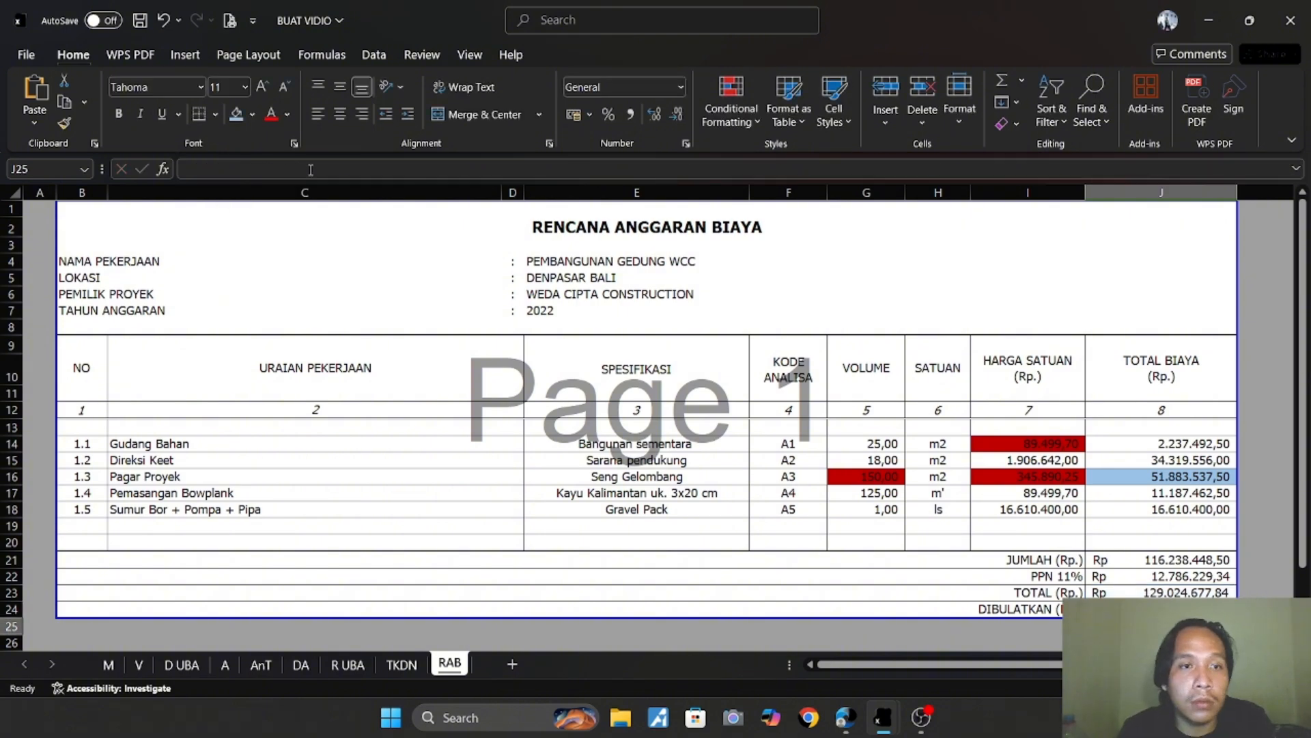
key(Up)
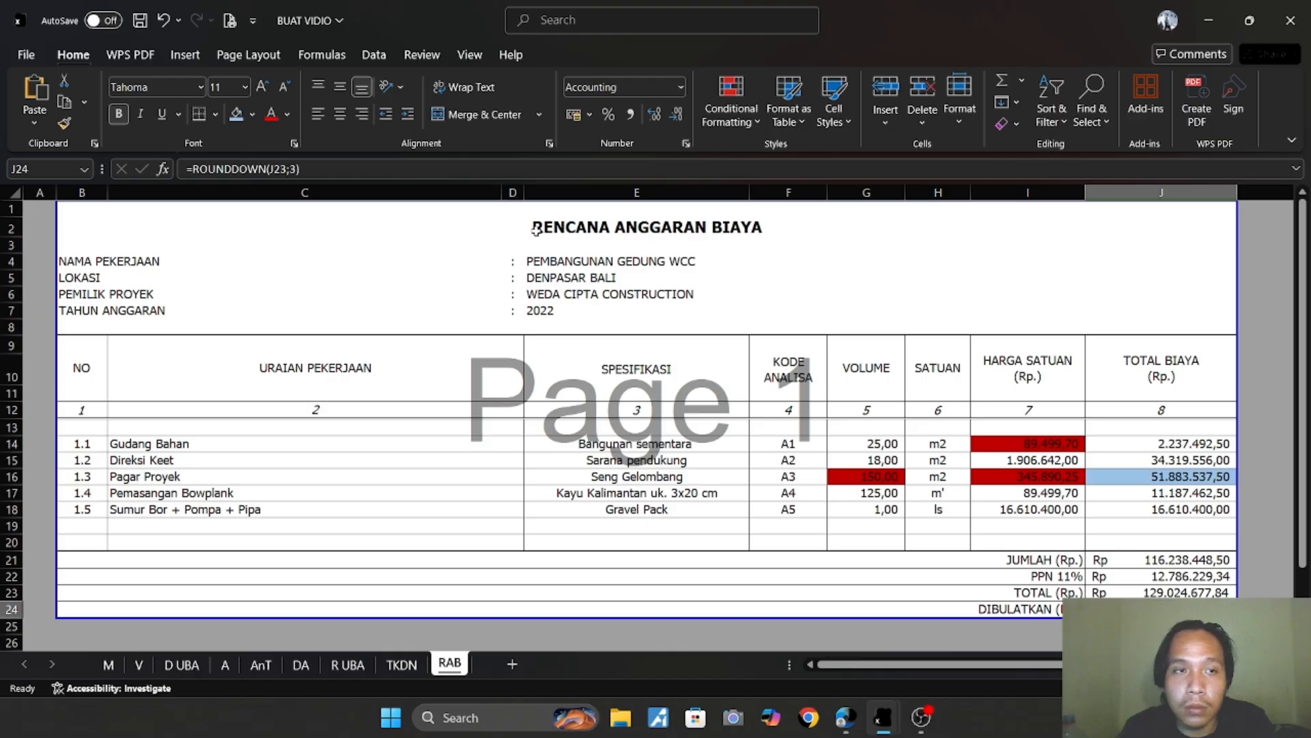
Set the number of digits in J24's ROUNDDOWN formula to -3, giving =ROUNDDOWN(J23;-3).
click(290, 169)
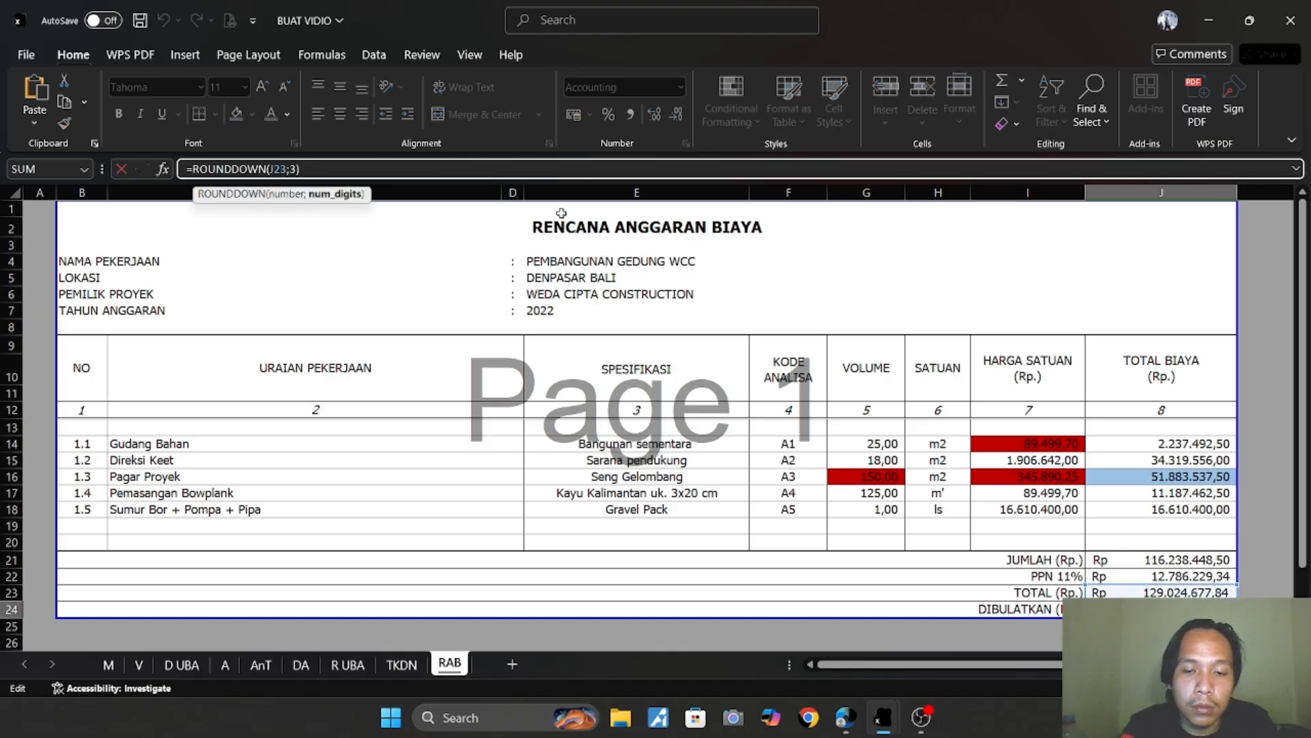
text(-)
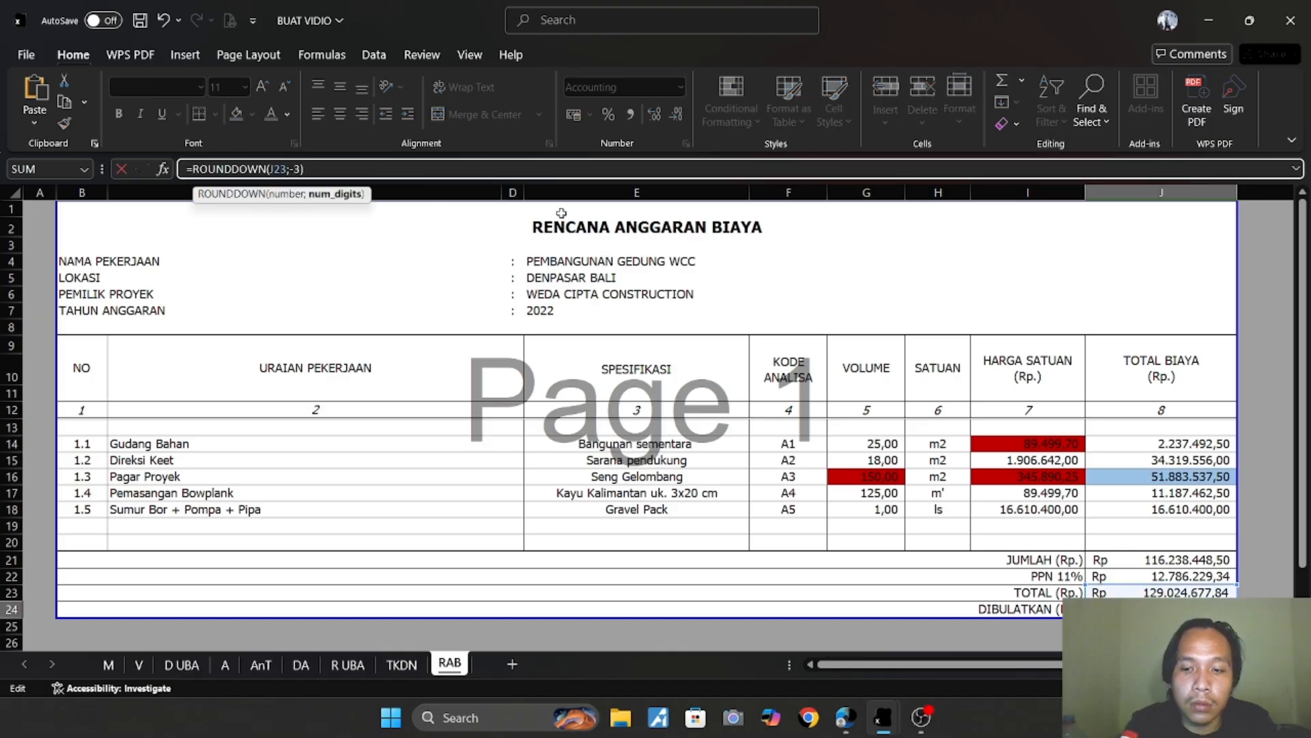
key(Return)
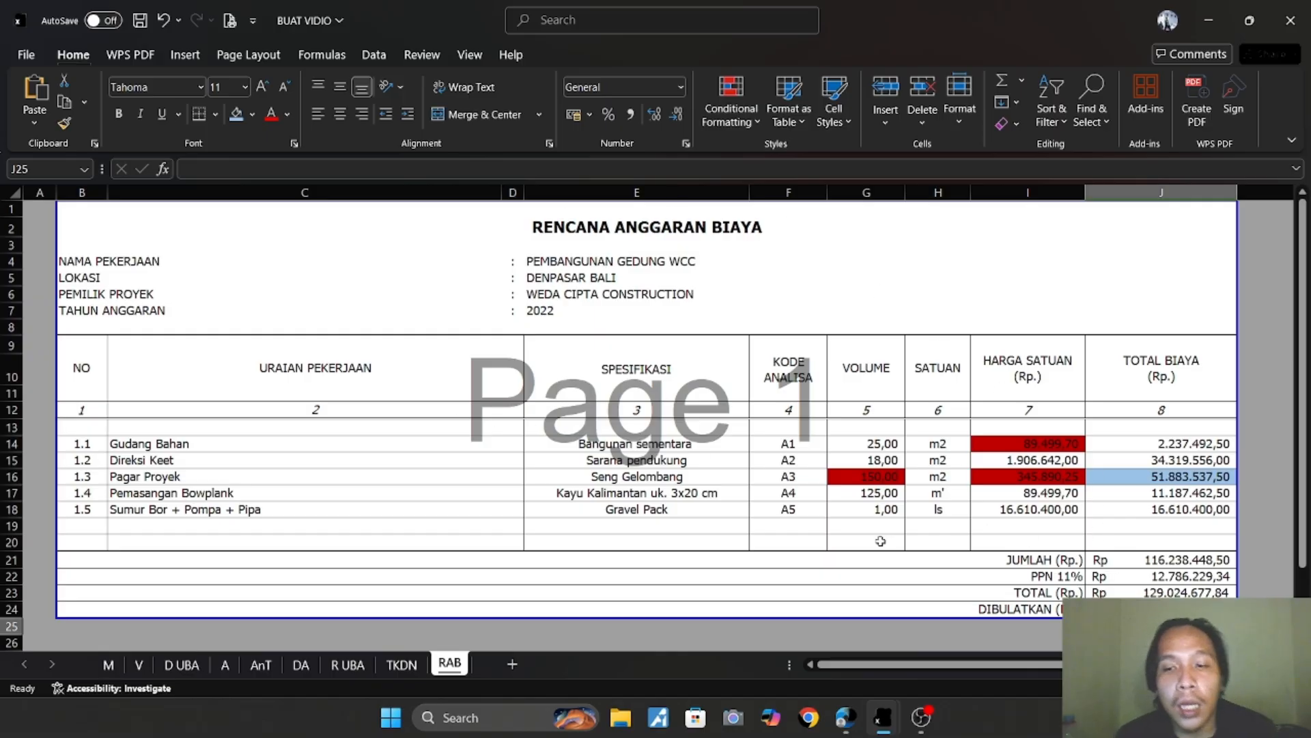
key(Up)
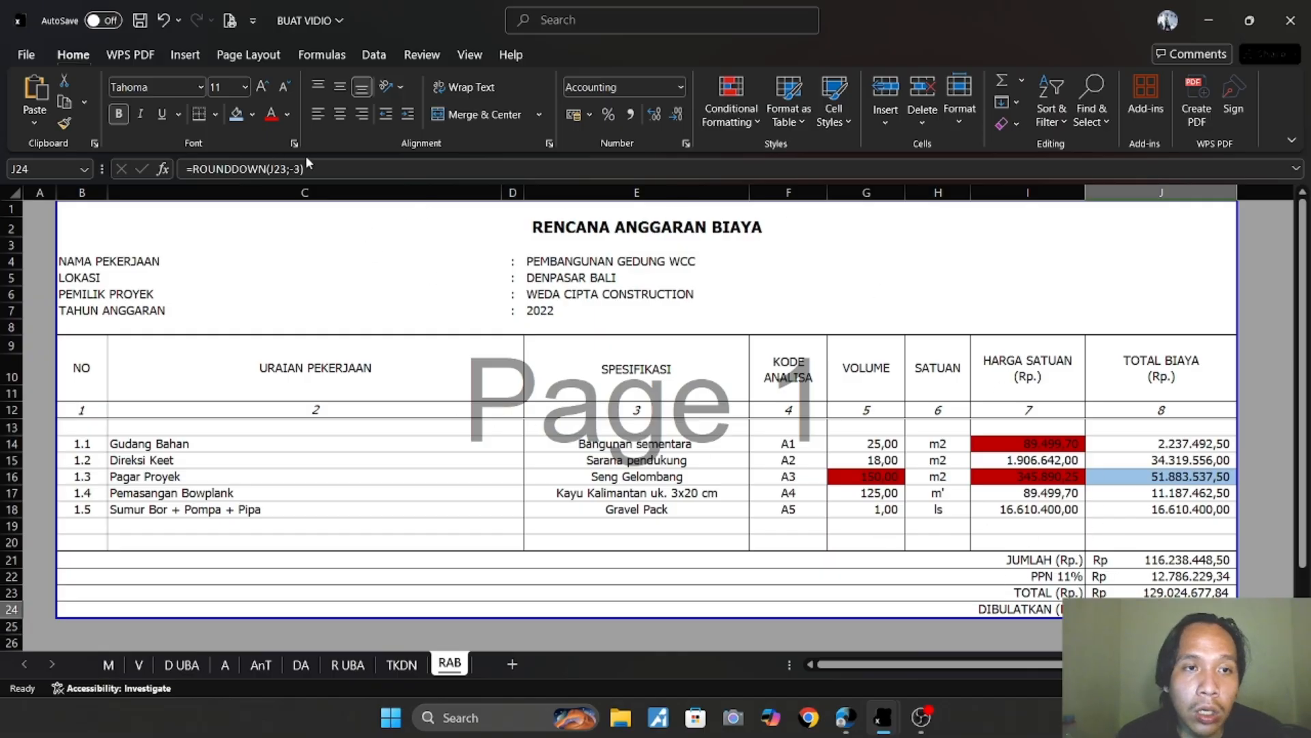
Examine the Total formula in J23 and the arguments of the ROUNDDOWN formula in J24.
click(1179, 593)
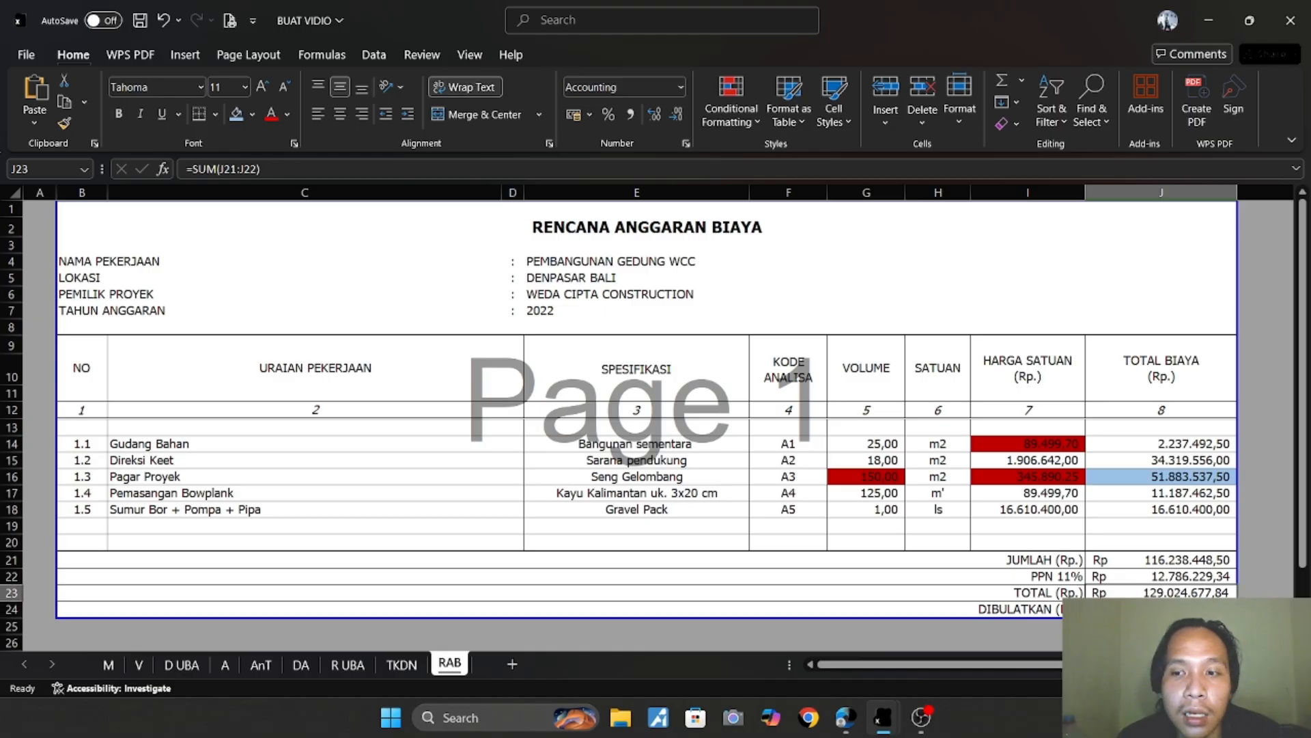
key(Down)
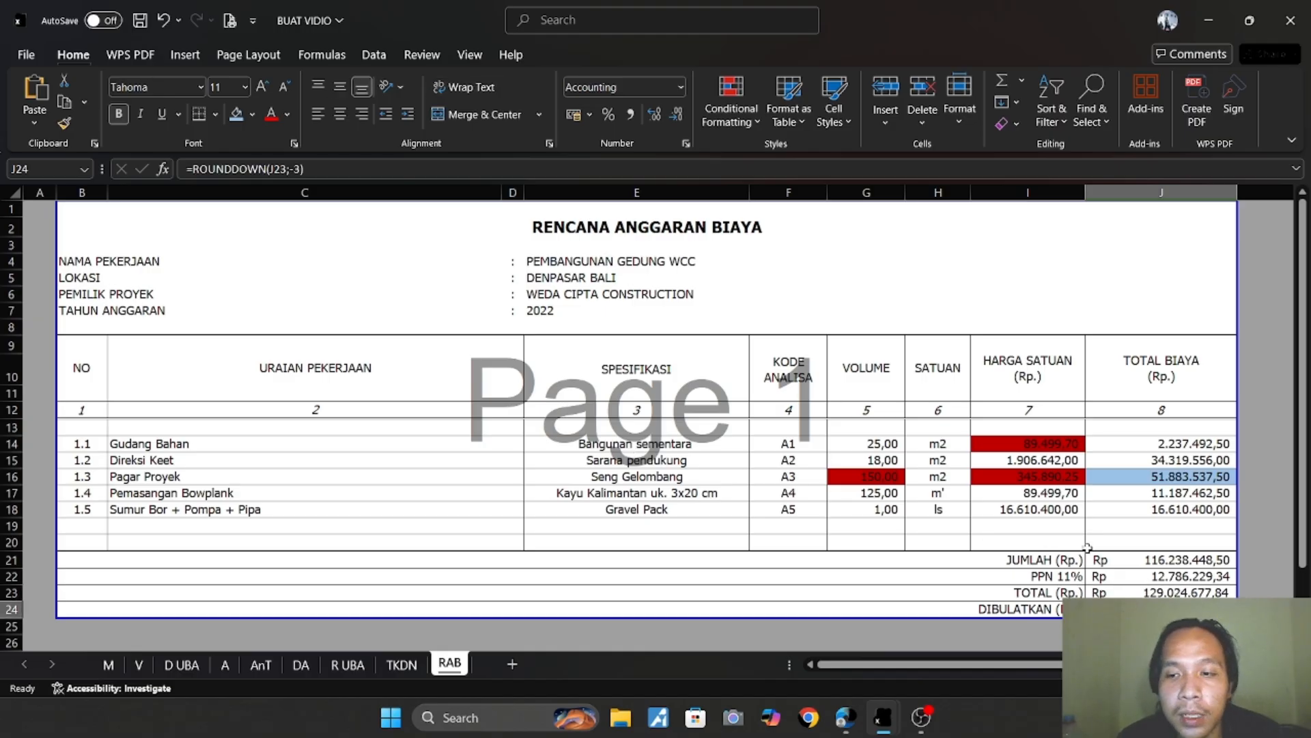
click(240, 169)
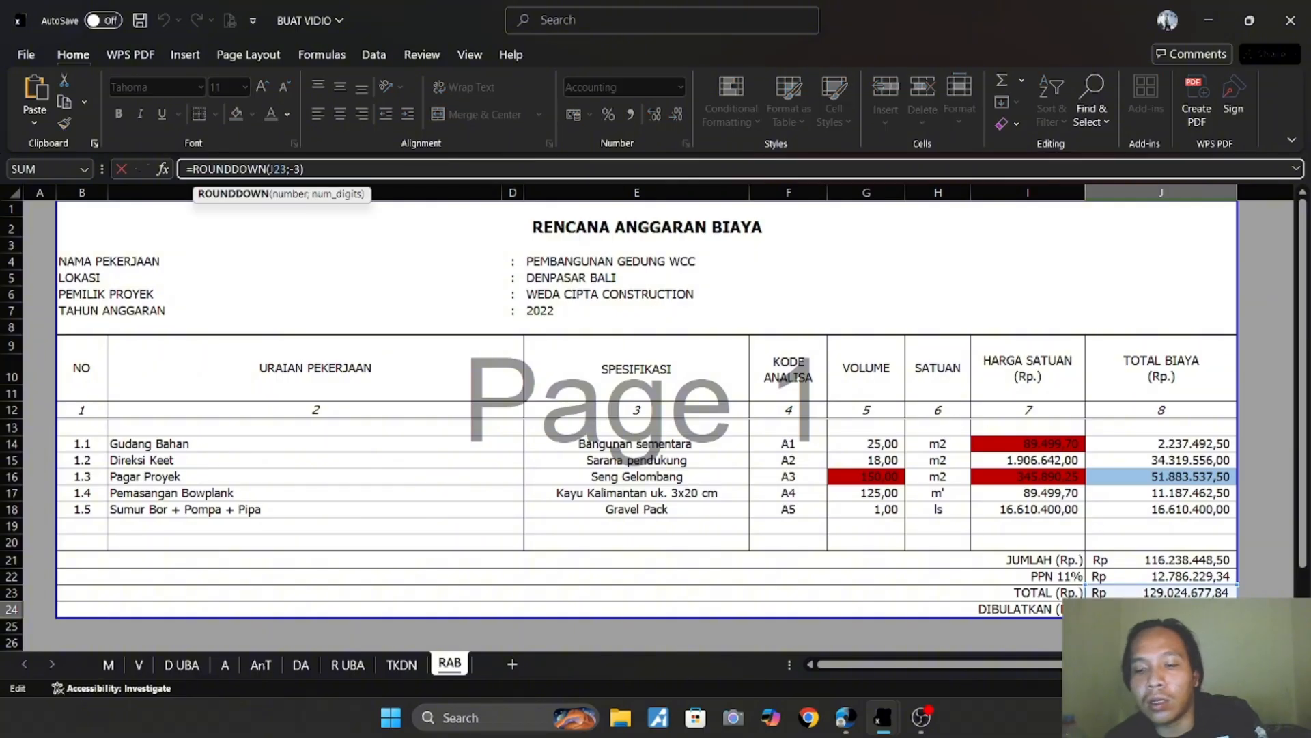
key(Return)
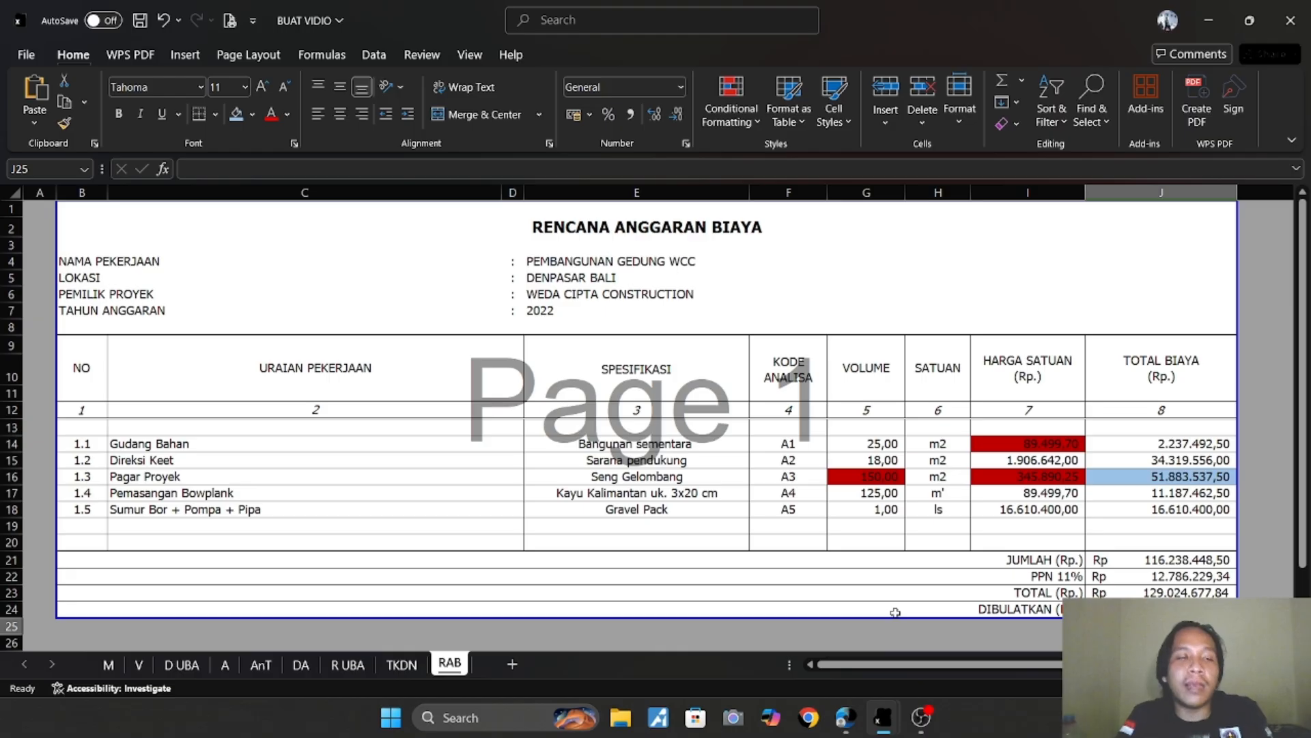
Review the volume calculation table on sheet V and the wage, material and equipment price list on sheet D UBA.
click(139, 664)
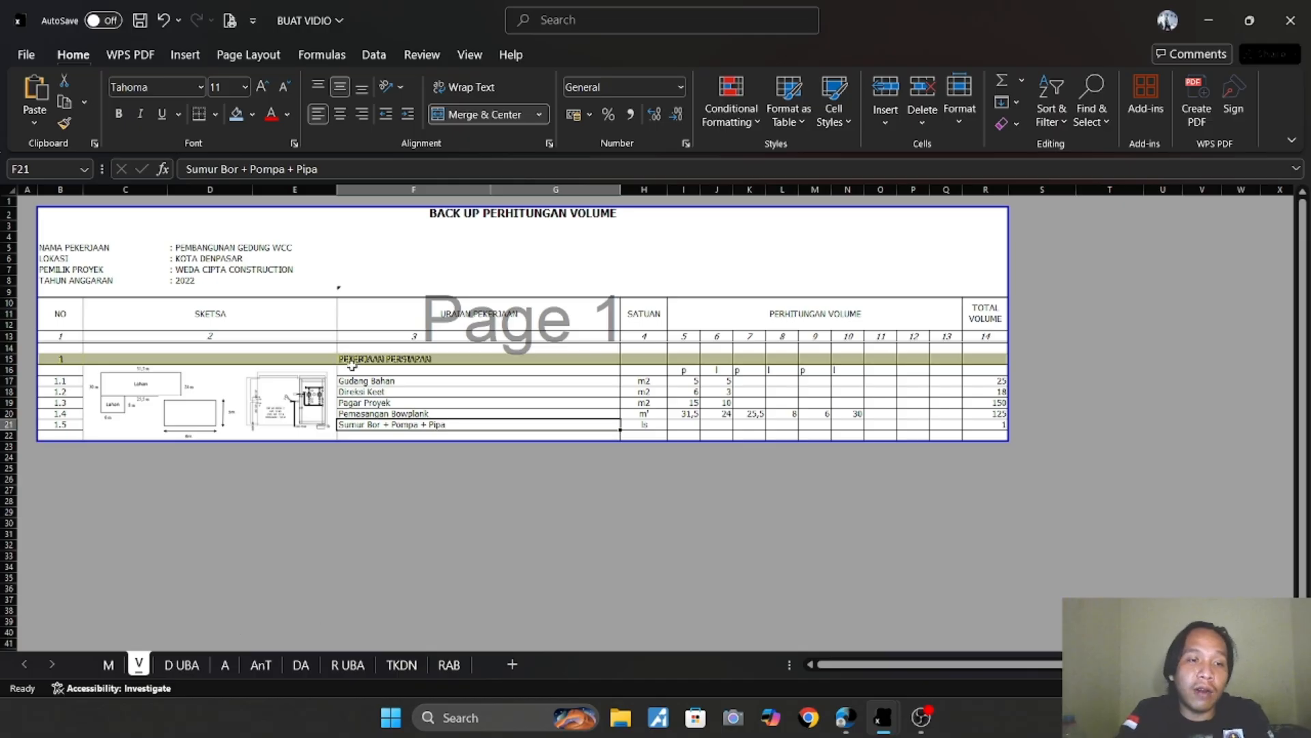
mouse_move(559, 330)
mouse_down()
mouse_move(375, 463)
mouse_move(1069, 412)
mouse_move(1009, 446)
mouse_up()
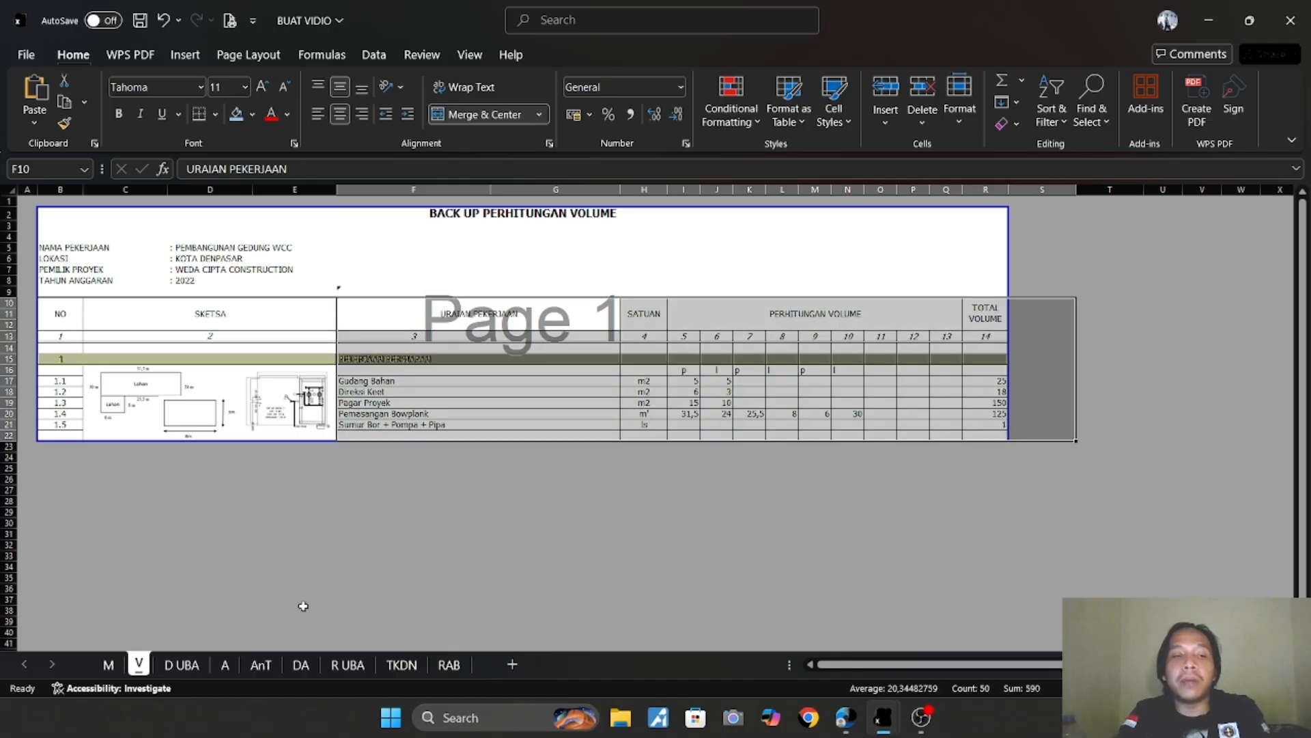
click(182, 665)
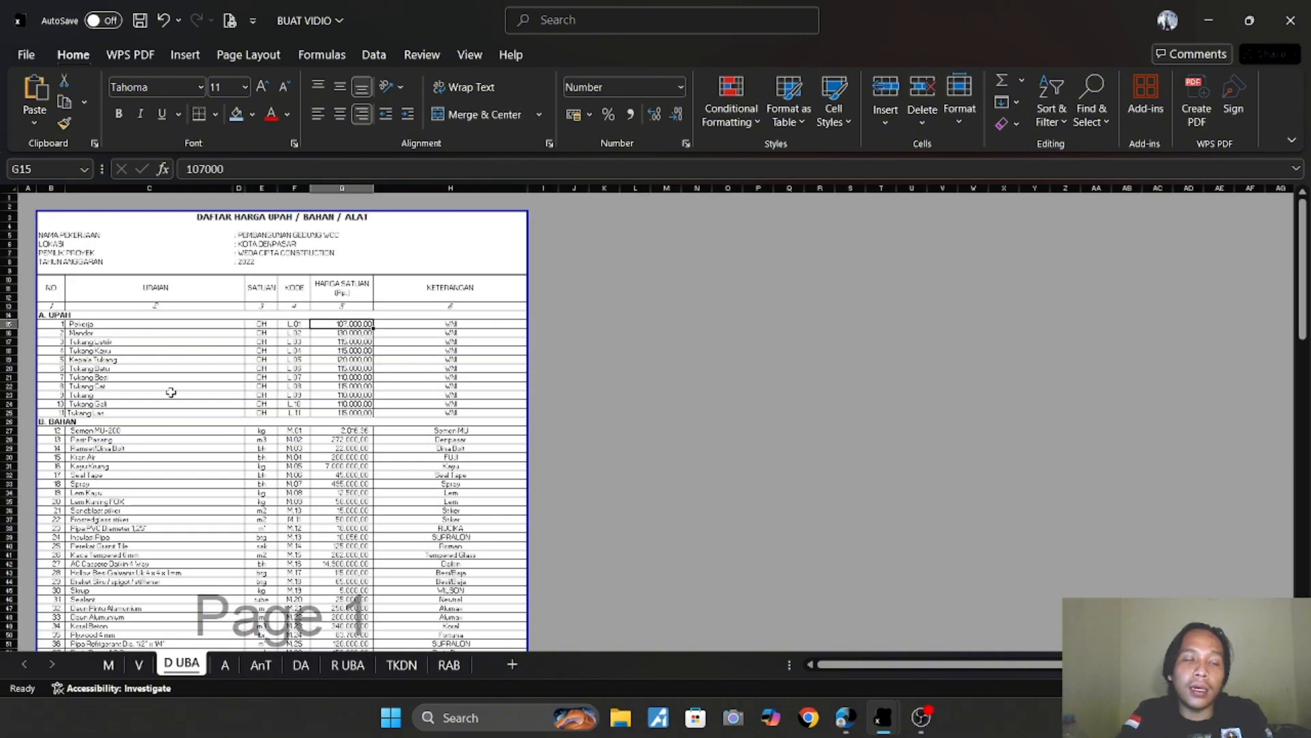
click(225, 666)
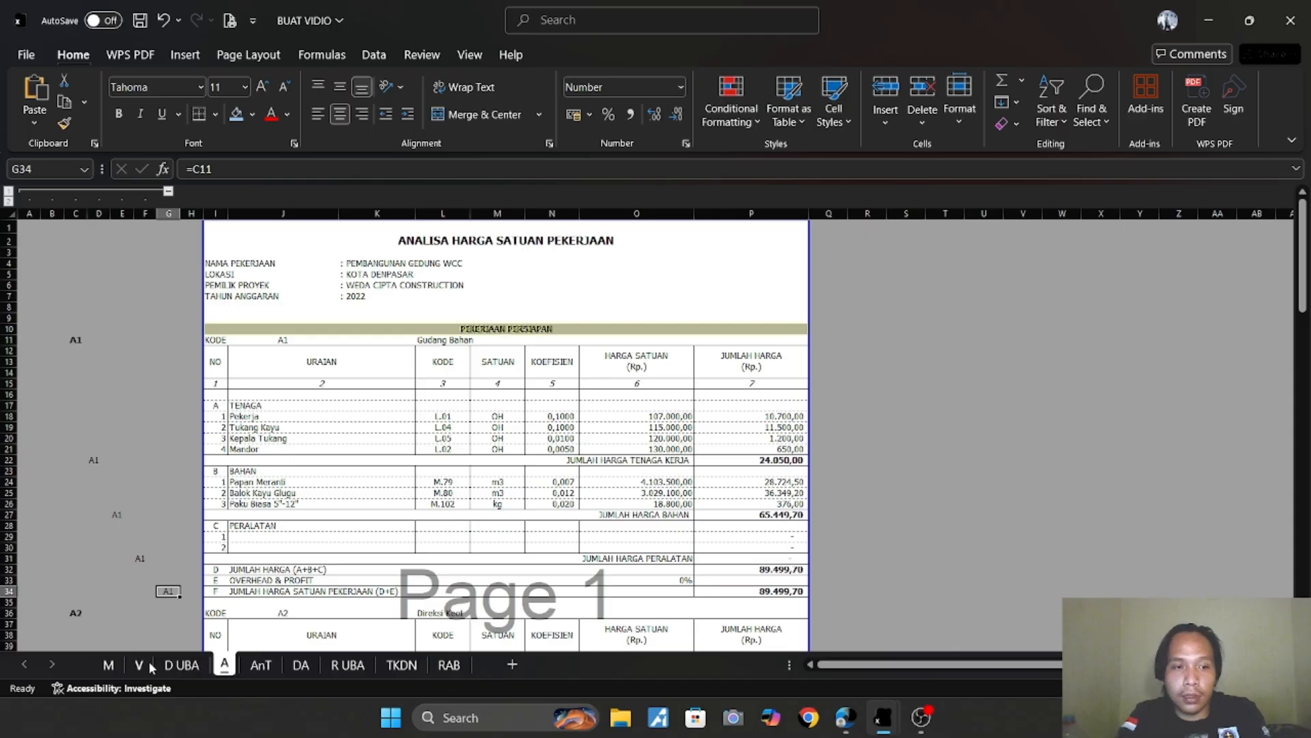
click(182, 665)
drag(51, 226, 479, 586)
click(666, 492)
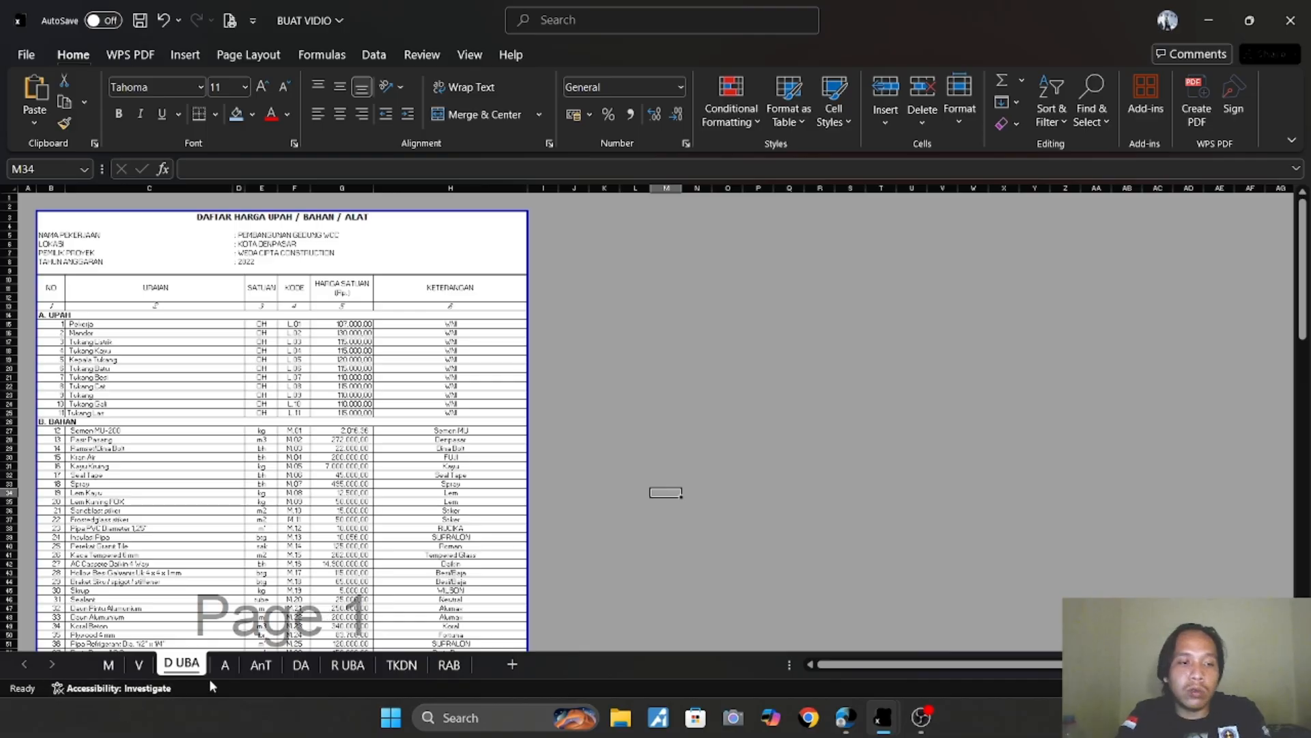
Review the unit price analysis for A1 Gudang Bahan on sheet A, including the material subtotal formula in P27.
click(224, 665)
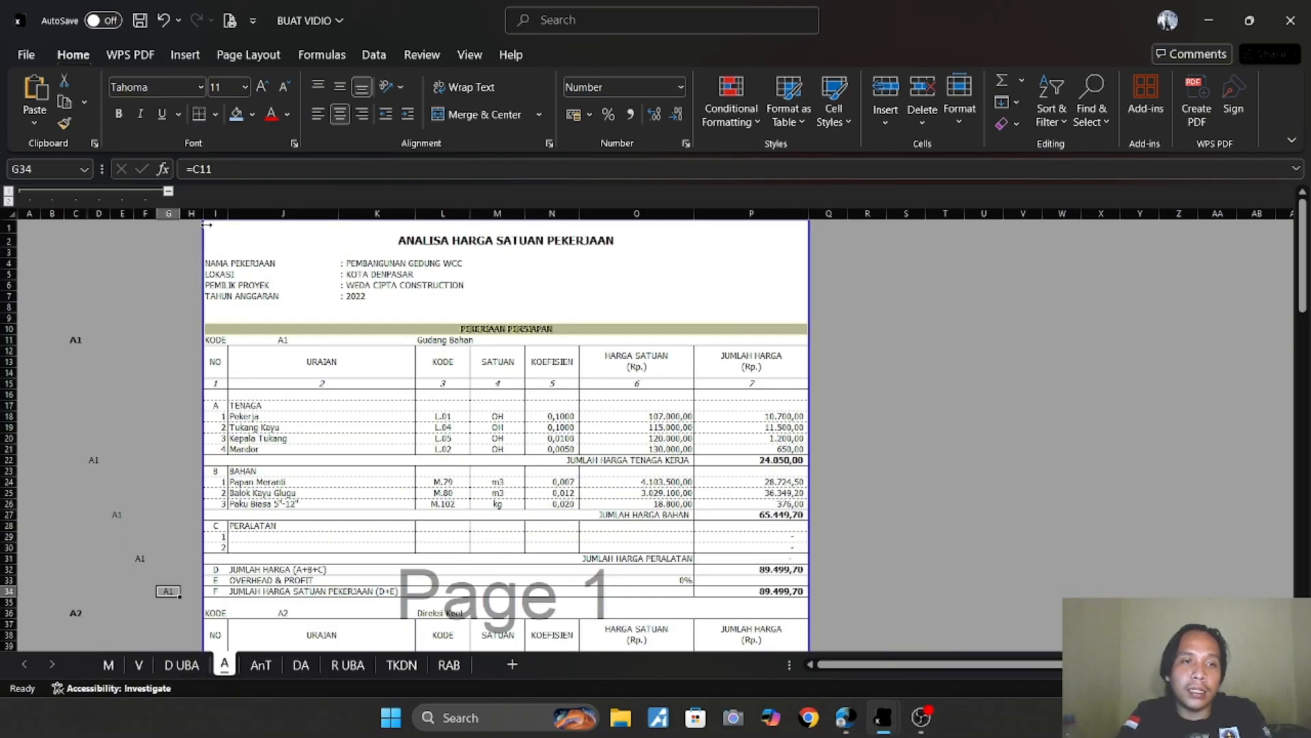
drag(206, 227, 708, 457)
scroll(772, 434, down, 2)
click(885, 447)
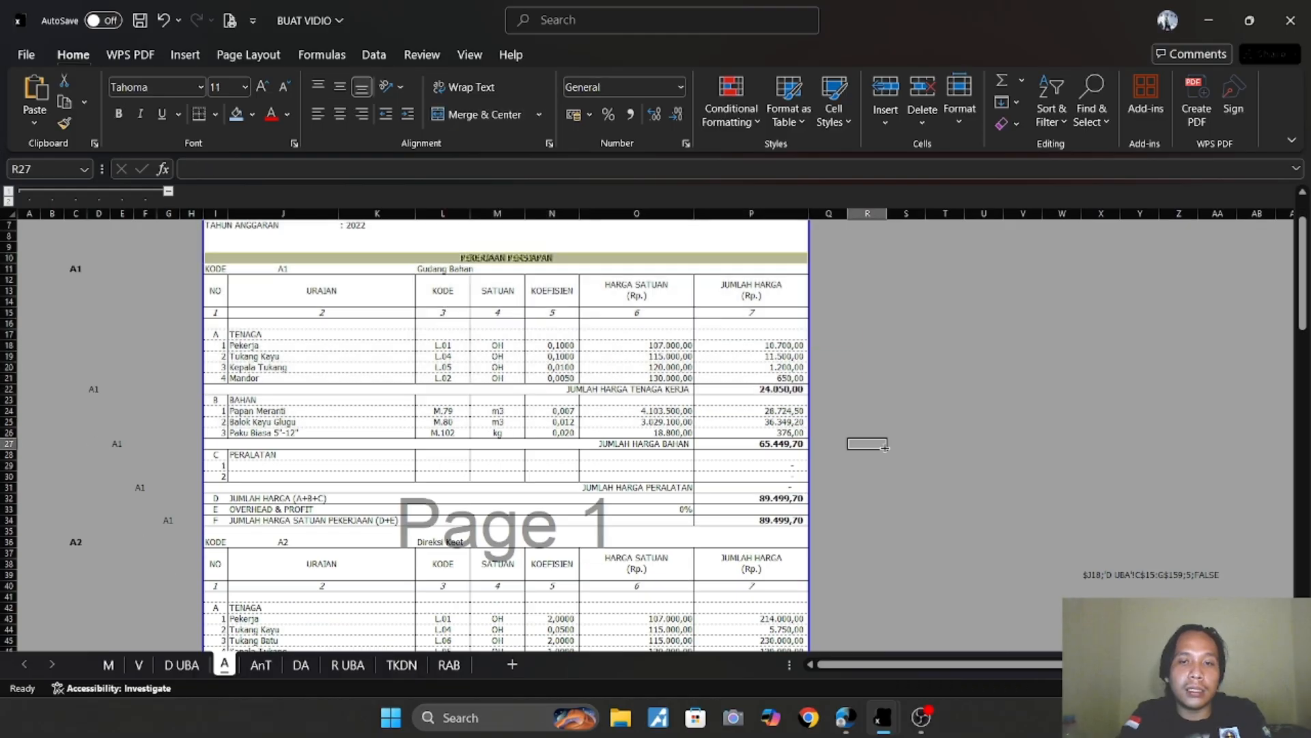
click(791, 445)
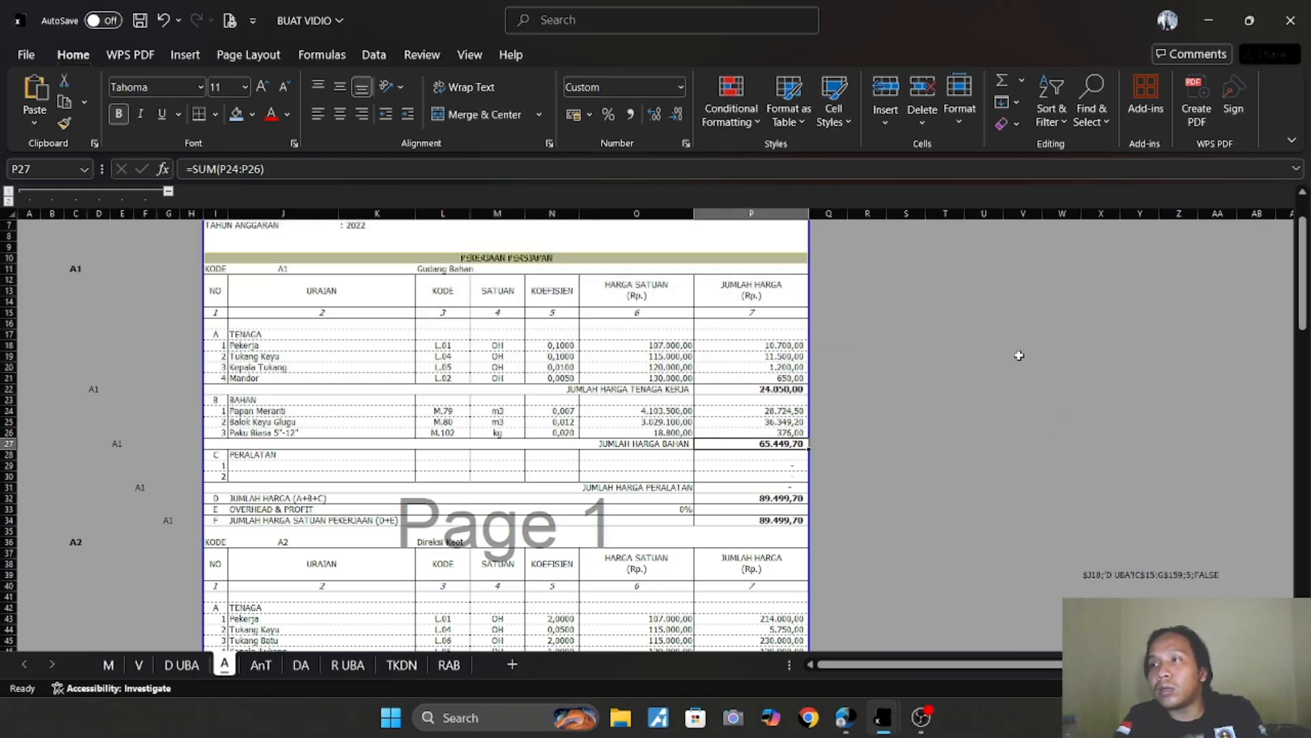
Look through the analysis sheet AnT, the unit price list DA and the resource recapitulation R UBA.
click(260, 666)
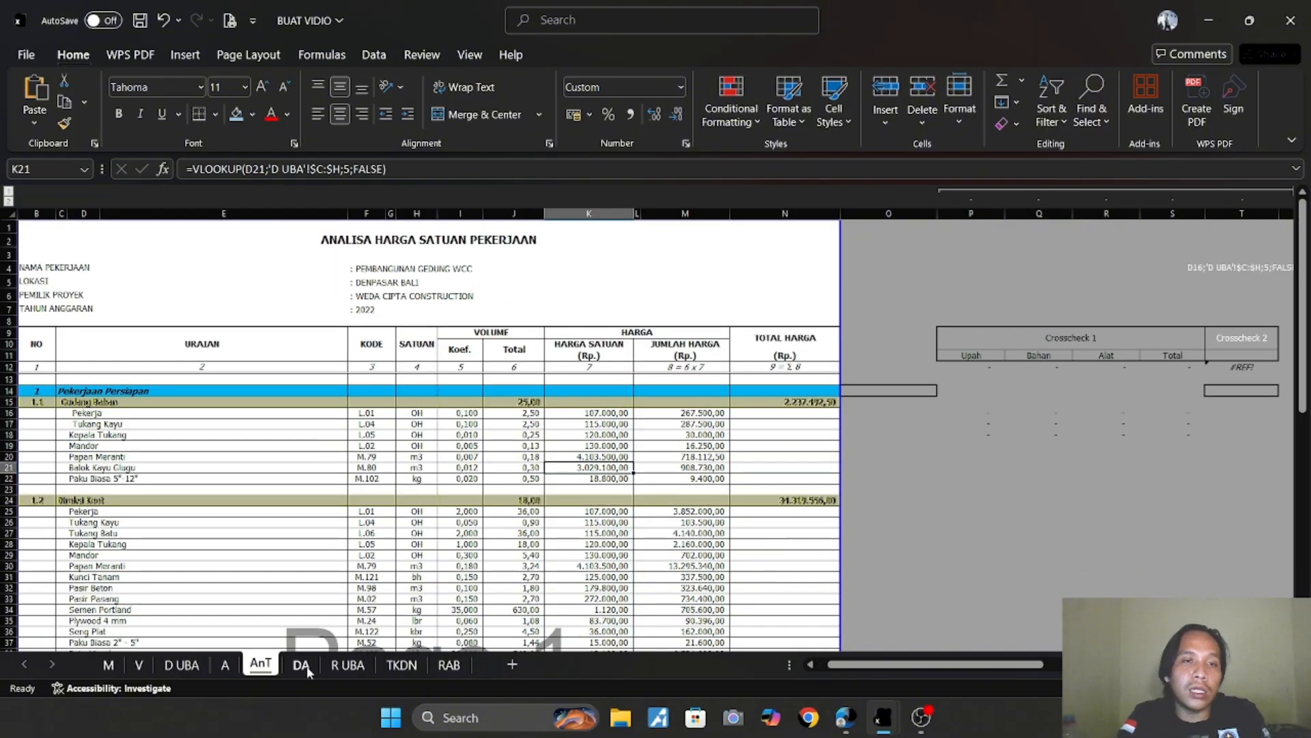
click(300, 664)
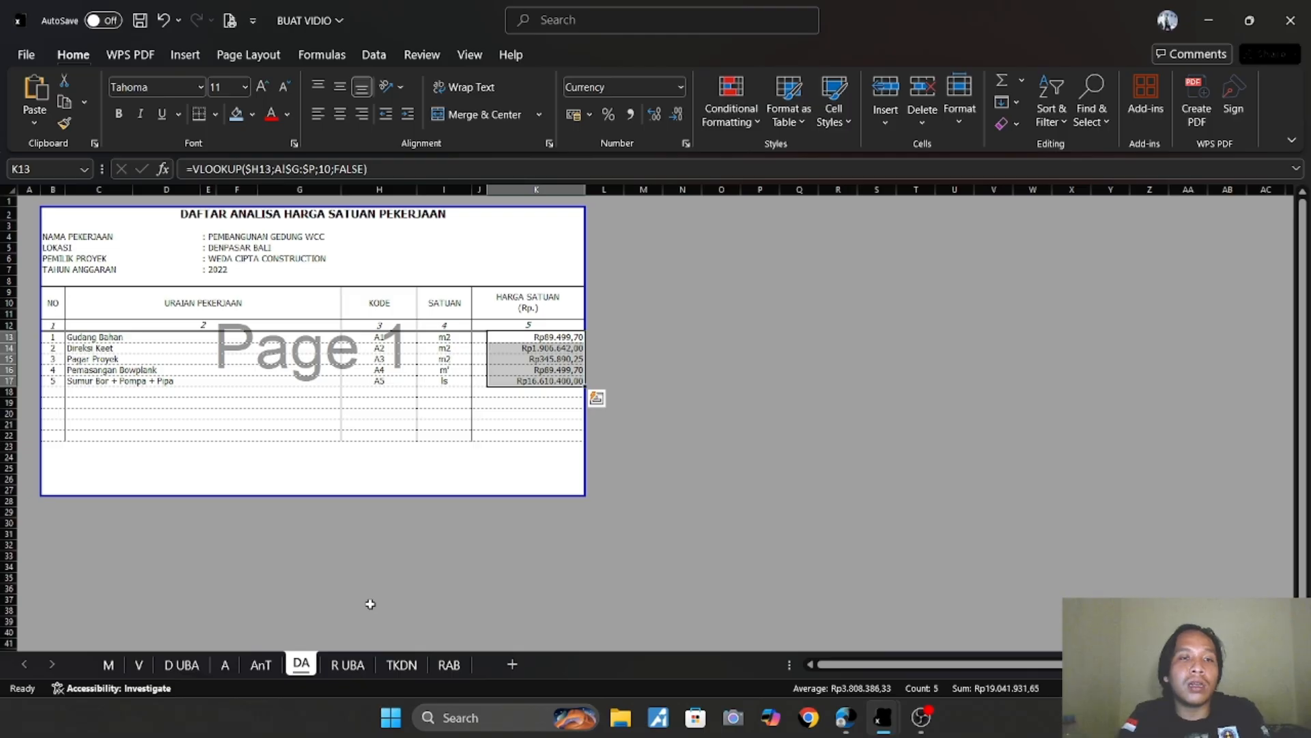
click(335, 667)
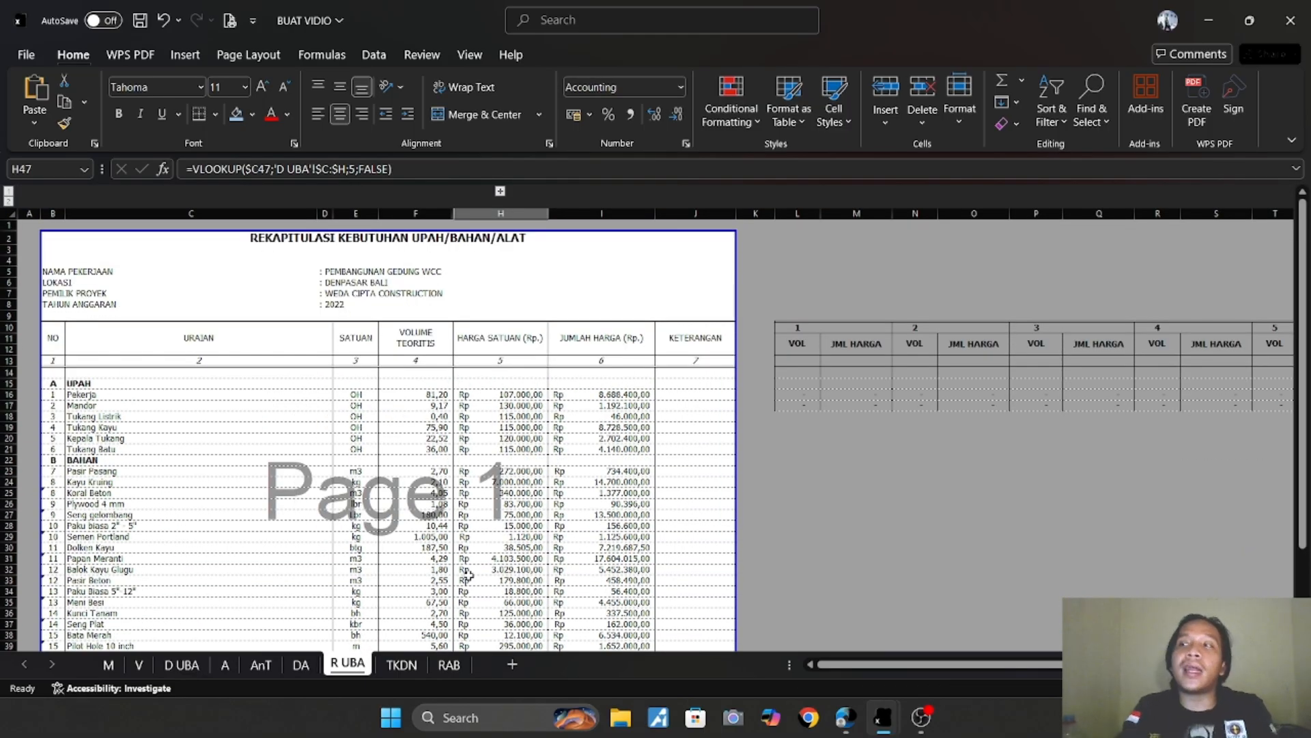
Review the domestic component recapitulation on sheet TKDN, then return to the RAB sheet.
click(397, 671)
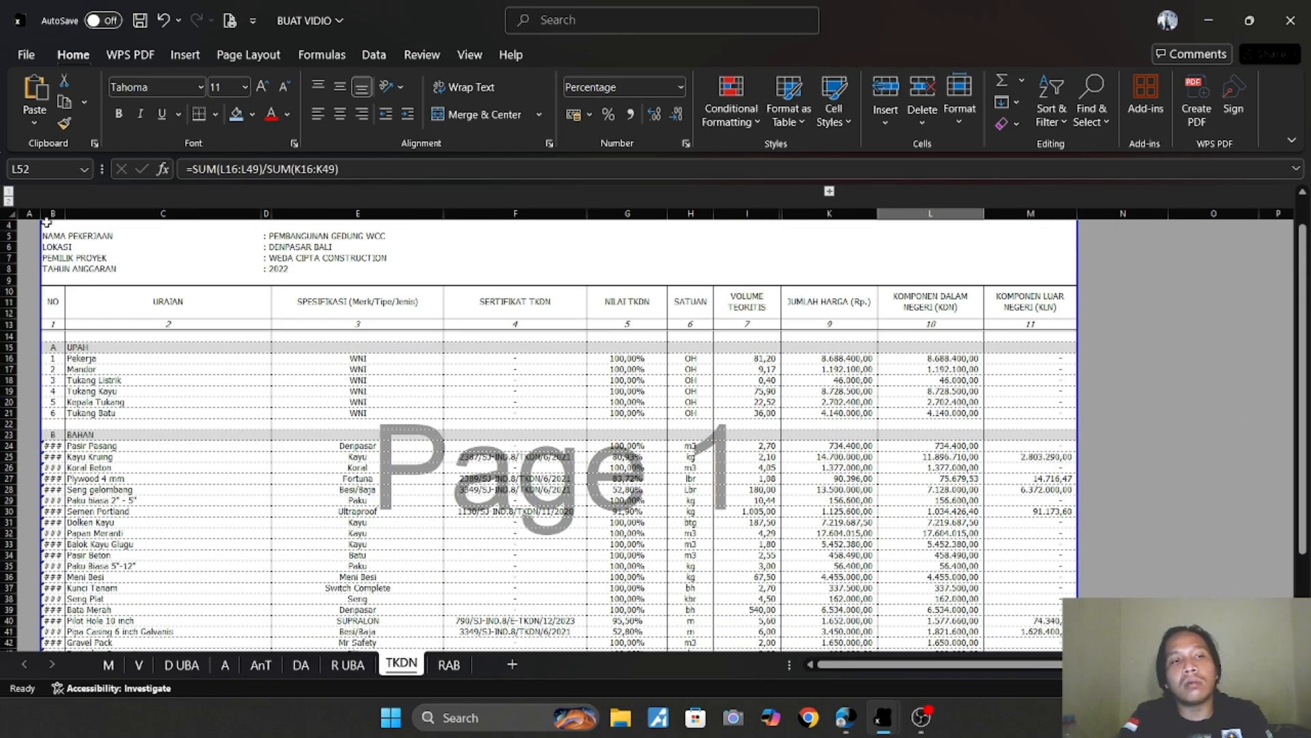
scroll(48, 224, up, 1)
drag(50, 237, 768, 577)
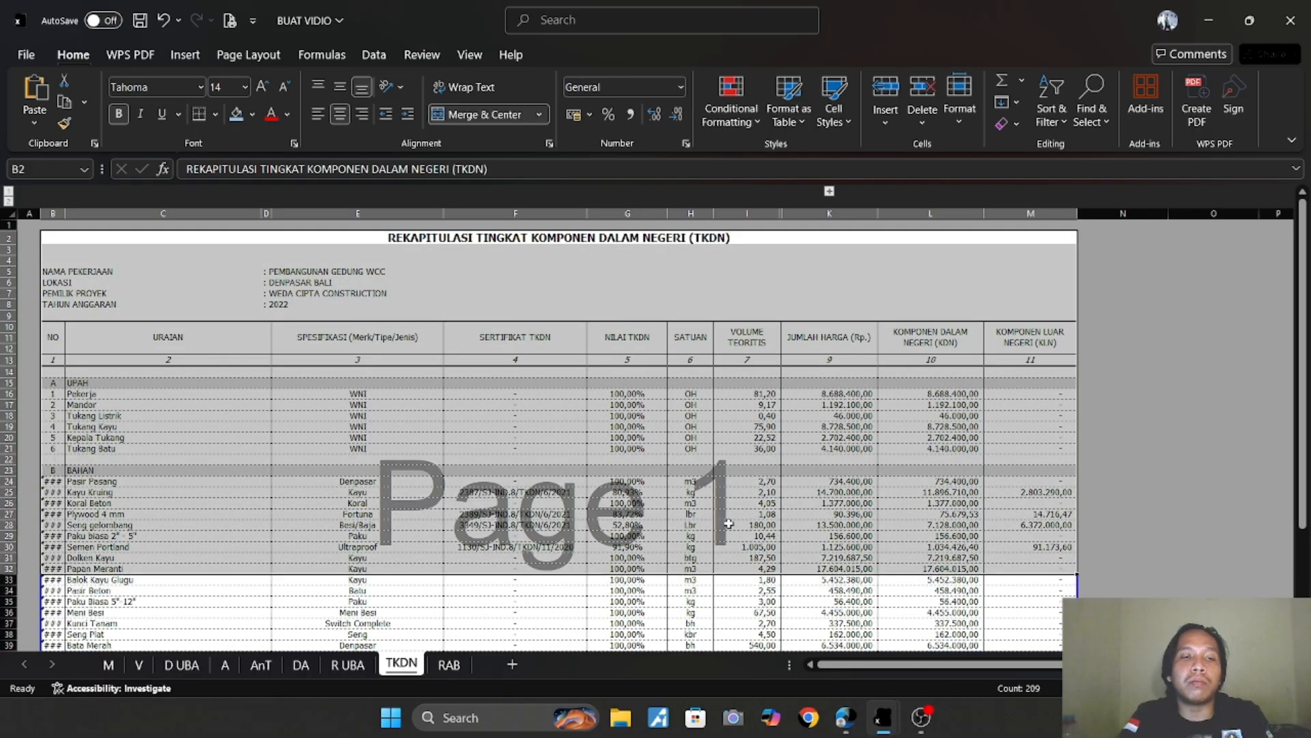
click(388, 602)
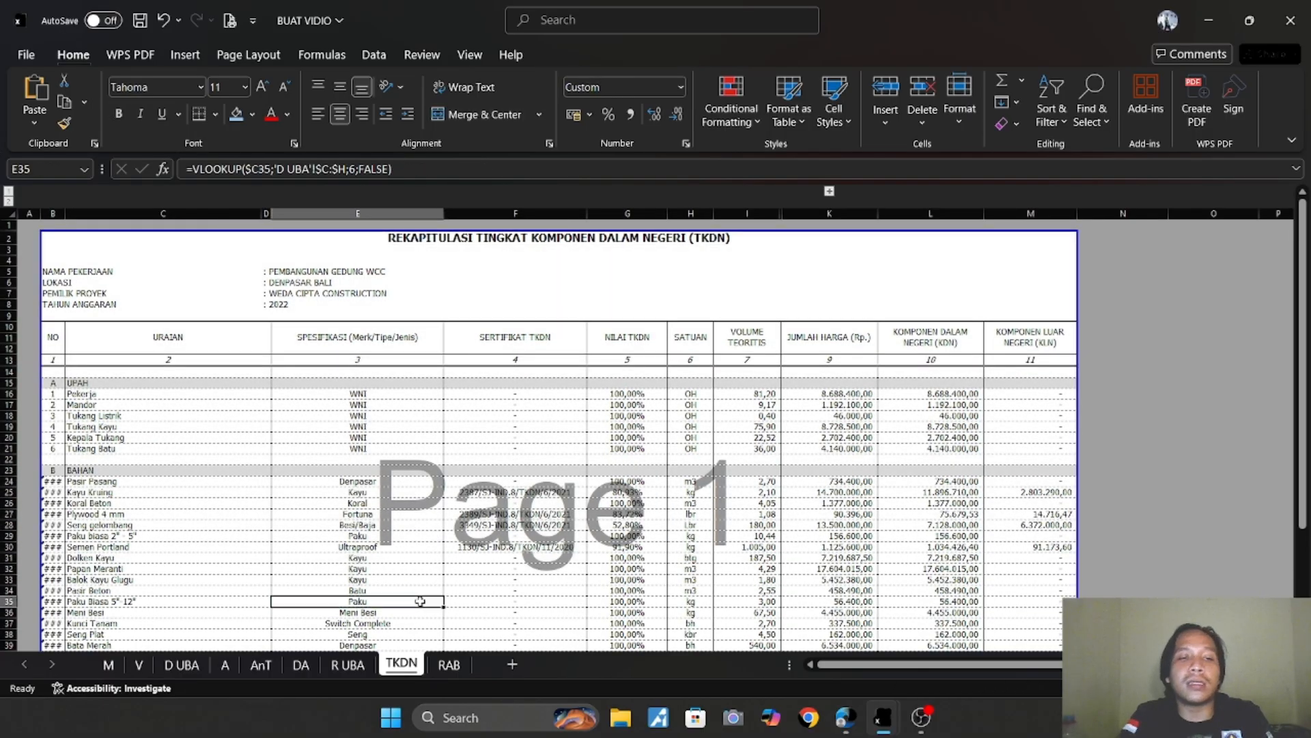
click(58, 240)
click(627, 437)
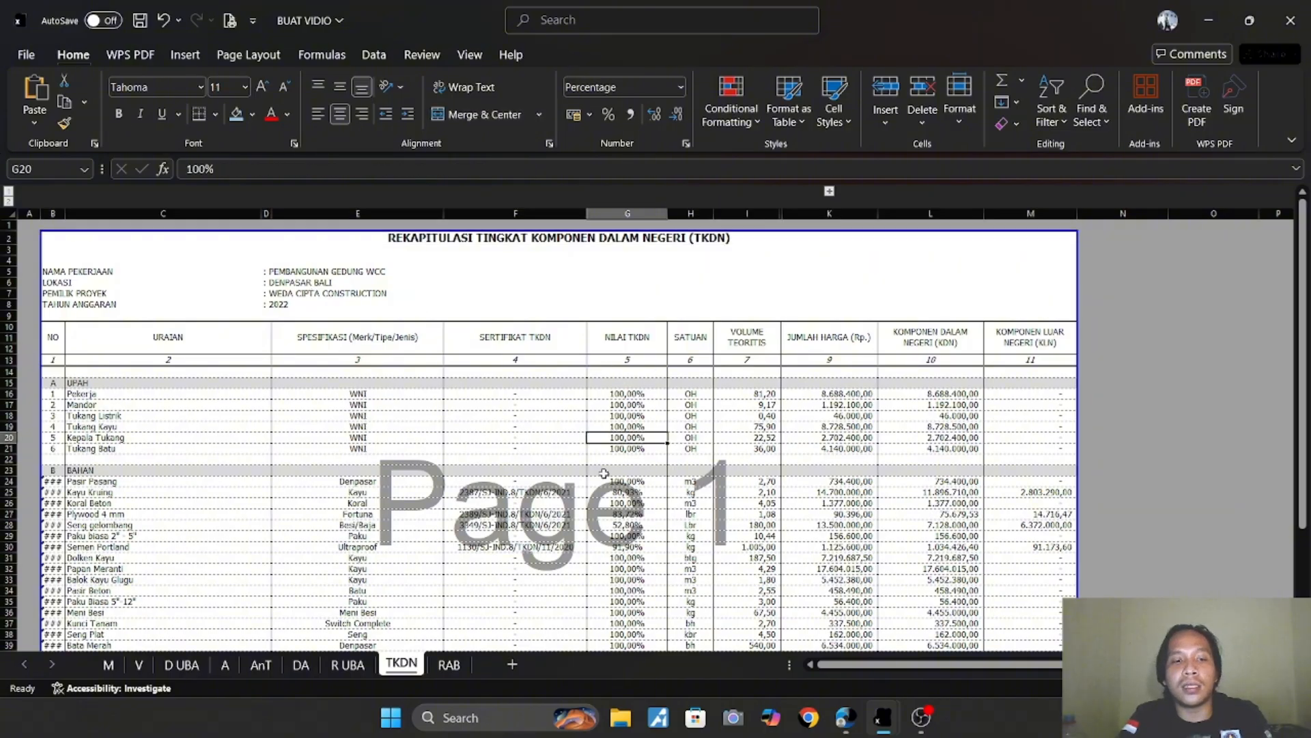
click(450, 666)
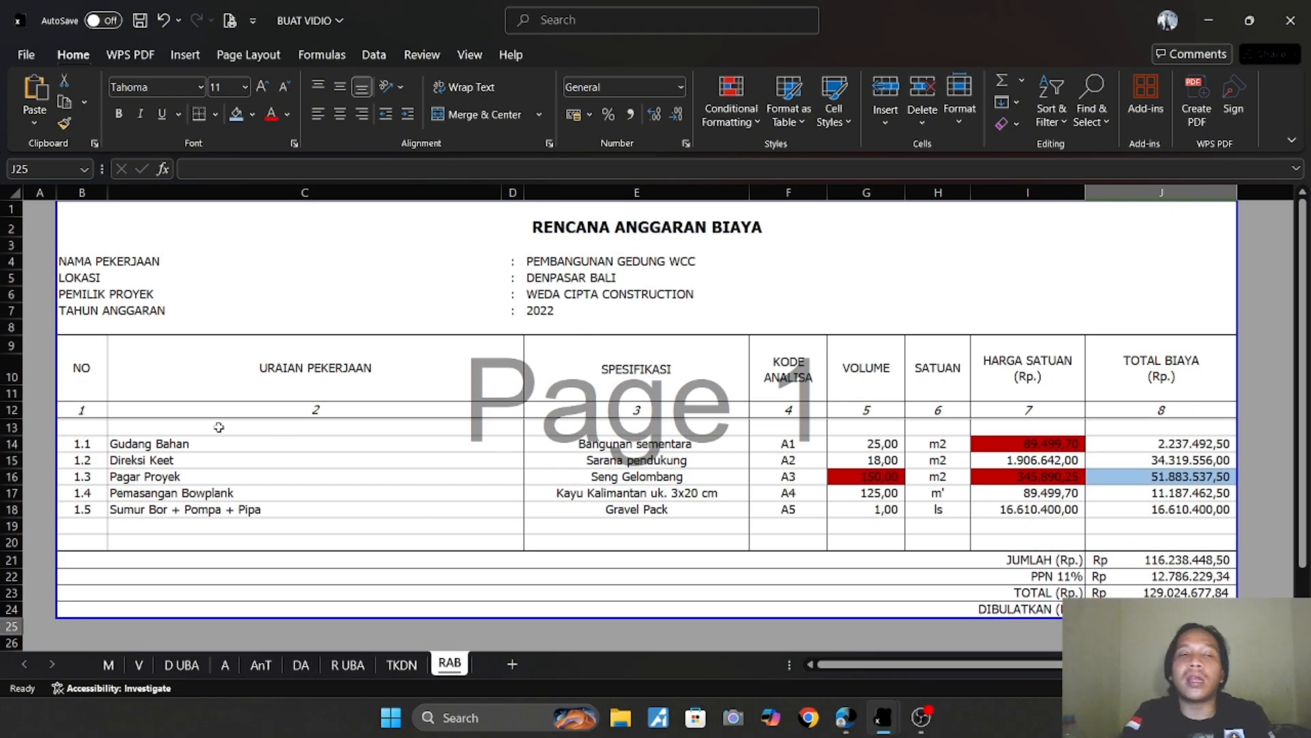